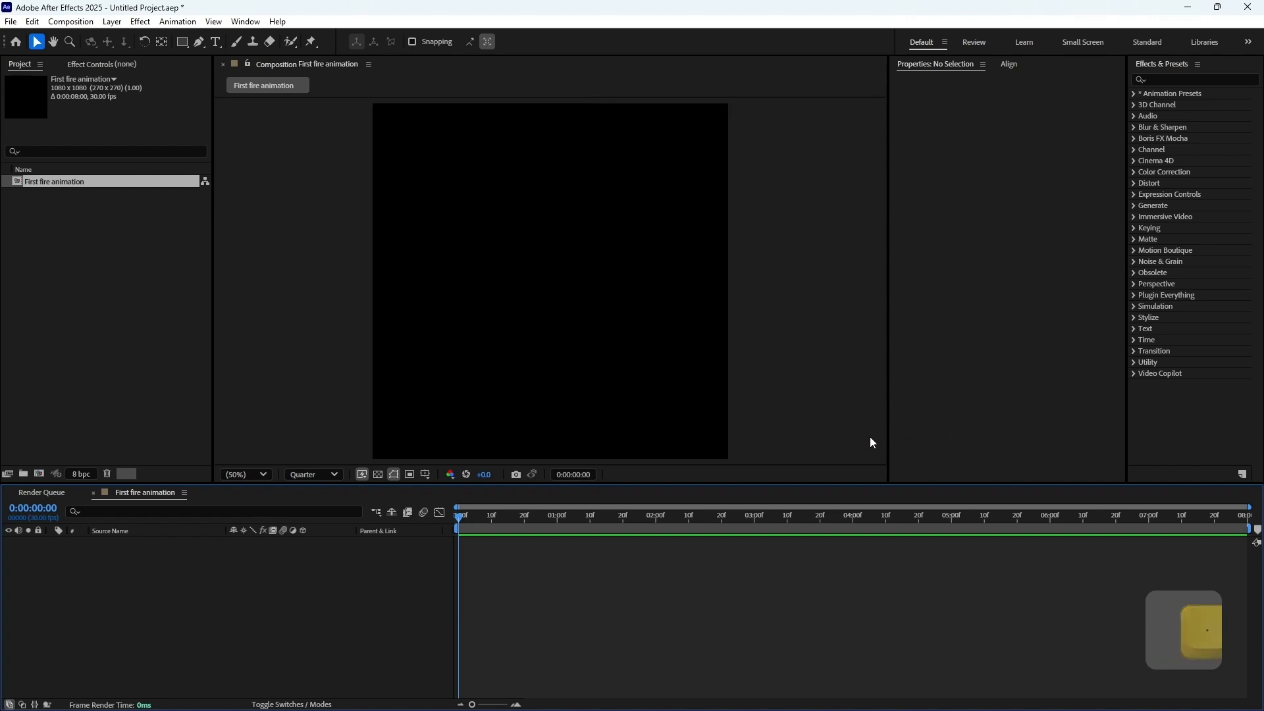
Set up the Pen tool with no fill and a yellow FFD800 stroke 150 px wide
left_click(198, 42)
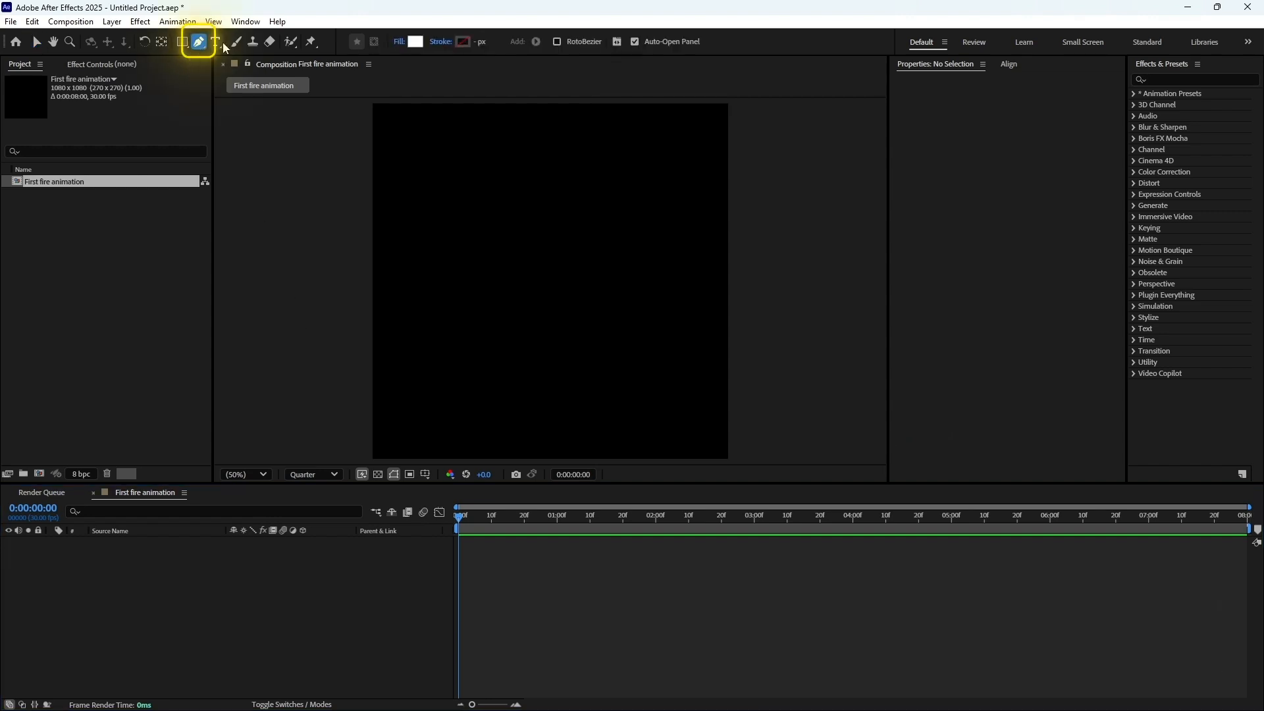
left_click(399, 41)
left_click(654, 386)
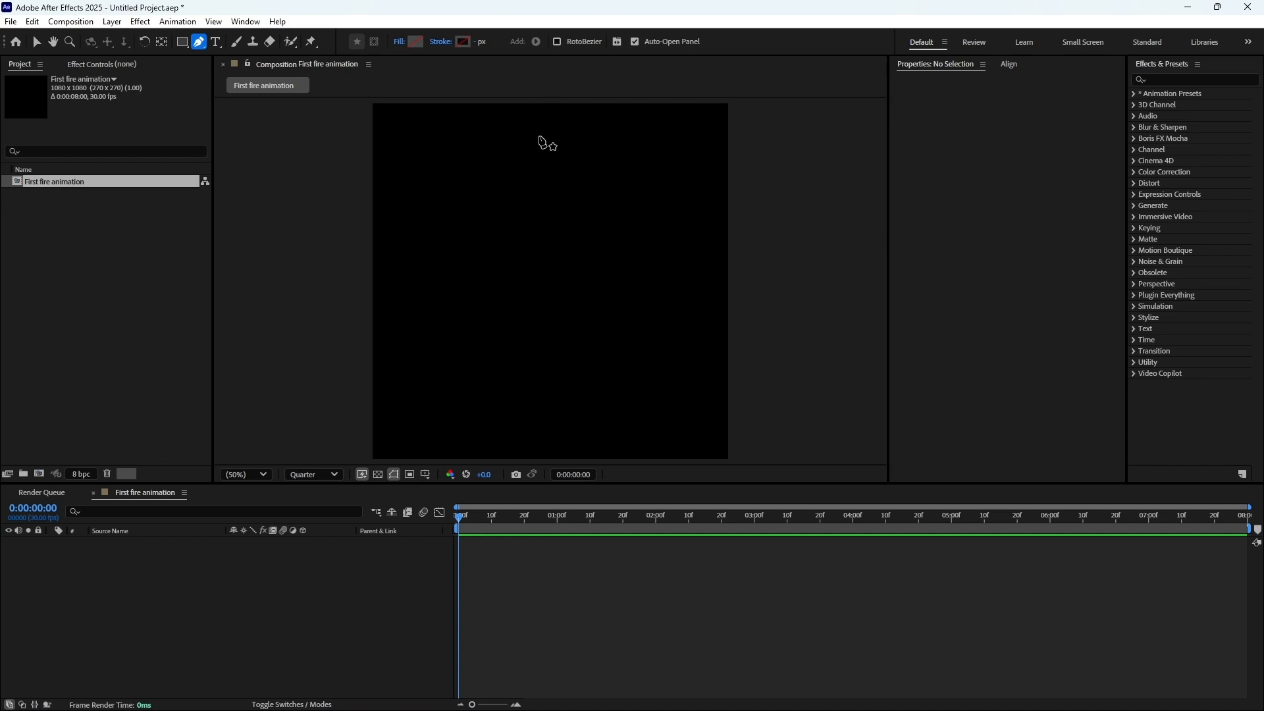
left_click(463, 44)
left_click(362, 534)
left_click(346, 403)
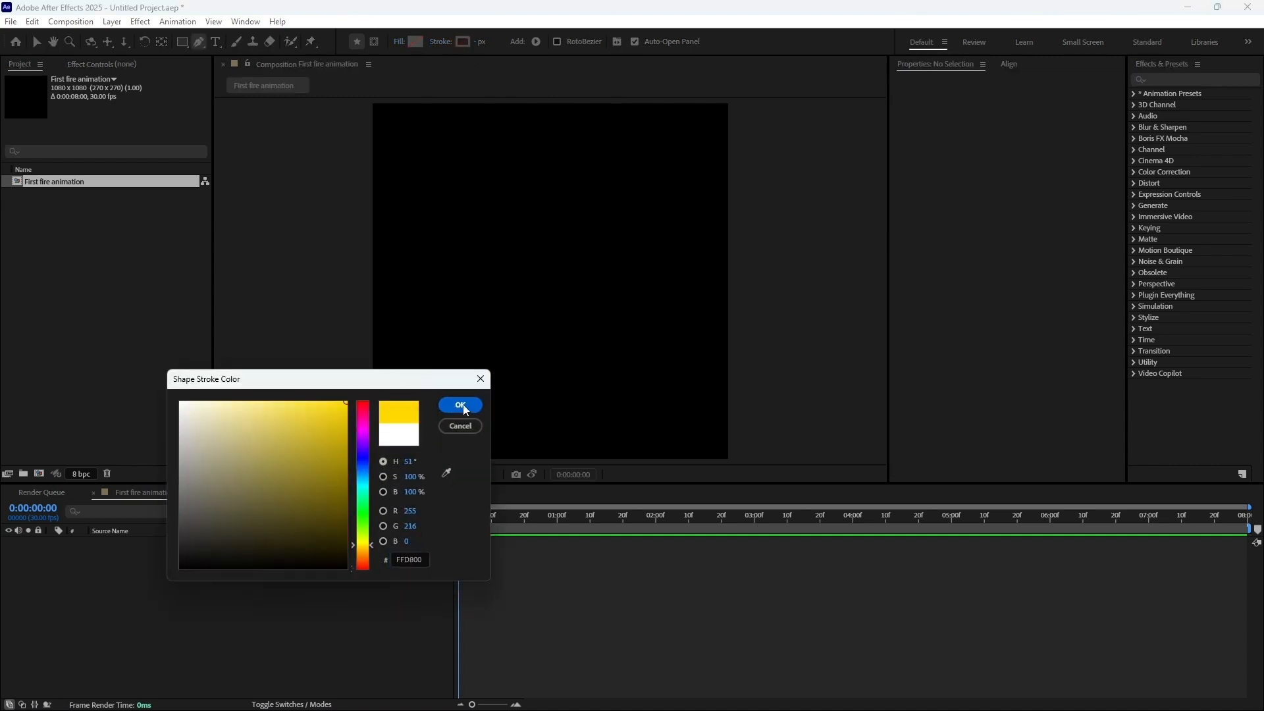
left_click(460, 405)
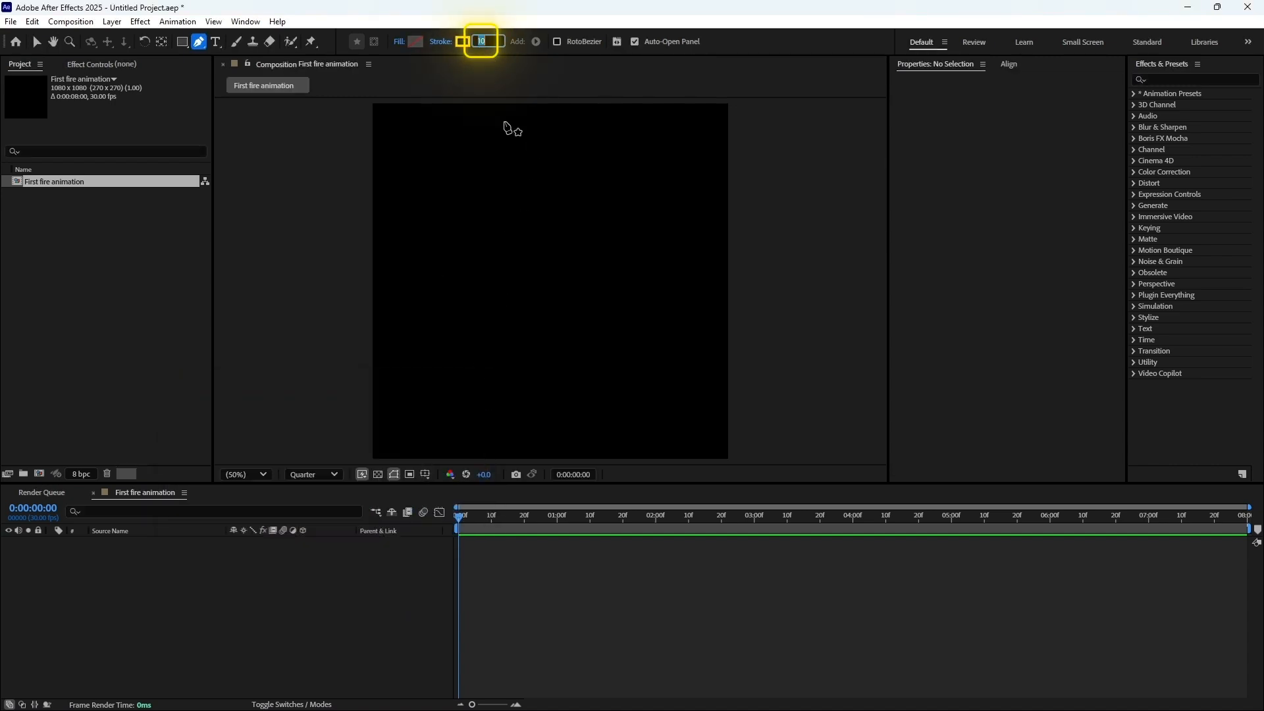
type("150")
key("Return")
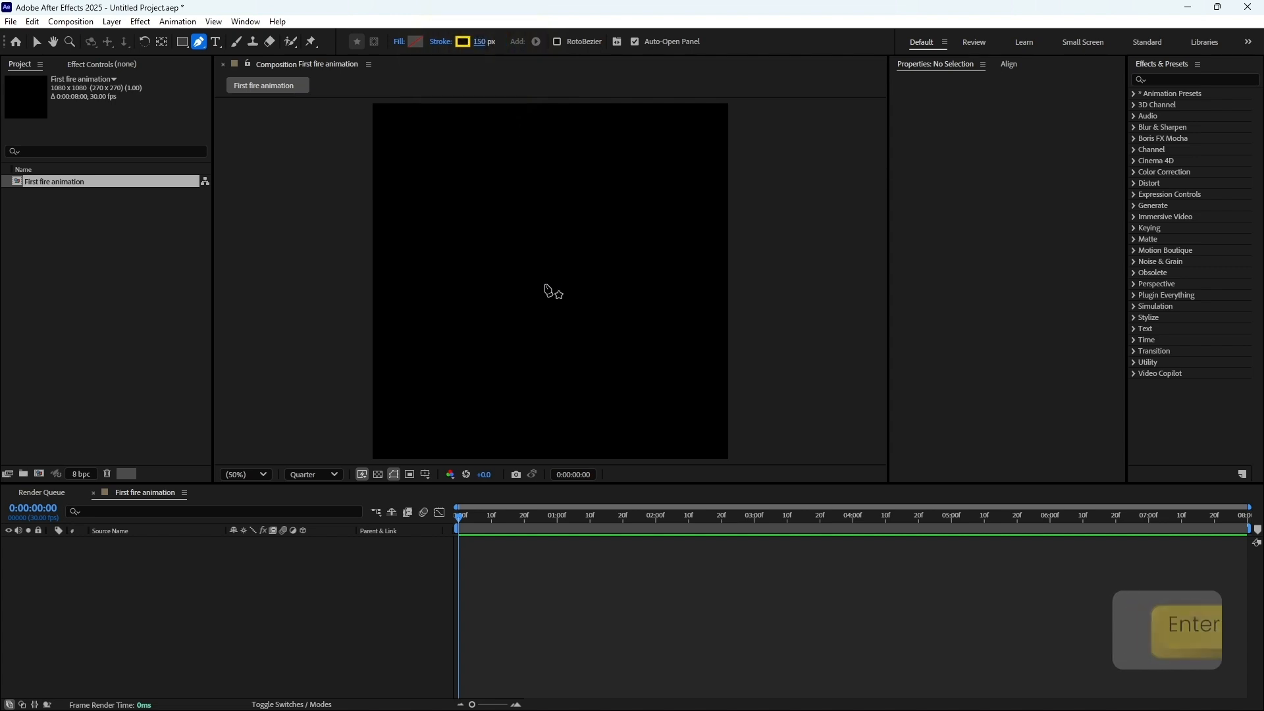
Draw a straight vertical line from near the composition's centre toward its lower edge and give its stroke a Round Cap
left_click(547, 275)
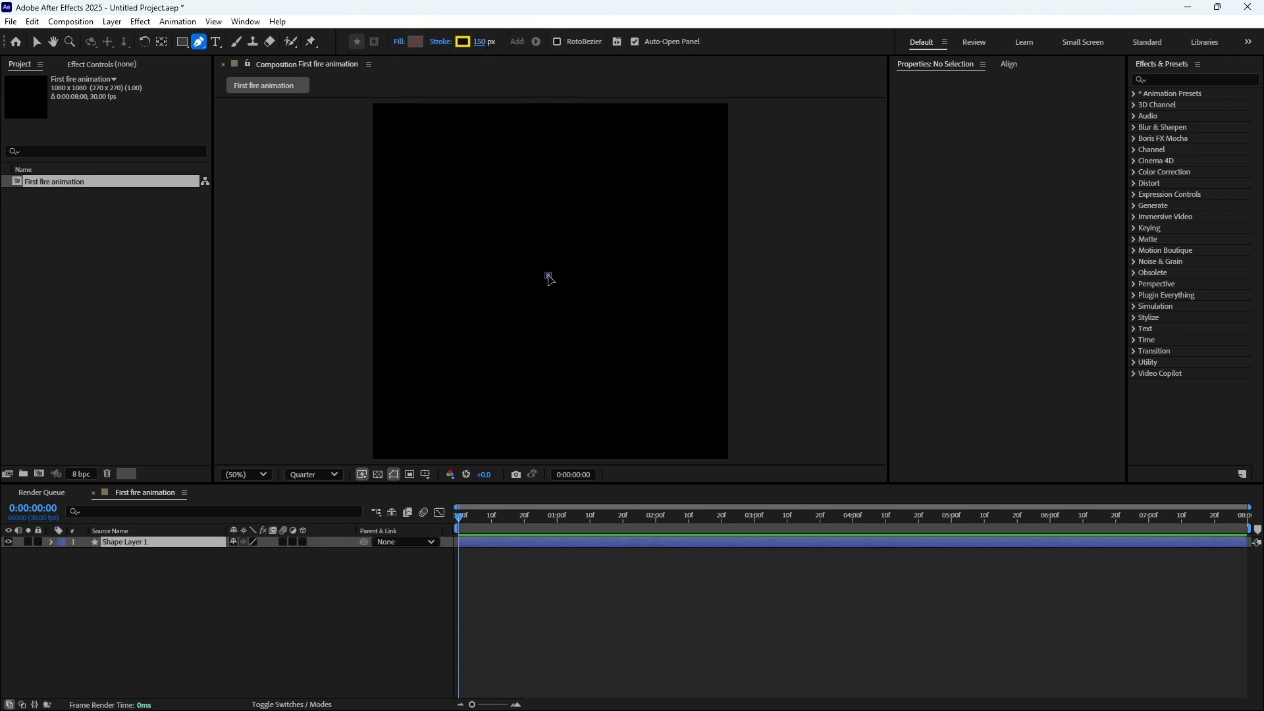
left_click(549, 413, "shift")
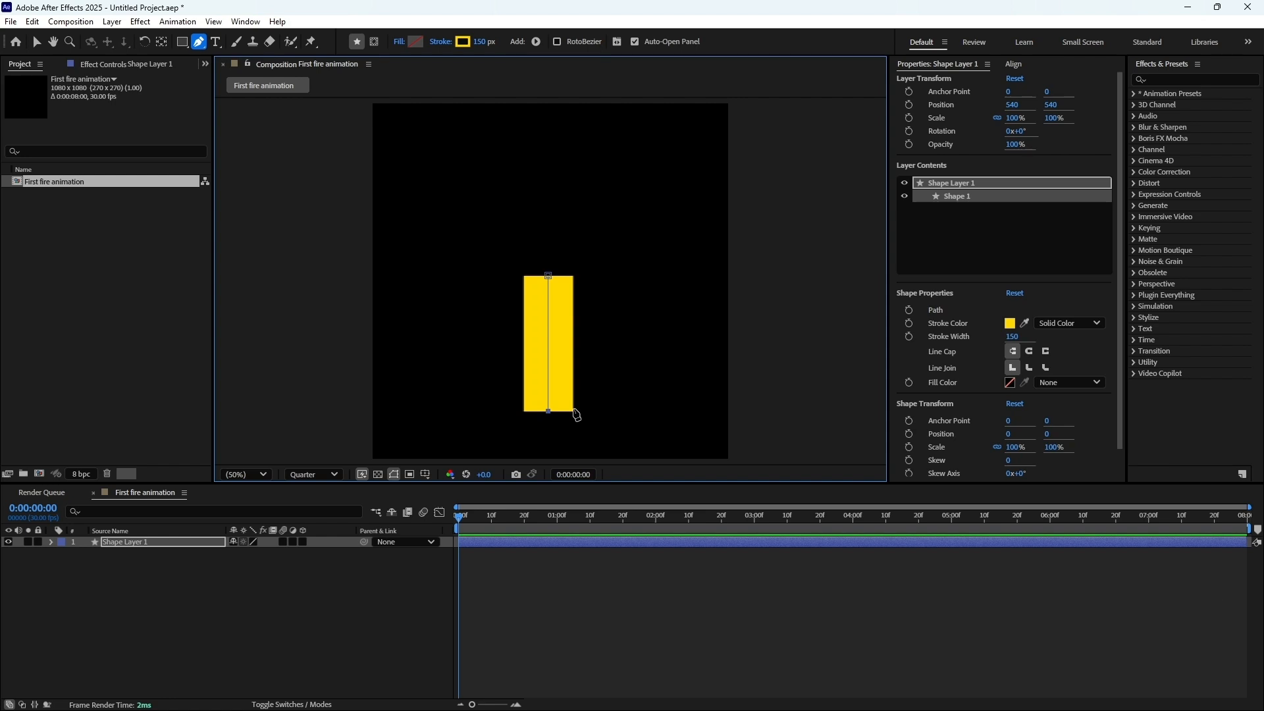
left_click(114, 511)
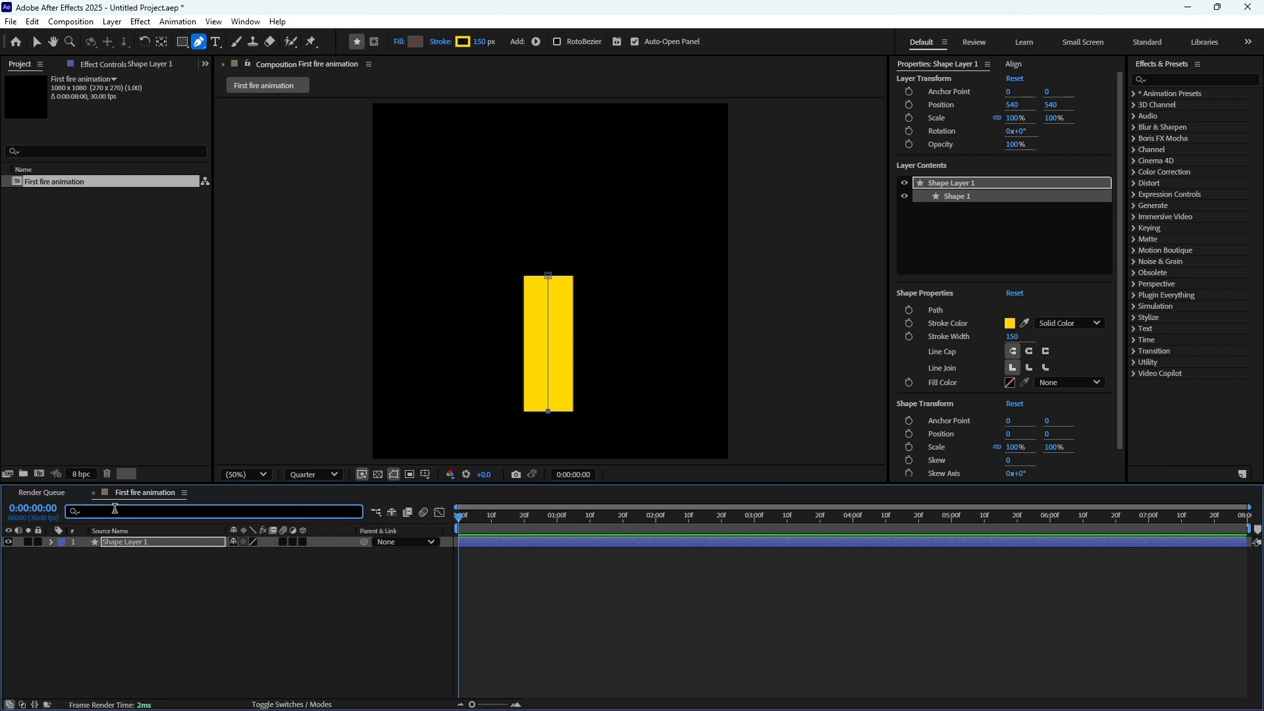
type("cap")
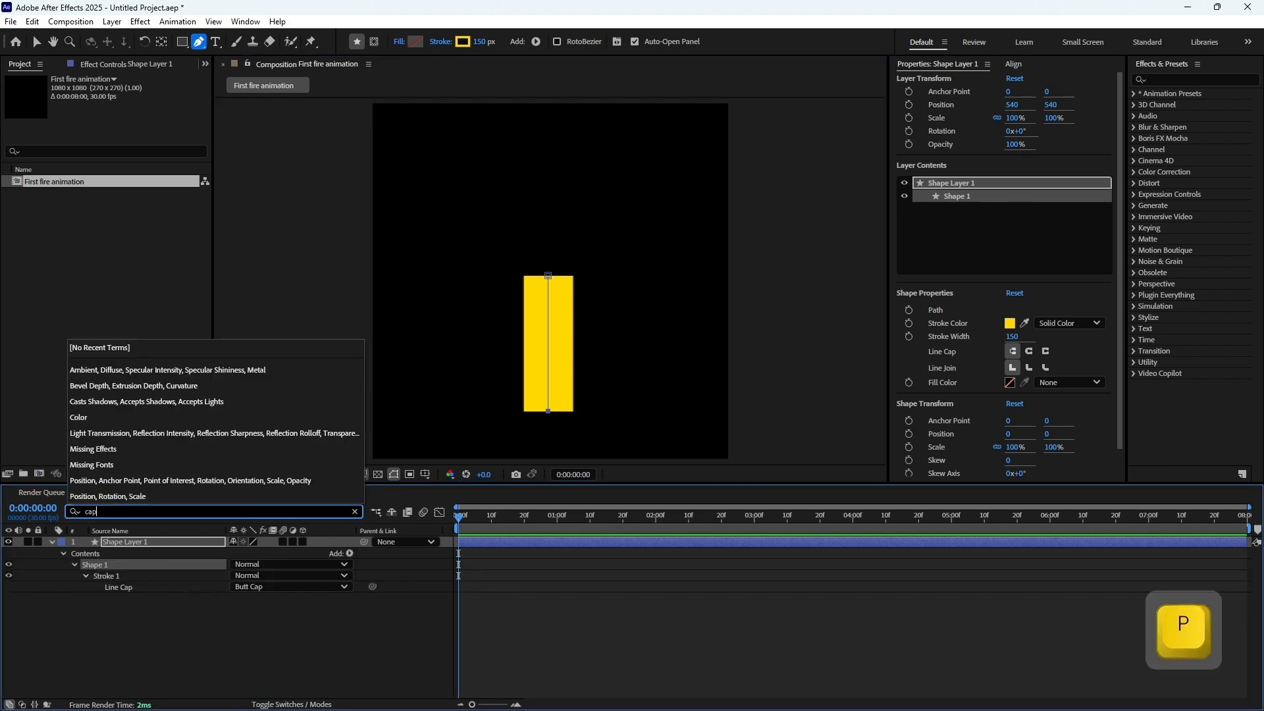
left_click(217, 586)
left_click(289, 587)
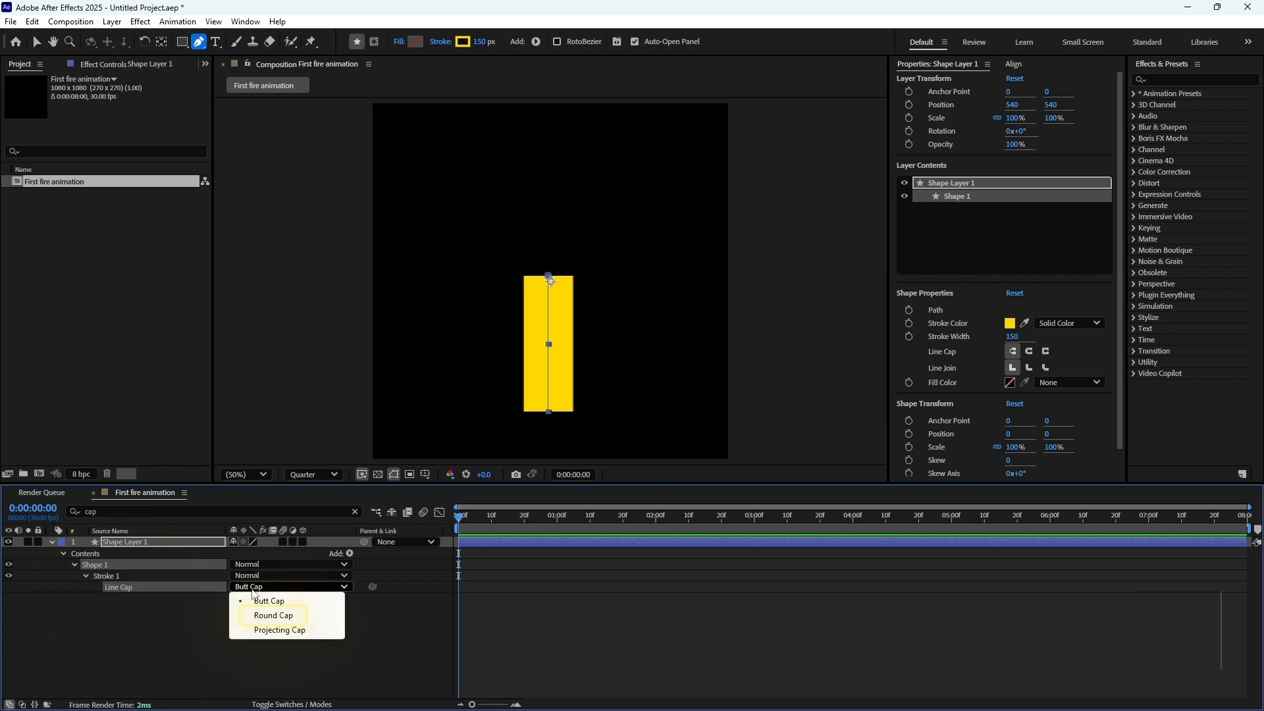
left_click(295, 615)
Taper the line's stroke with a Start Length of 100%, and collapse the layer's properties
left_click(146, 511)
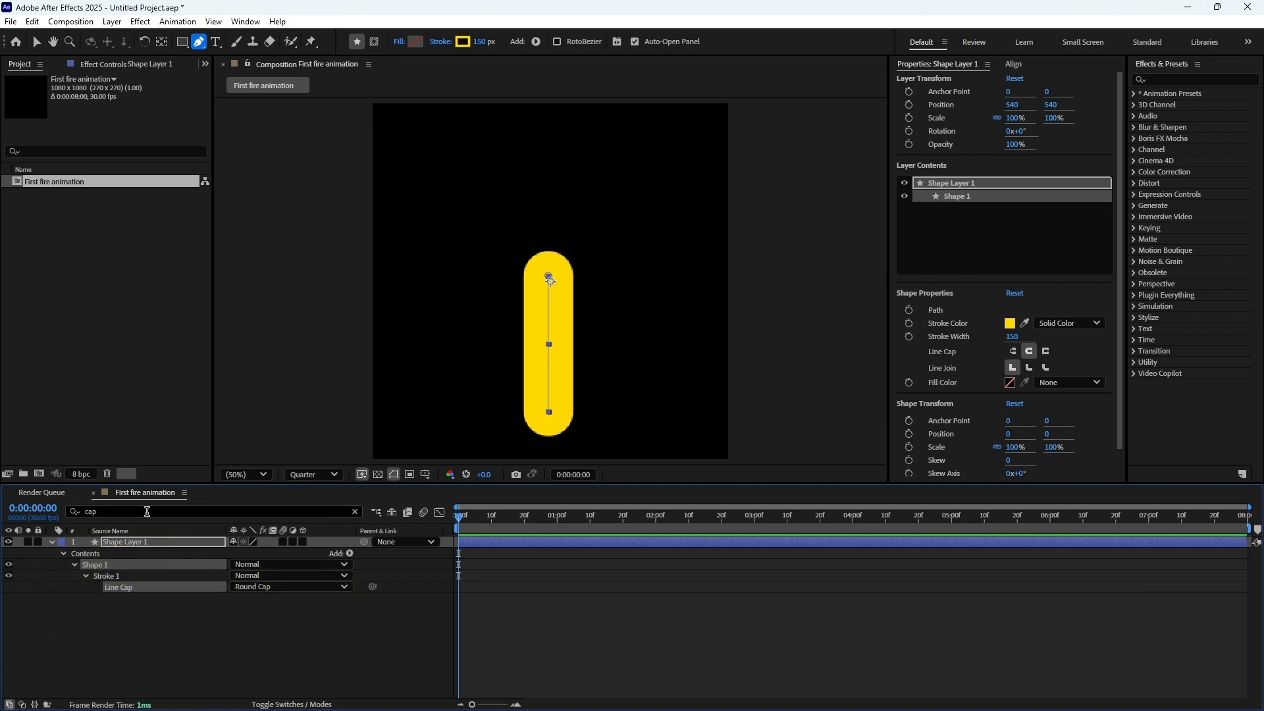
key("BackSpace")
key("BackSpace")
key("BackSpace")
type("ta")
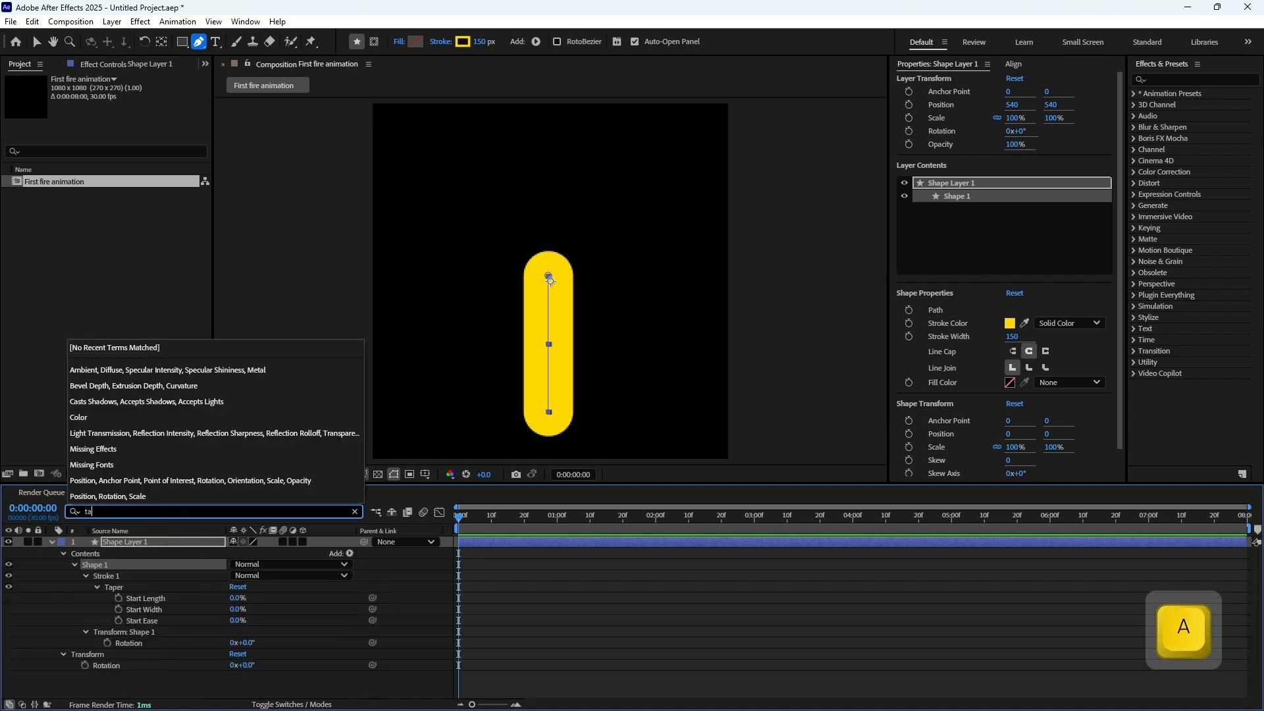
type("per")
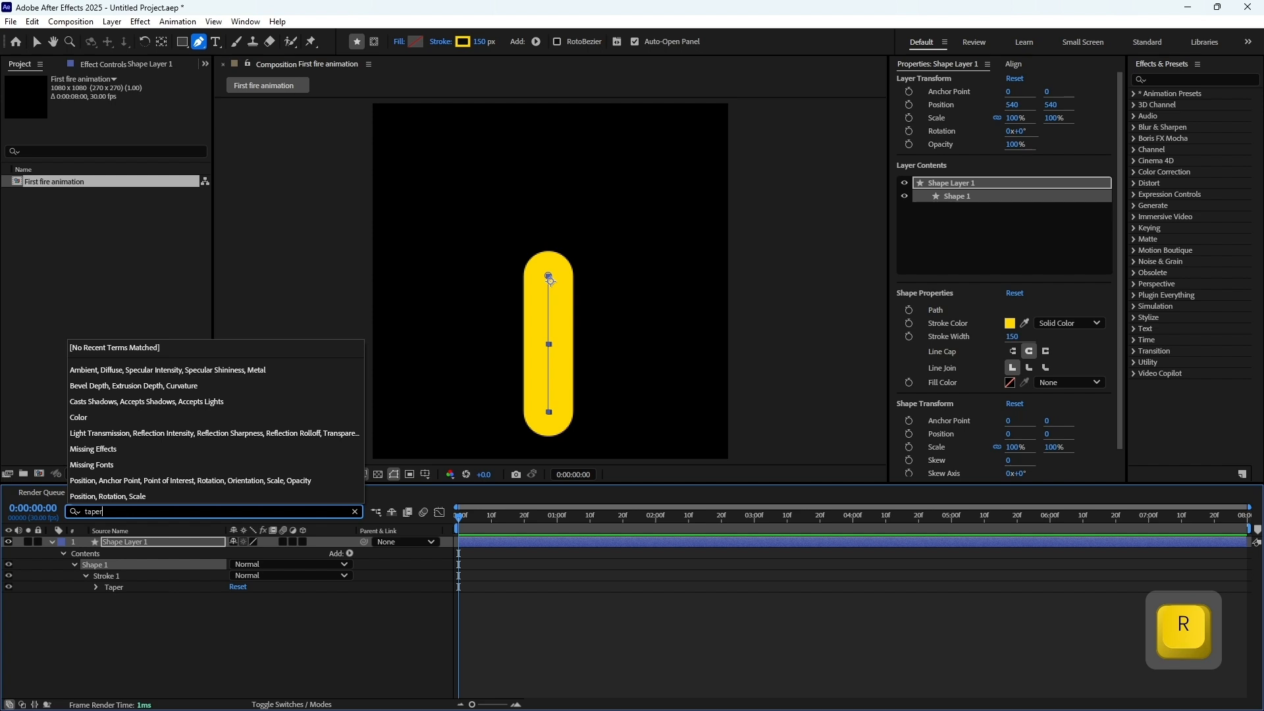
key("Return")
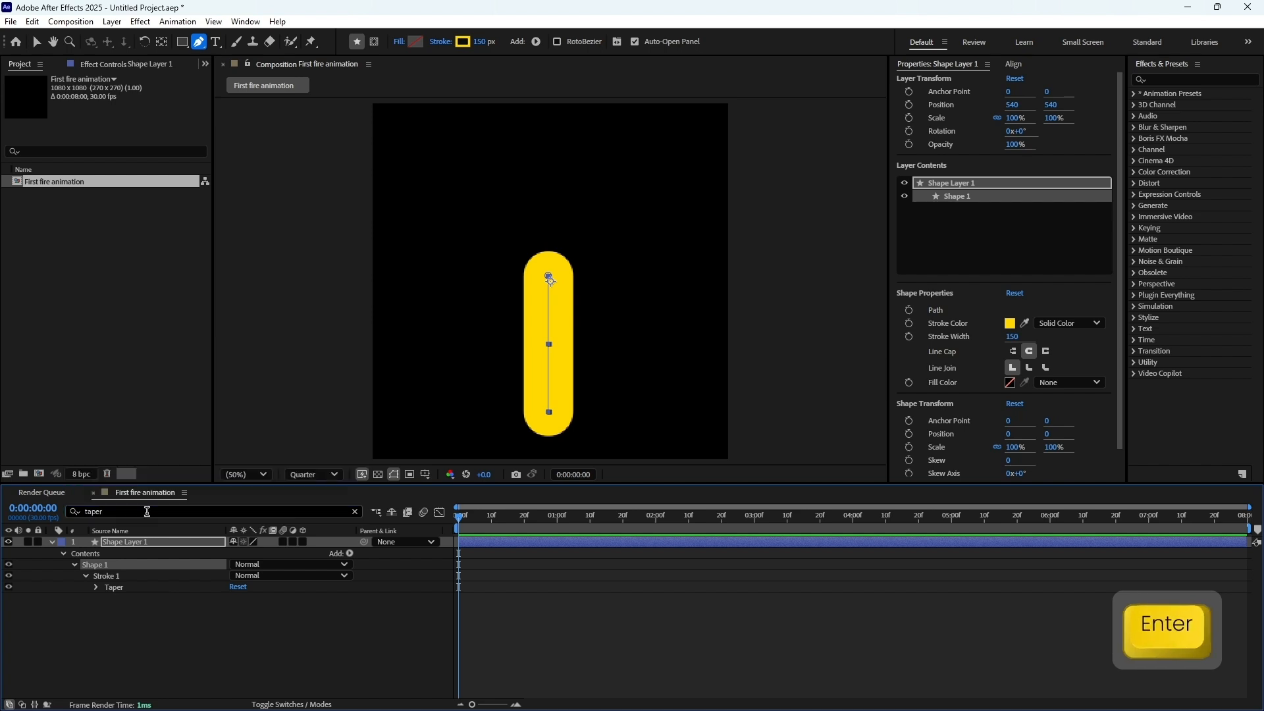
left_click(95, 587)
left_click(231, 609)
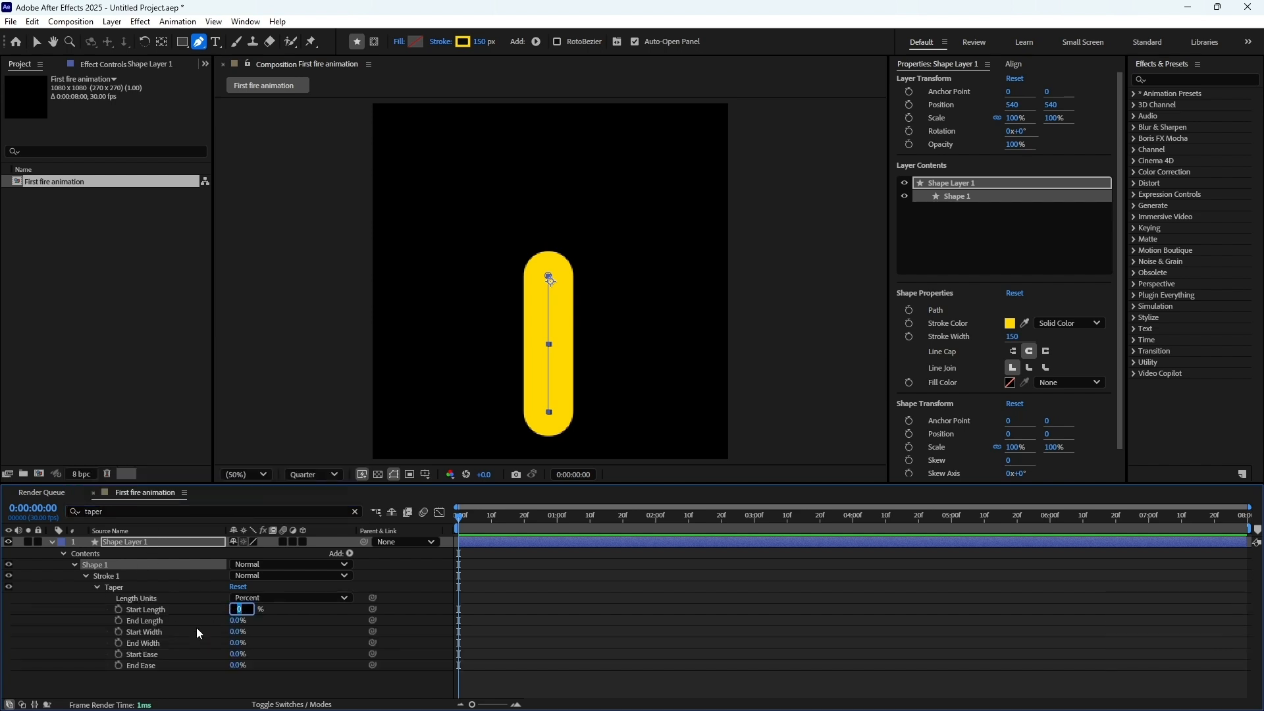
type("100")
key("Return")
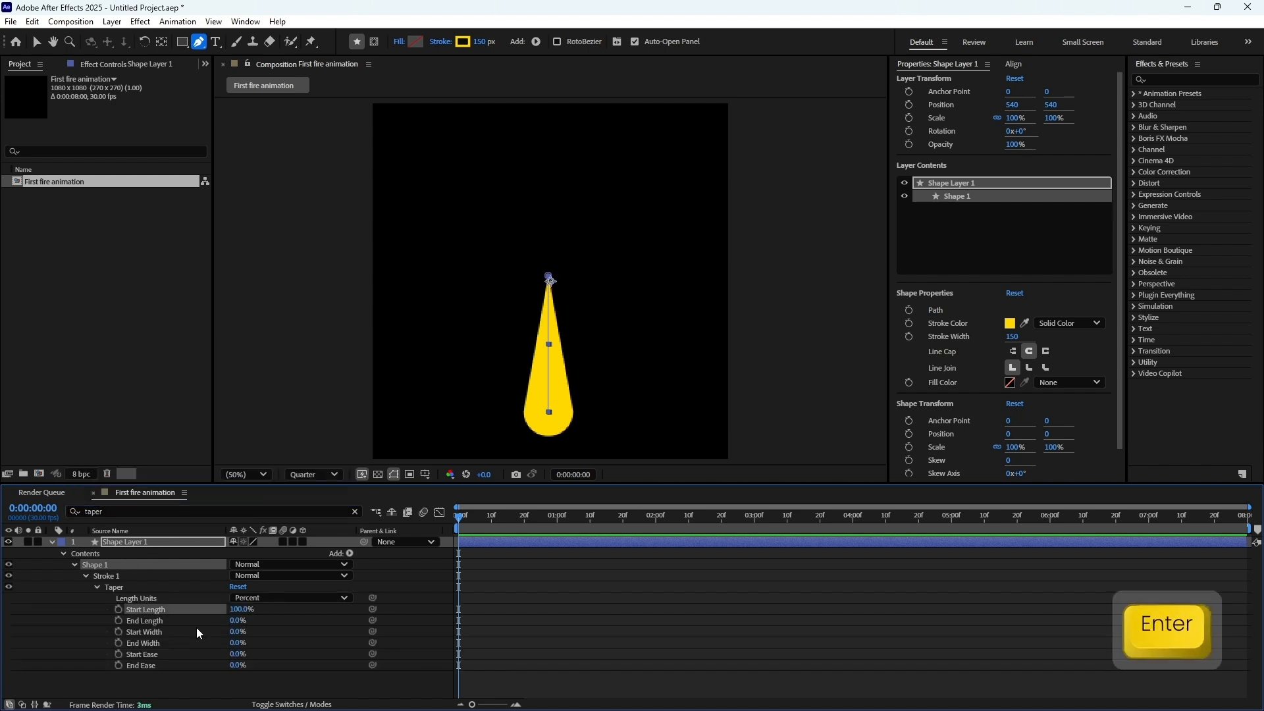
left_click(52, 543)
Find the Wave Warp effect and apply it to the tapered shape layer
left_click(1195, 79)
type("wave wa")
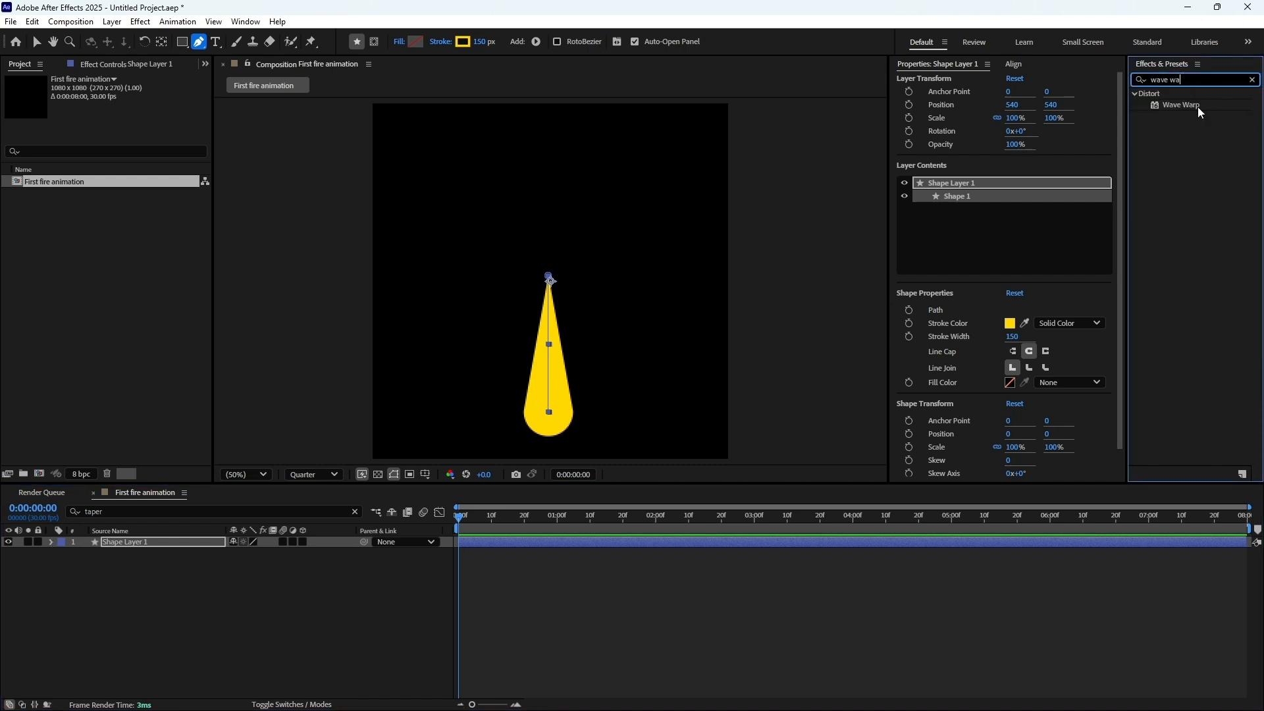
left_click_drag(1198, 107, 835, 534)
left_click_drag(756, 548, 744, 544)
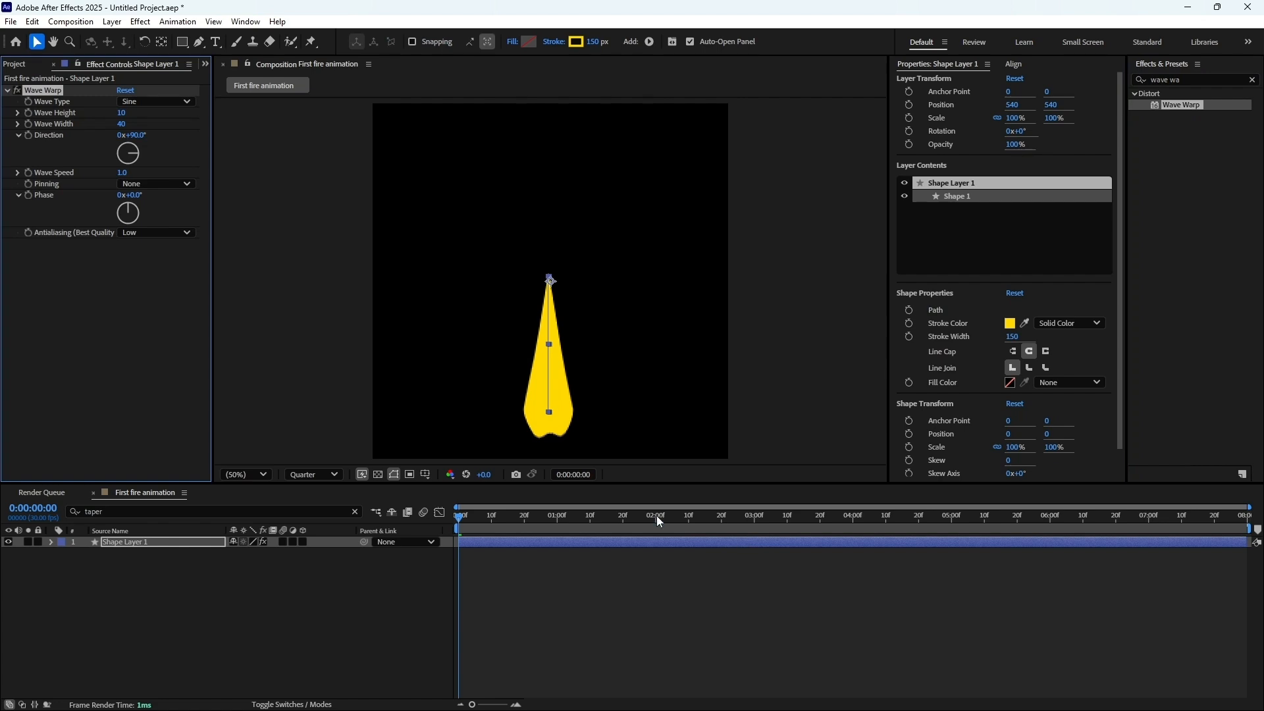
Set the Wave Warp effect's Wave Height to 30, Wave Width to 250 and Direction to 0°
type("30")
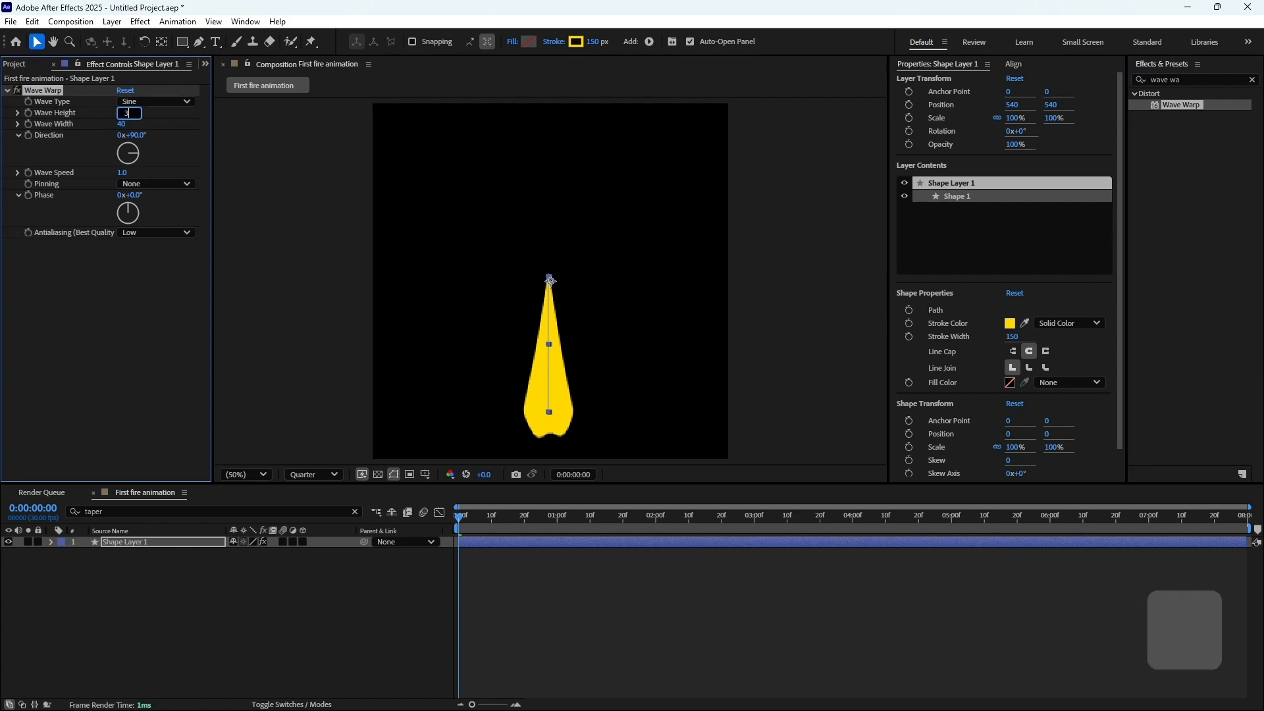
key("Return")
type("250")
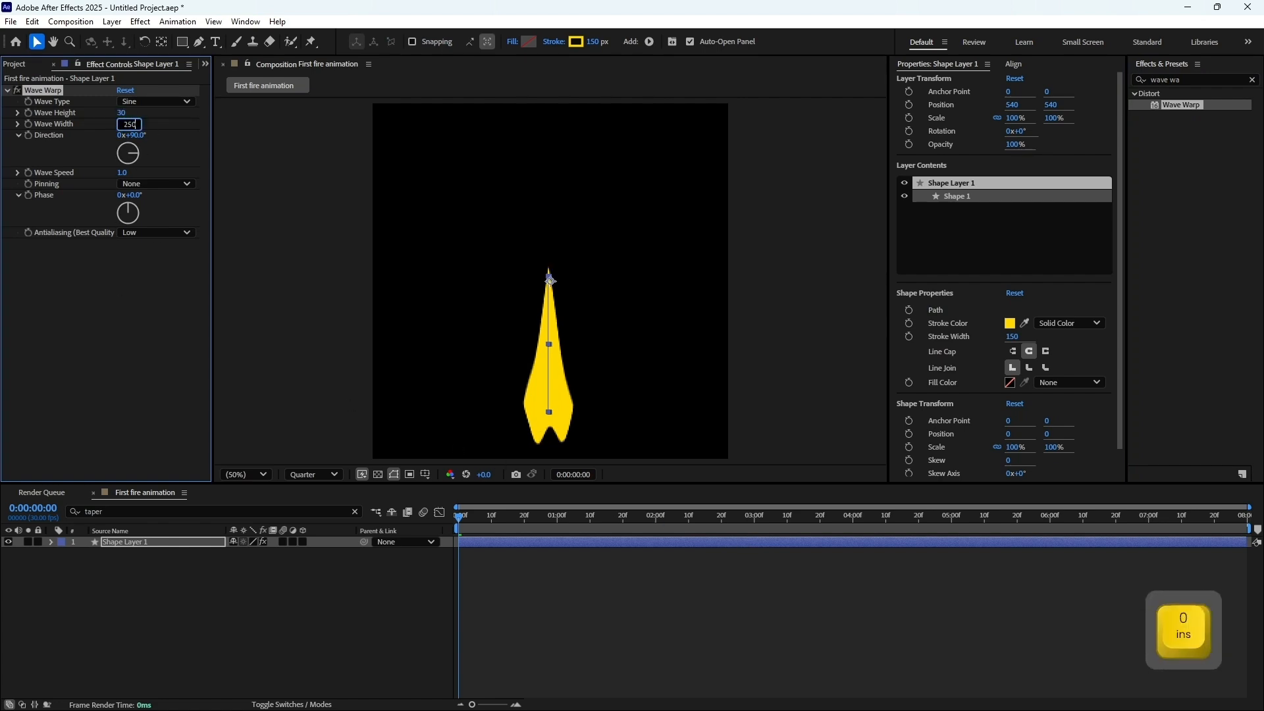
key("Return")
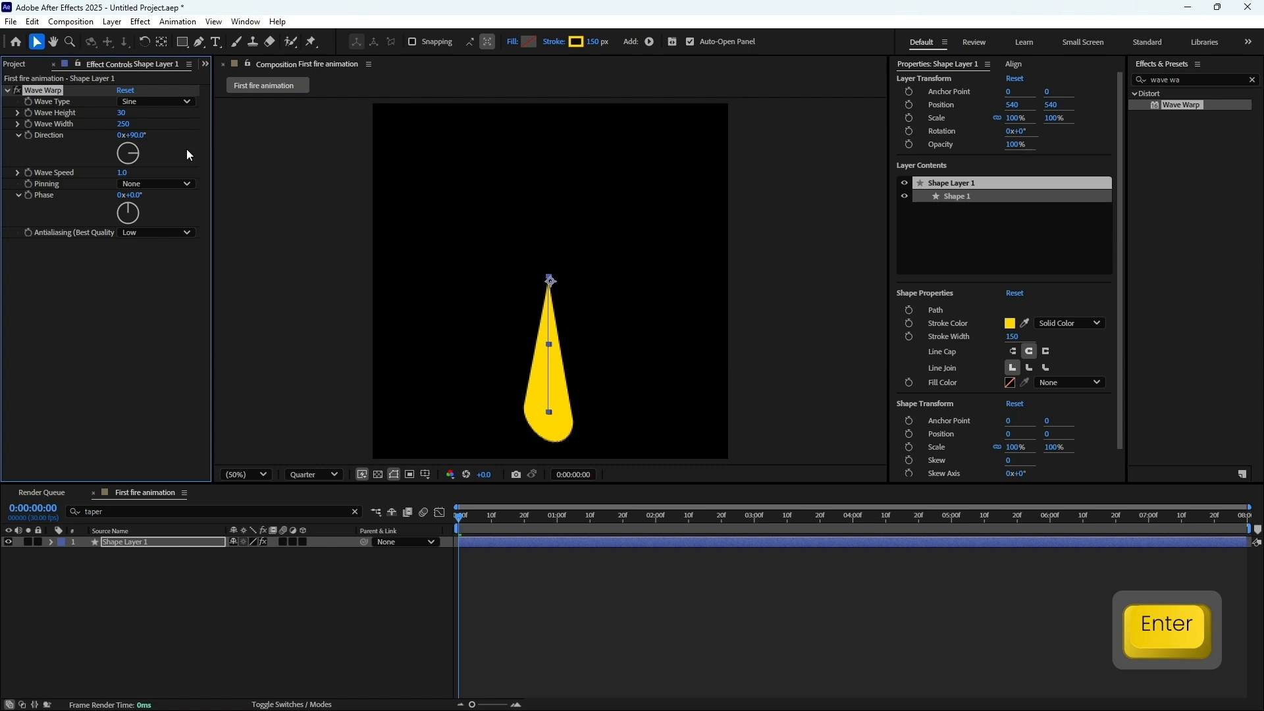
type("0")
key("Return")
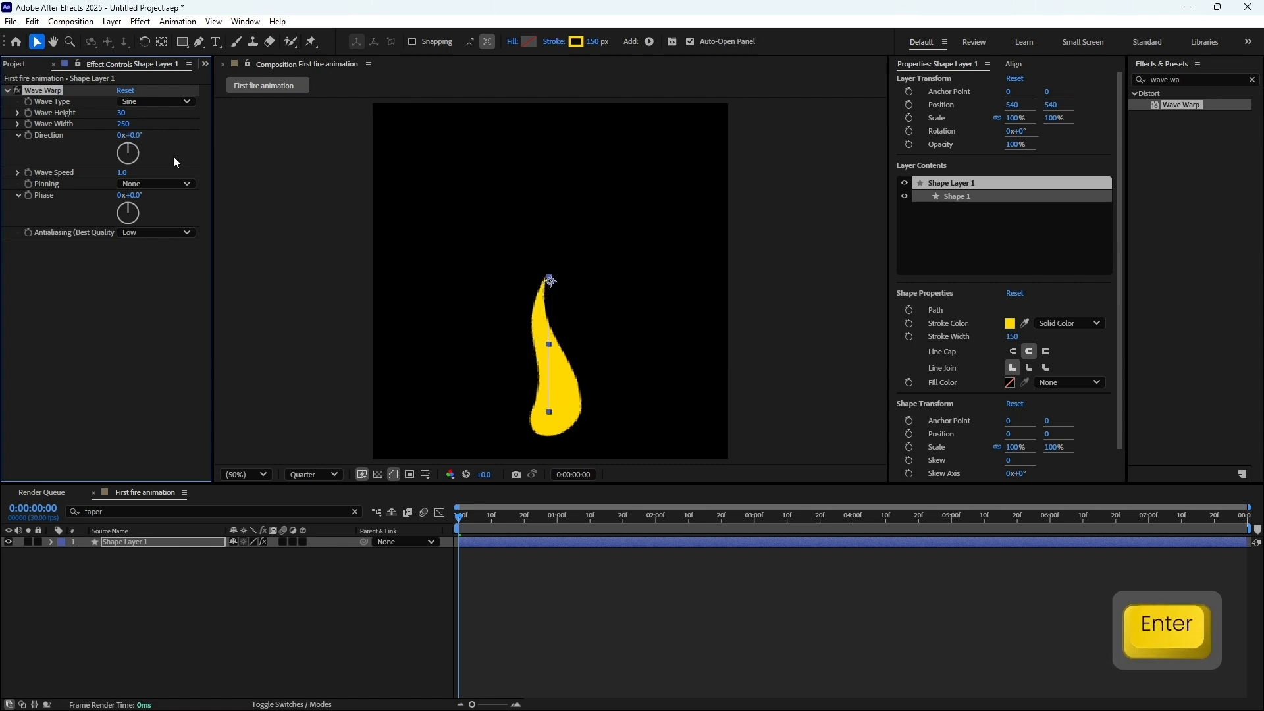
Set the Wave Warp effect's Wave Speed to 1.1 and preview the flame's motion
left_click(130, 173)
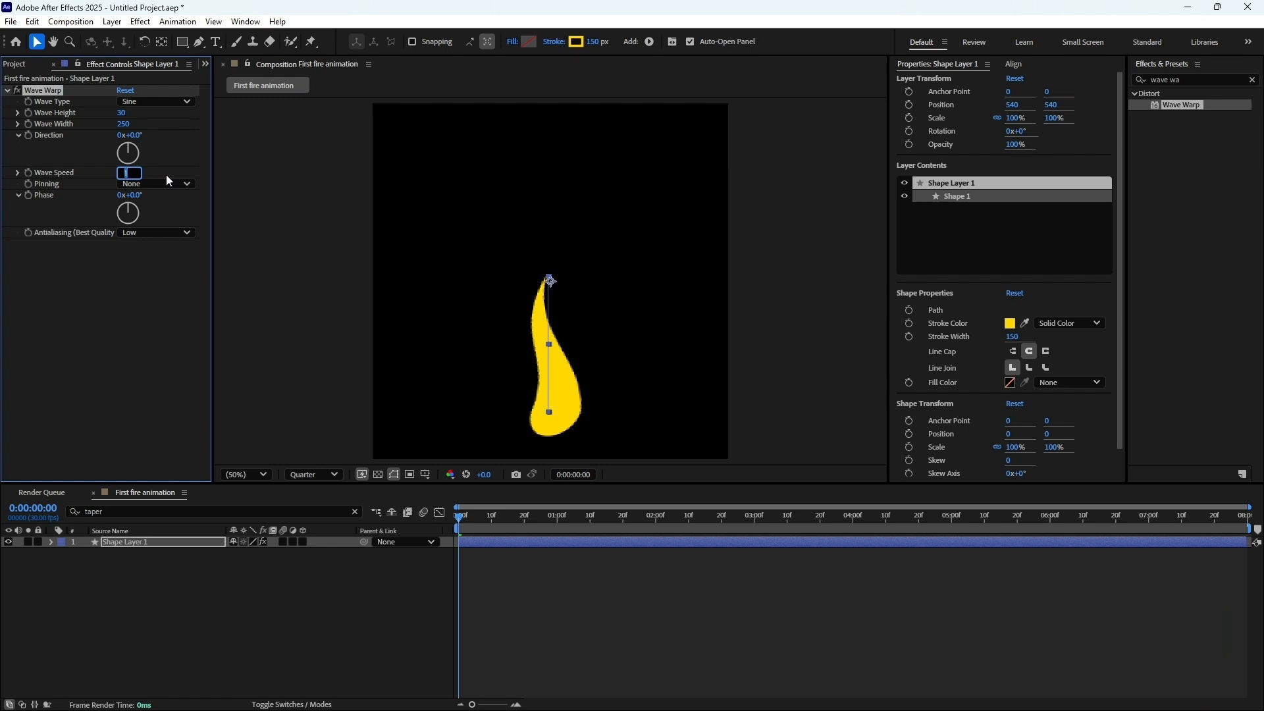
type("1.1")
key("Return")
key("KP_0")
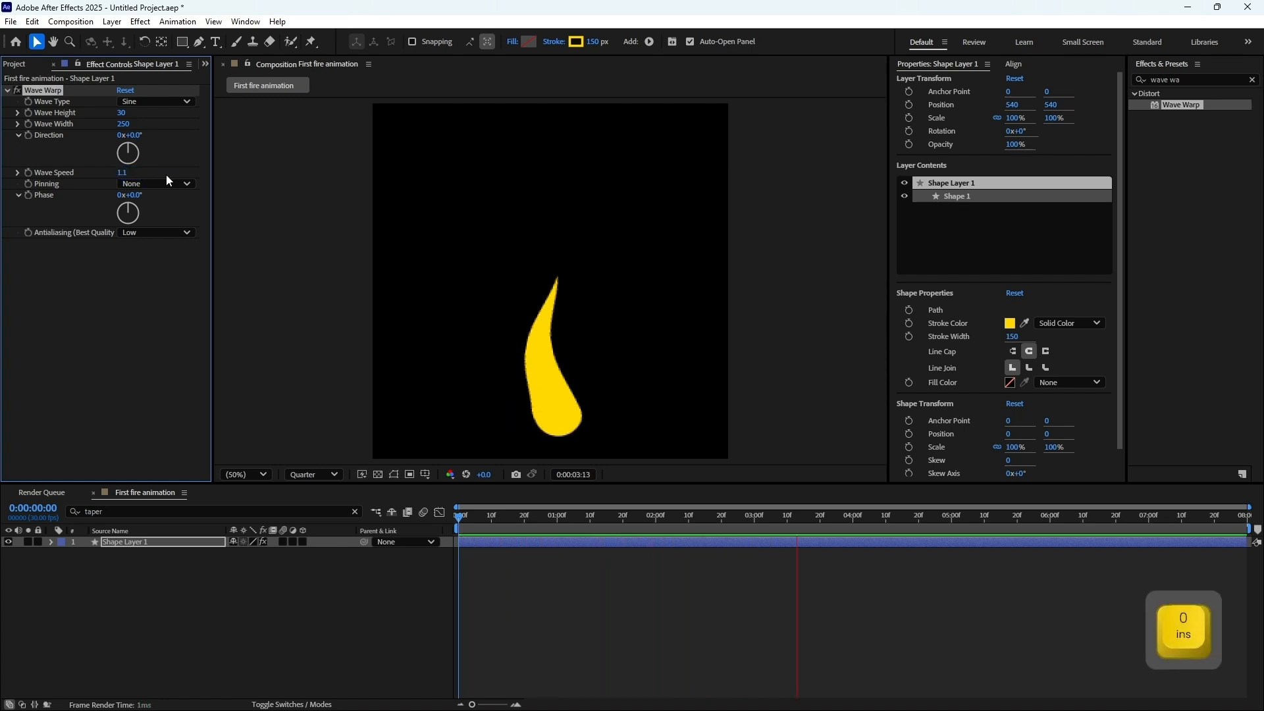
key("space")
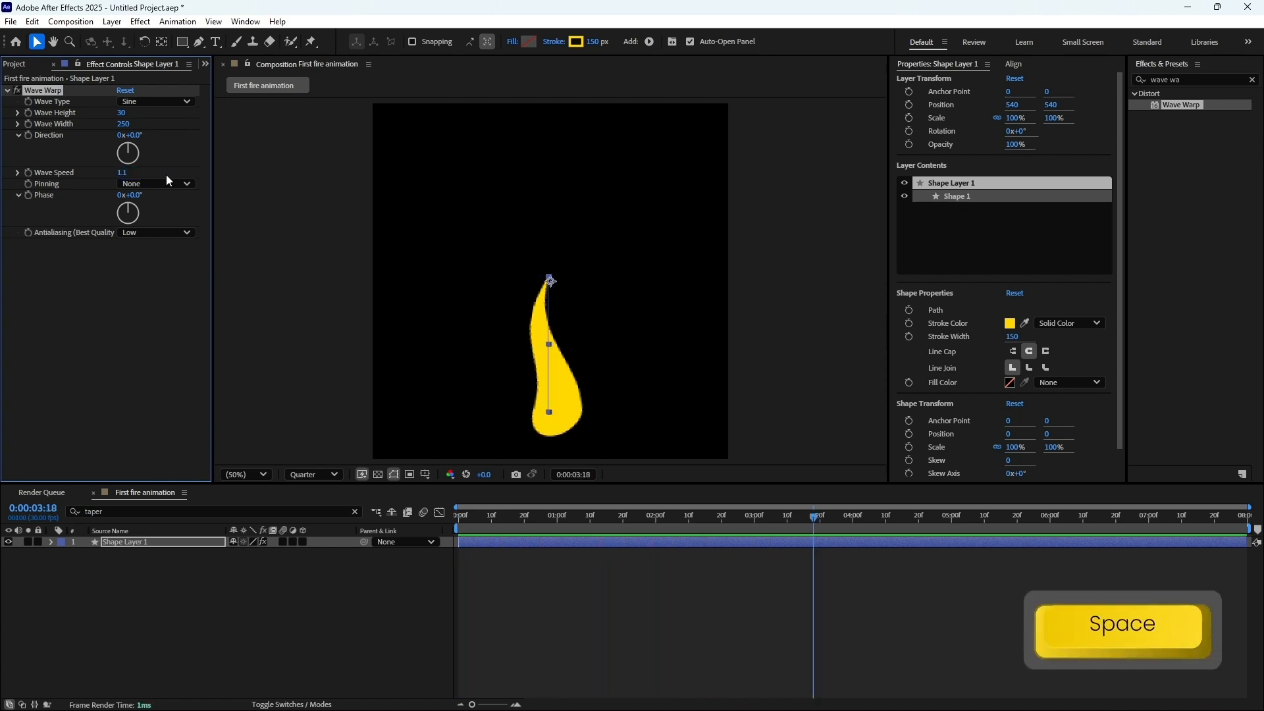
Duplicate the flame shape layer and set the copy's Wave Height to -30
left_click(491, 543)
key("ctrl+d")
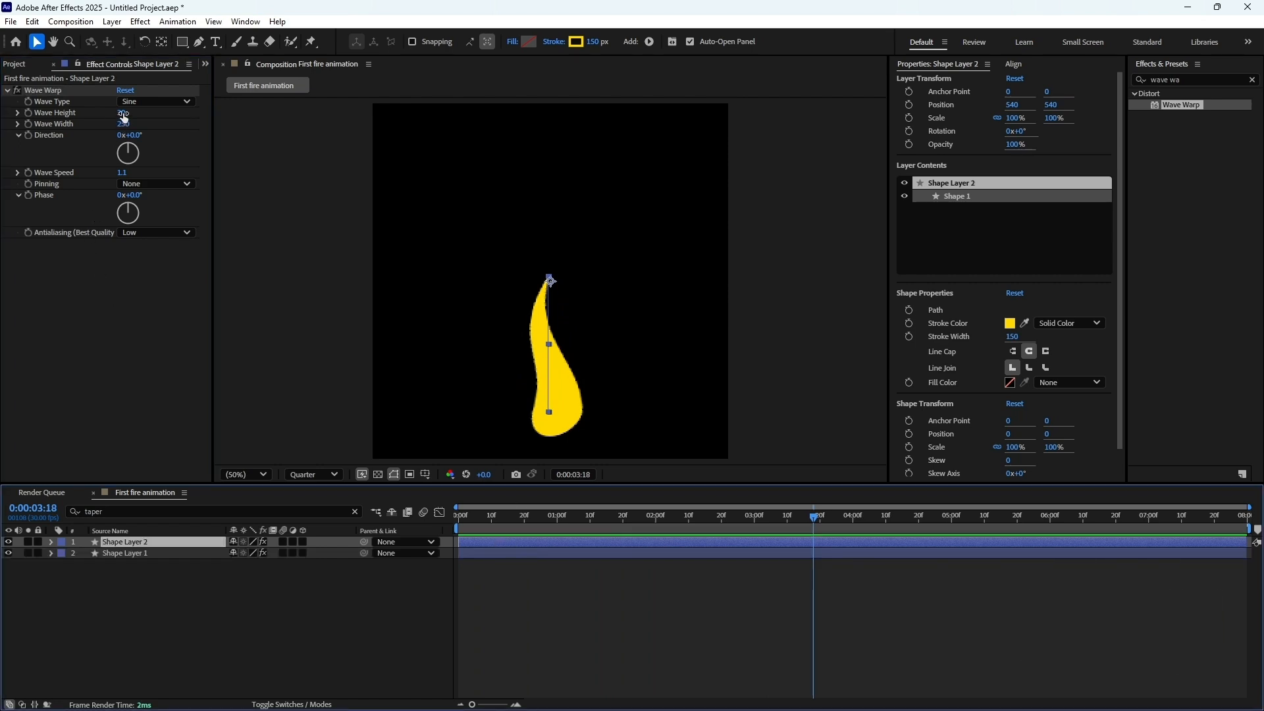
type("-30")
key("Return")
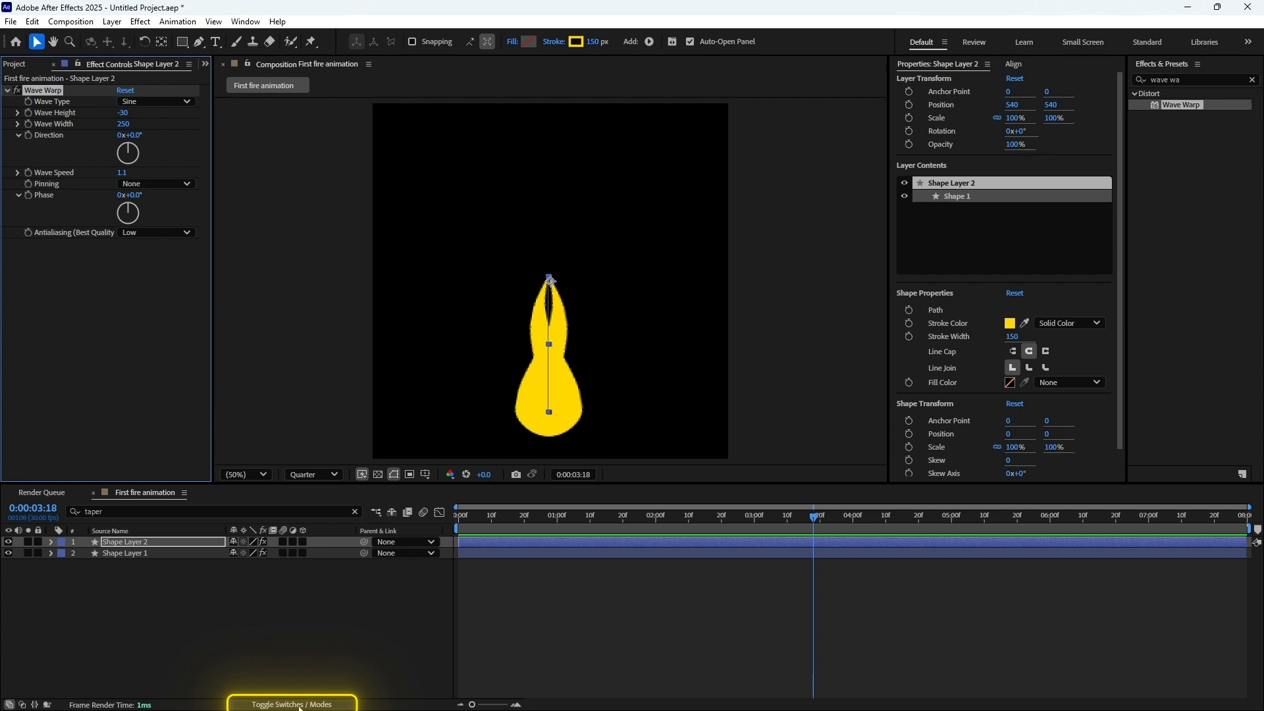
Use Shape Layer 2 as the track matte for Shape Layer 1 and preview the animation
left_click(299, 705)
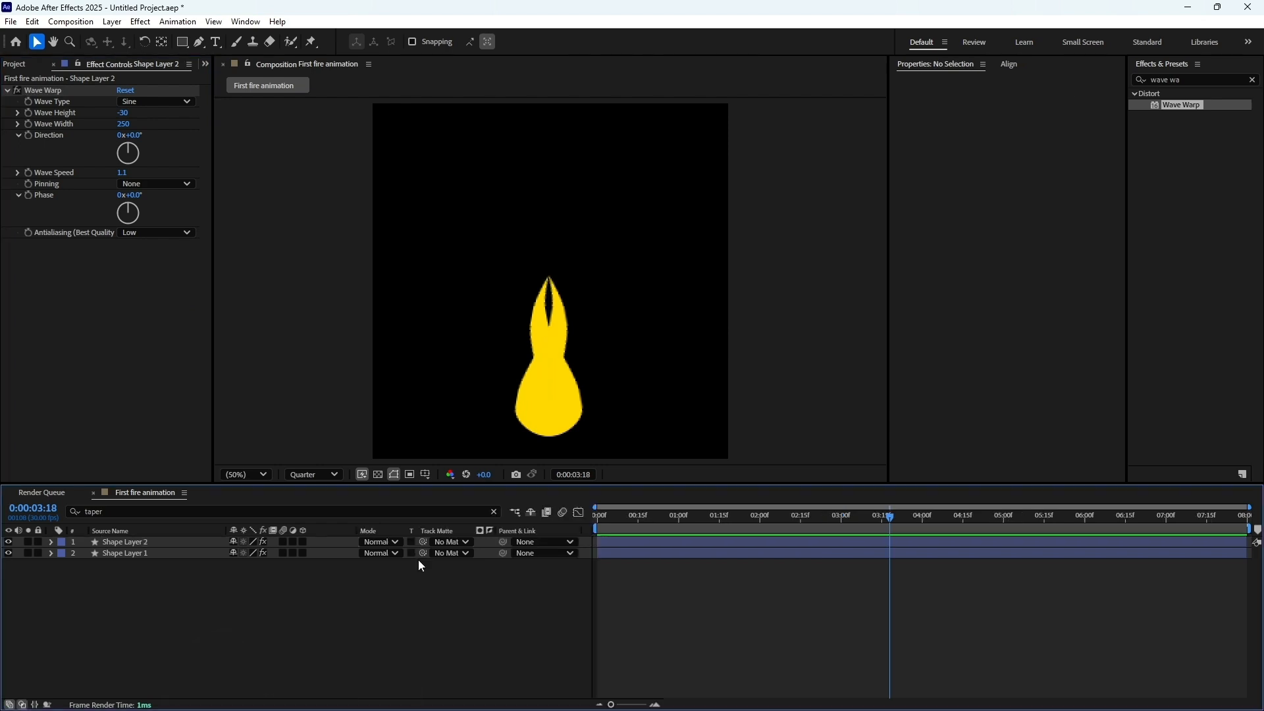
left_click(453, 554)
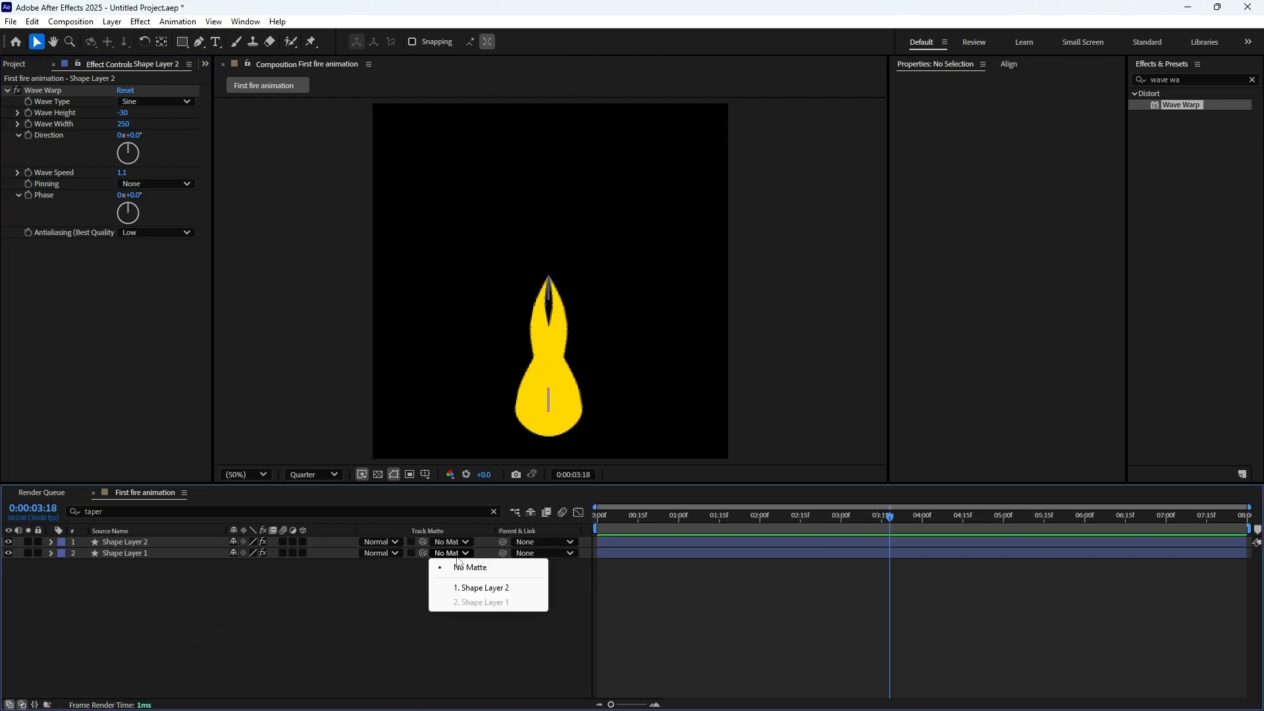
left_click(478, 589)
key("KP_0")
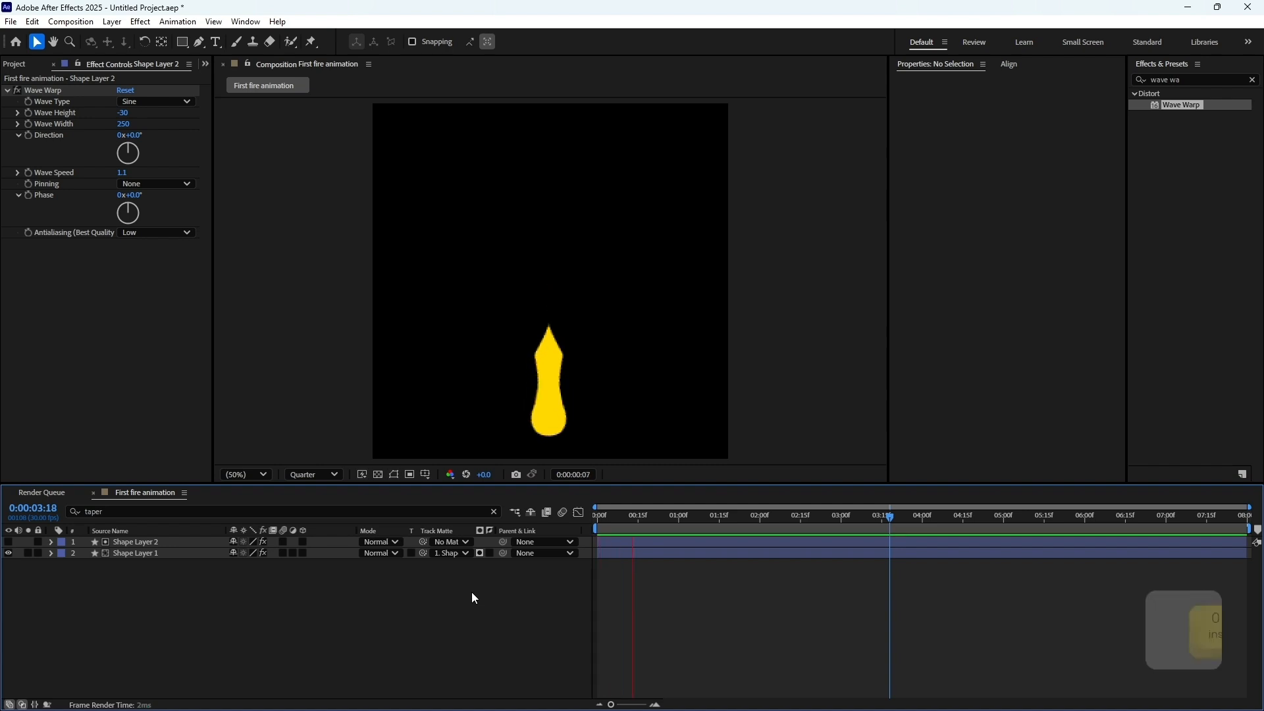
key("space")
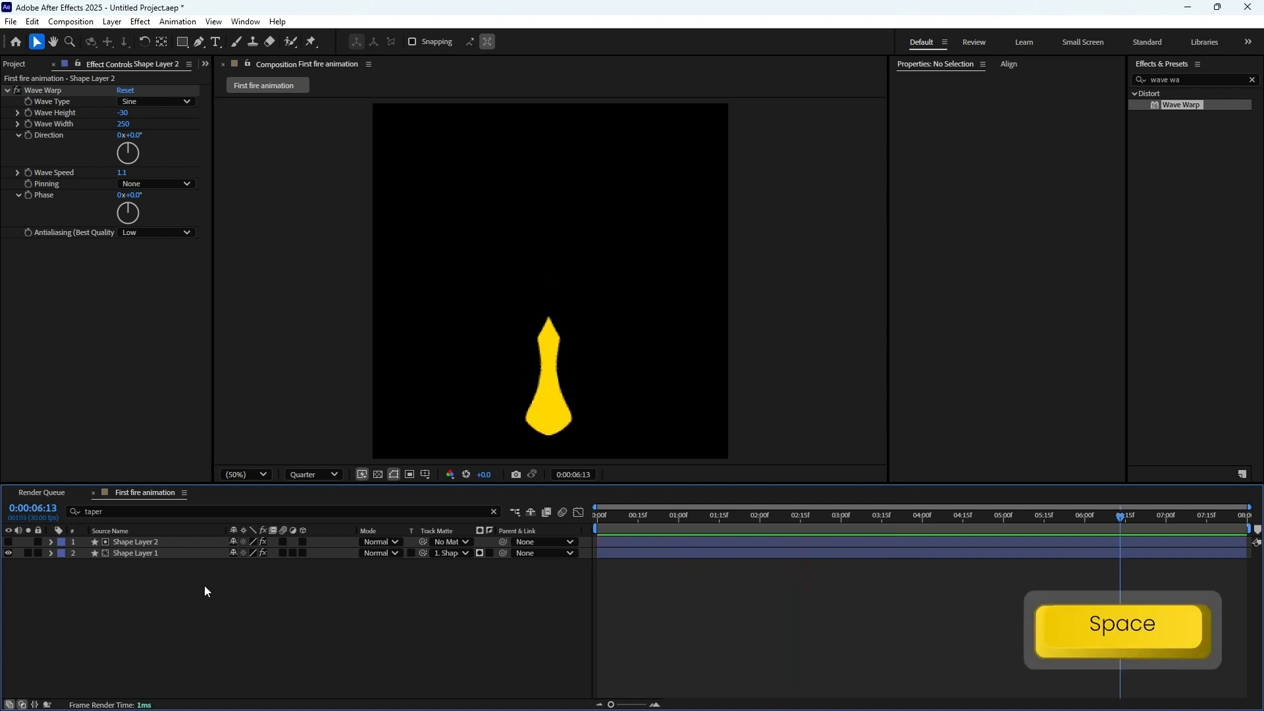
Duplicate Shape Layer 1 and Shape Layer 2 together and stack the two copies above the originals
left_click_drag(176, 580, 160, 542)
key("ctrl+d")
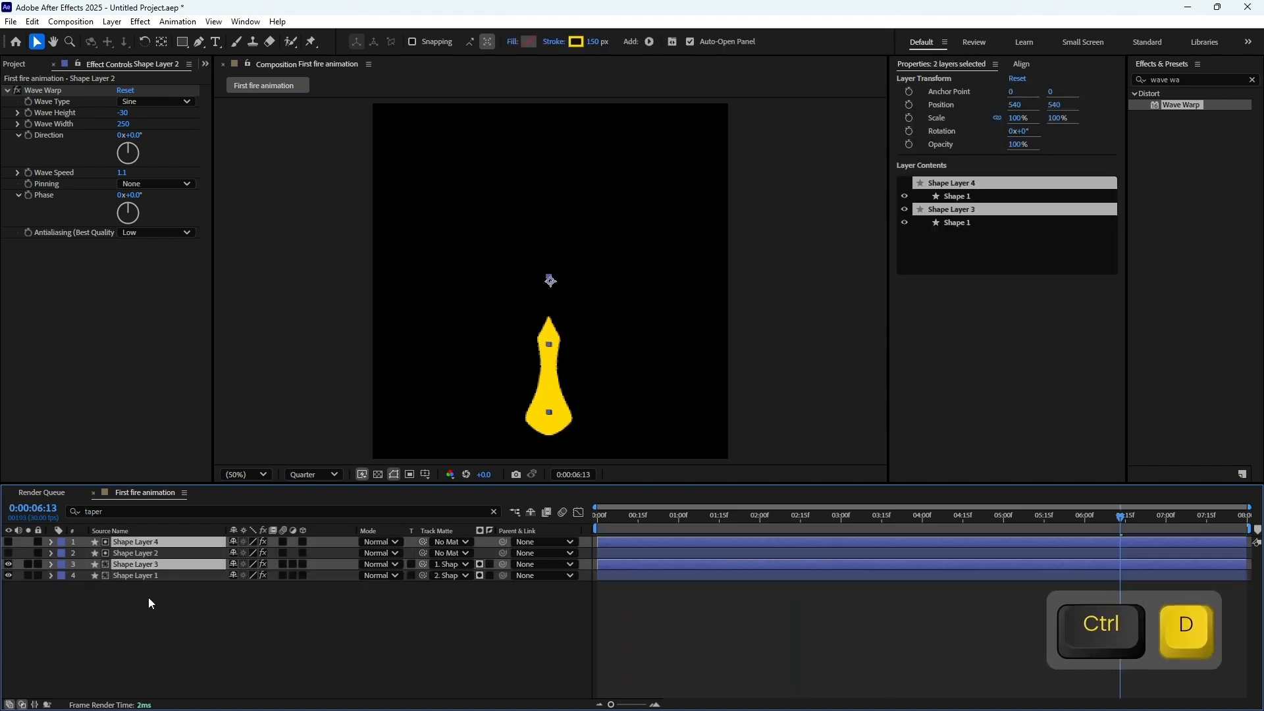
key("ctrl+bracketright")
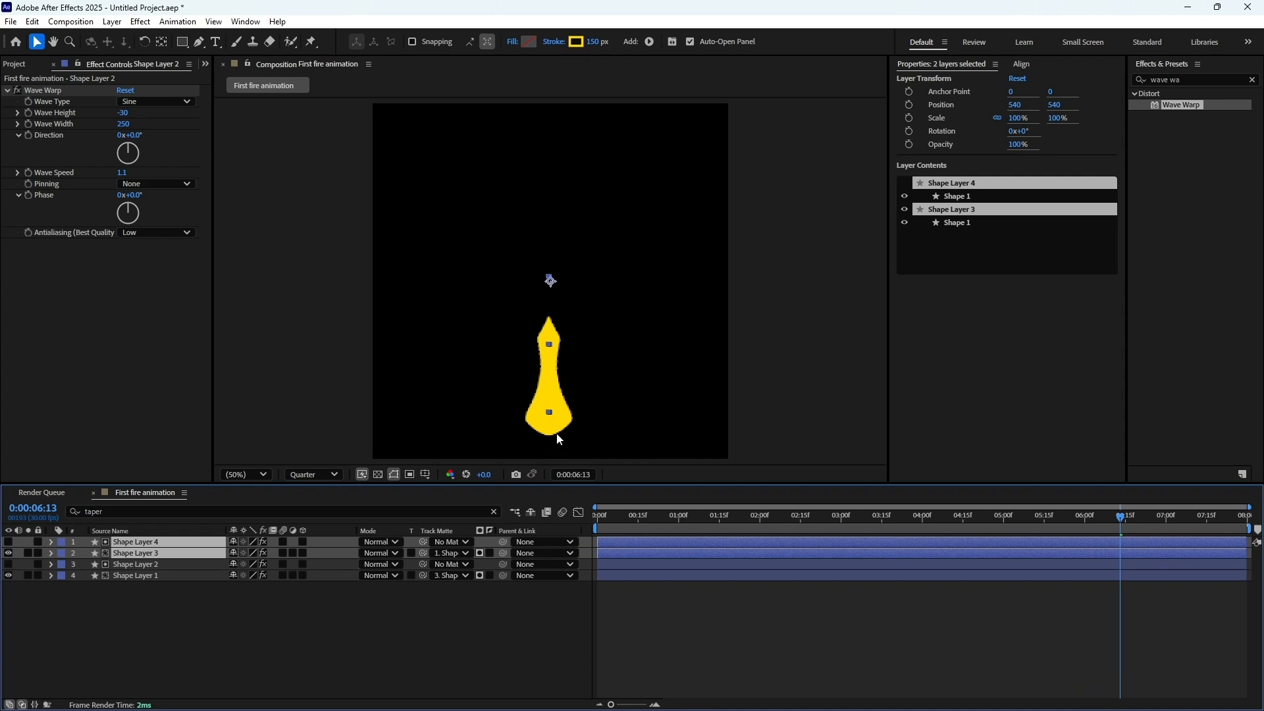
Shift the duplicated flame layers 40 px left to an X position of 500, and deselect them
key("shift+Left")
key("shift+Left")
key("shift+Left")
key("shift+Left")
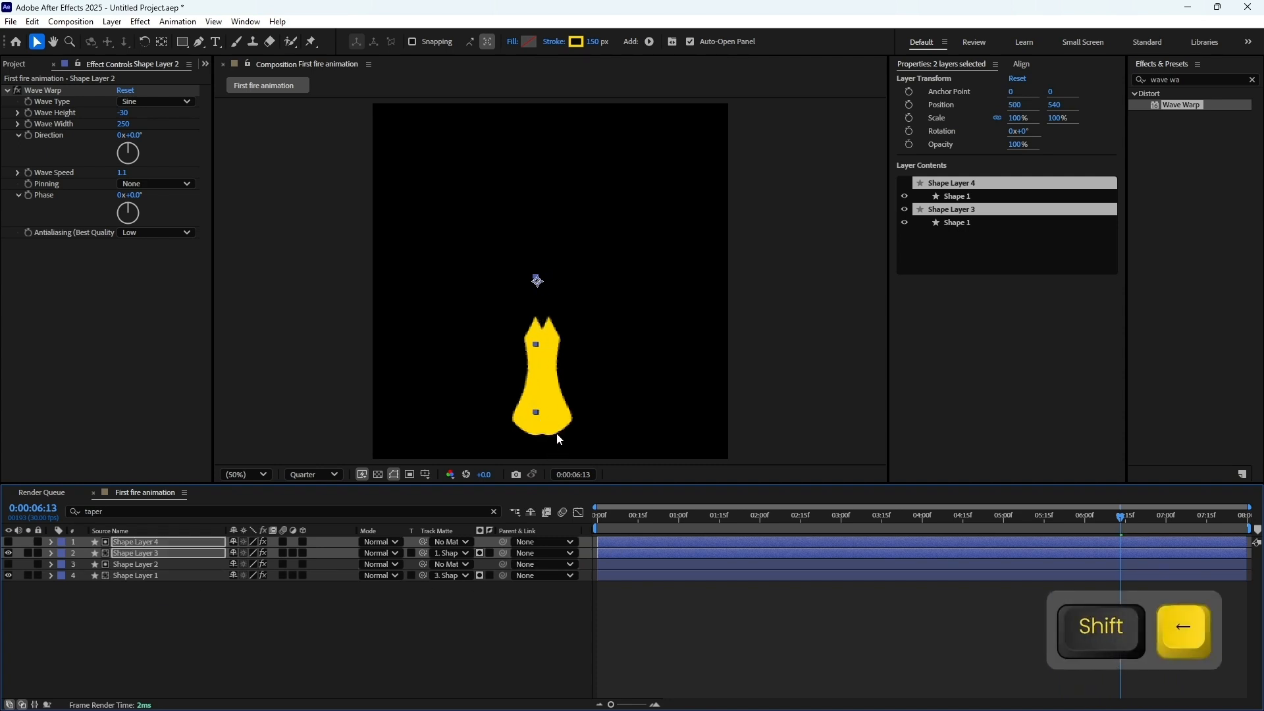
left_click(162, 553)
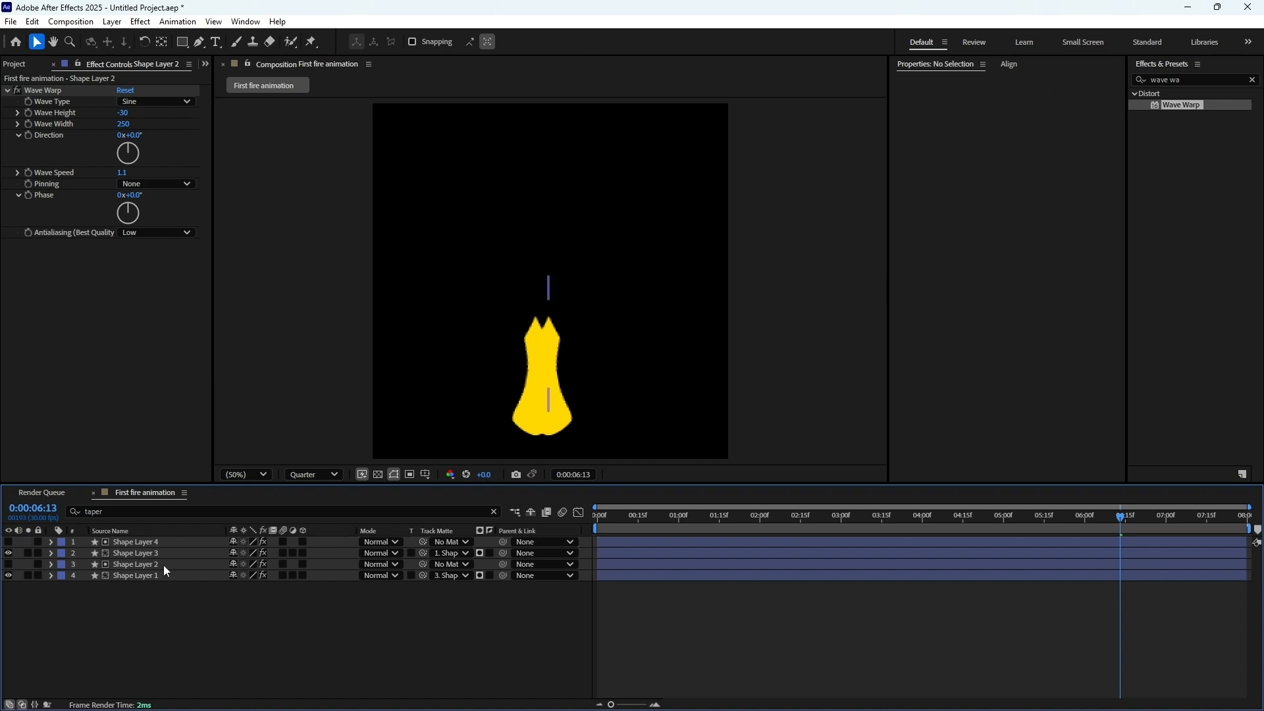
Shorten Shape Layer 3's path by lowering its top point, and duplicate Shape Layers 3 and 4 together, stacking the copies above the originals
left_click(199, 42)
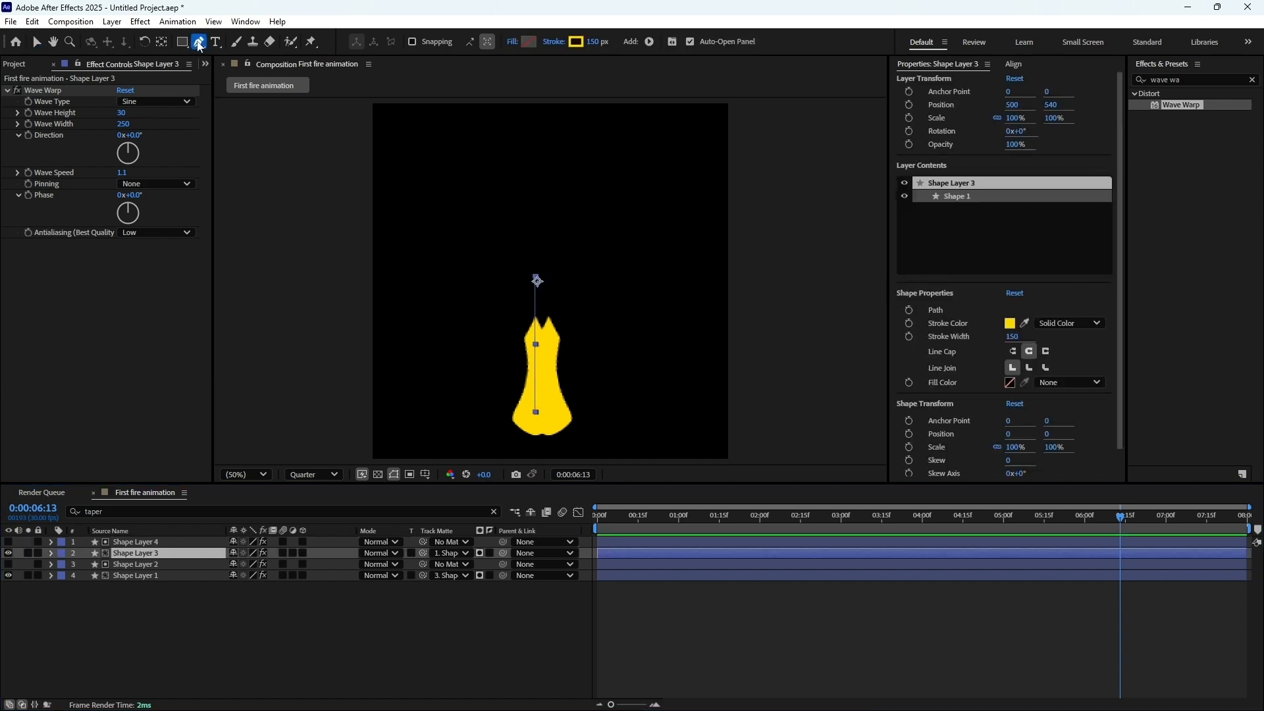
left_click_drag(535, 277, 538, 322)
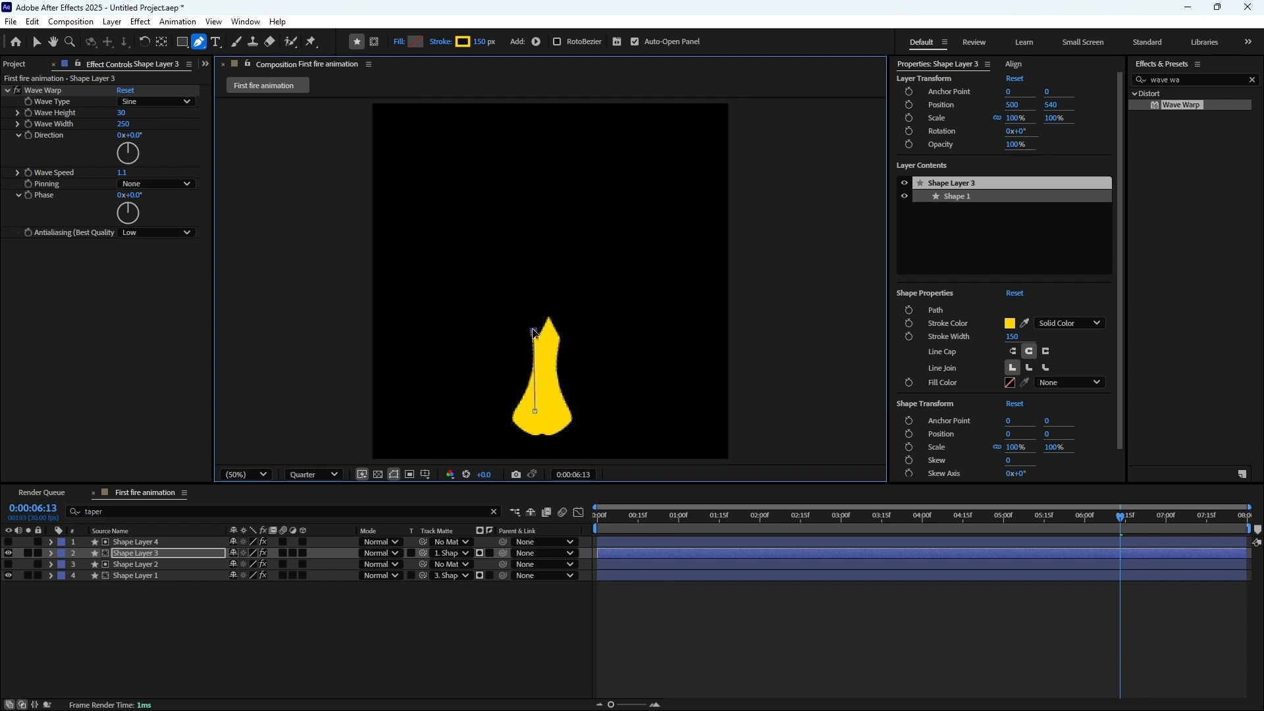
left_click(156, 542, "ctrl")
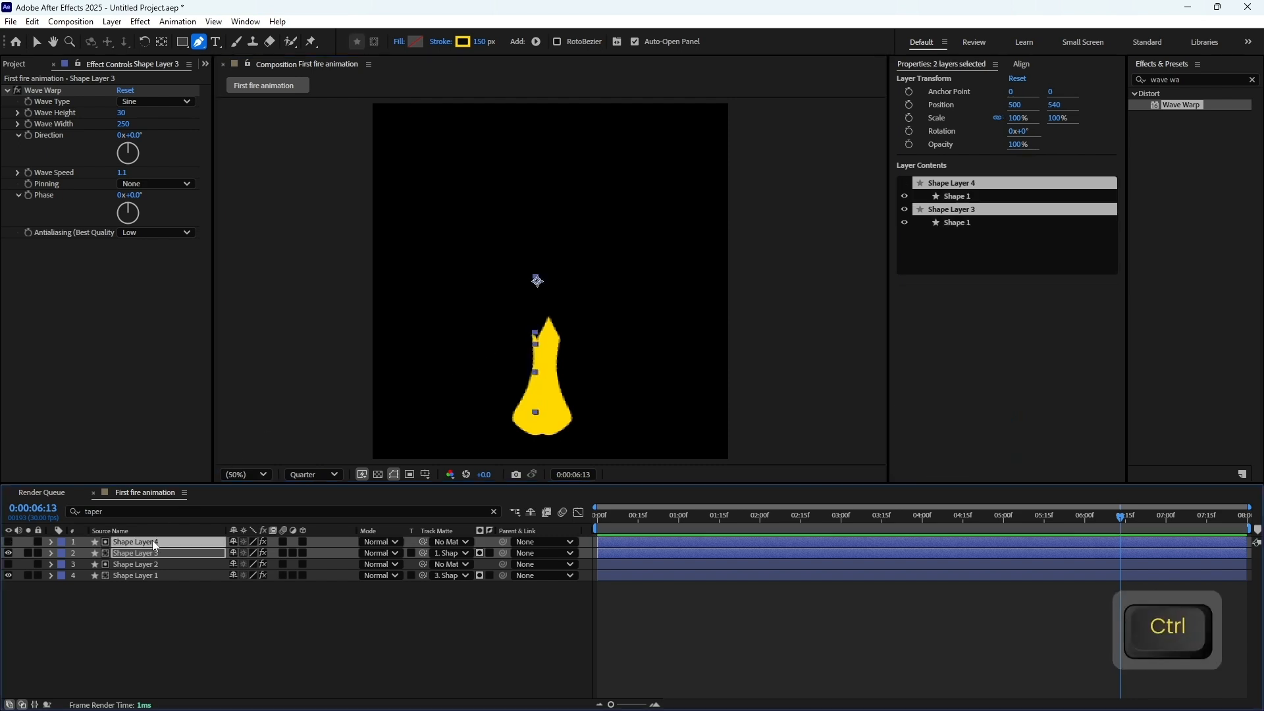
key("ctrl+d")
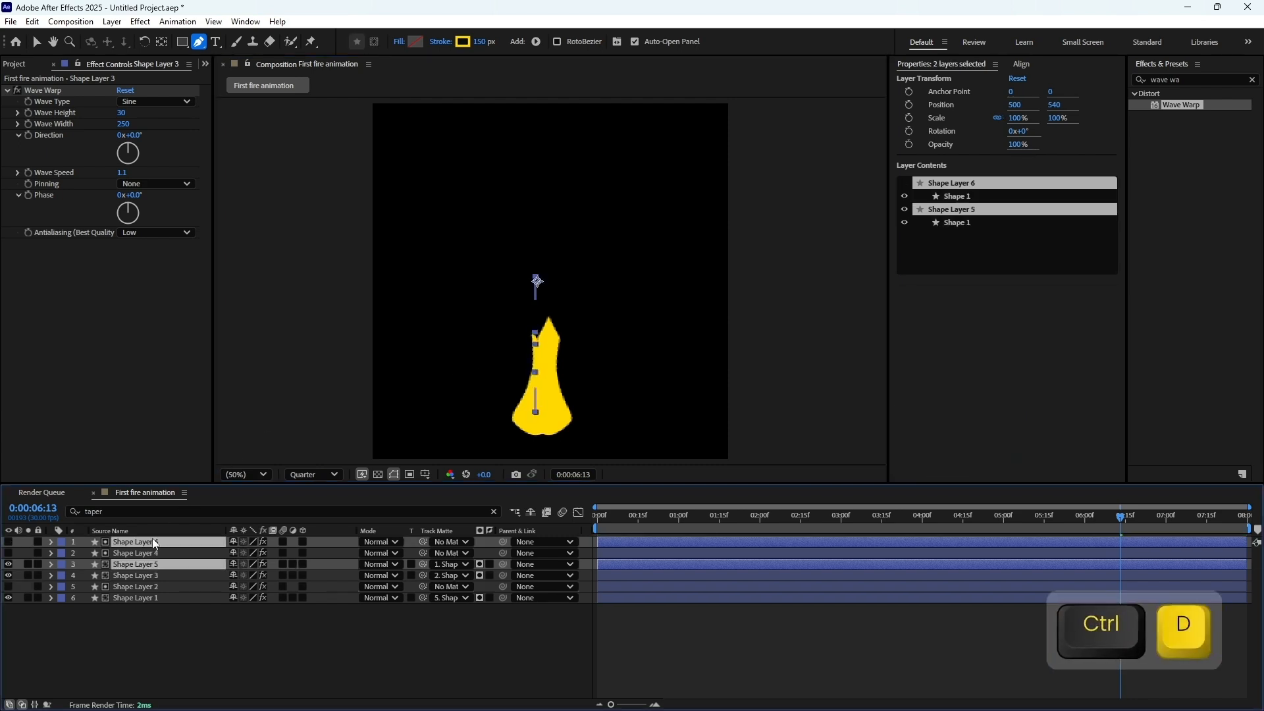
key("ctrl+bracketright")
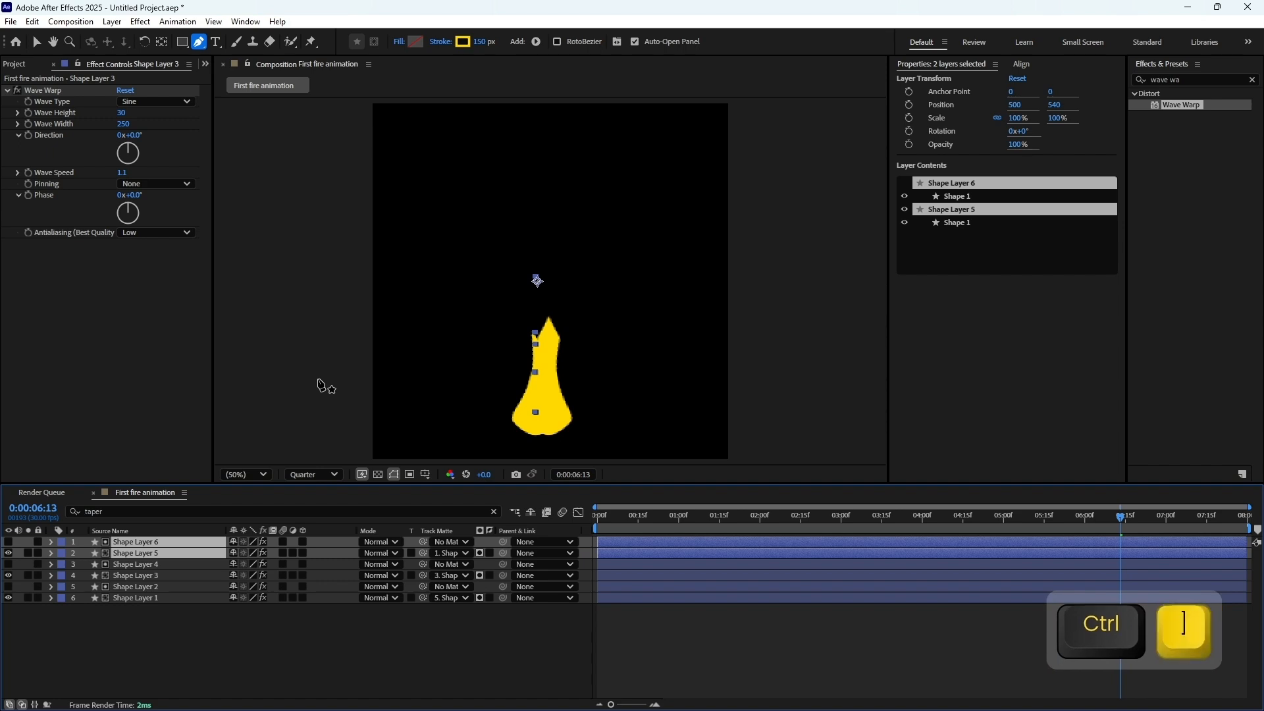
Shift the two duplicated flame layers horizontally to the right, to an X position of 592
key("shift+Right")
key("shift+Right")
key("shift+Right")
key("shift+Right")
key("shift+Right")
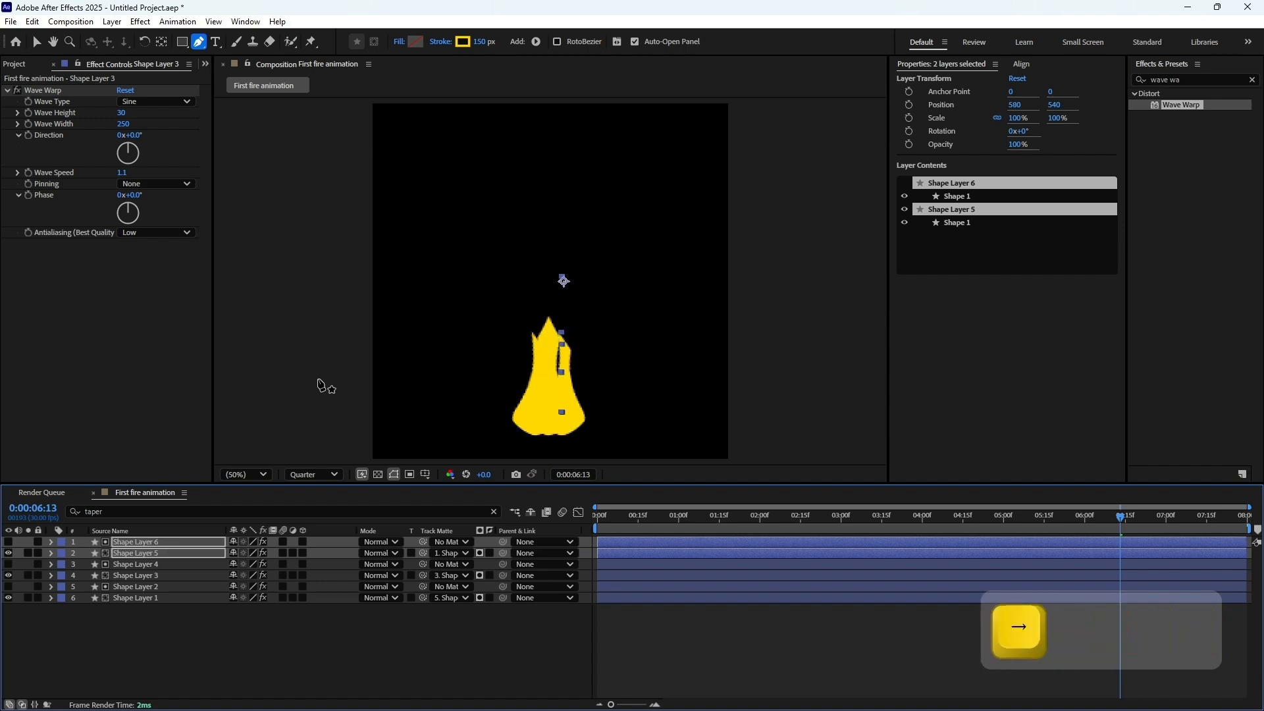
key("Left")
key("Left")
key("Left")
key("Left")
key("Left")
key("Left")
key("Left")
key("Left")
key("Right")
key("Right")
key("Right")
key("Right")
key("Right")
key("Right")
key("Right")
key("Right")
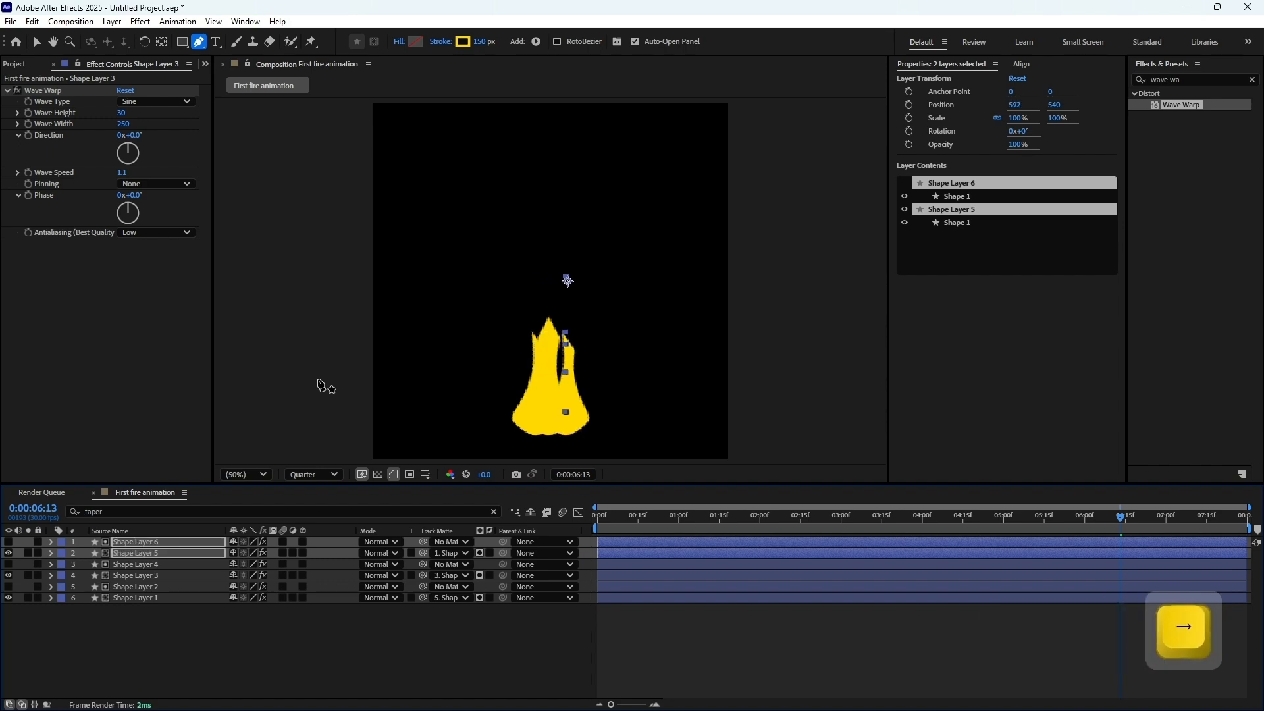
Set the Wave Height of Shape Layer 5 to 25 and preview the animation
left_click(135, 553)
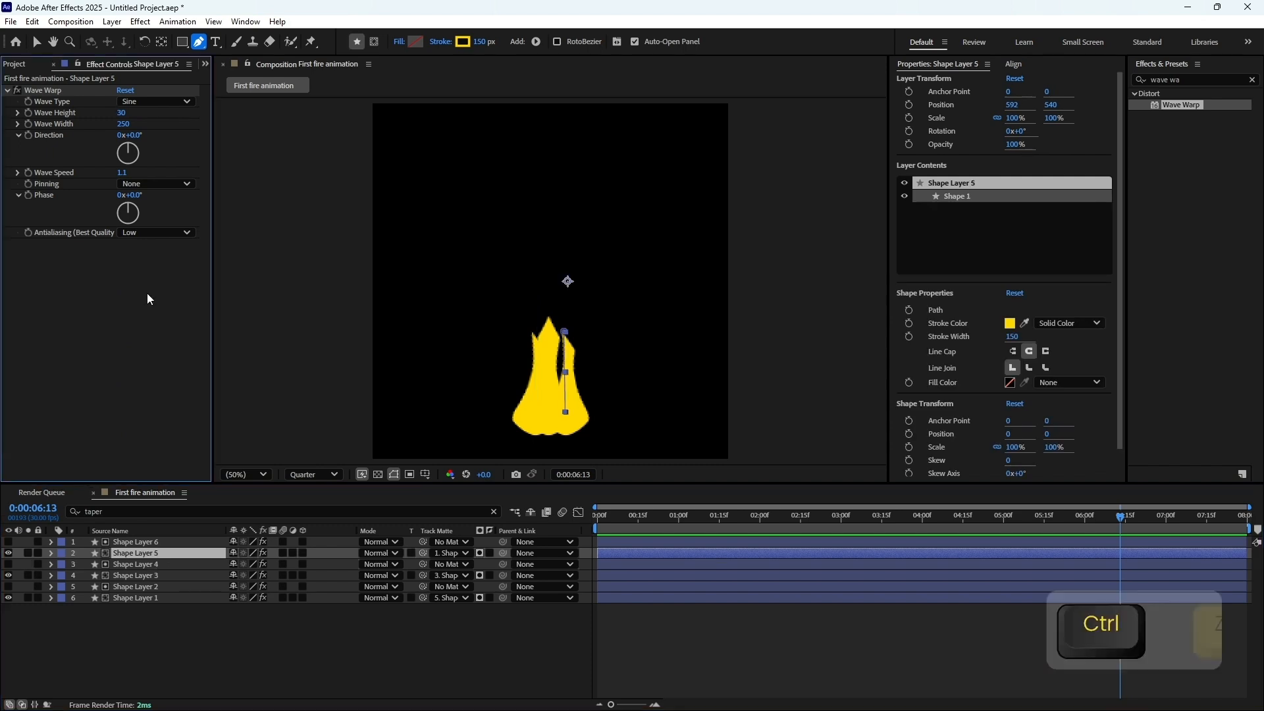
key("ctrl+z")
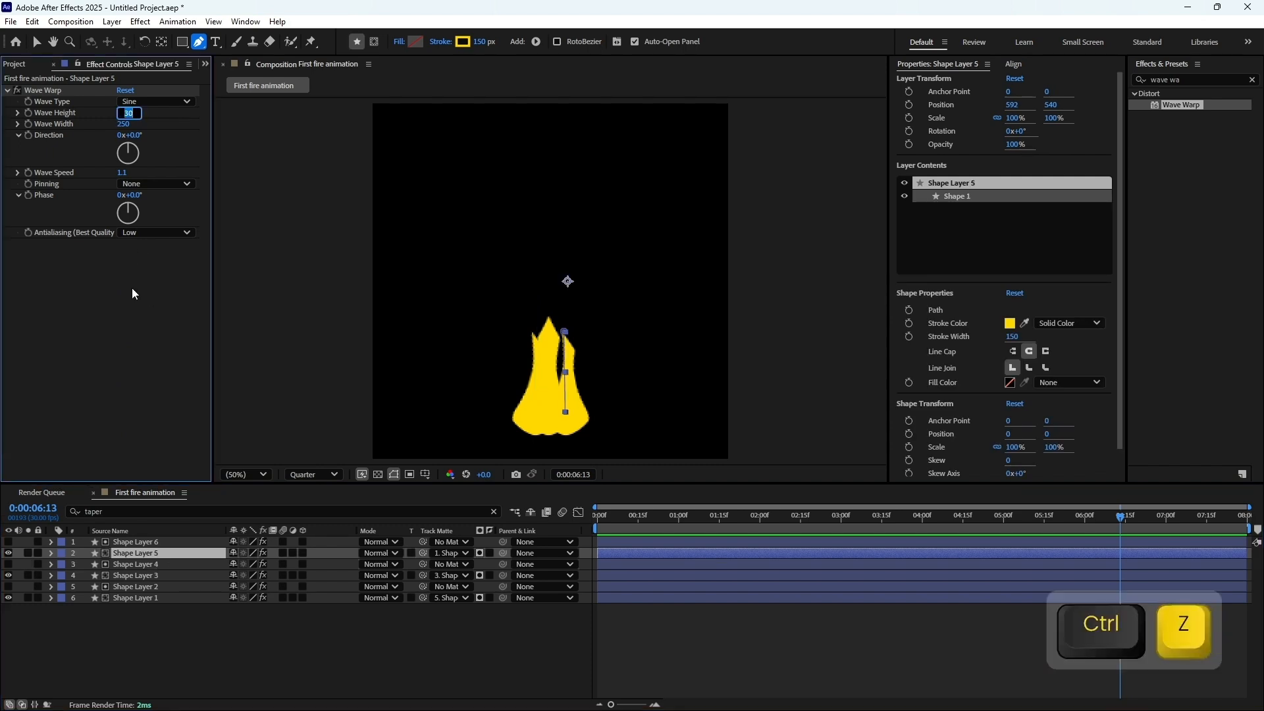
key("Return")
key("KP_0")
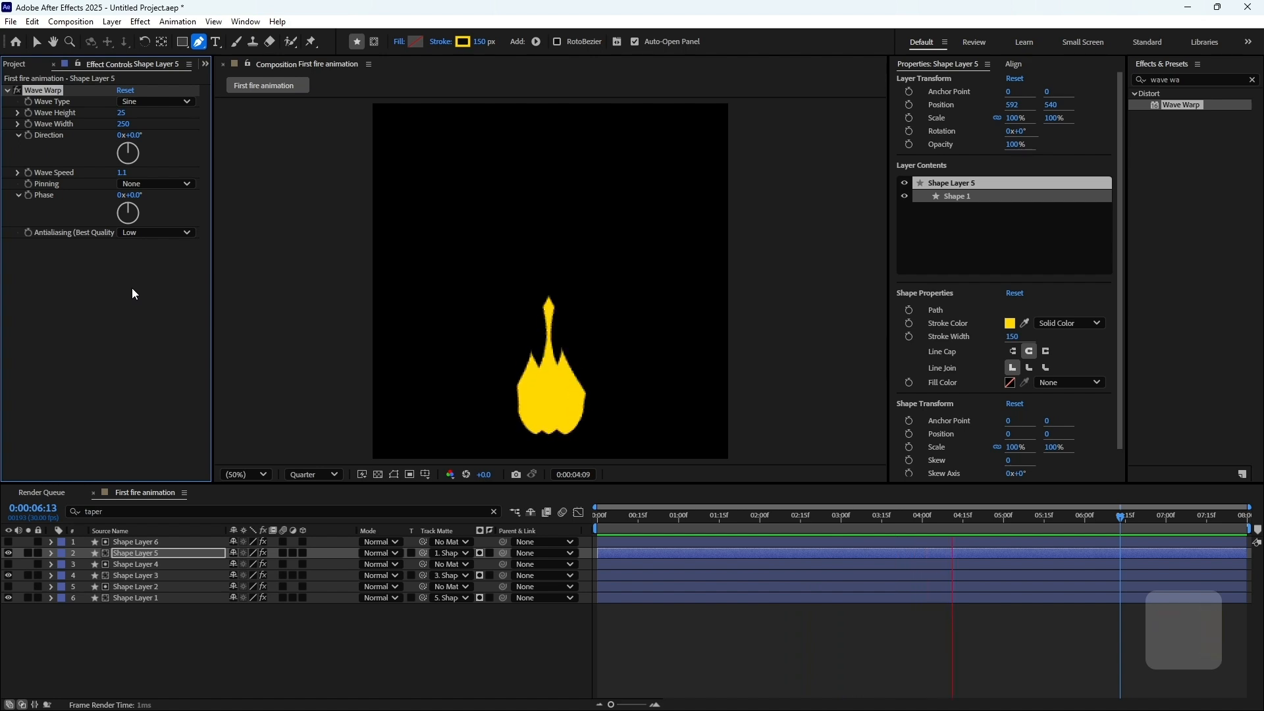
key("space")
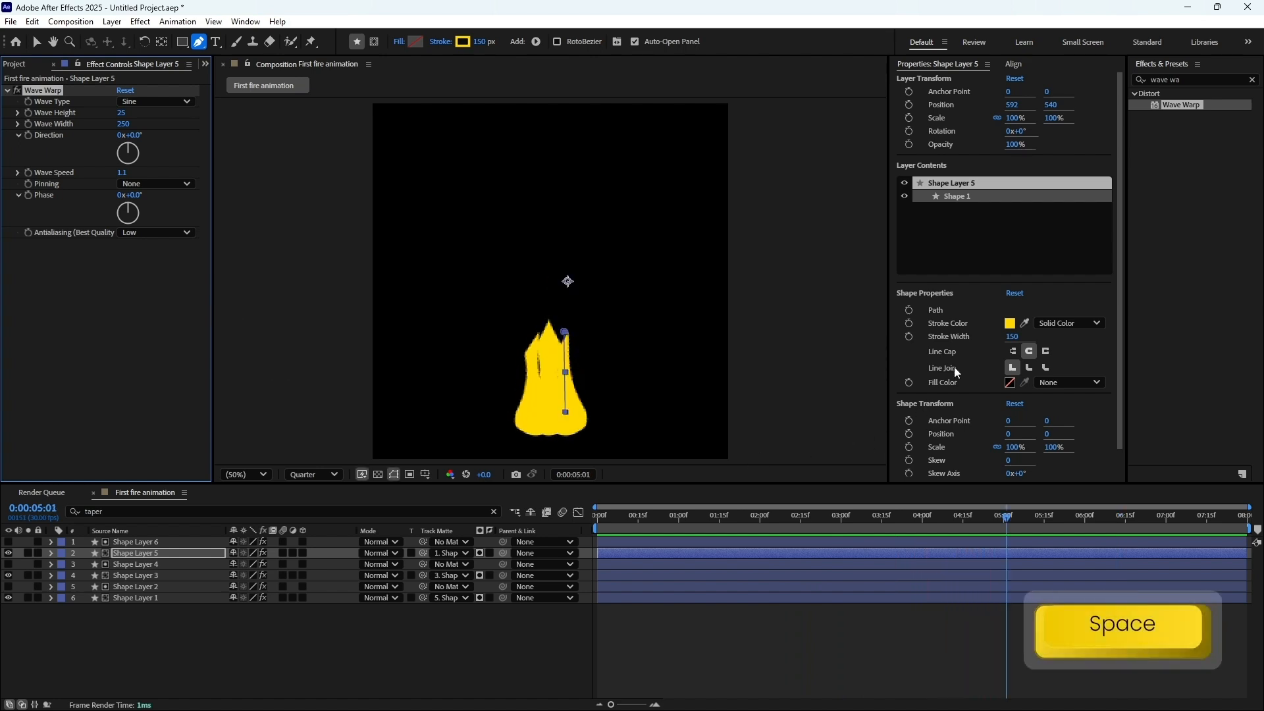
Change the stroke colour of Shape Layer 5, the right-hand flame, to orange
left_click(1009, 323)
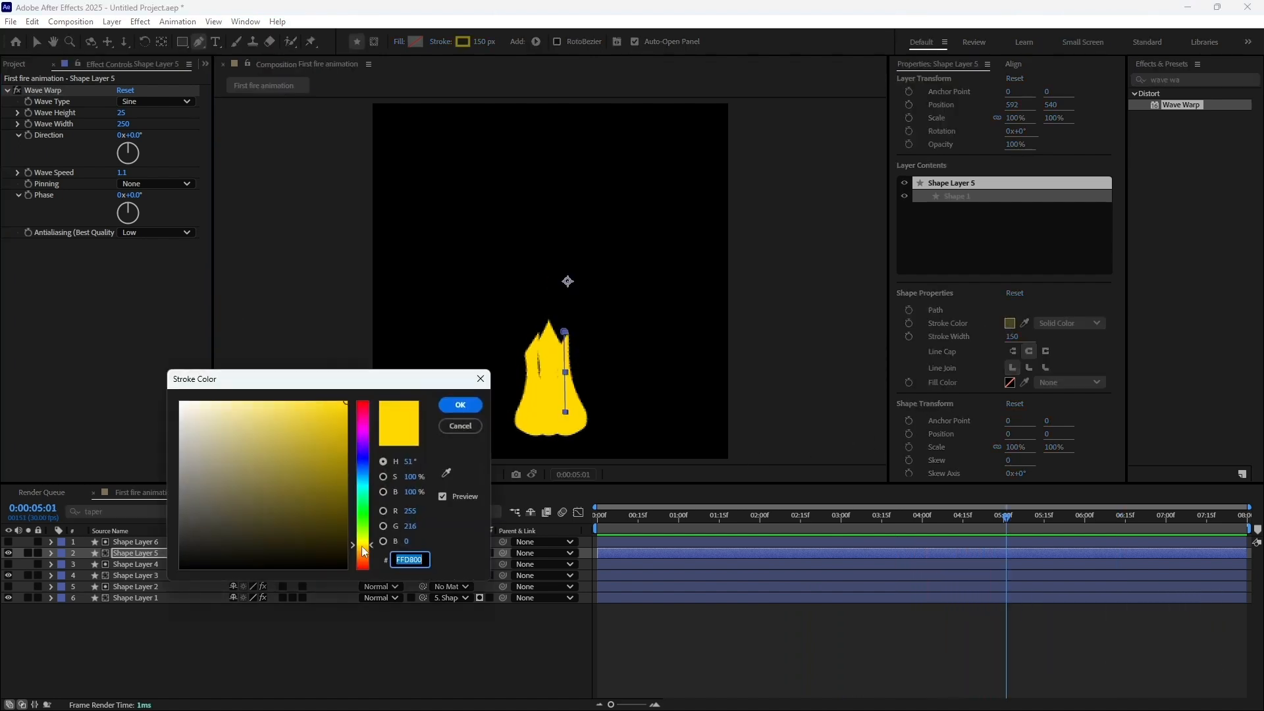
left_click(363, 550)
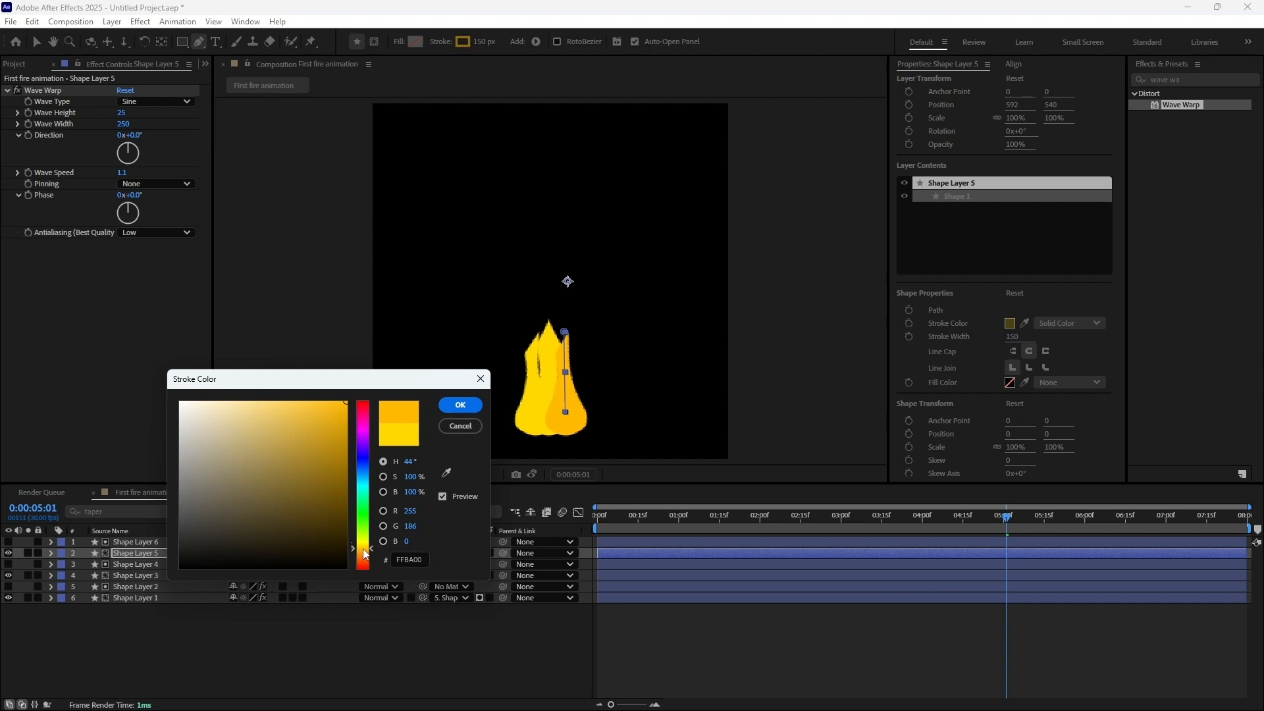
left_click(460, 404)
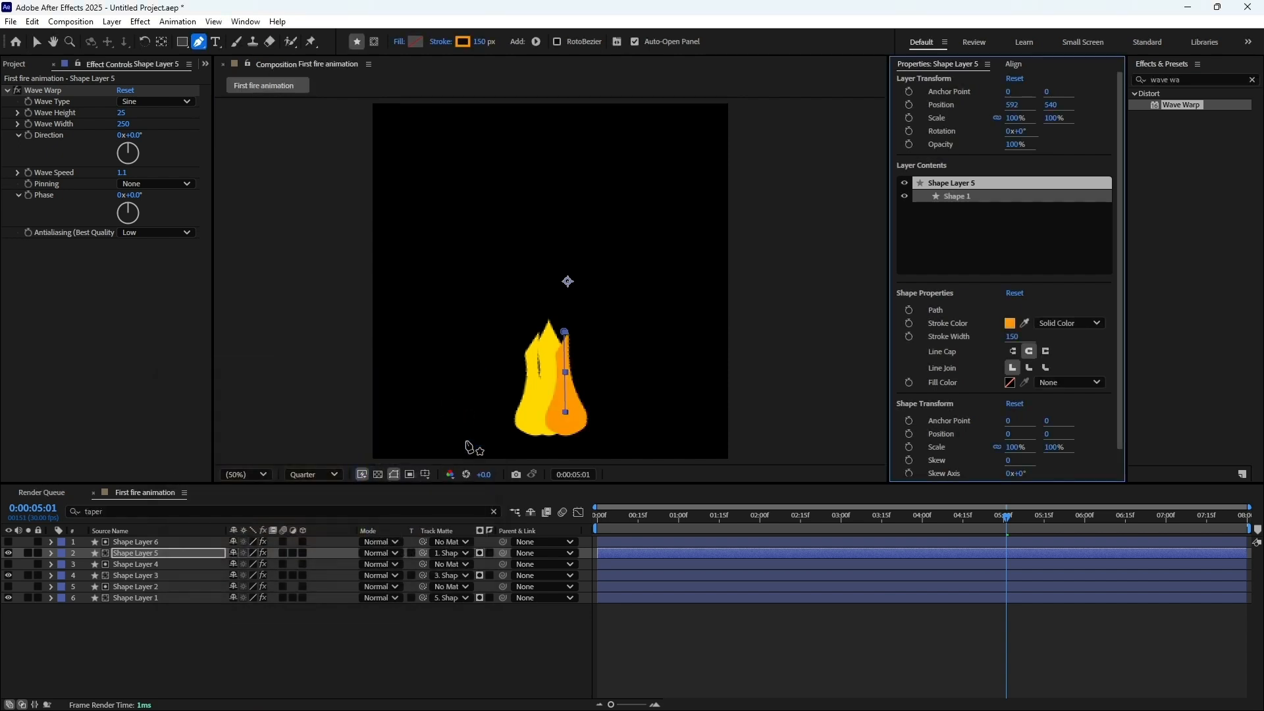
Change the stroke colour of Shape Layer 3, the left-hand flame, to a deep reddish orange
left_click(556, 329)
left_click(1009, 324)
left_click(365, 555)
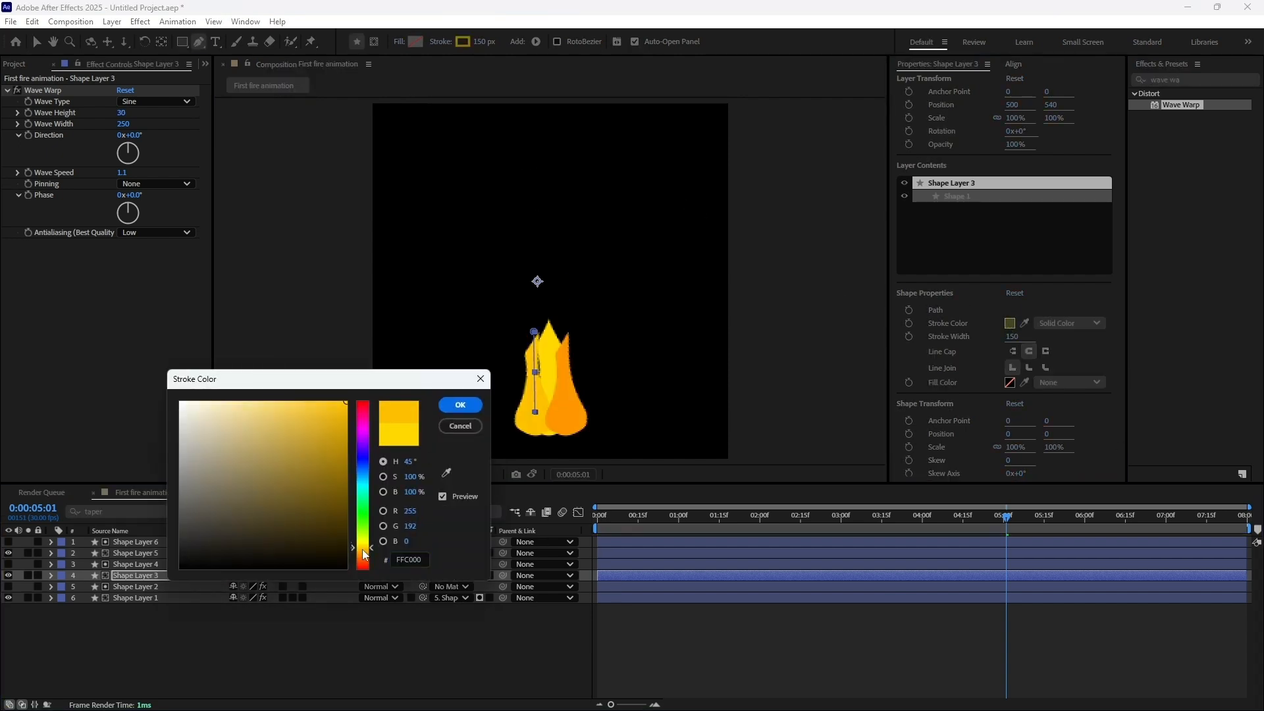
left_click(362, 558)
left_click(362, 560)
left_click(452, 406)
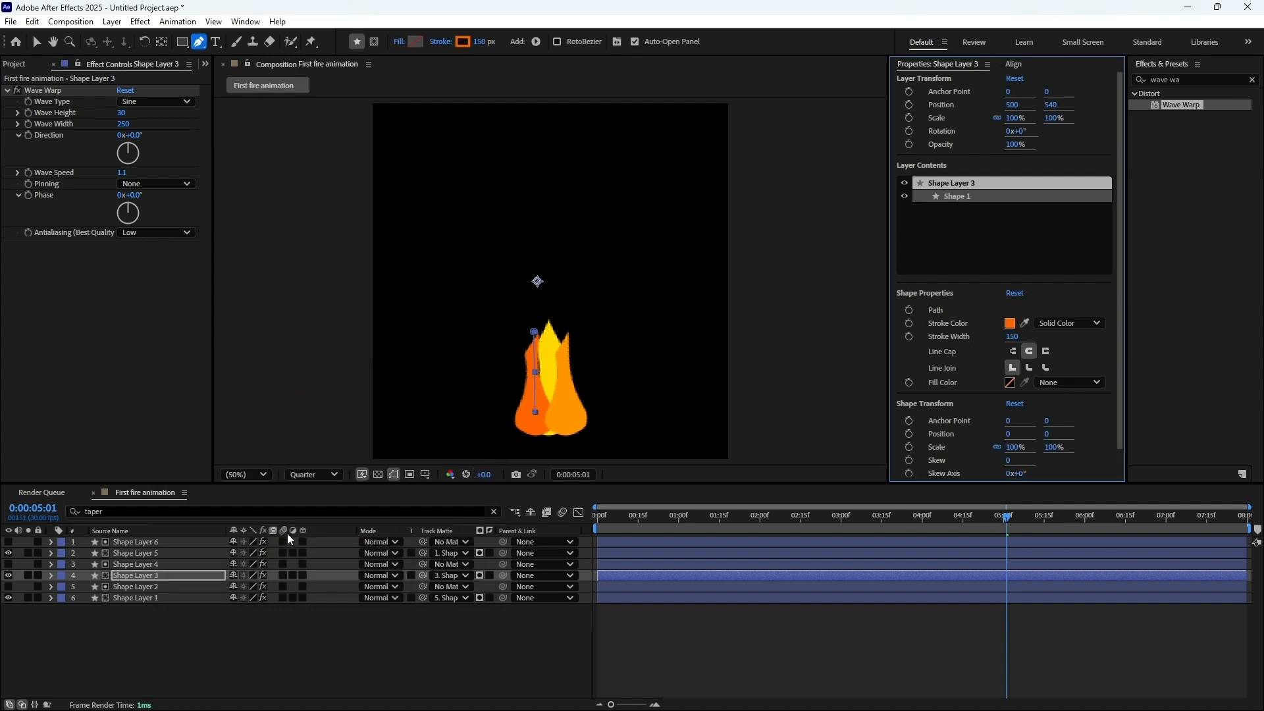
Bring Shape Layer 1 and Shape Layer 2 together to the top of the layer stack
left_click(168, 587)
left_click(156, 602, "ctrl")
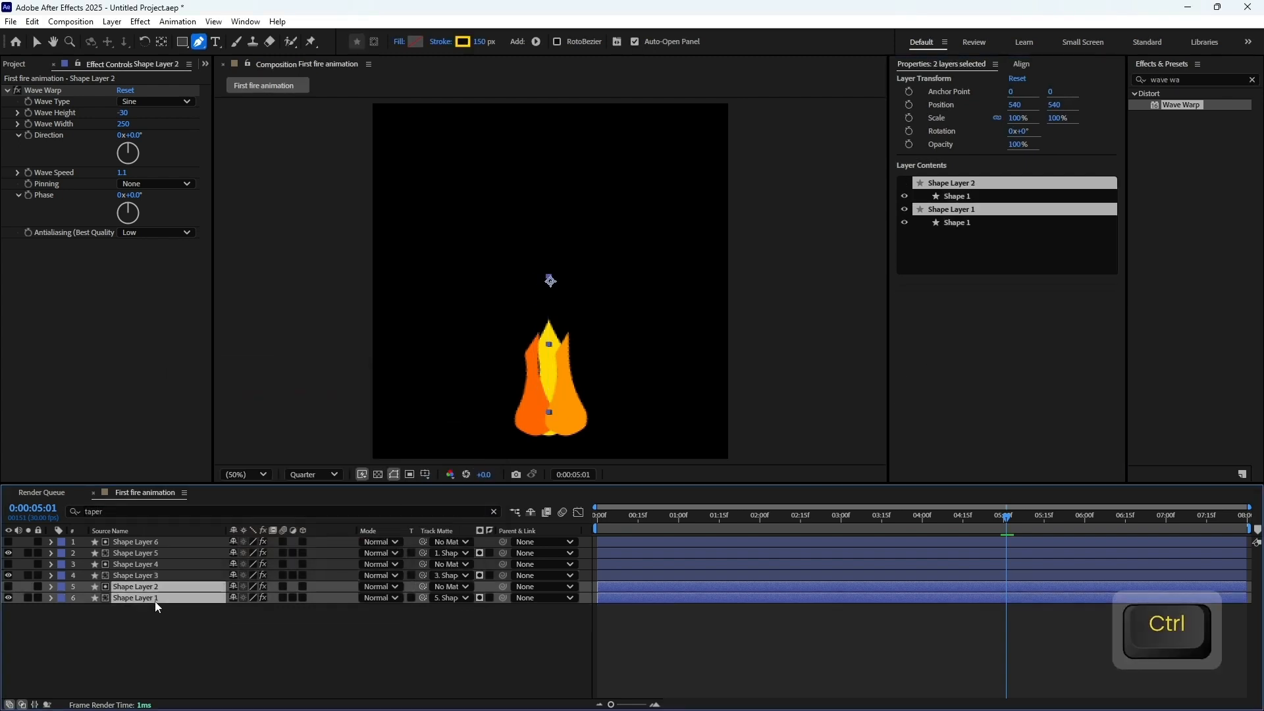
key("ctrl+shift+bracketright")
Lengthen Shape Layer 1's path by raising its top point straight up, and duplicate Shape Layers 1 and 2 together above the originals
left_click(159, 555)
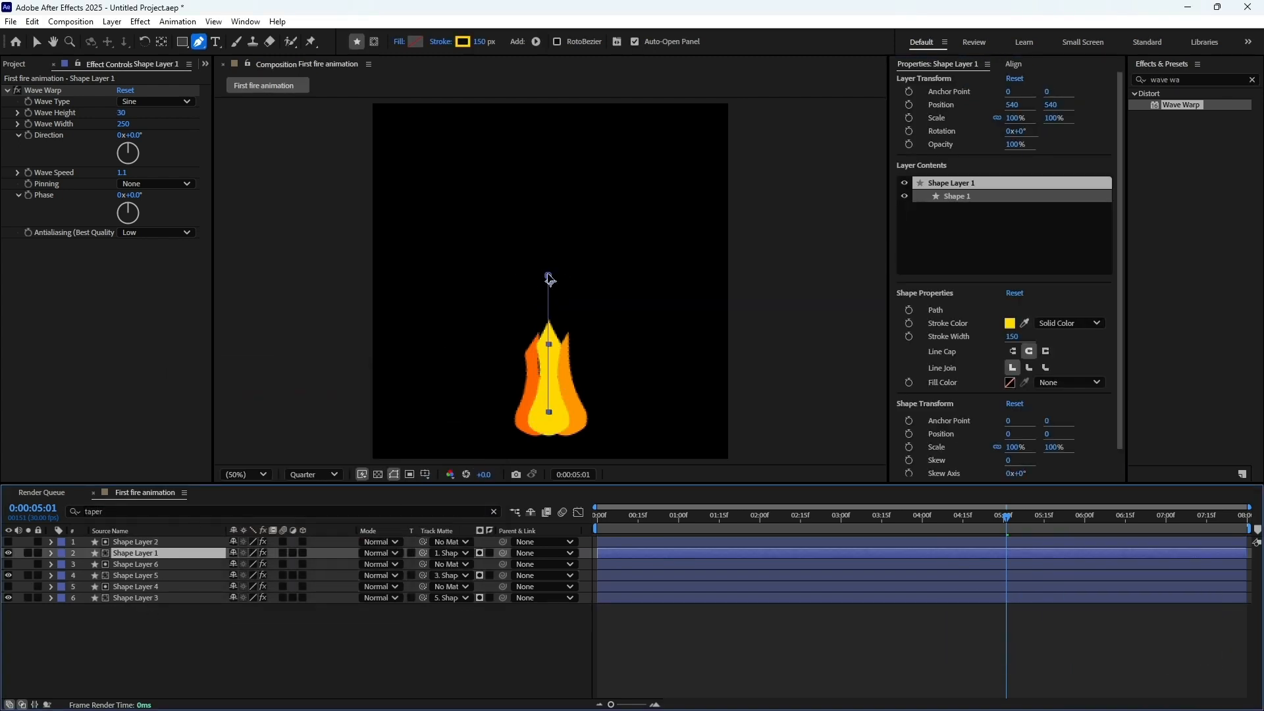
left_click_drag(550, 278, 548, 191)
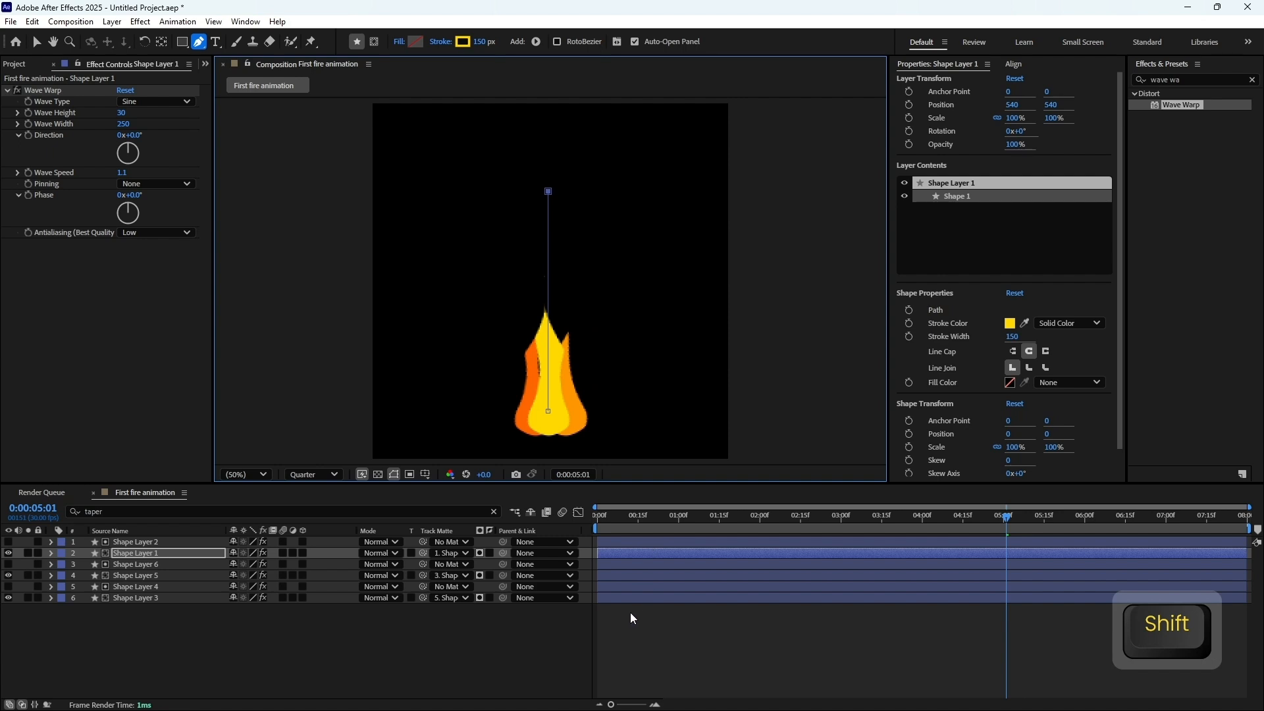
left_click(145, 545, "ctrl")
key("ctrl+d")
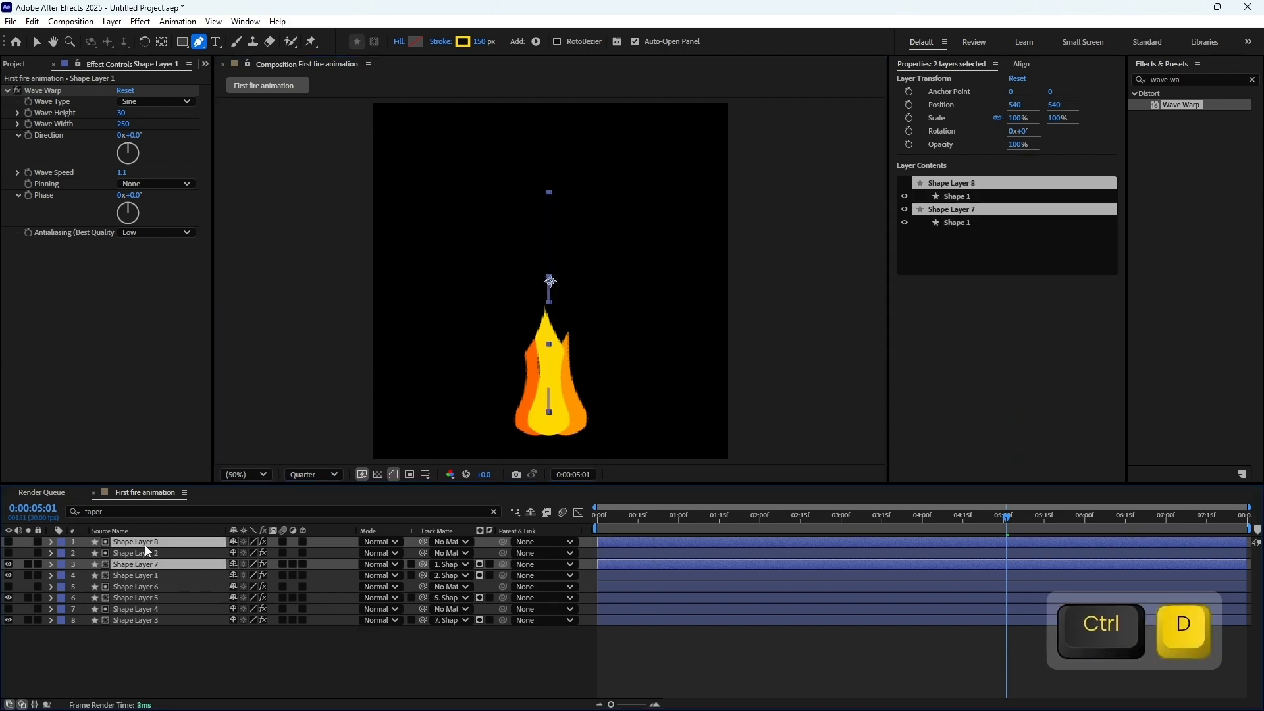
key("ctrl+bracketright")
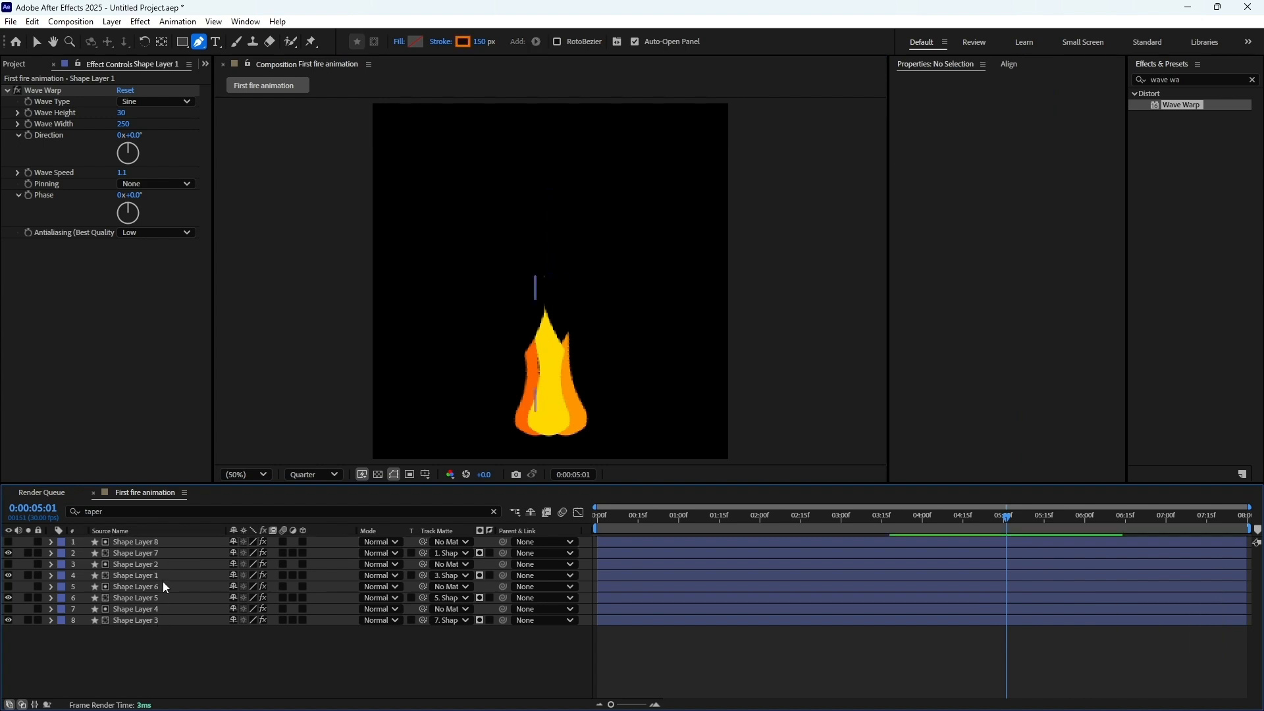
Shorten Shape Layer 7's path to a low flame near the base and change its stroke colour to white
left_click(172, 556)
left_click_drag(552, 192, 549, 378)
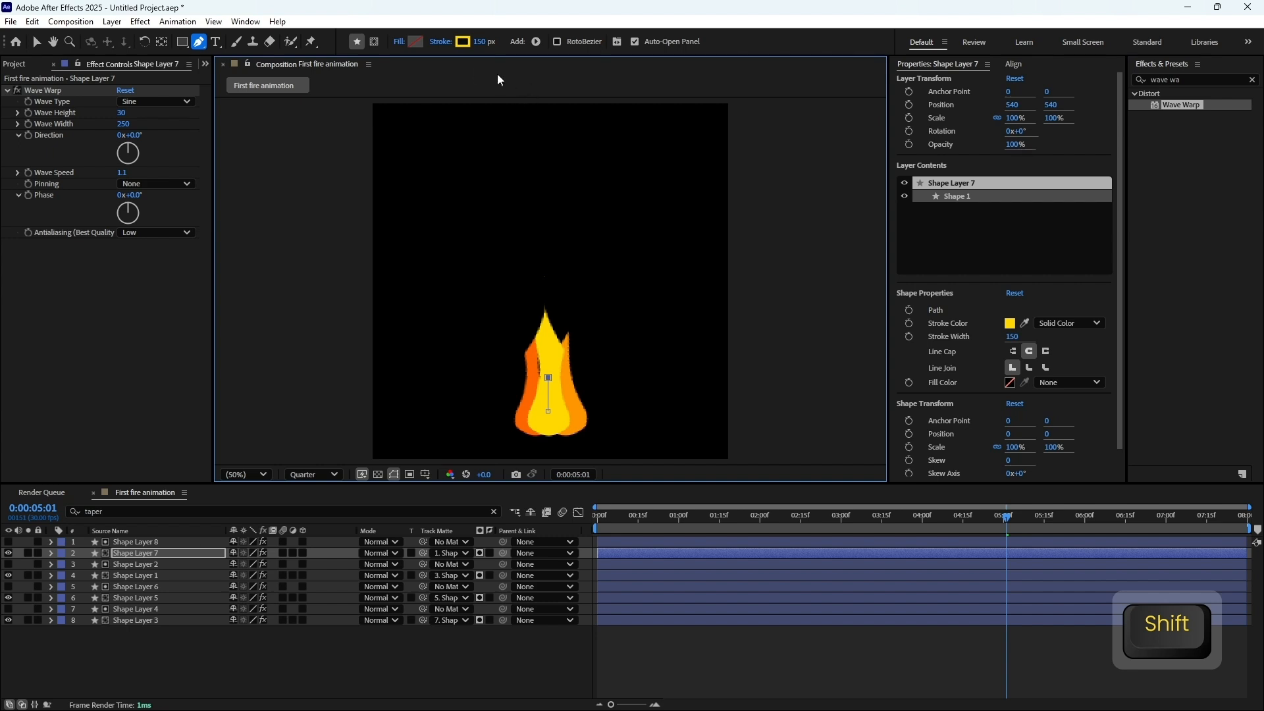
left_click(463, 42)
left_click(186, 405)
left_click(451, 412)
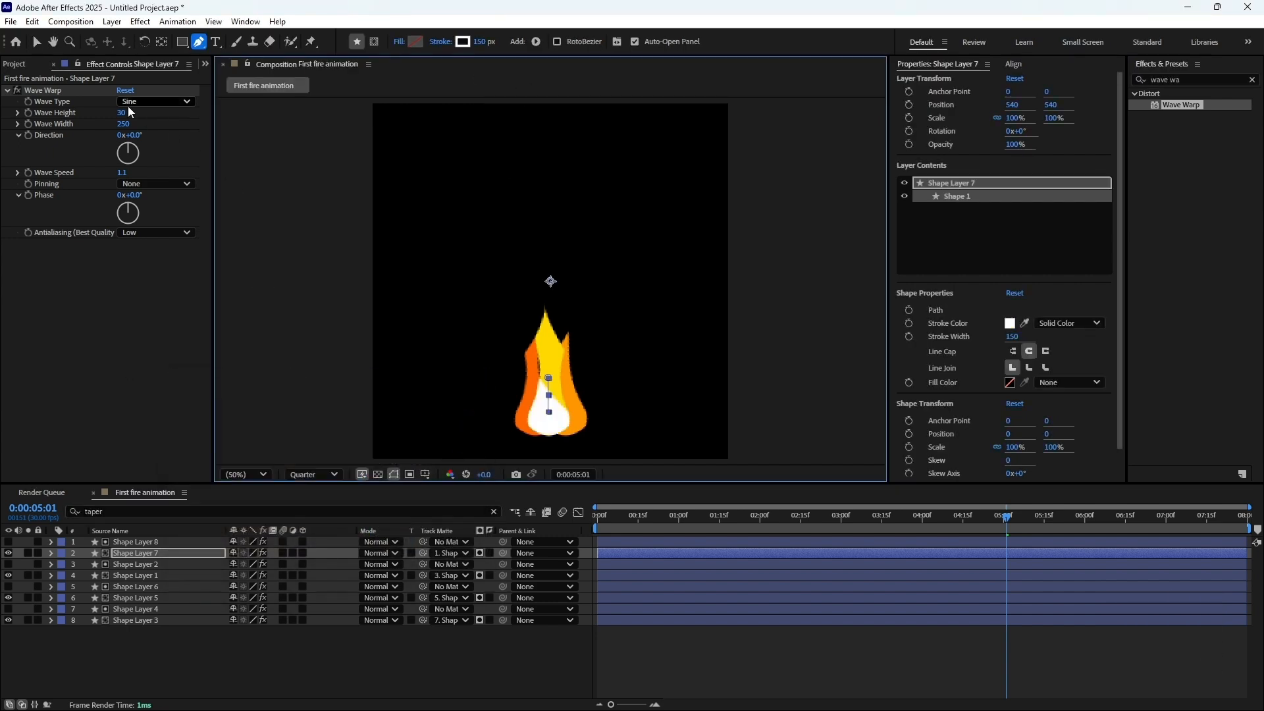
Set the Wave Width of Shape Layer 7 to 200 and preview the animation
left_click(124, 124)
type("200")
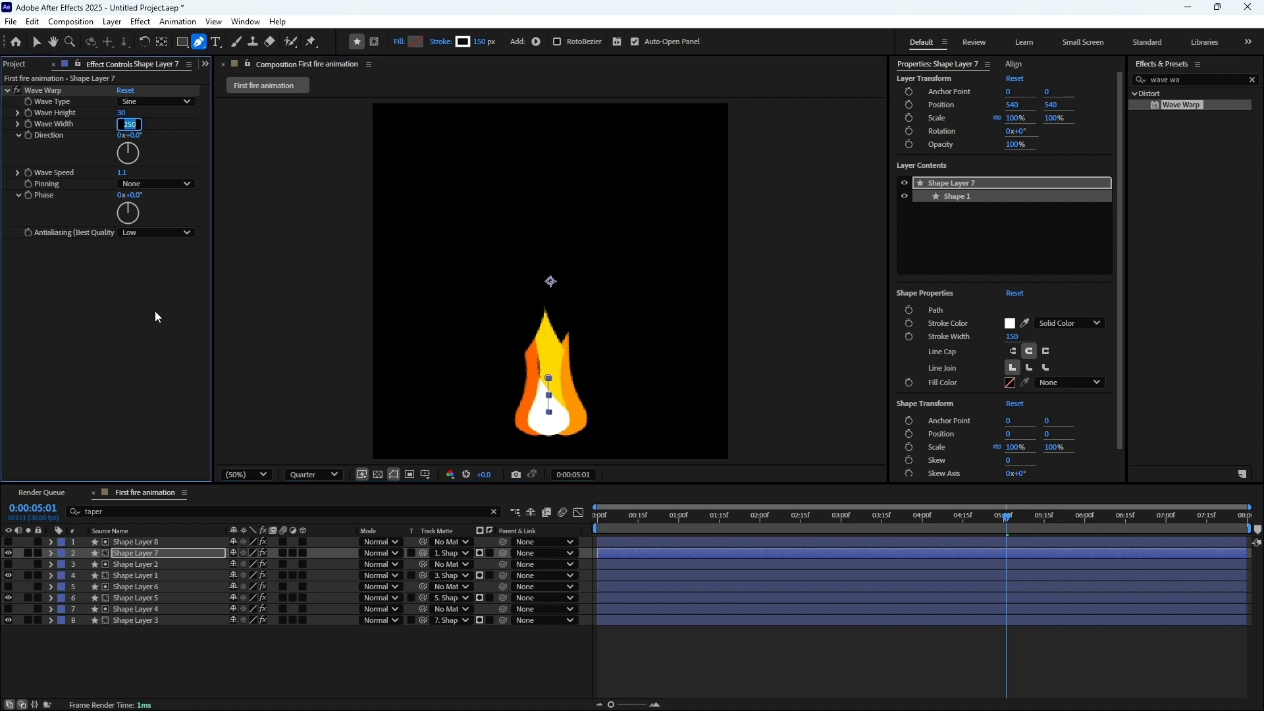
key("Return")
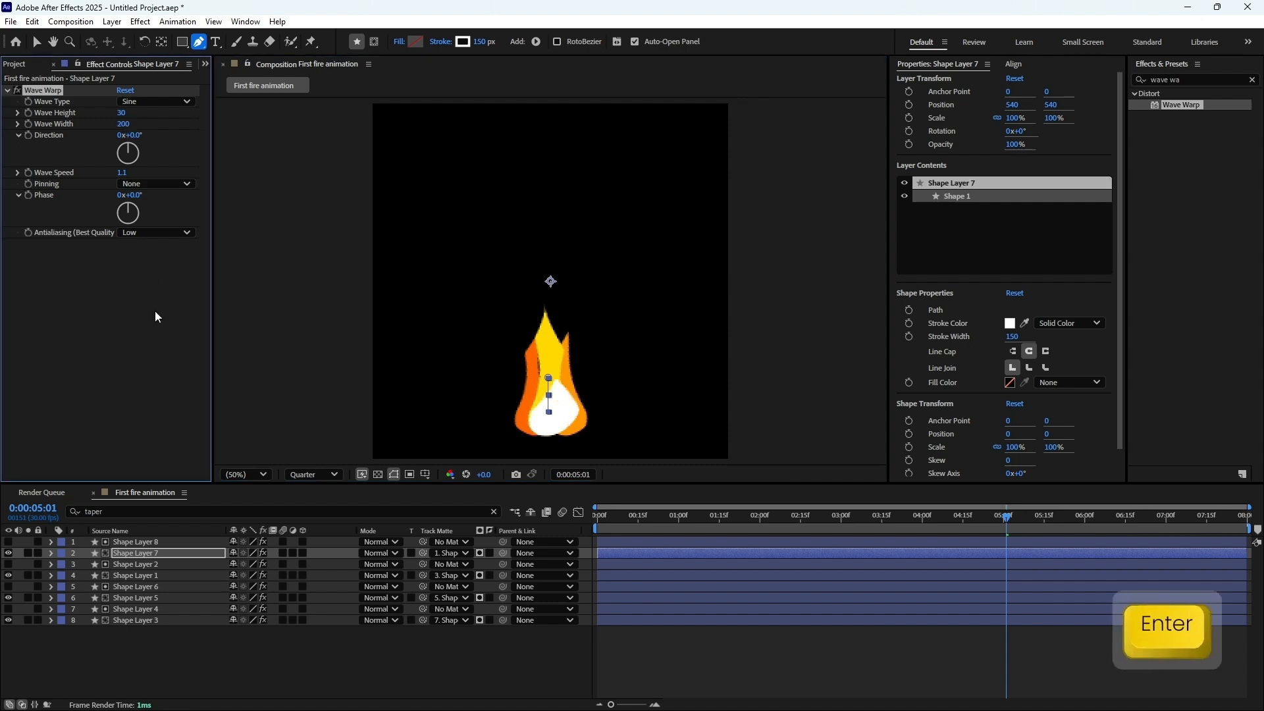
key("KP_0")
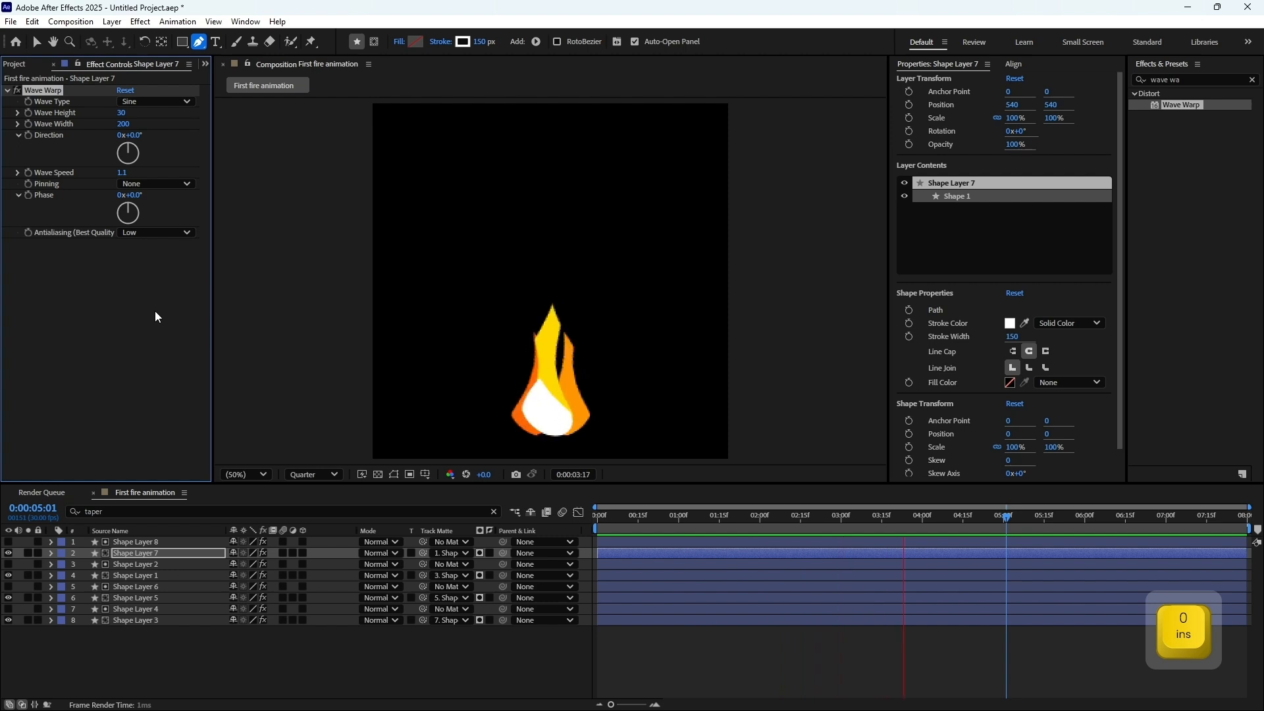
key("space")
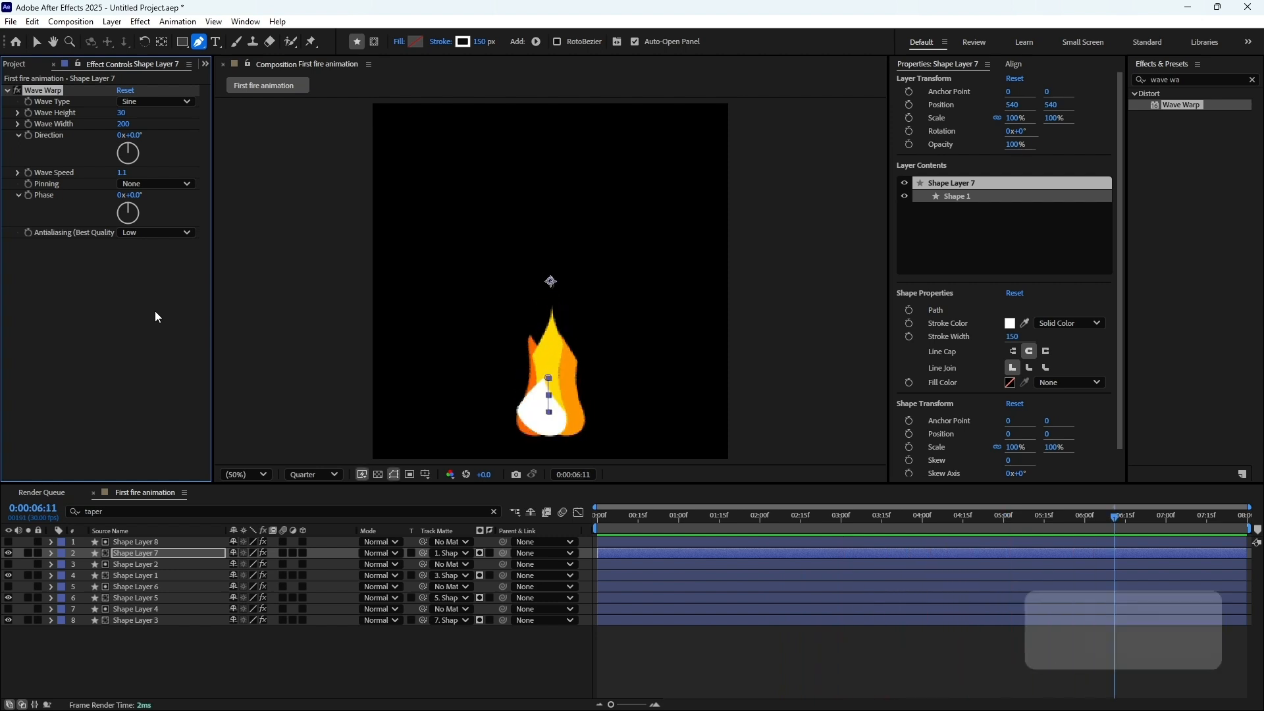
Add a new adjustment layer above all the flame shape layers
left_click(366, 658)
right_click(365, 658)
mouse_move(422, 492)
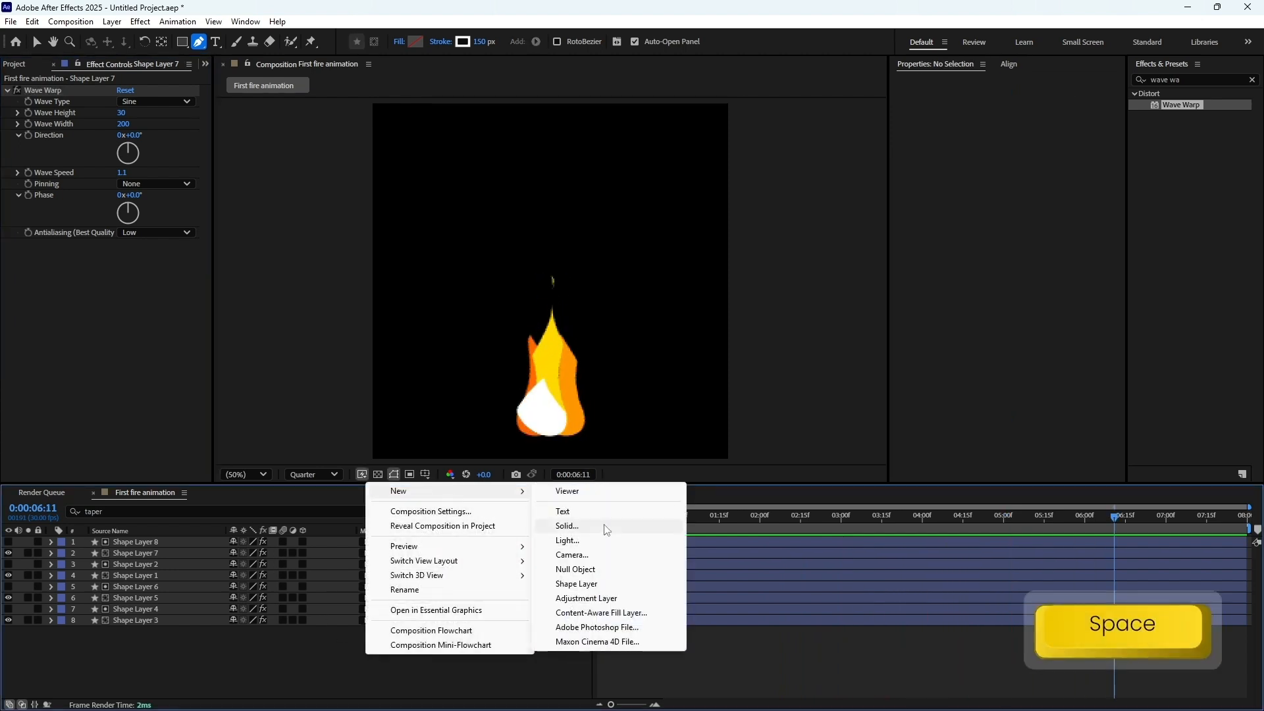
left_click(593, 600)
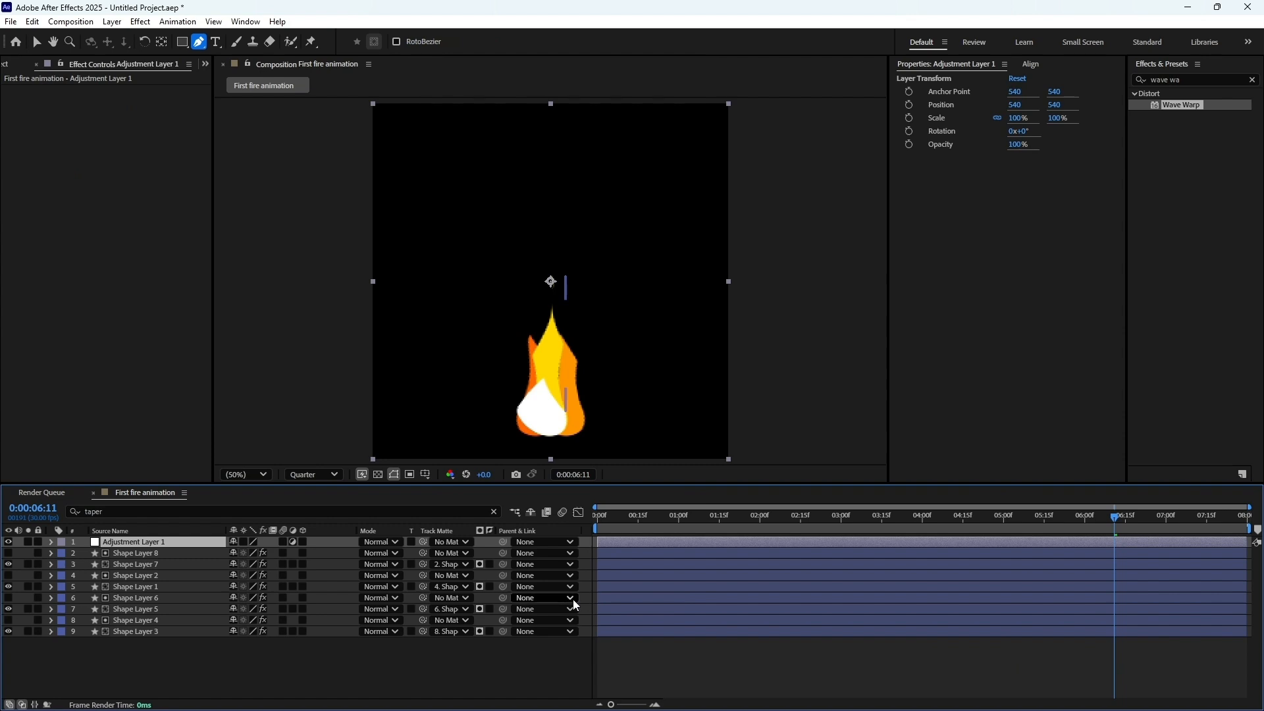
Apply the Simple Choker effect to the adjustment layer and set its Choke Matte to 15
left_click(1253, 80)
left_click(1237, 76)
type("si")
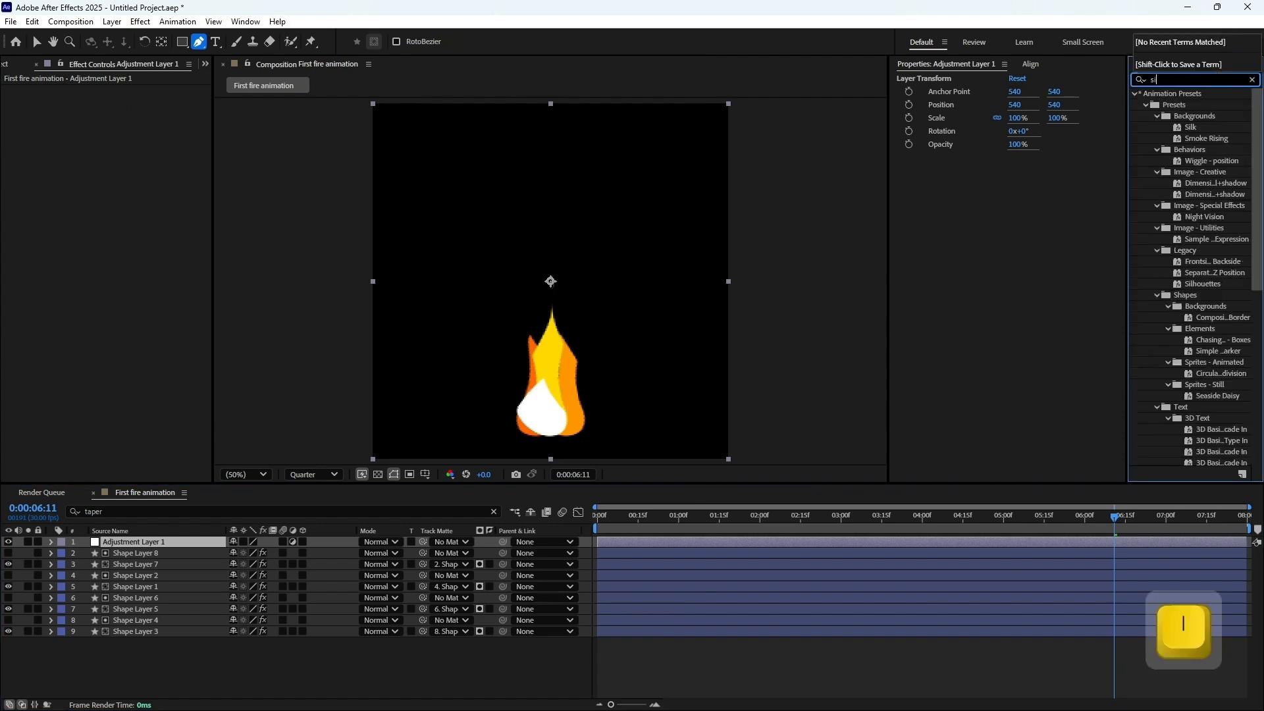
type("mple")
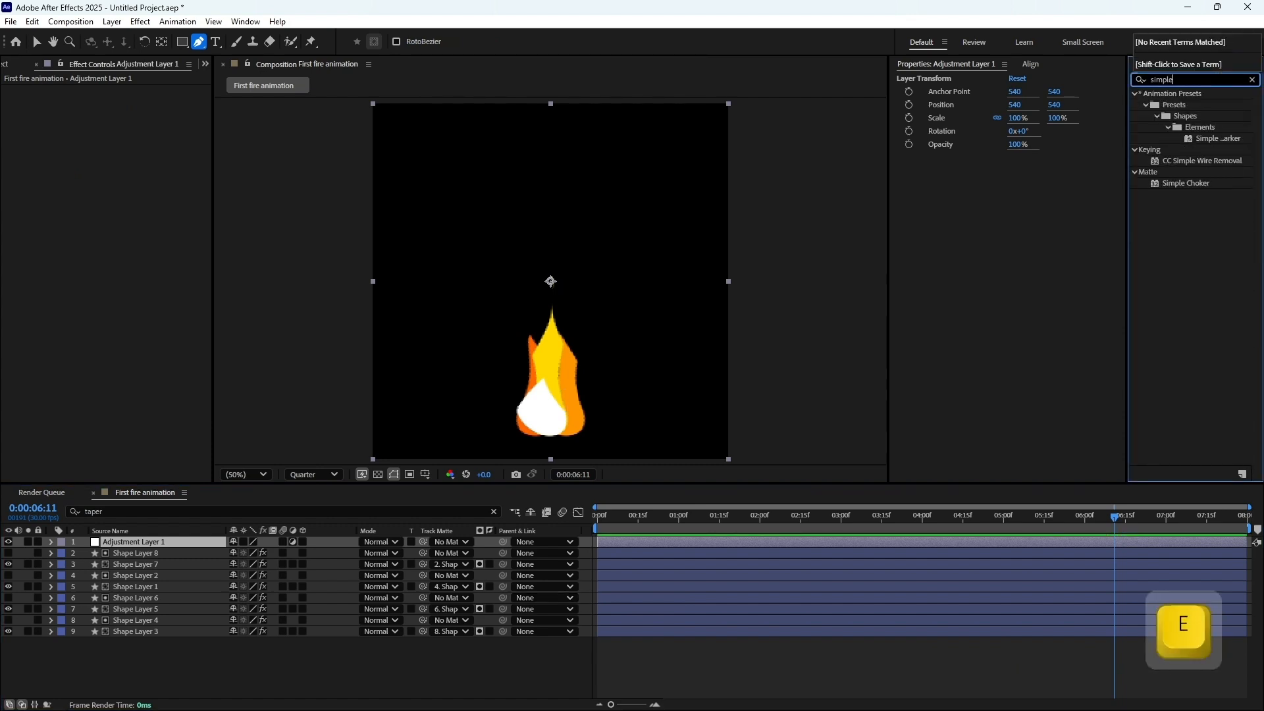
left_click(1208, 187)
left_click_drag(839, 480, 760, 540)
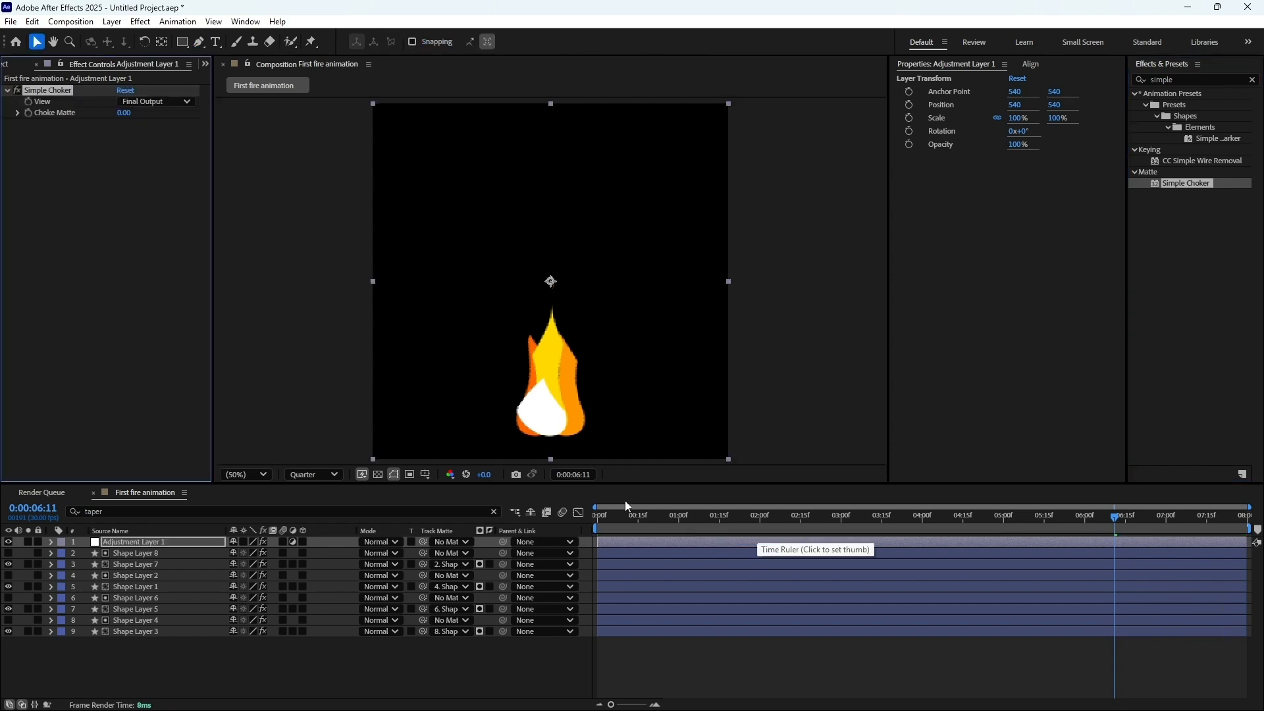
type("15")
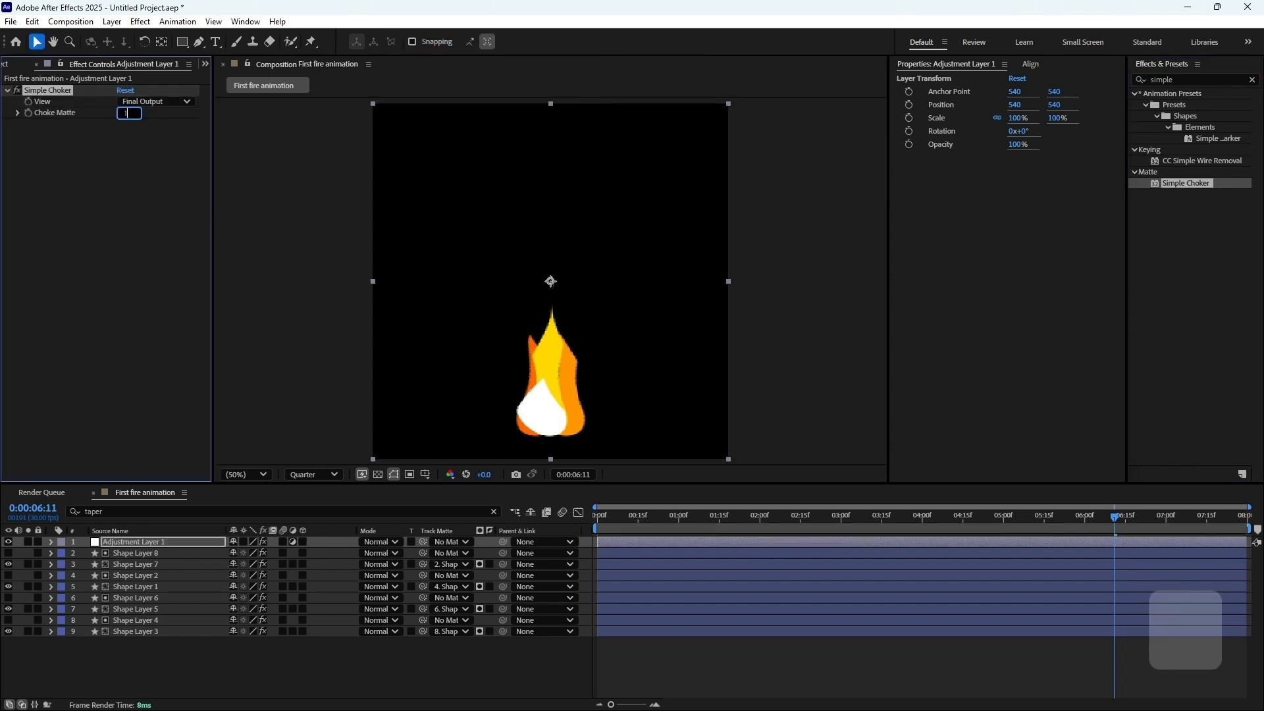
key("Return")
Pre-compose all nine layers, including the adjustment layer, into a new composition named Flames
key("ctrl+a")
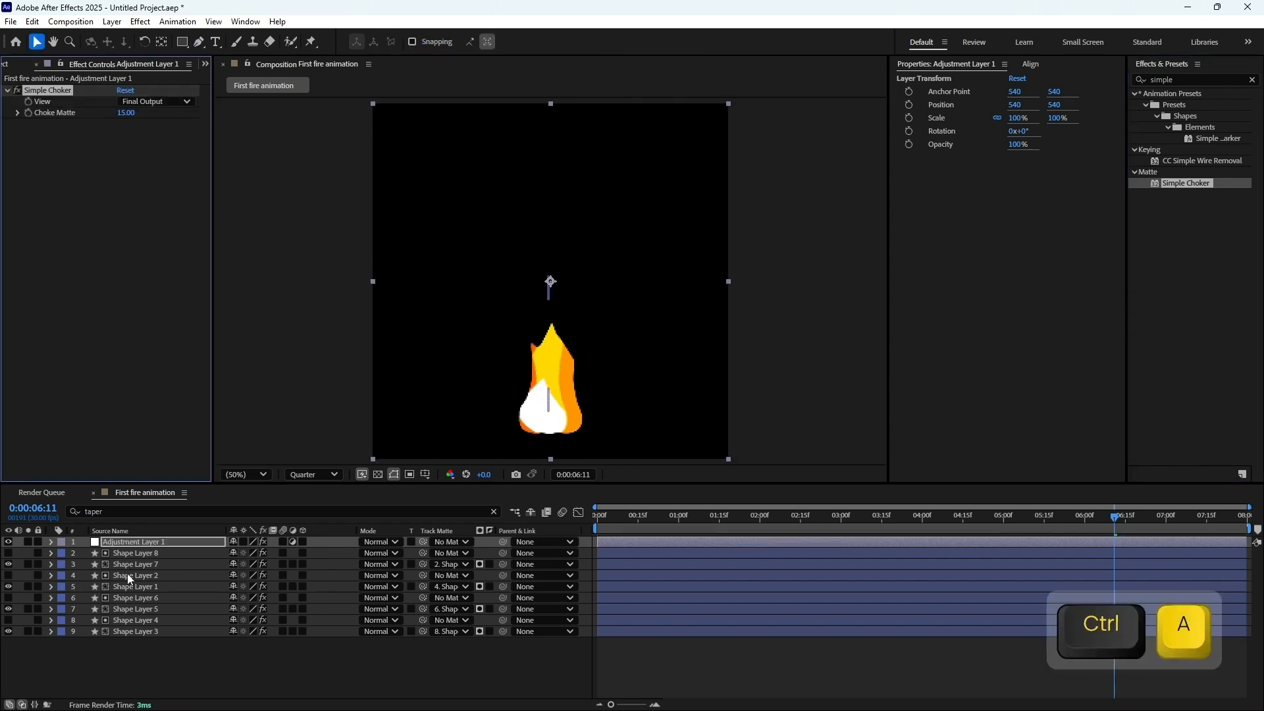
left_click(133, 567)
key("ctrl+a")
right_click(133, 567)
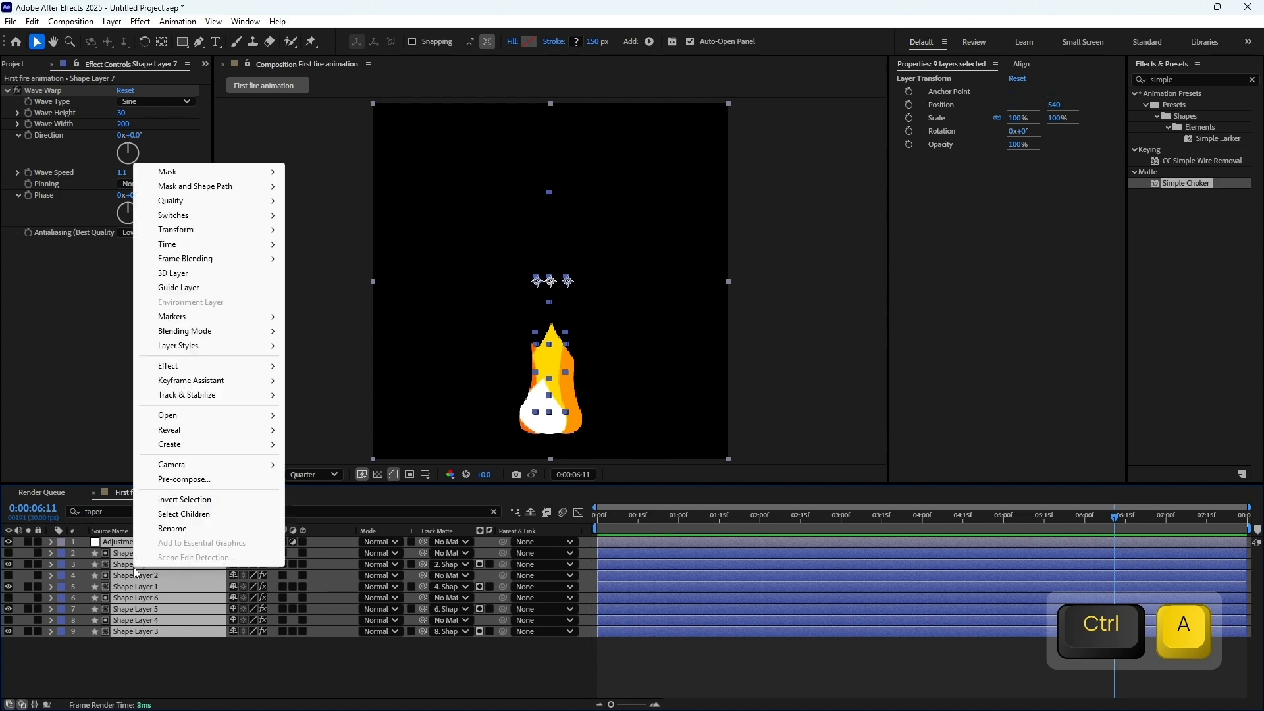
left_click(211, 480)
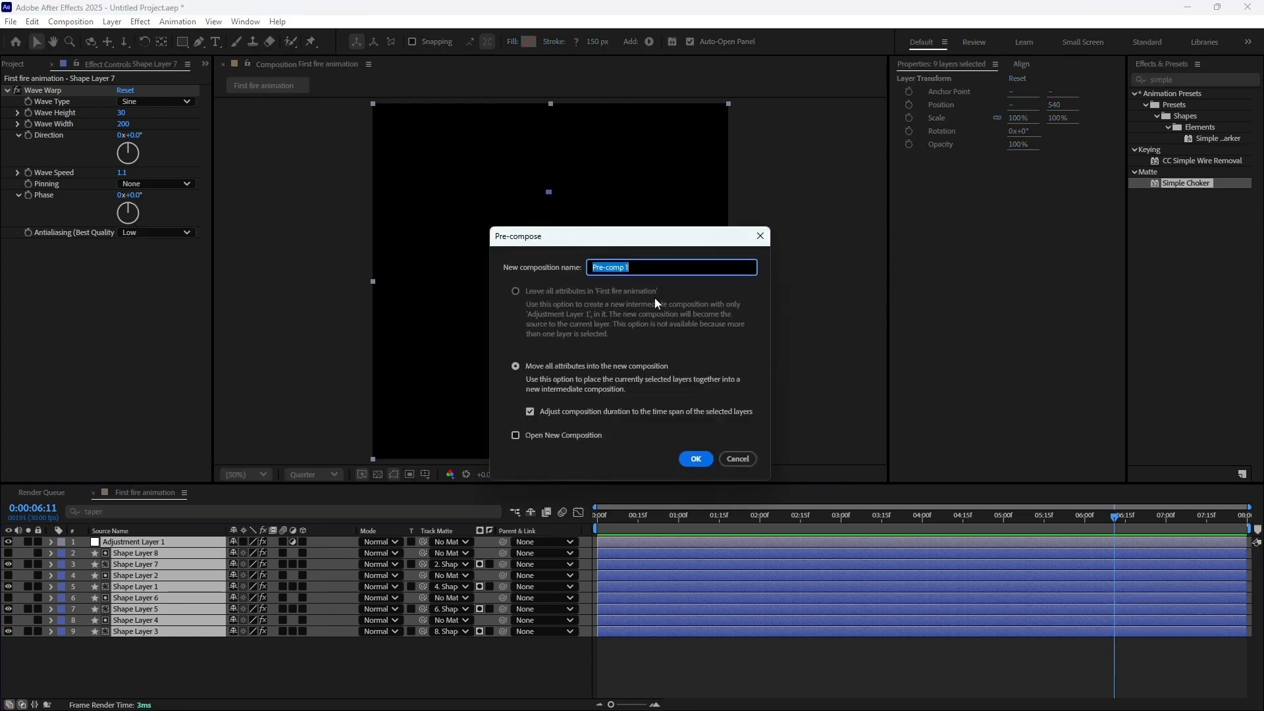
type("Flam")
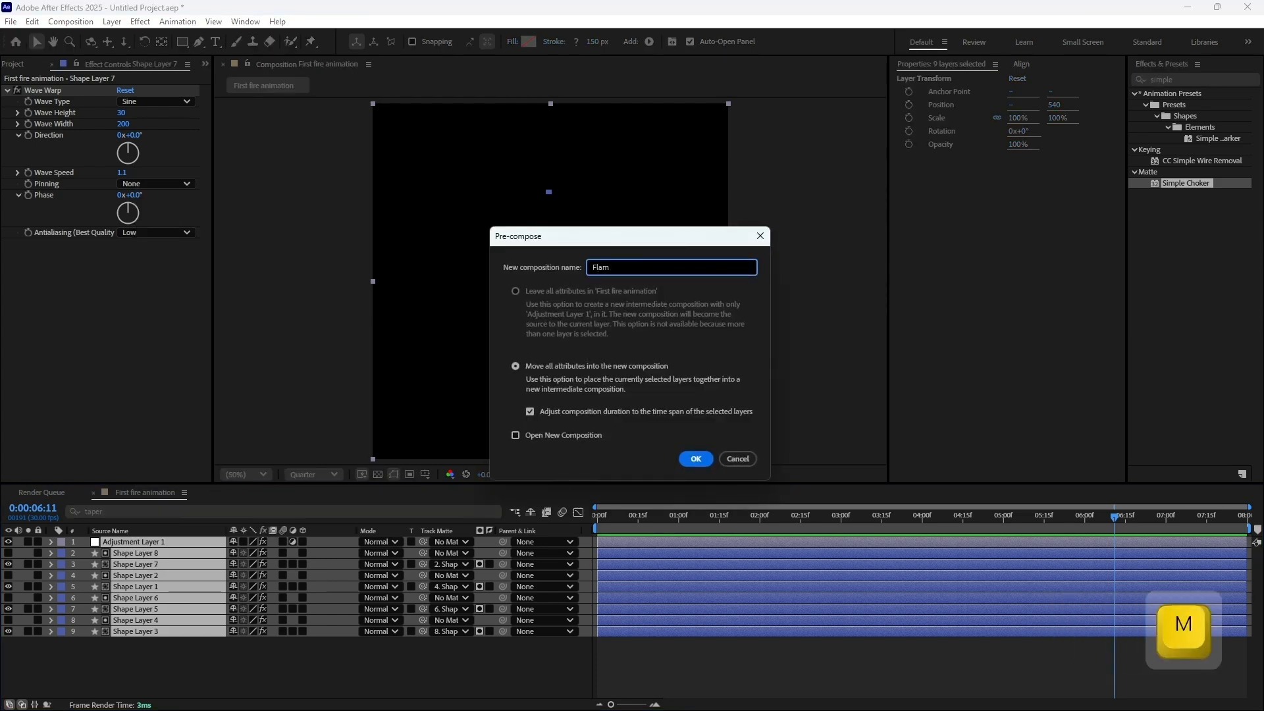
type("es")
left_click(696, 459)
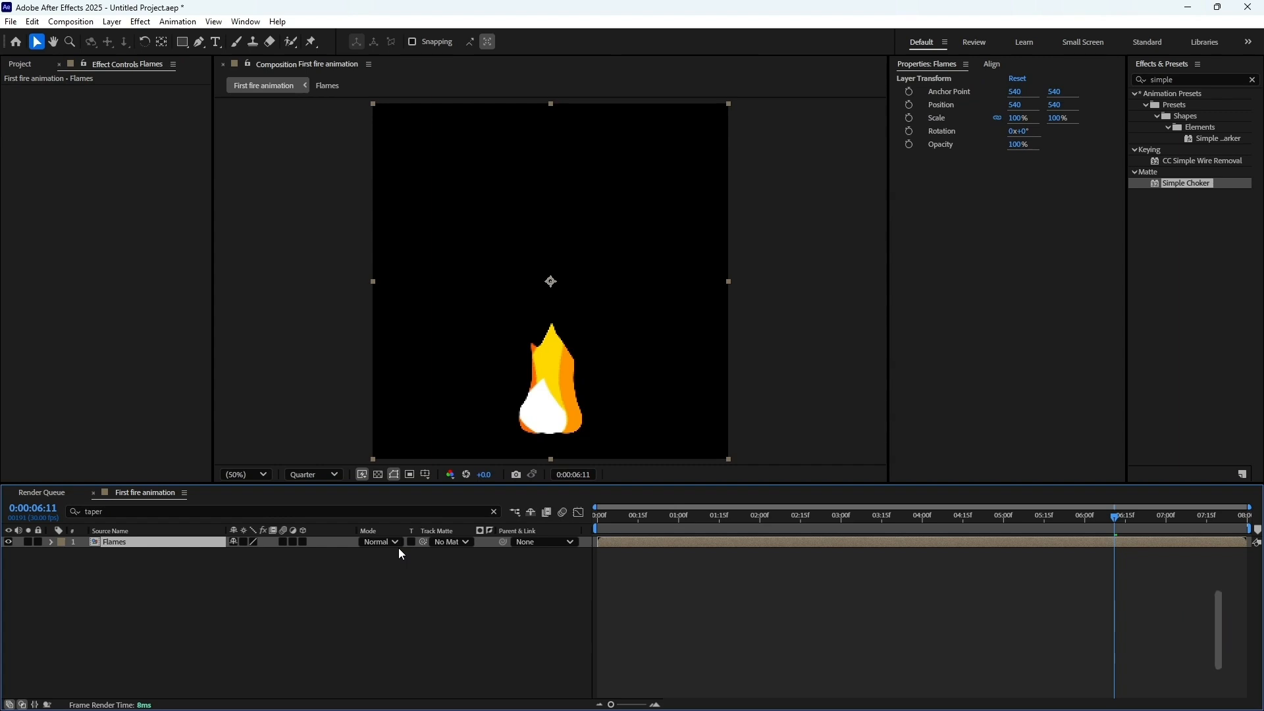
Duplicate the Flames composition in the project and add the copy beneath the Flames layer in First fire animation
left_click(20, 65)
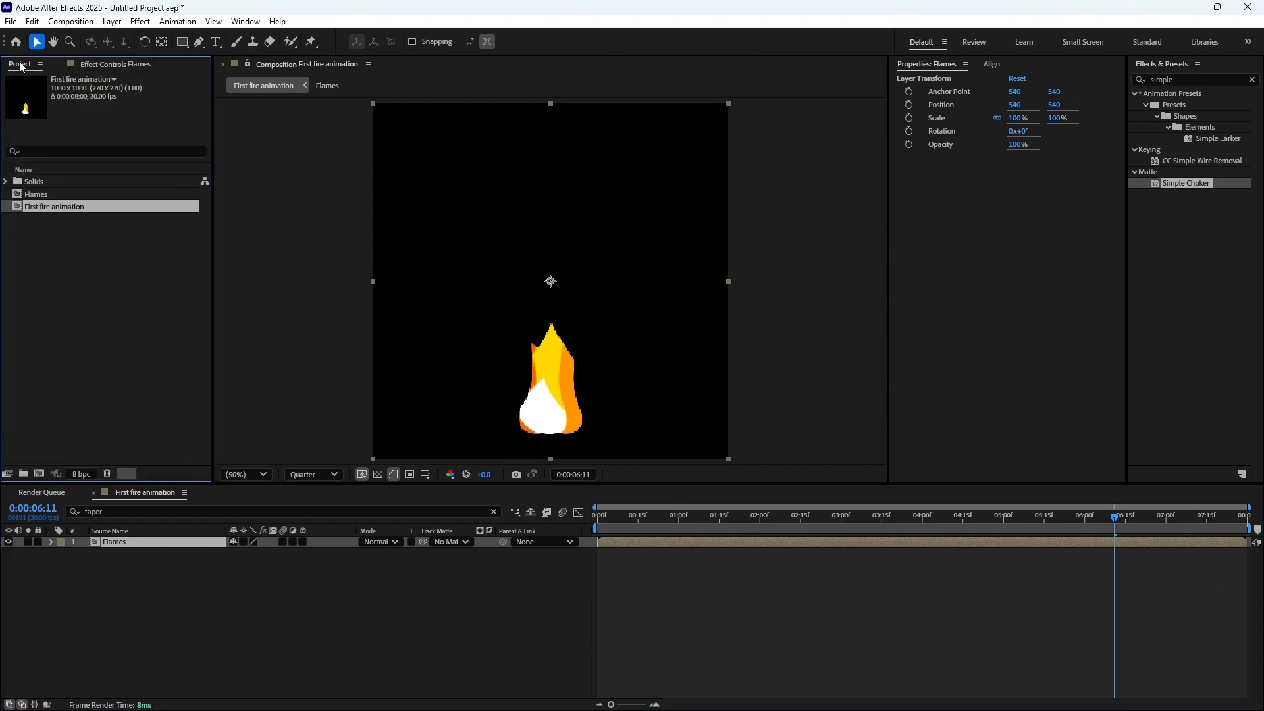
key("ctrl+d")
key("ctrl+z")
left_click(67, 194)
key("ctrl+d")
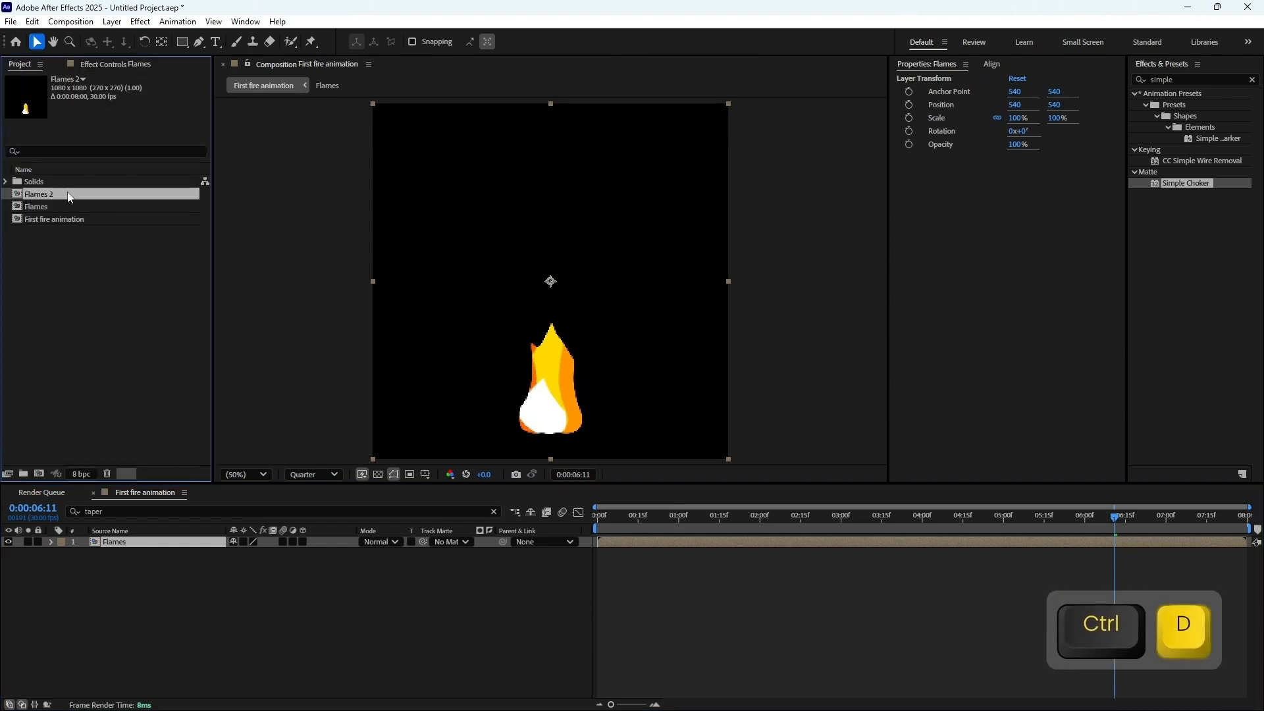
left_click_drag(69, 198, 170, 567)
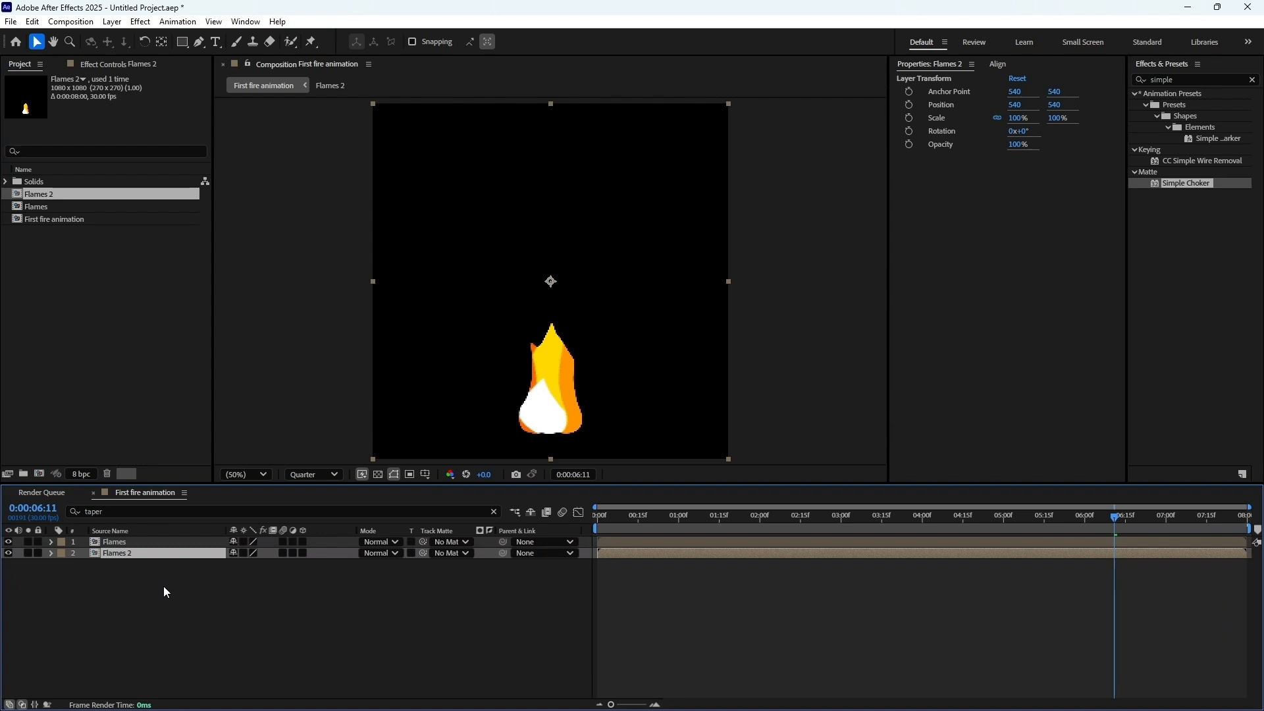
Flip the Flames 2 layer horizontally and shift it sideways to an X position of 580
right_click(157, 553)
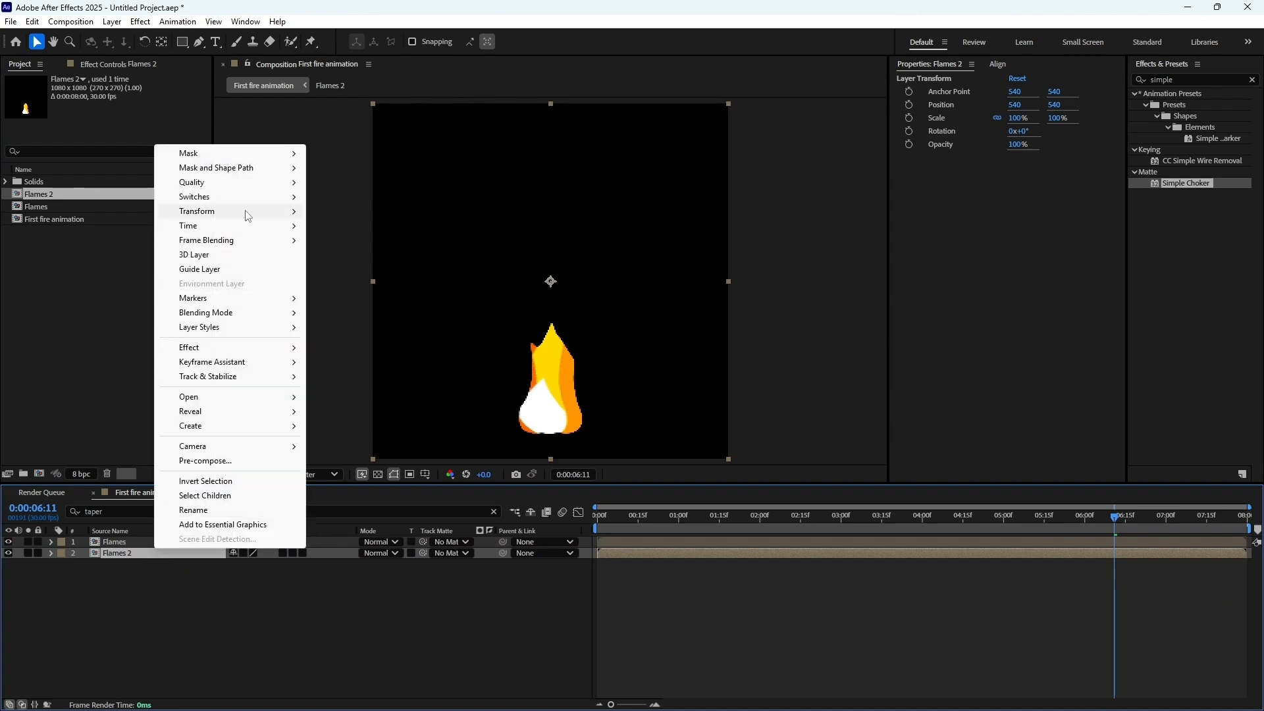
mouse_move(247, 216)
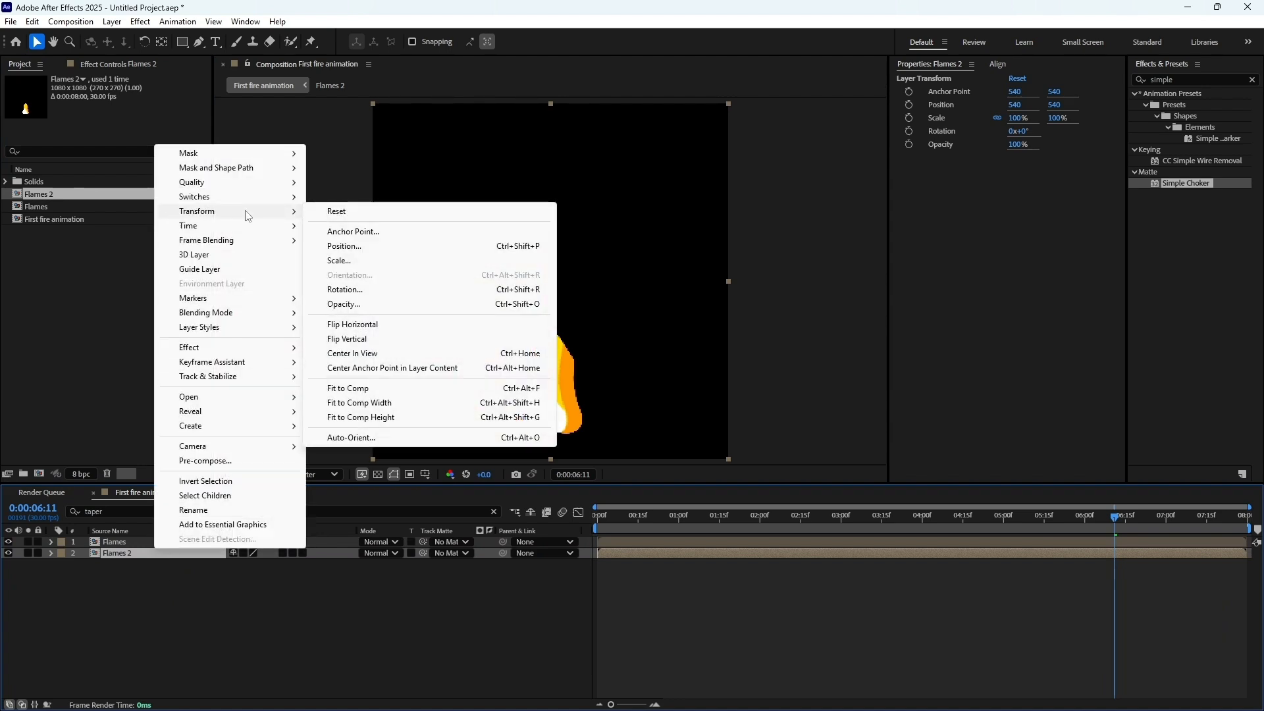
left_click(394, 327)
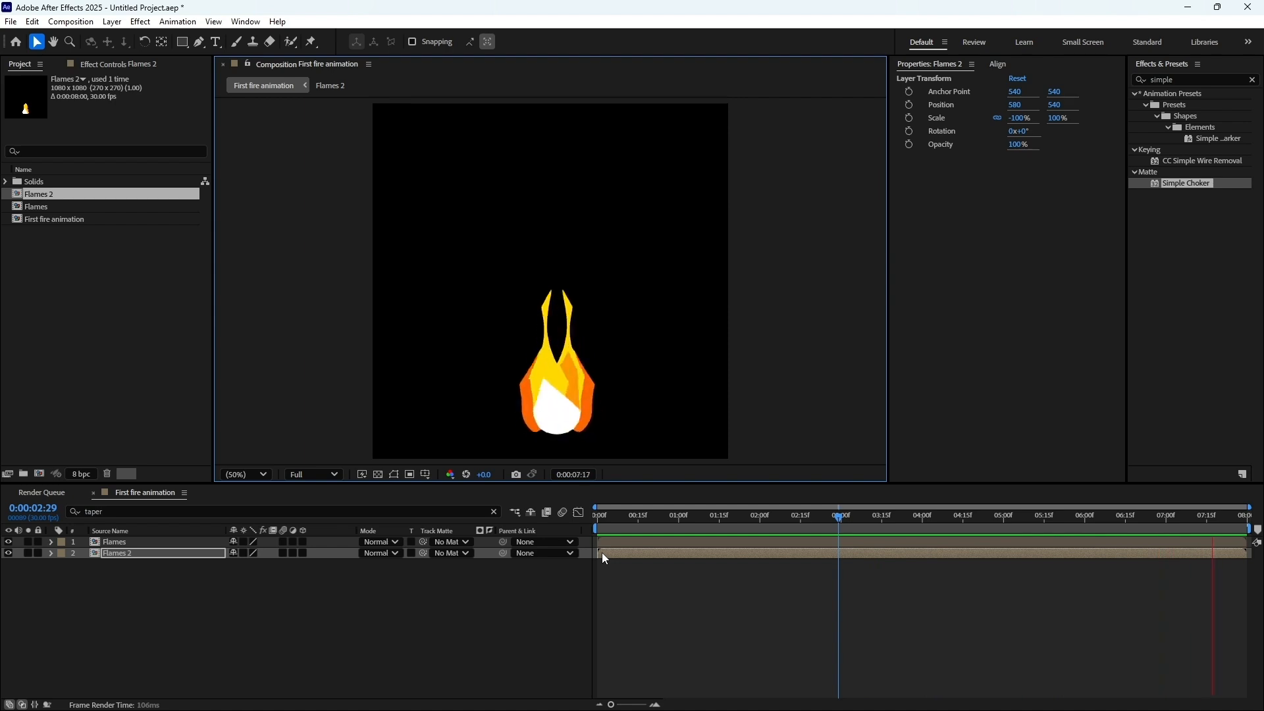
key("space")
Inside the Flames 2 composition, change Shape Layer 5's stroke colour to a lighter, pale orange
double_click(117, 554)
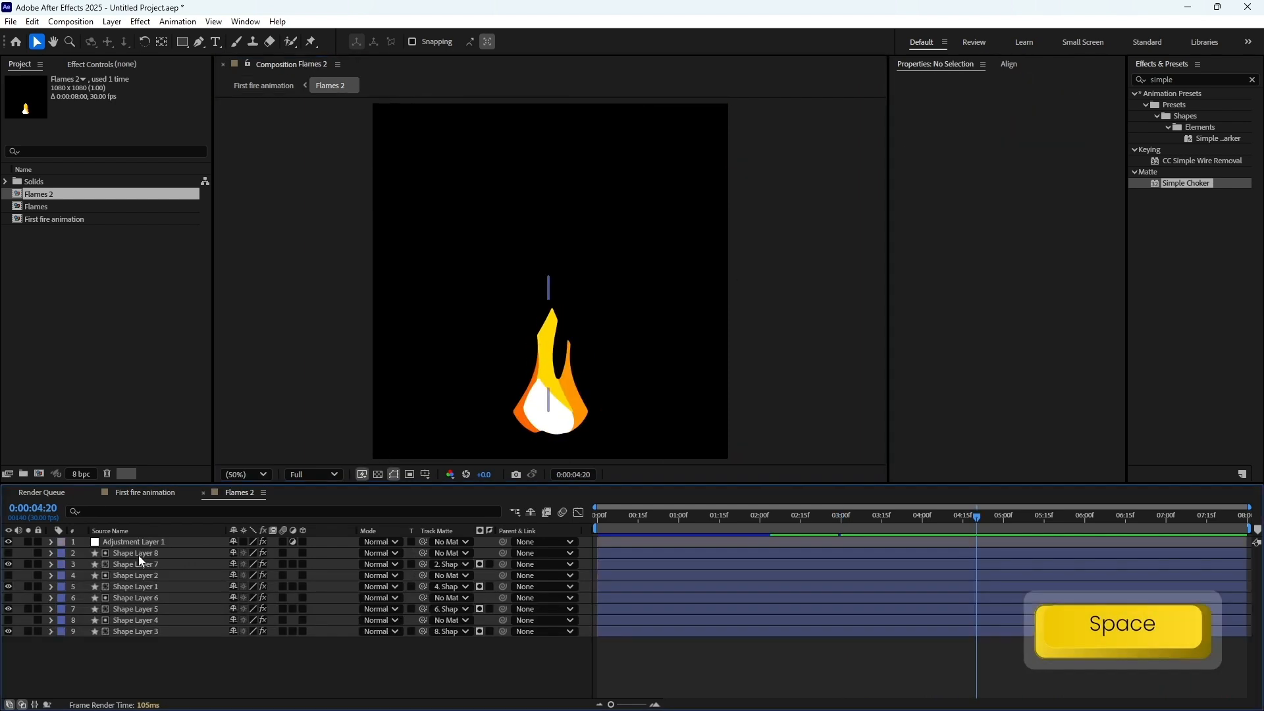
left_click(137, 609)
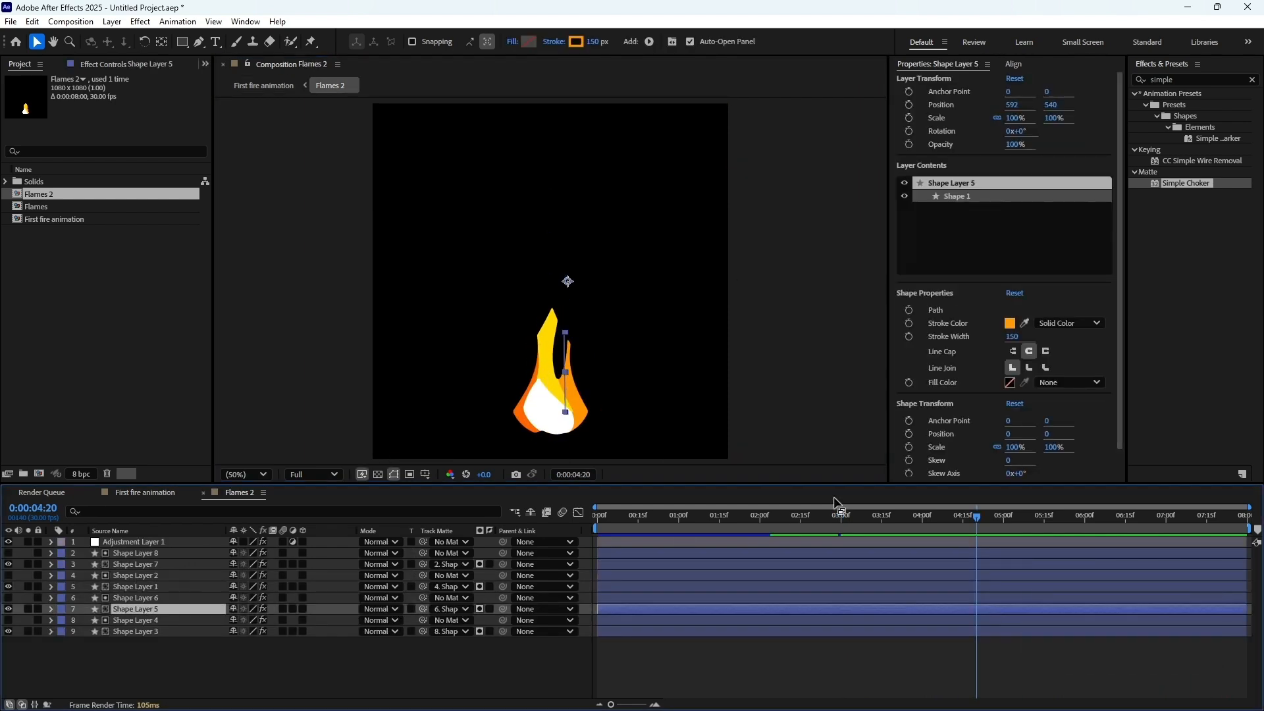
left_click(1010, 324)
left_click_drag(348, 491, 265, 372)
left_click(460, 406)
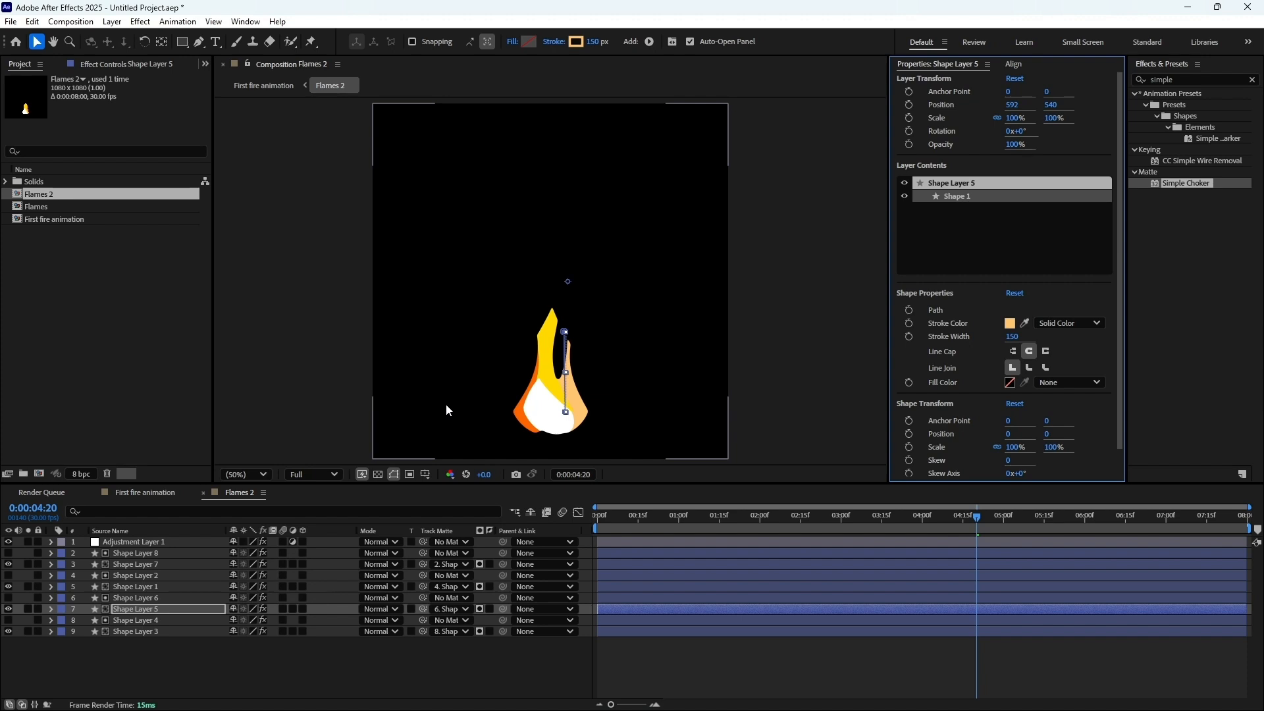
Set the Wave Warp Wave Width of Shape Layer 5 to 200
left_click(86, 66)
left_click(122, 124)
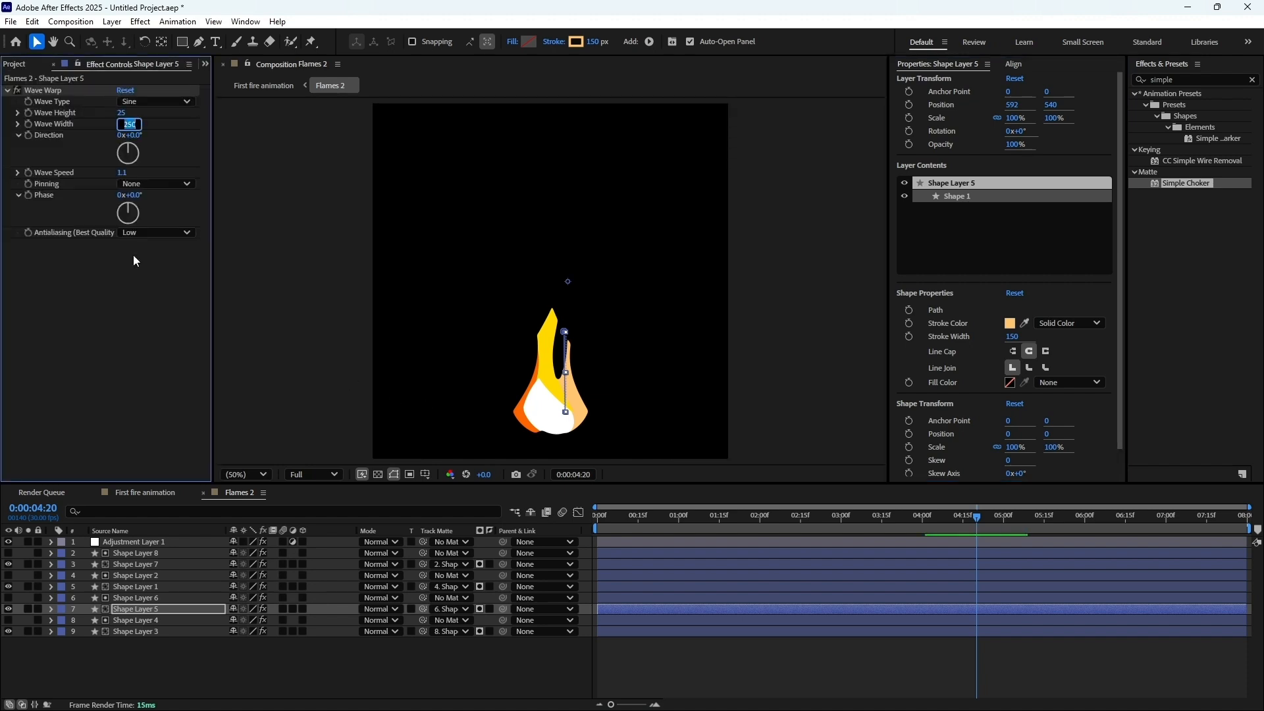
type("200")
key("Return")
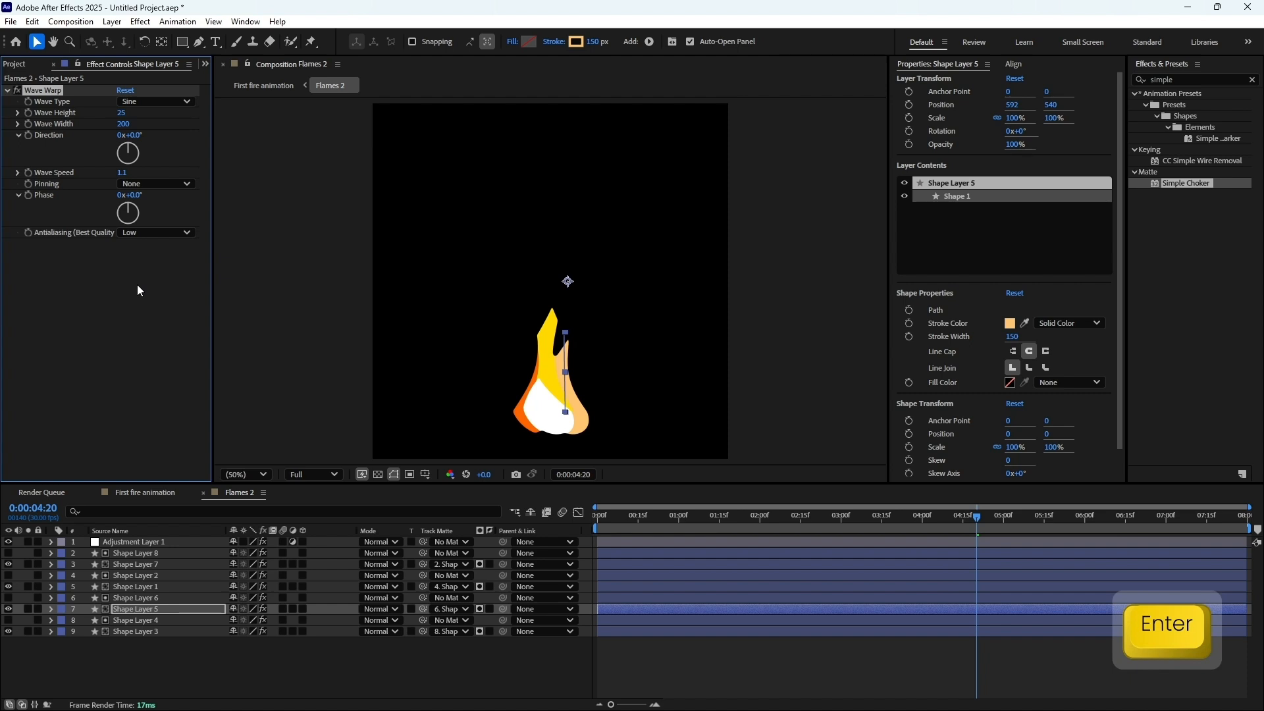
Set the Wave Warp Wave Height to 20 on both Shape Layer 7 and Shape Layer 3 in Flames 2
left_click(156, 561)
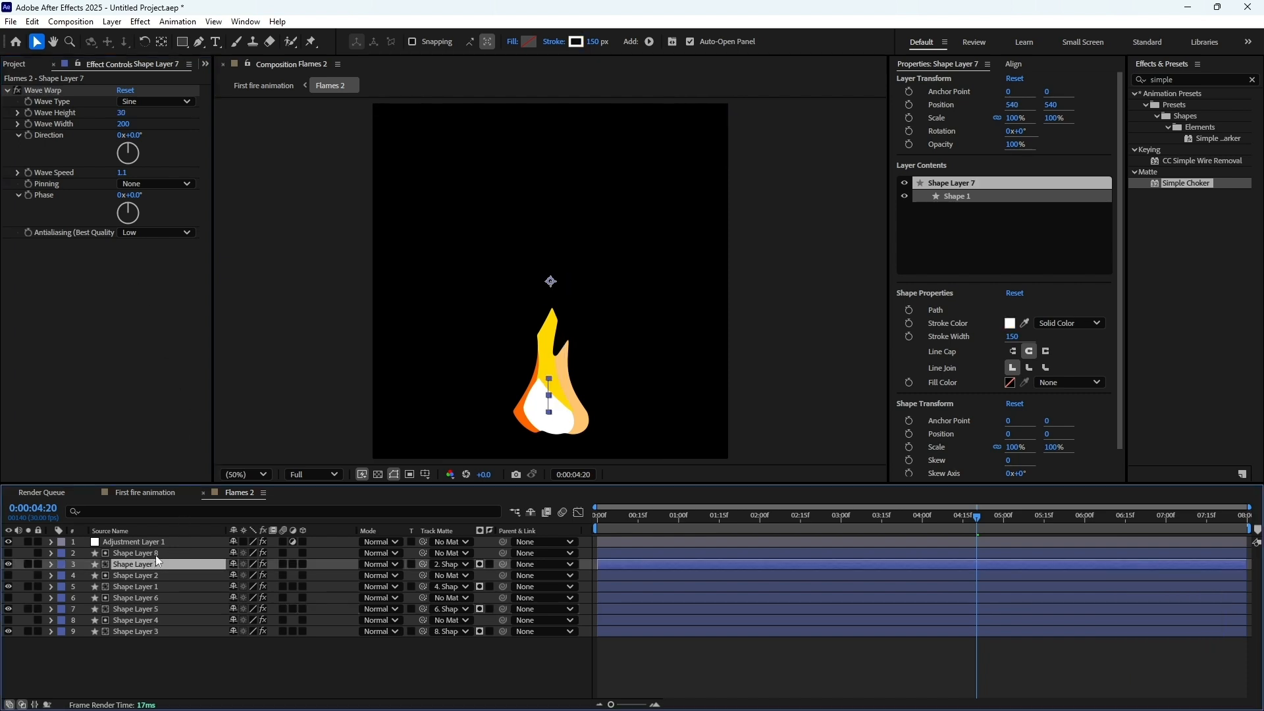
left_click(124, 112)
type("20")
key("Return")
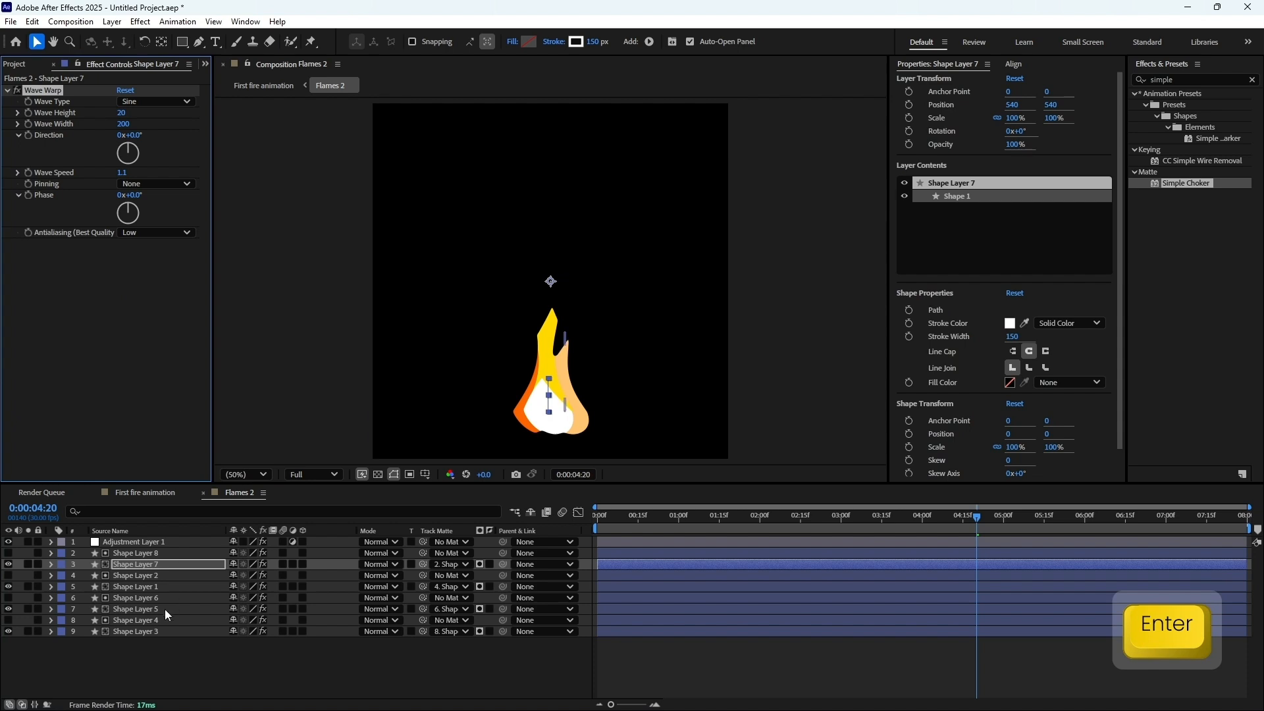
left_click(157, 631)
left_click(124, 112)
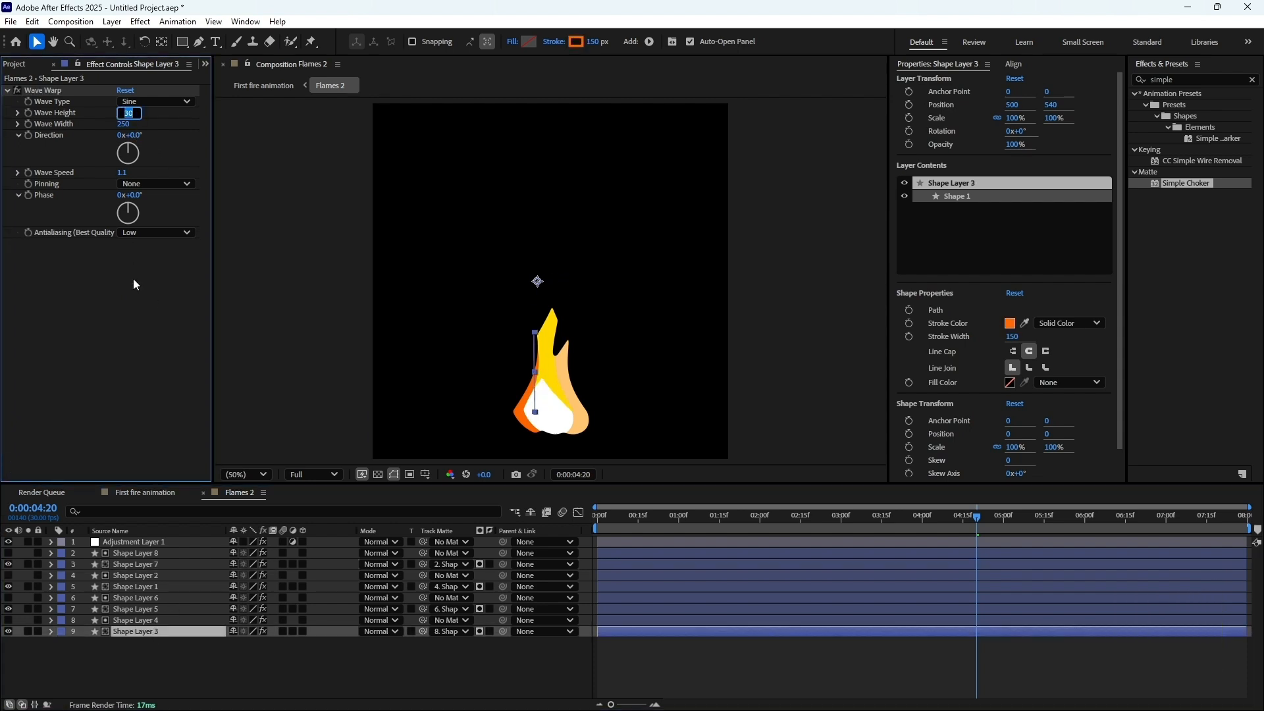
type("20")
key("Return")
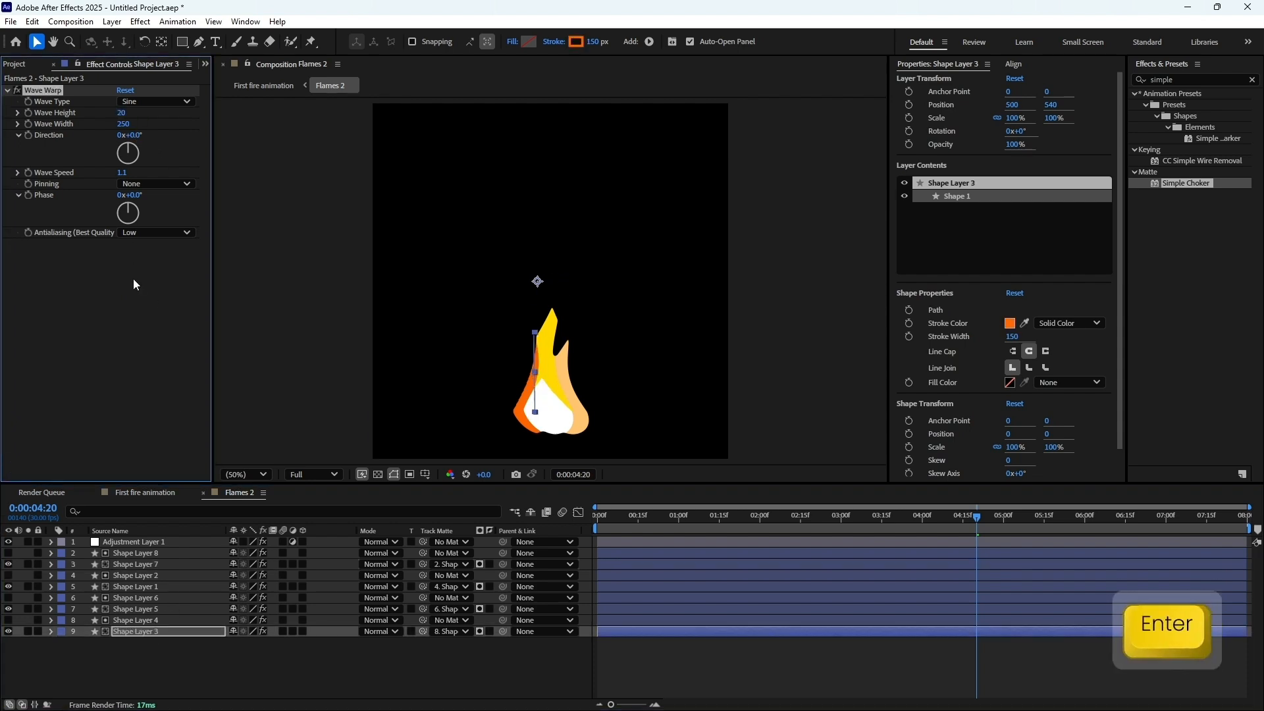
In First fire animation, move the Flames 2 layer above Flames and preview the combined fire
left_click(145, 492)
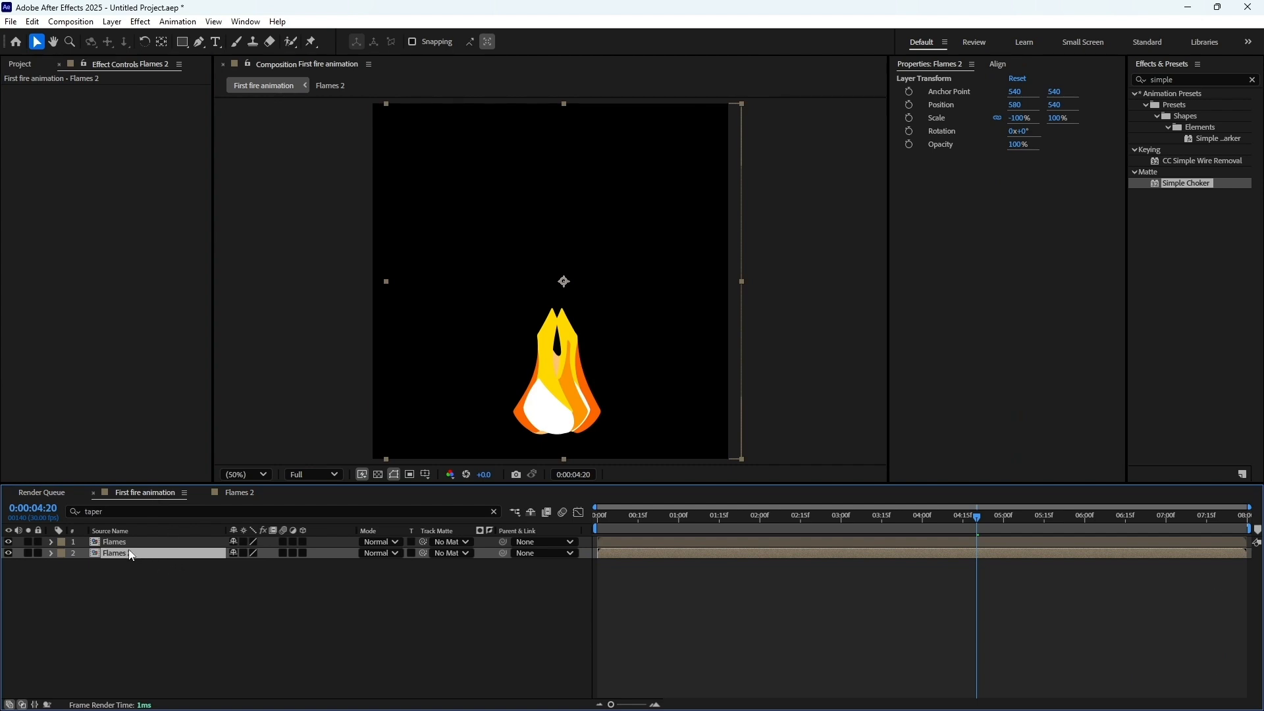
left_click_drag(127, 554, 122, 538)
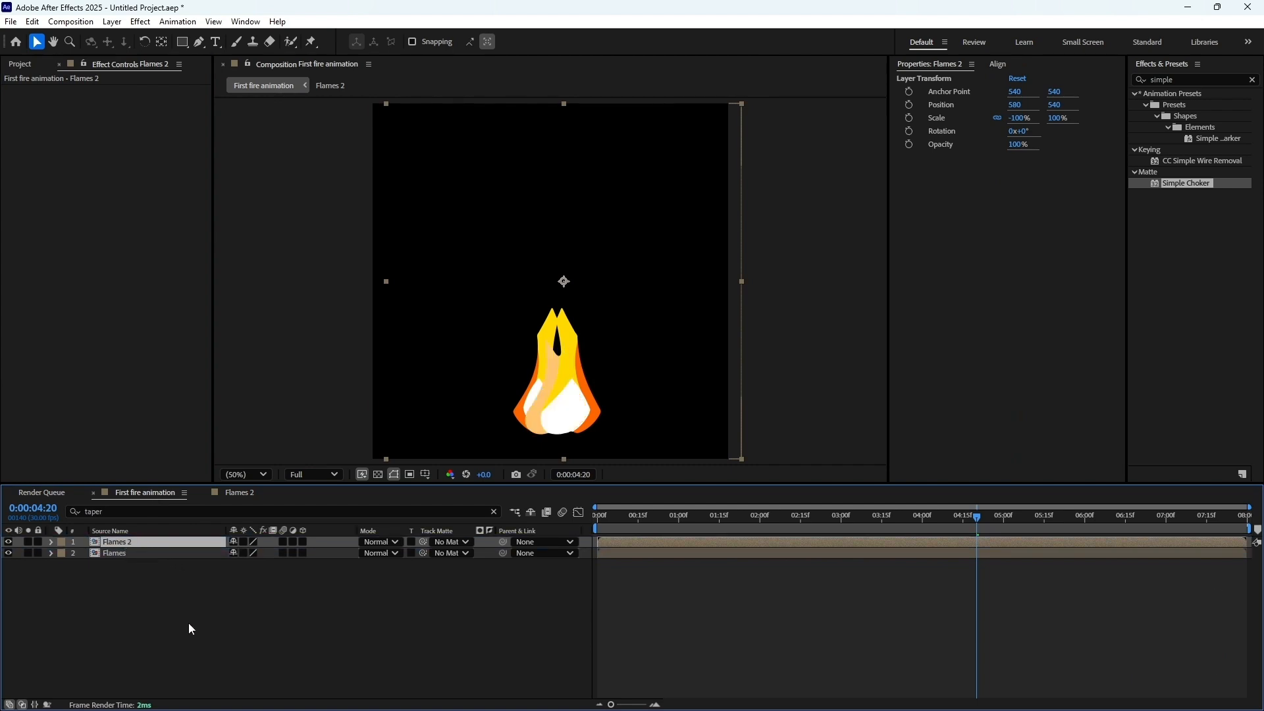
key("space")
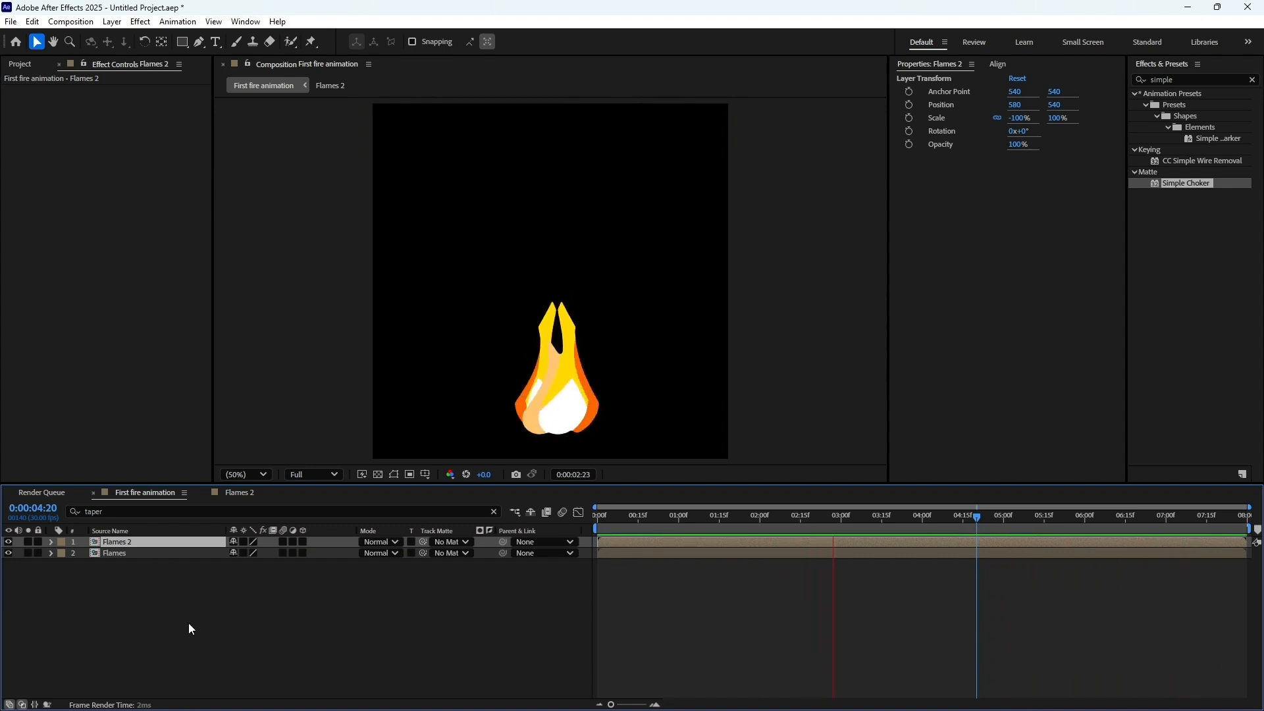
key("space")
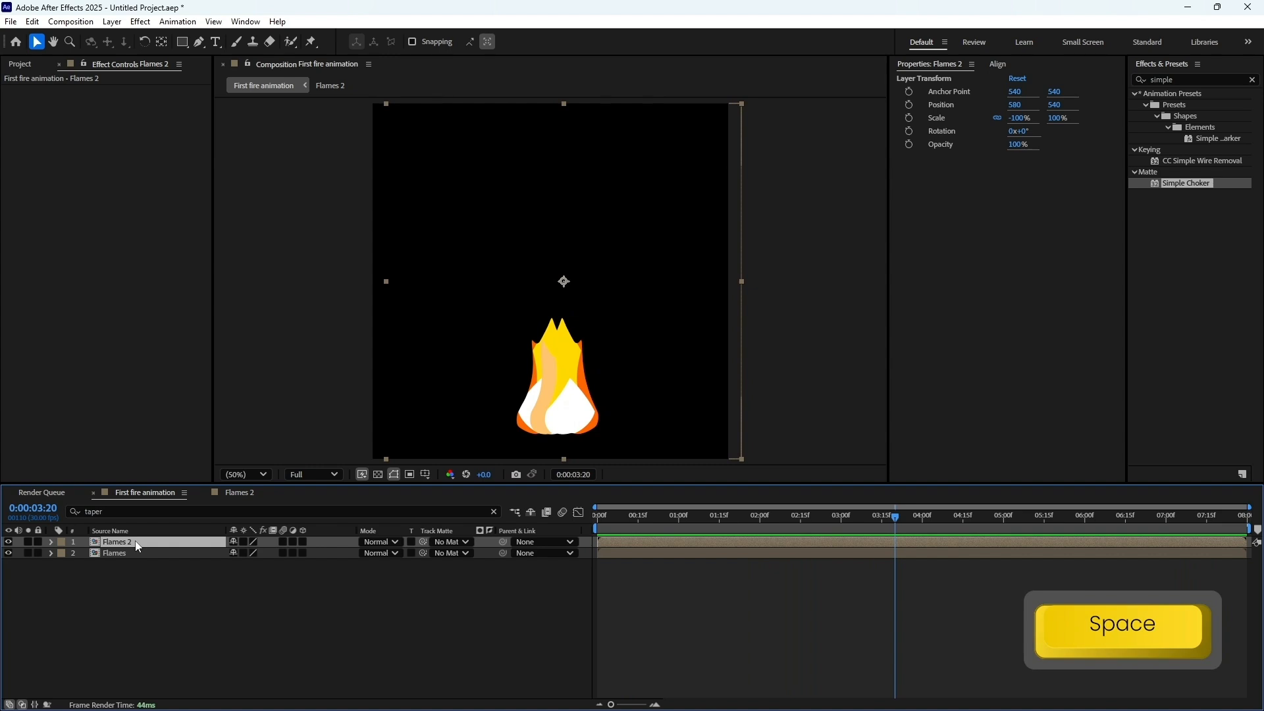
Duplicate the Flames 2 composition in the project and add the copy below the other layers of First fire animation
key("ctrl")
left_click(19, 64)
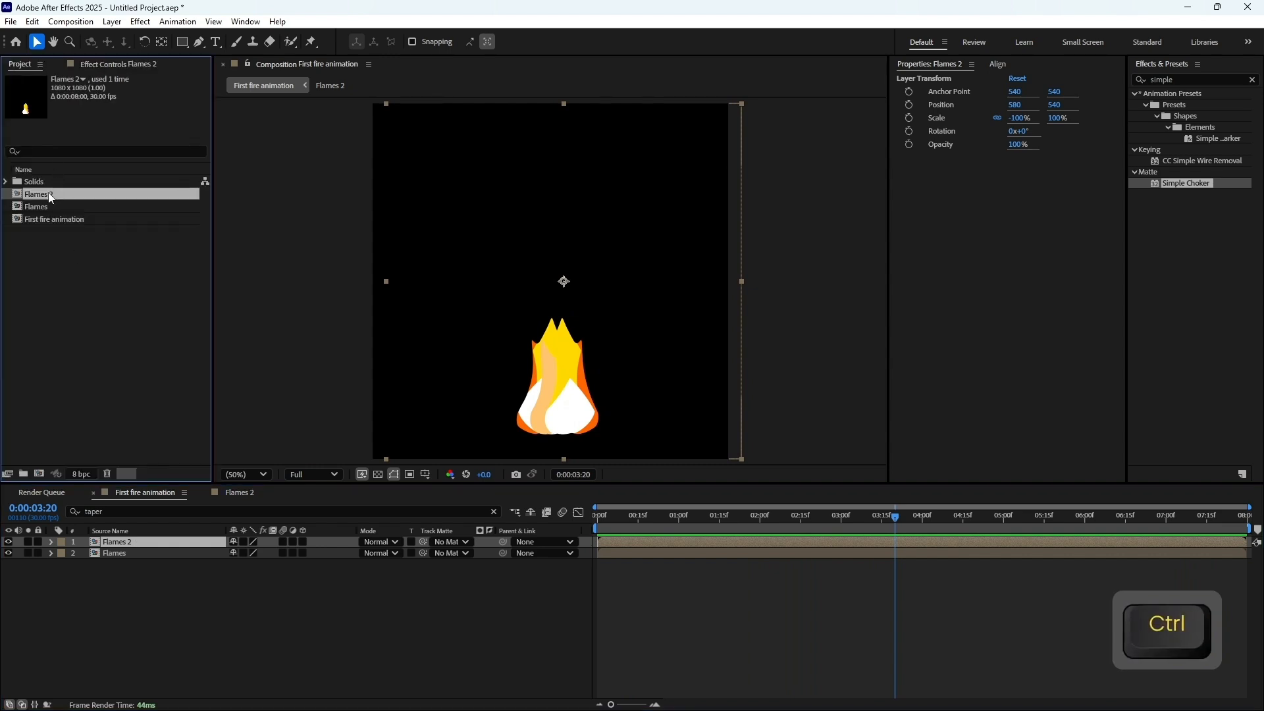
key("ctrl+d")
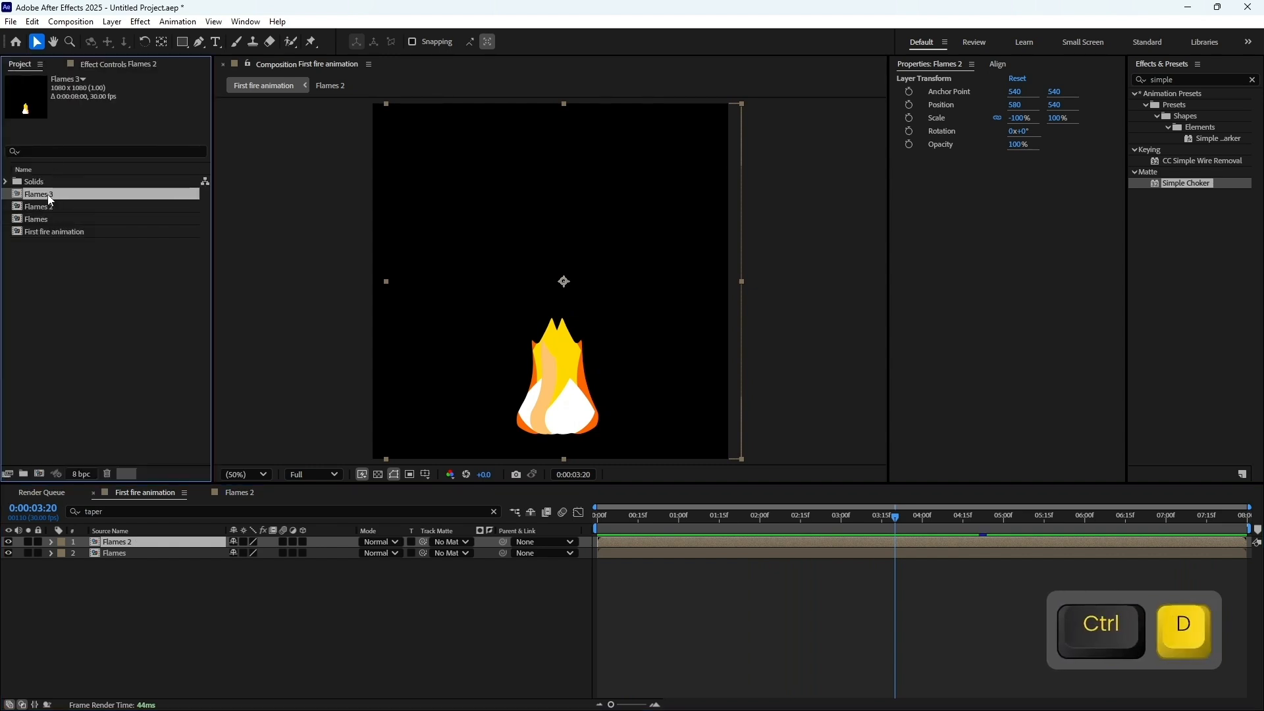
left_click_drag(51, 201, 110, 568)
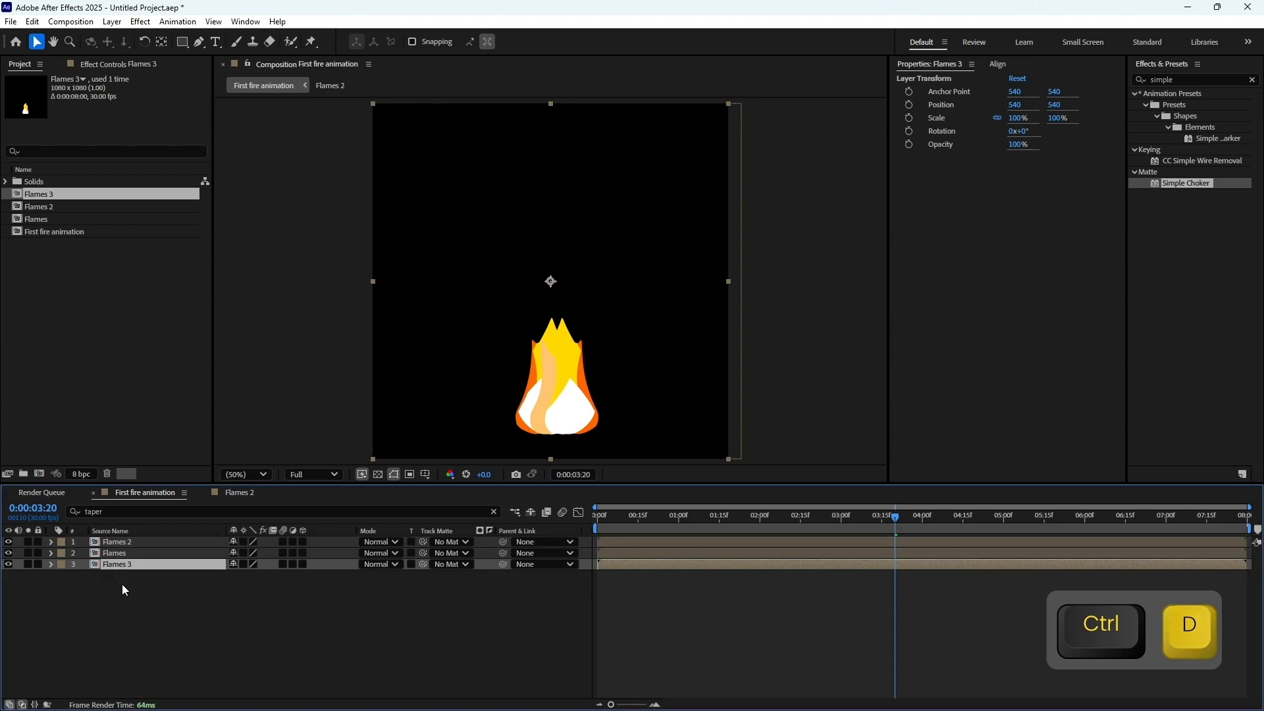
left_click(127, 599)
Move the Flames 3 layer's anchor point to the flame's base at about 586, 962 and scale the layer to 50%
left_click(121, 571)
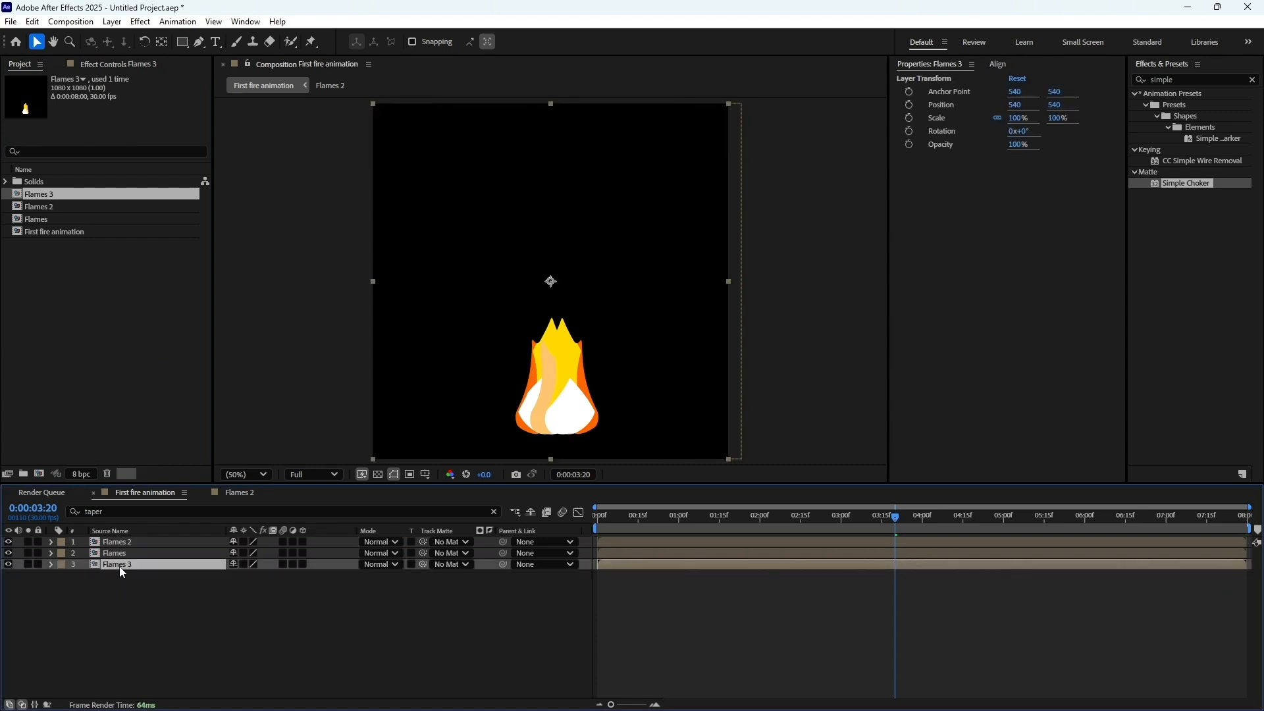
left_click(161, 42)
left_click_drag(551, 282, 556, 419)
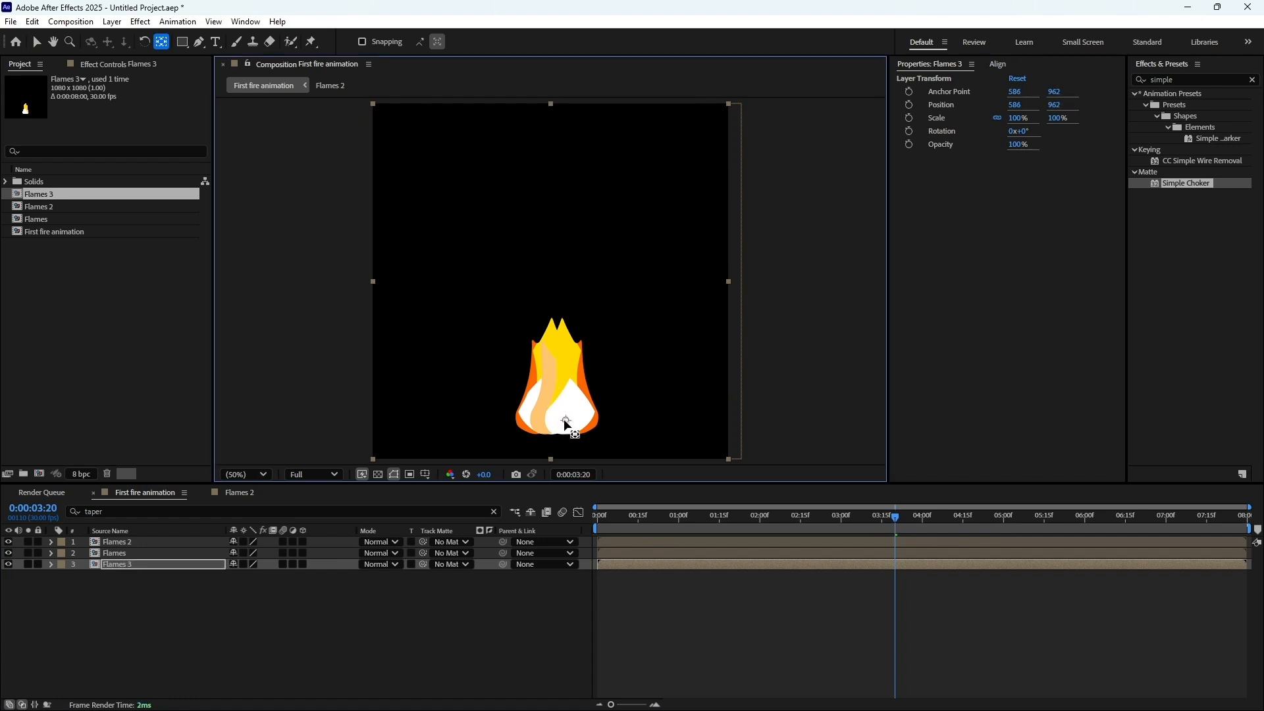
key("s")
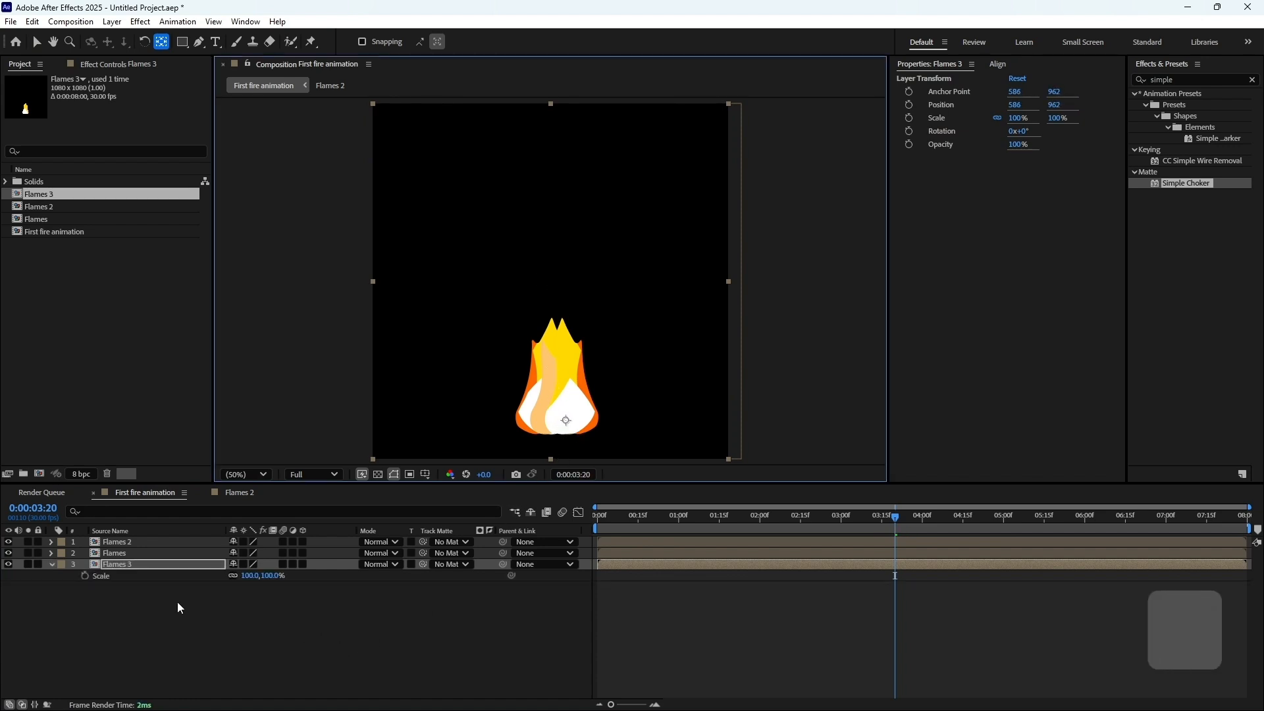
left_click(254, 575)
type("50")
key("Return")
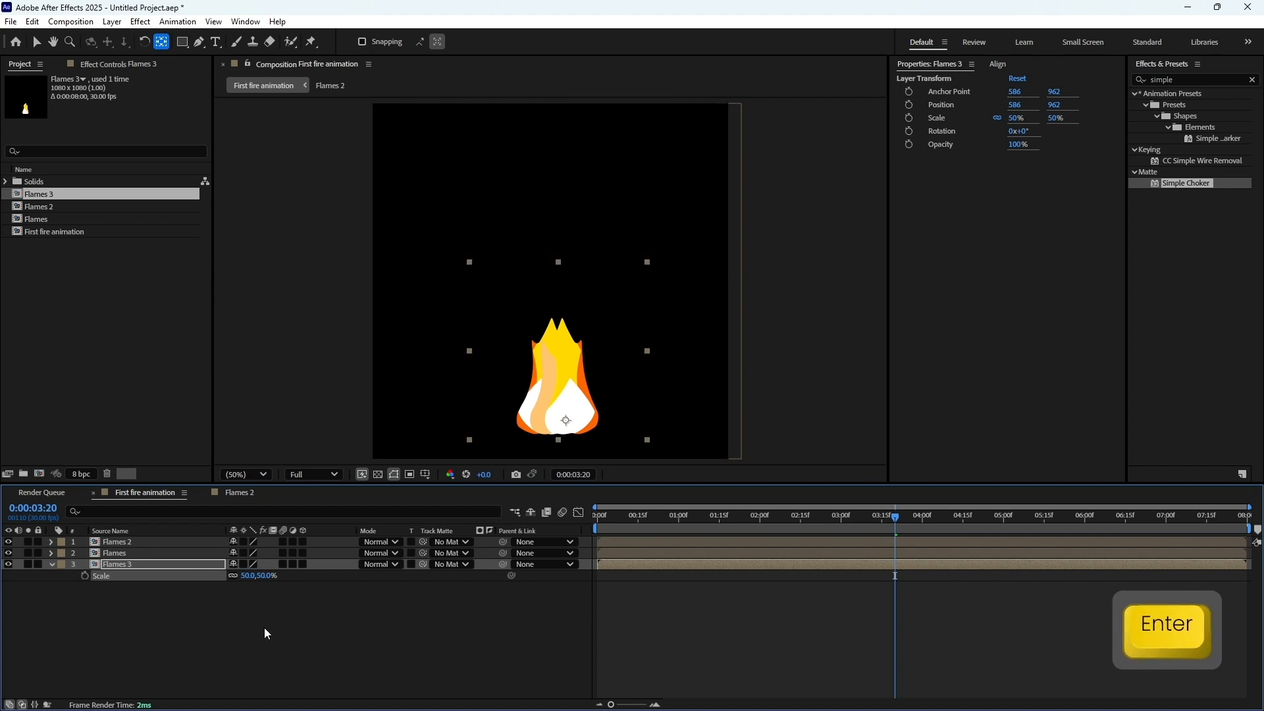
Nudge the small Flames 3 layer left and slightly down to position 468, 978, beside the main flame's base
key("shift+Left")
key("shift+Left")
key("shift+Left")
key("shift+Left")
key("shift+Left")
key("shift+Left")
key("shift+Left")
key("shift+Left")
key("shift+Left")
key("shift+Left")
key("shift+Left")
key("shift+Left")
key("Down")
key("Down")
key("Down")
key("Down")
key("Down")
key("Down")
key("Down")
key("Down")
key("Down")
key("Down")
key("Down")
key("Down")
key("Down")
key("Down")
key("Down")
key("Down")
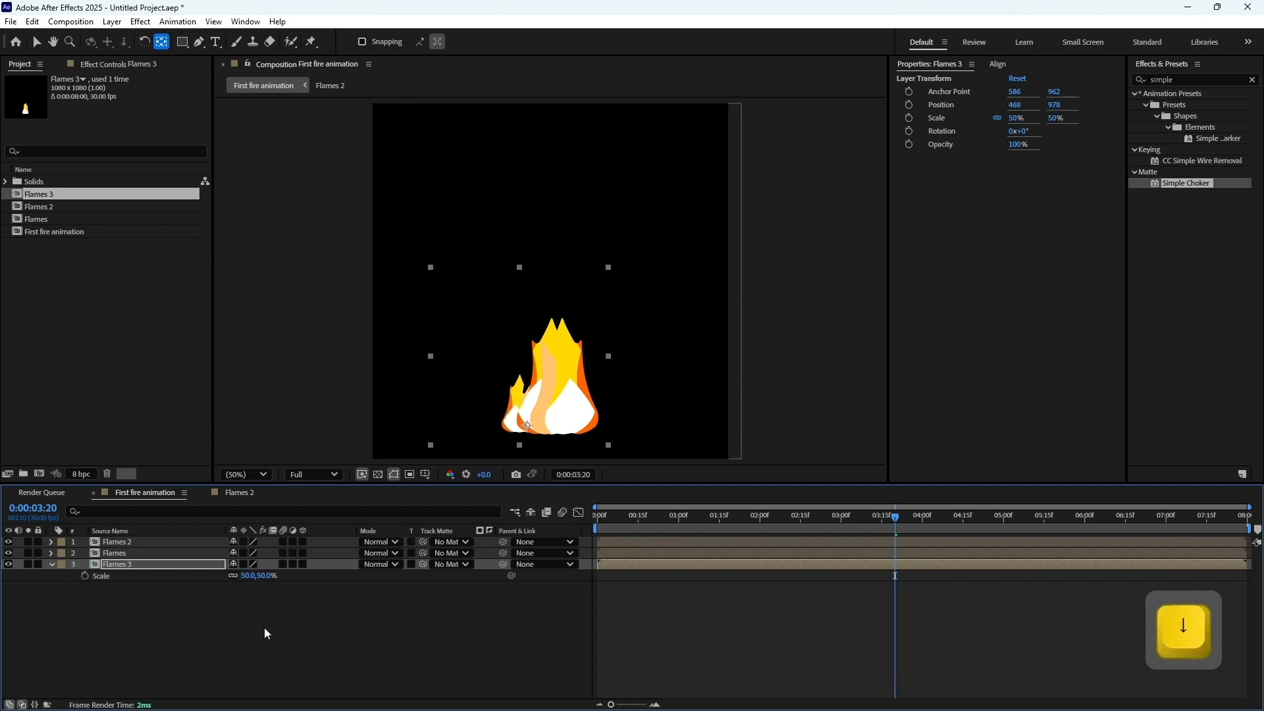
Inside the Flames 3 composition, set the Wave Width of Shape Layer 3's Wave Warp to 300
double_click(125, 566)
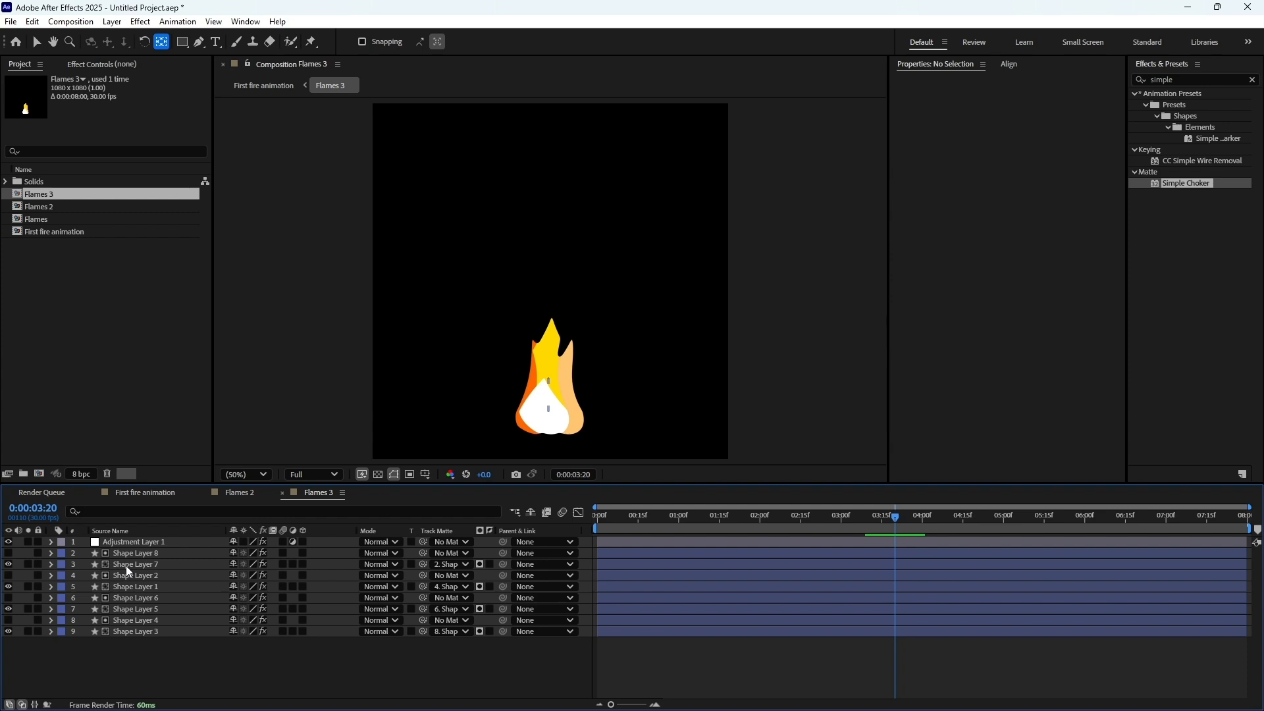
left_click(156, 631)
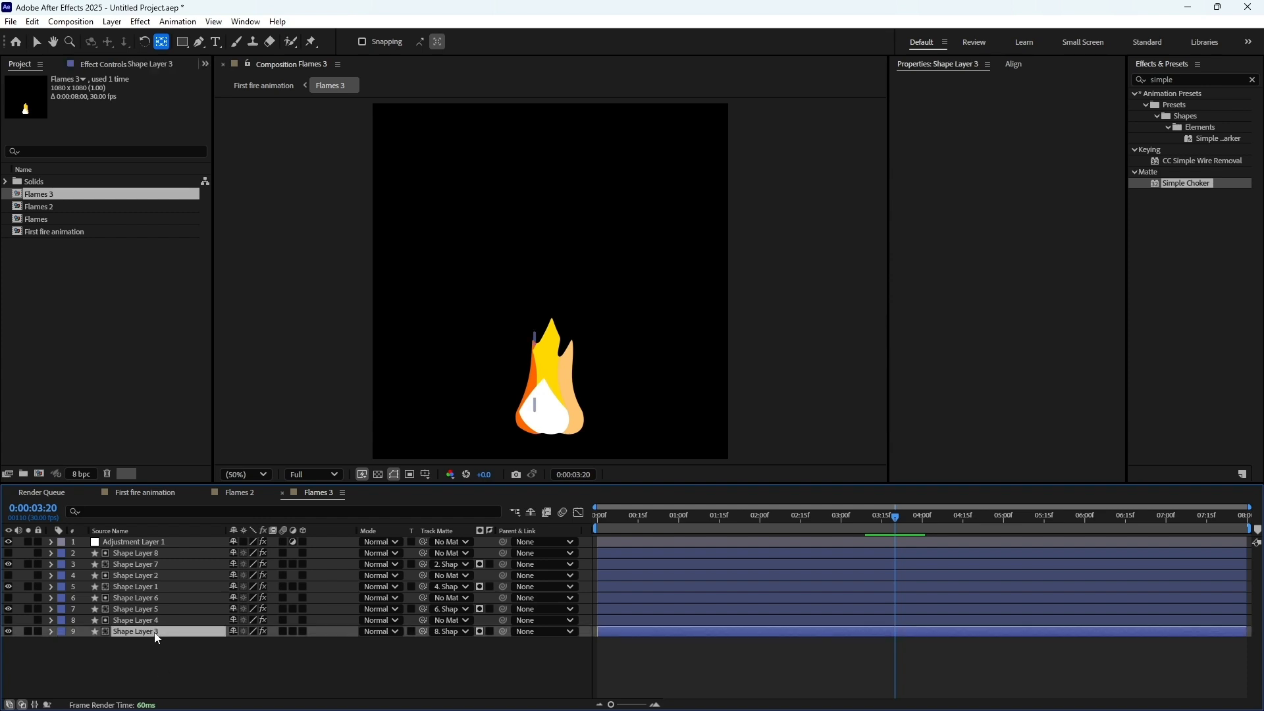
left_click(111, 61)
left_click(129, 124)
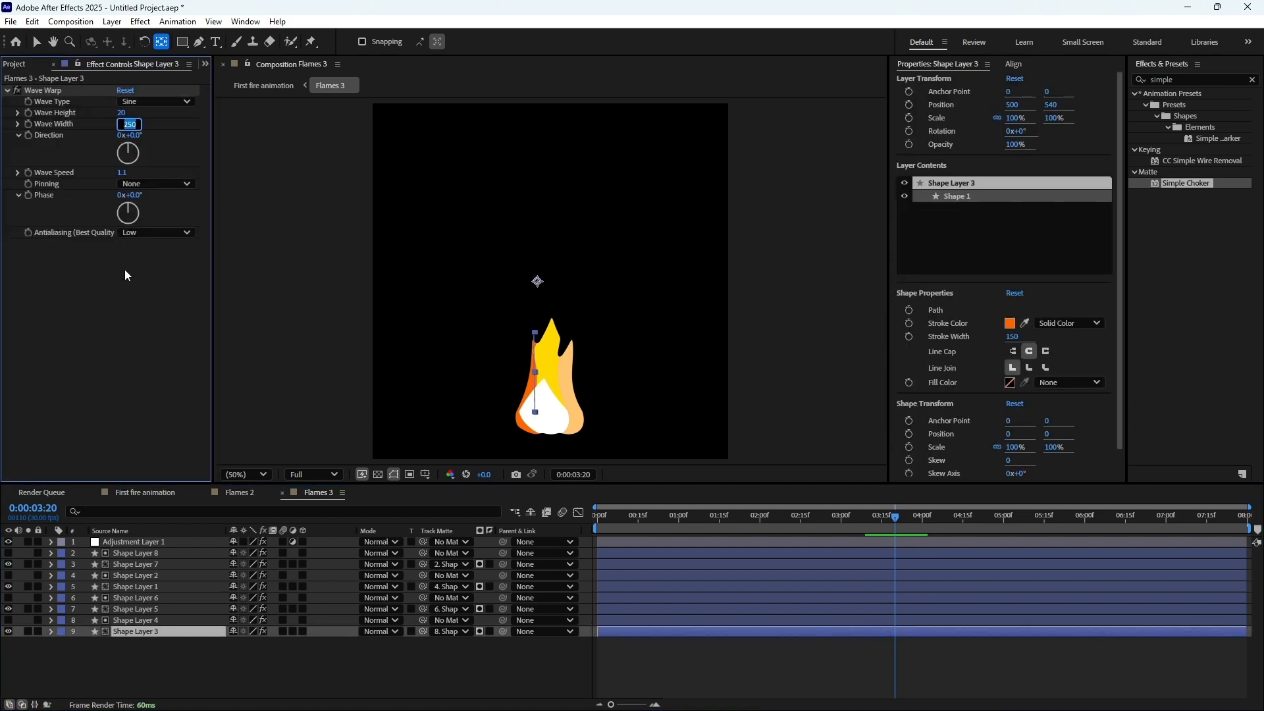
type("300")
key("Return")
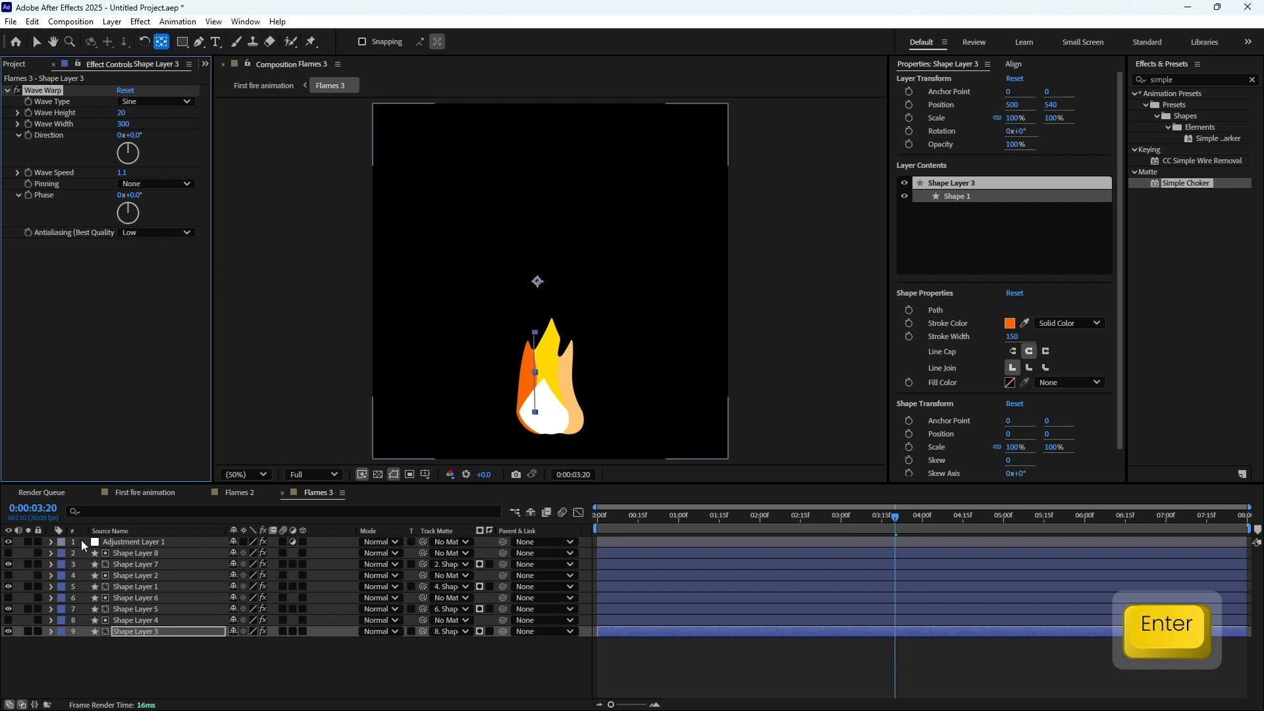
Set the Wave Height of Shape Layer 5's Wave Warp to 35
left_click(145, 609)
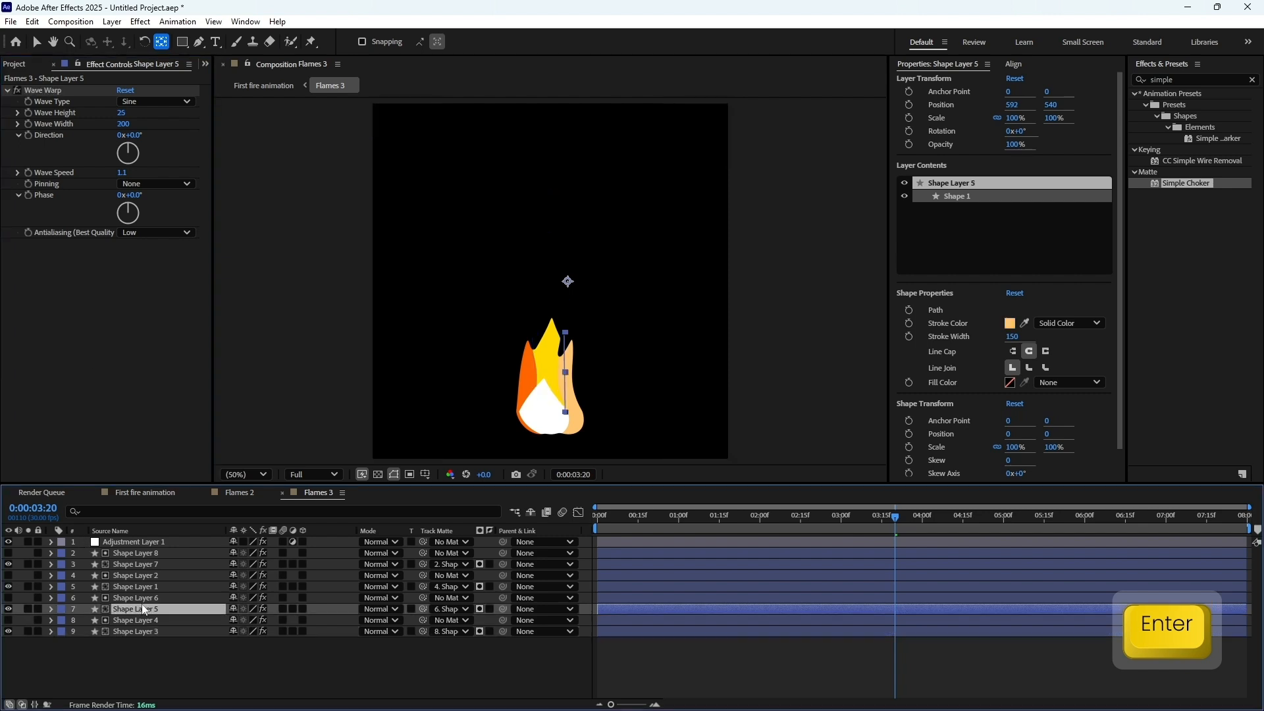
left_click(125, 113)
type("35")
key("Return")
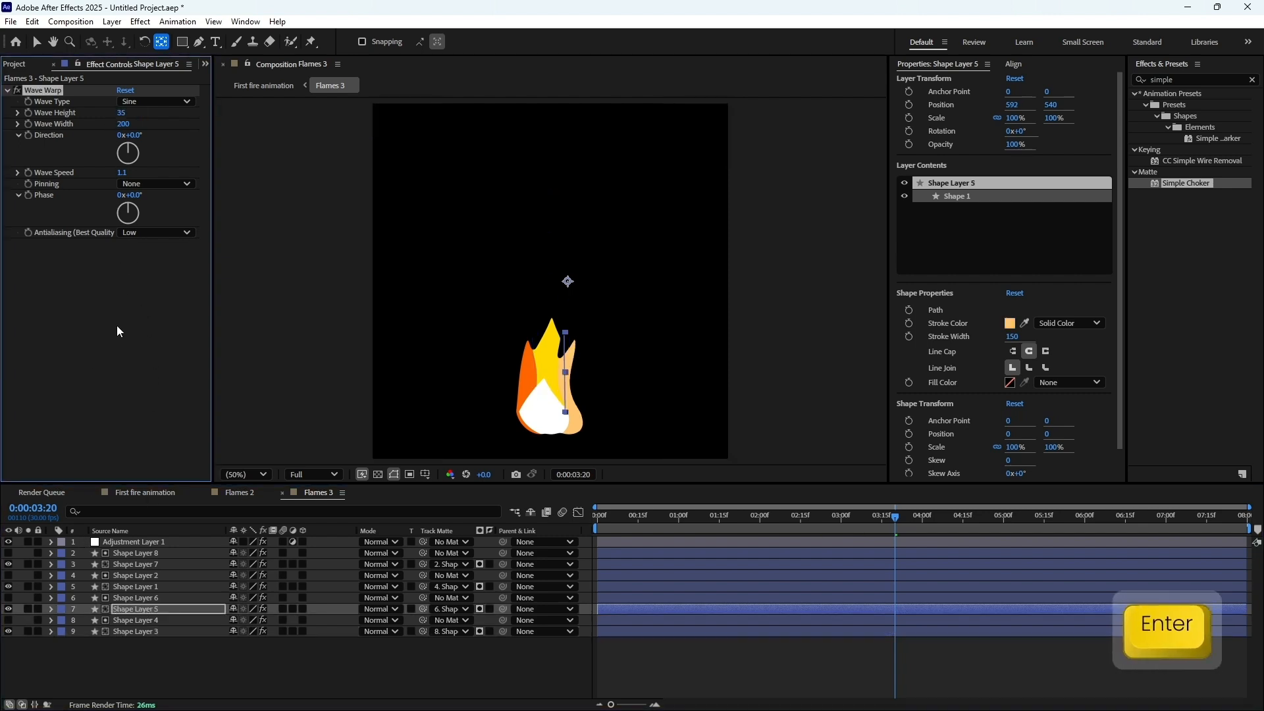
Delete the white inner flame, Shape Layer 7 and its matte Shape Layer 8, and return to First fire animation
left_click(165, 564)
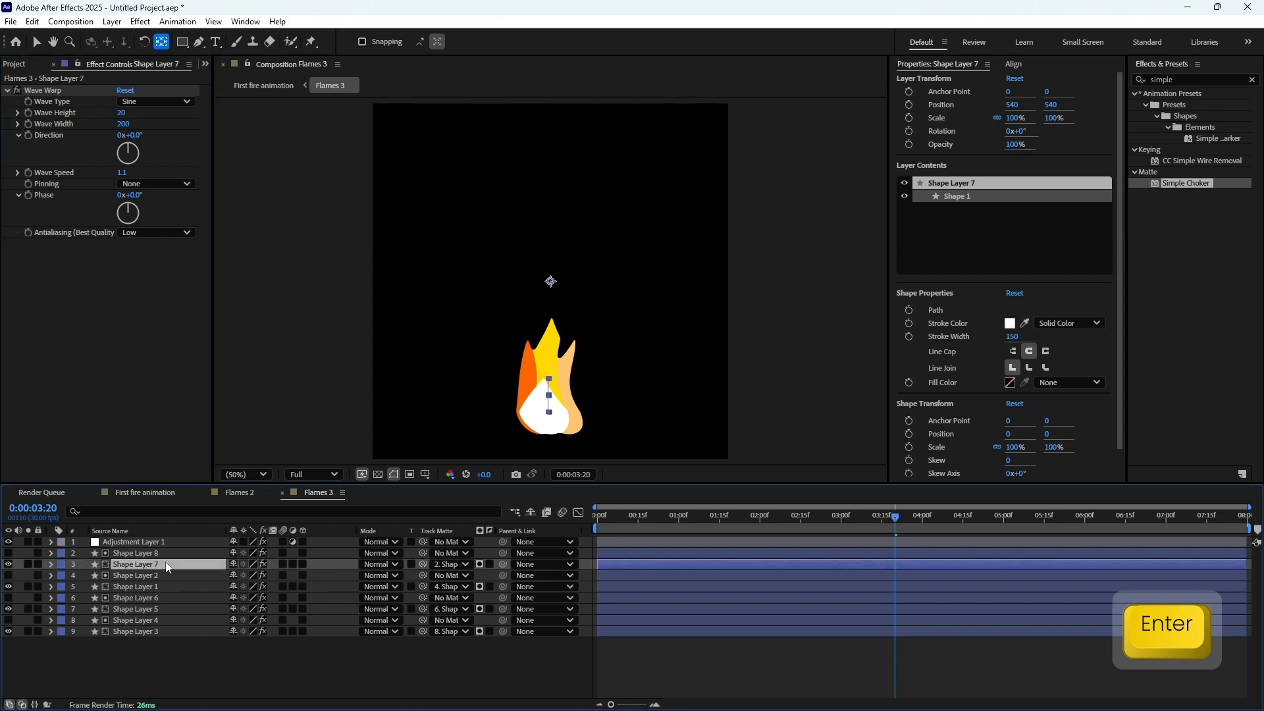
left_click(164, 555, "ctrl")
key("Delete")
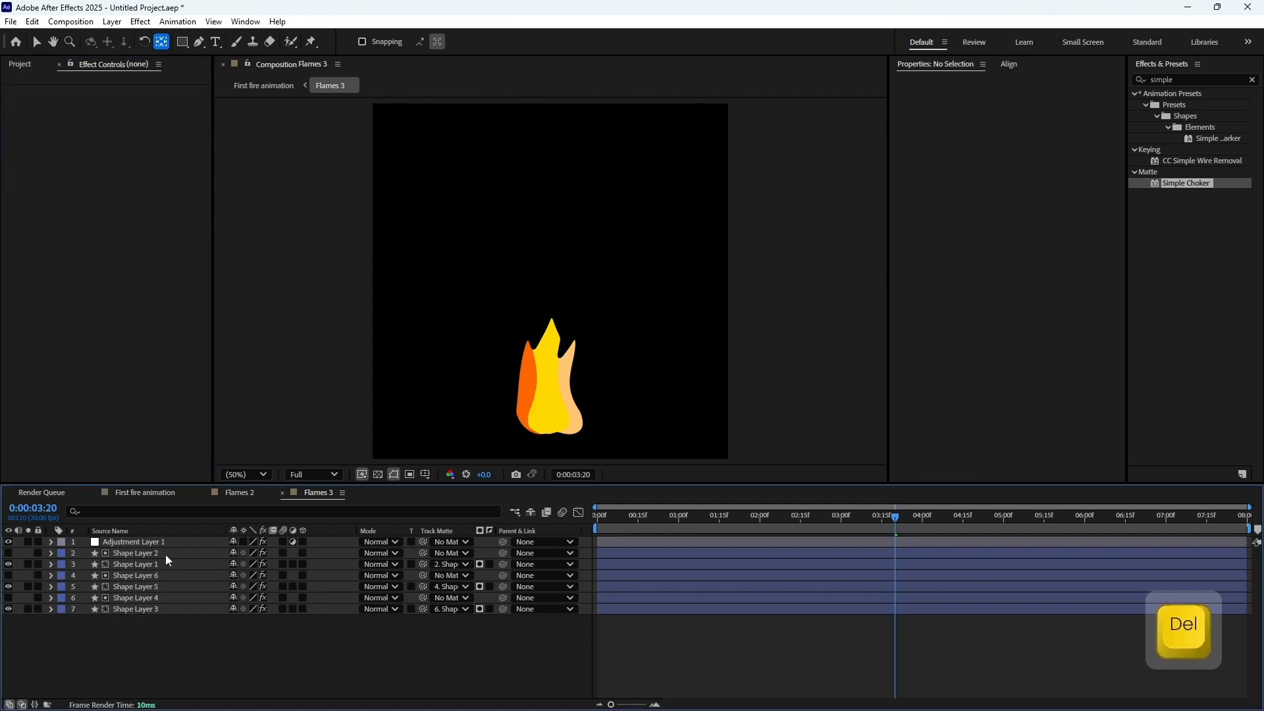
left_click(143, 493)
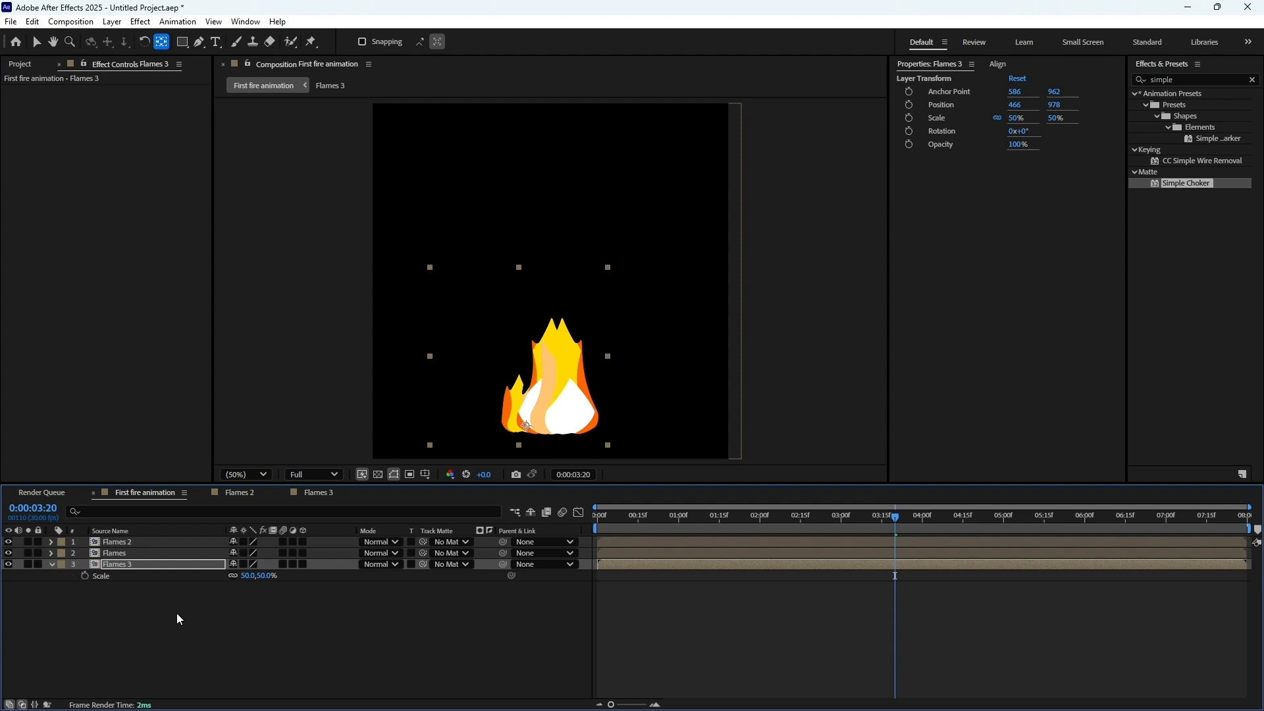
Duplicate the small Flames 3 layer and move the copy horizontally to position 710, 978, on the main flame's right side
key("ctrl+d")
key("shift+Right")
key("shift+Right")
key("shift+Right")
key("shift+Right")
key("shift+Right")
key("shift+Right")
key("shift+Right")
key("shift+Right")
key("shift+Right")
key("shift+Right")
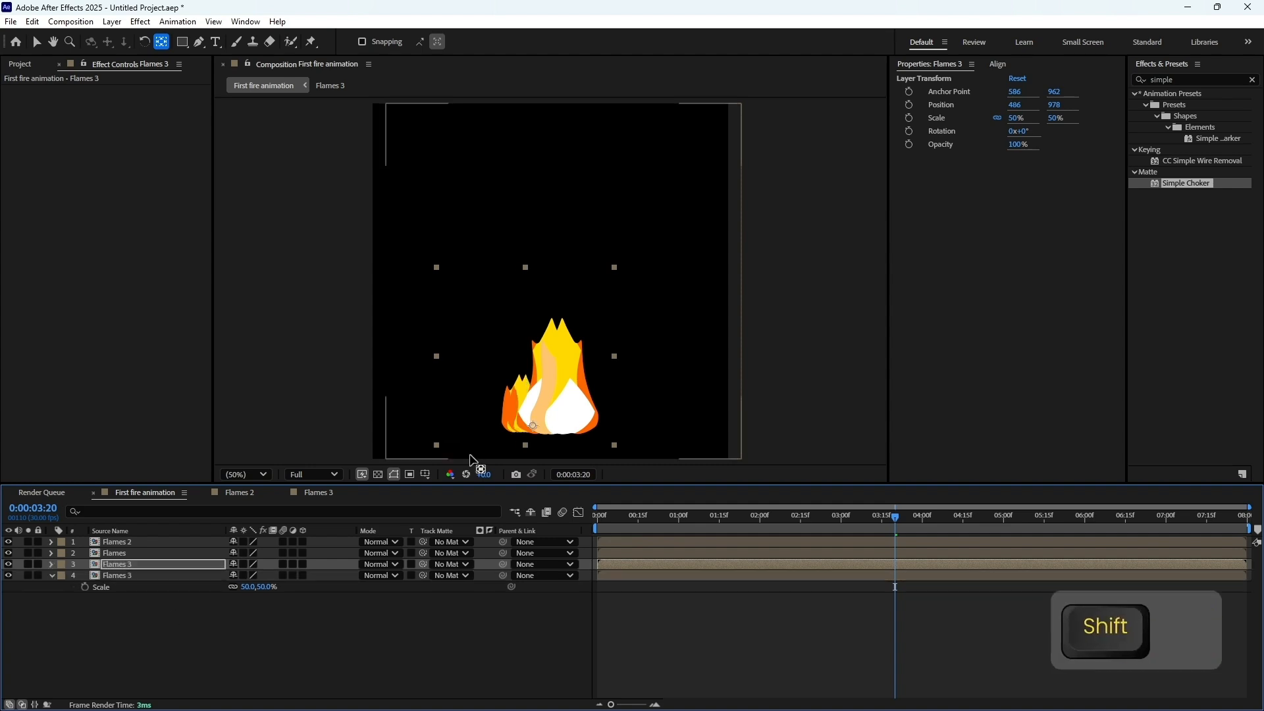
key("shift+Right")
key("shift+Right")
key("Right")
key("Right")
Flip the Flames 3 copy horizontally, nudge it left to position 676, 978, and preview the fire
right_click(170, 562)
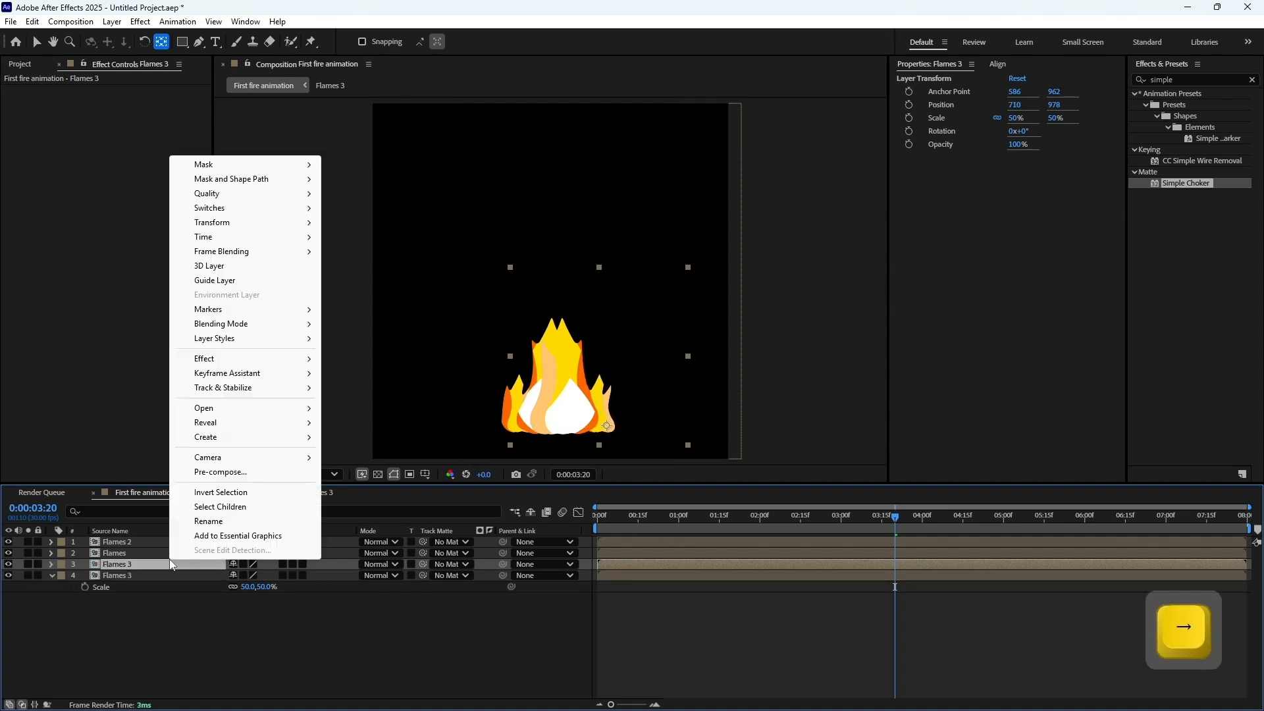
mouse_move(212, 222)
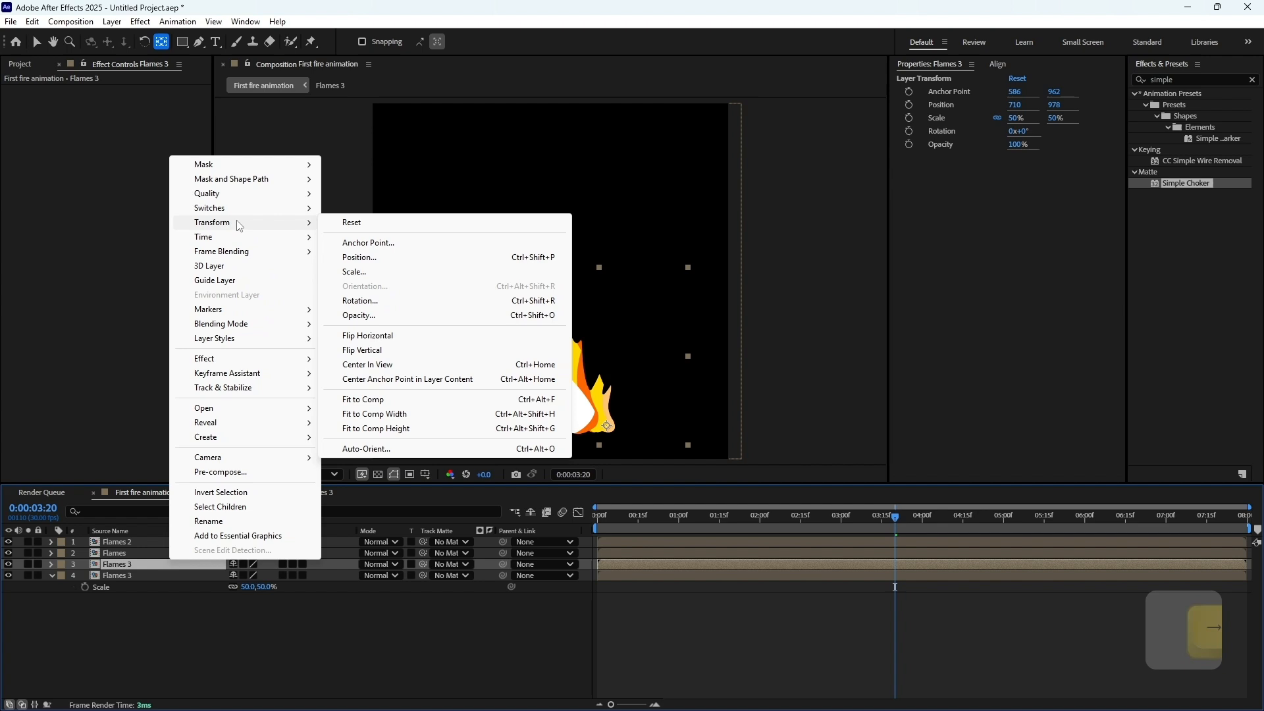
left_click(406, 337)
key("shift+Left")
key("shift+Left")
key("shift+Left")
key("Left")
key("Left")
key("Left")
key("Left")
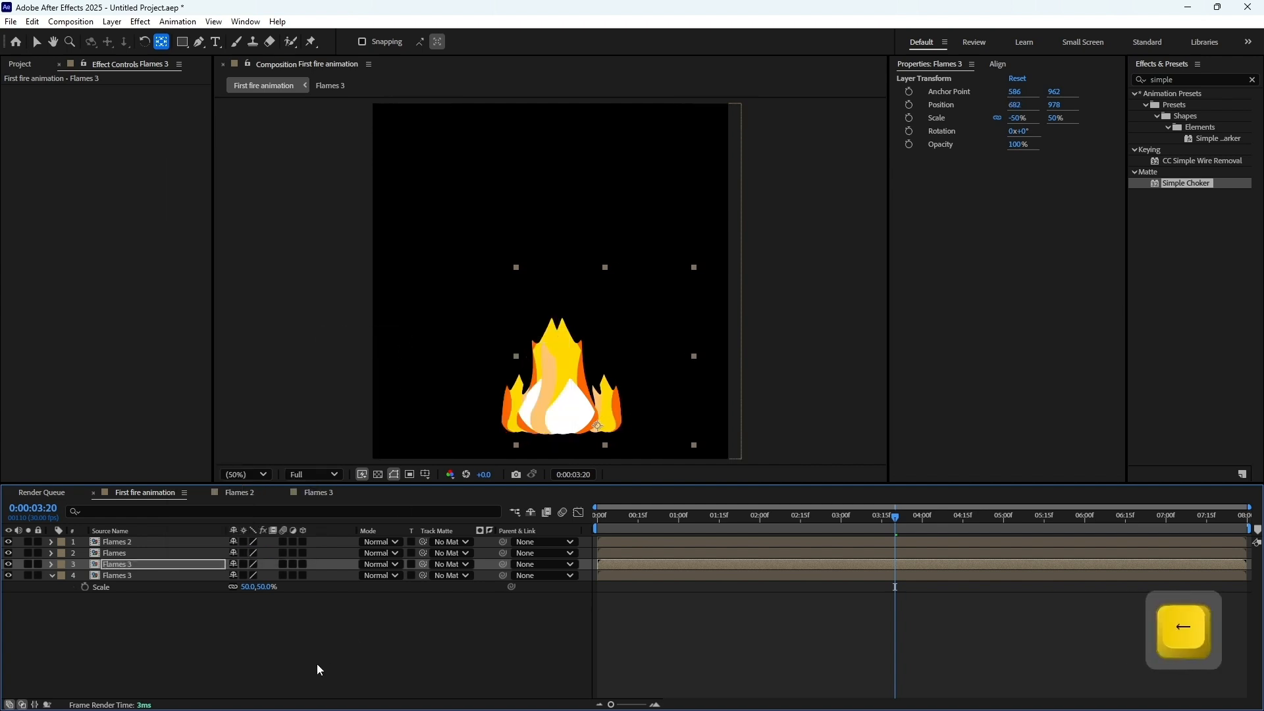
key("KP_0")
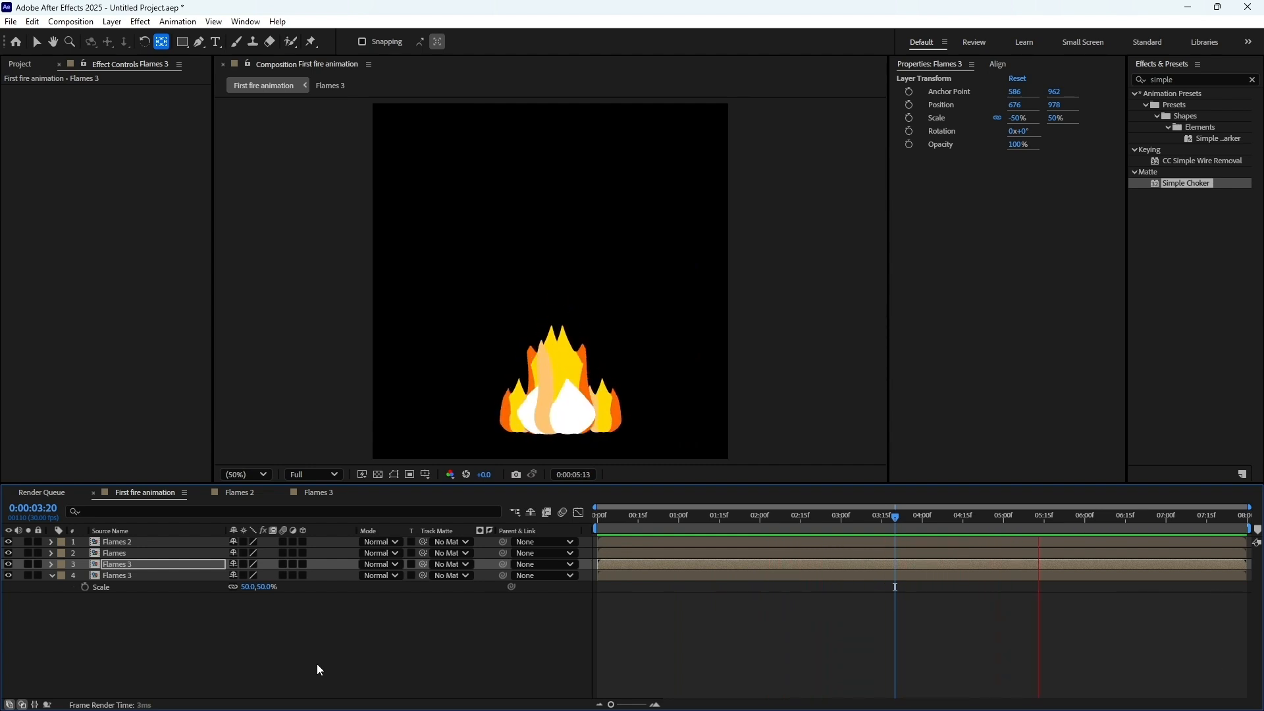
key("space")
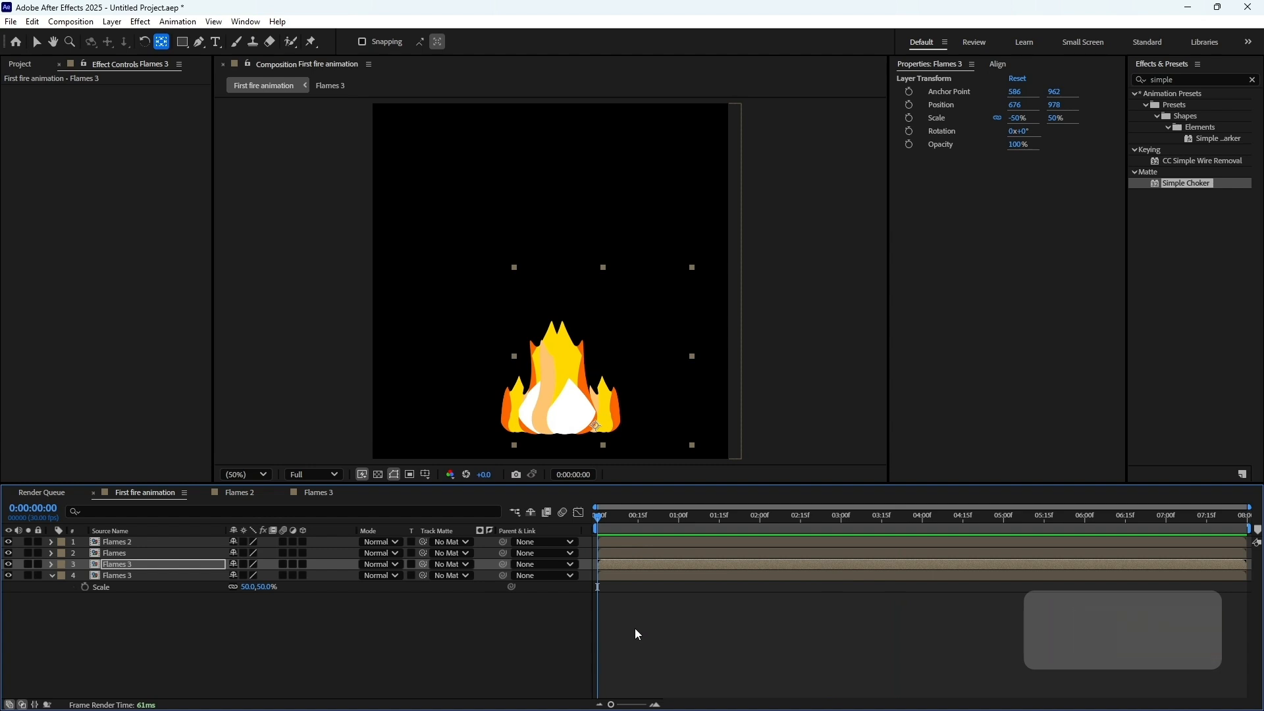
In Flames 2, set the Wave Height of Shape Layer 8's Wave Warp to 80 and return to First fire animation
double_click(113, 542)
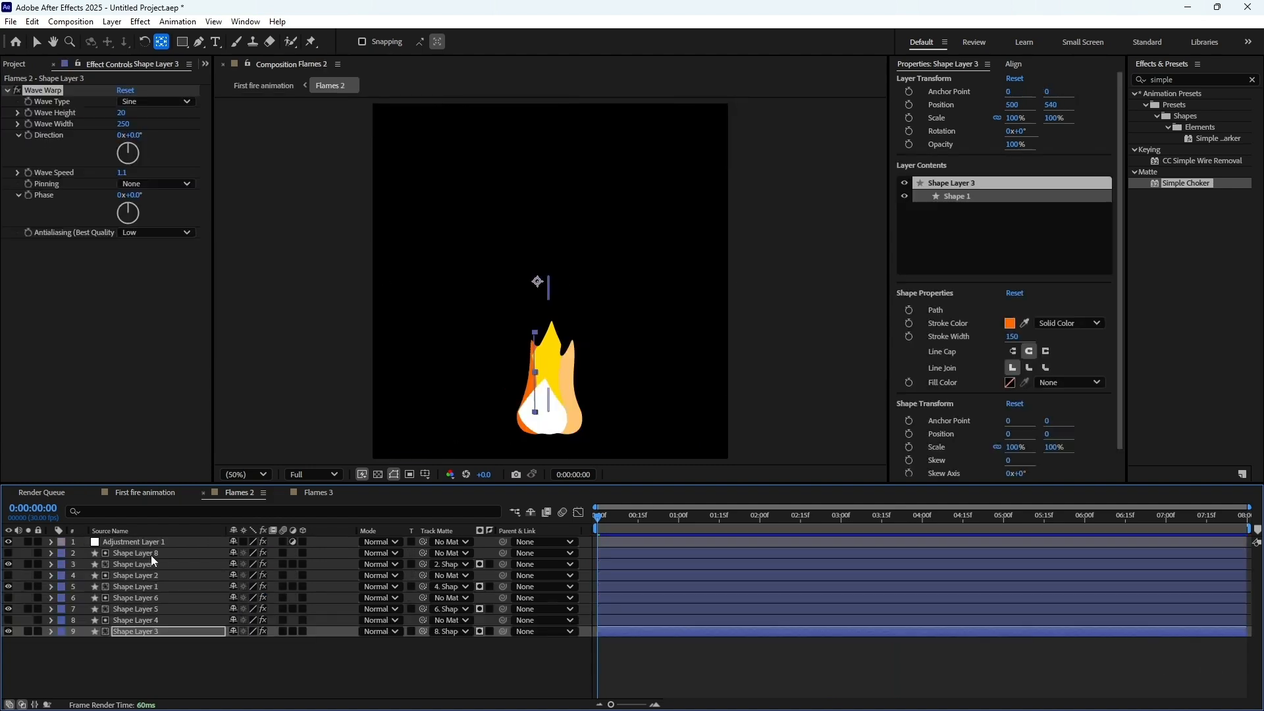
left_click(156, 555)
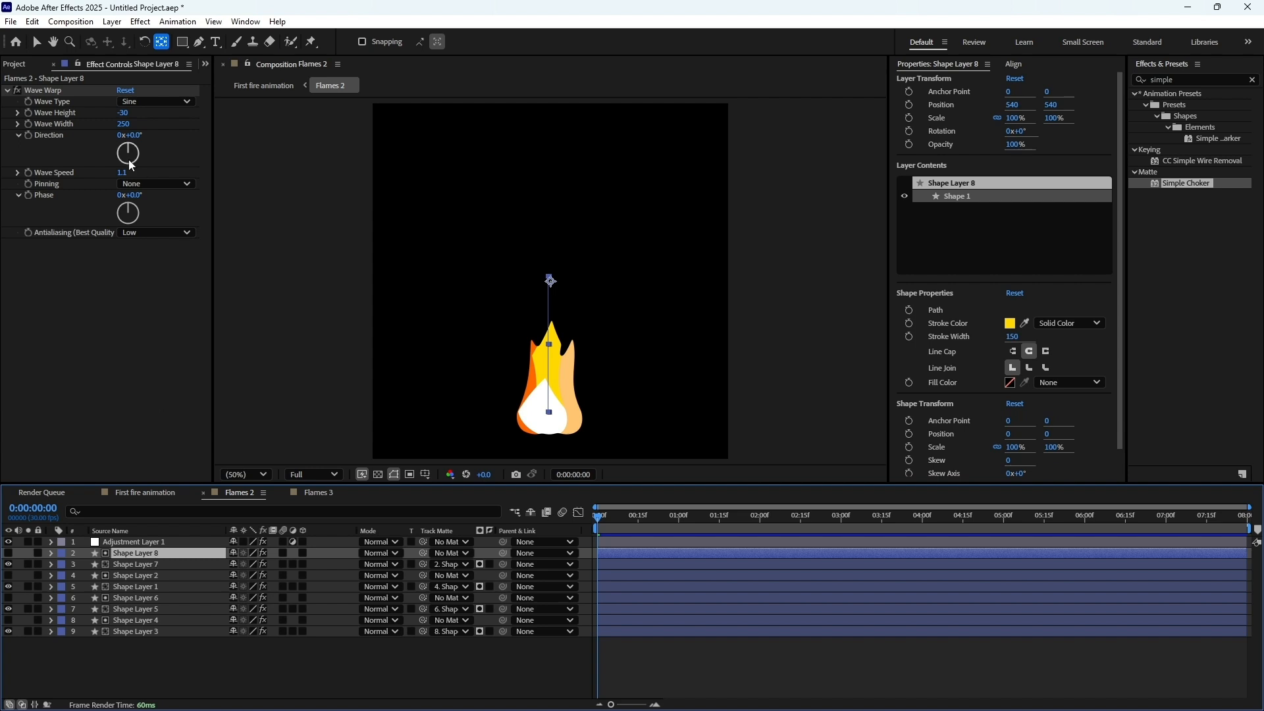
left_click(122, 112)
type("80")
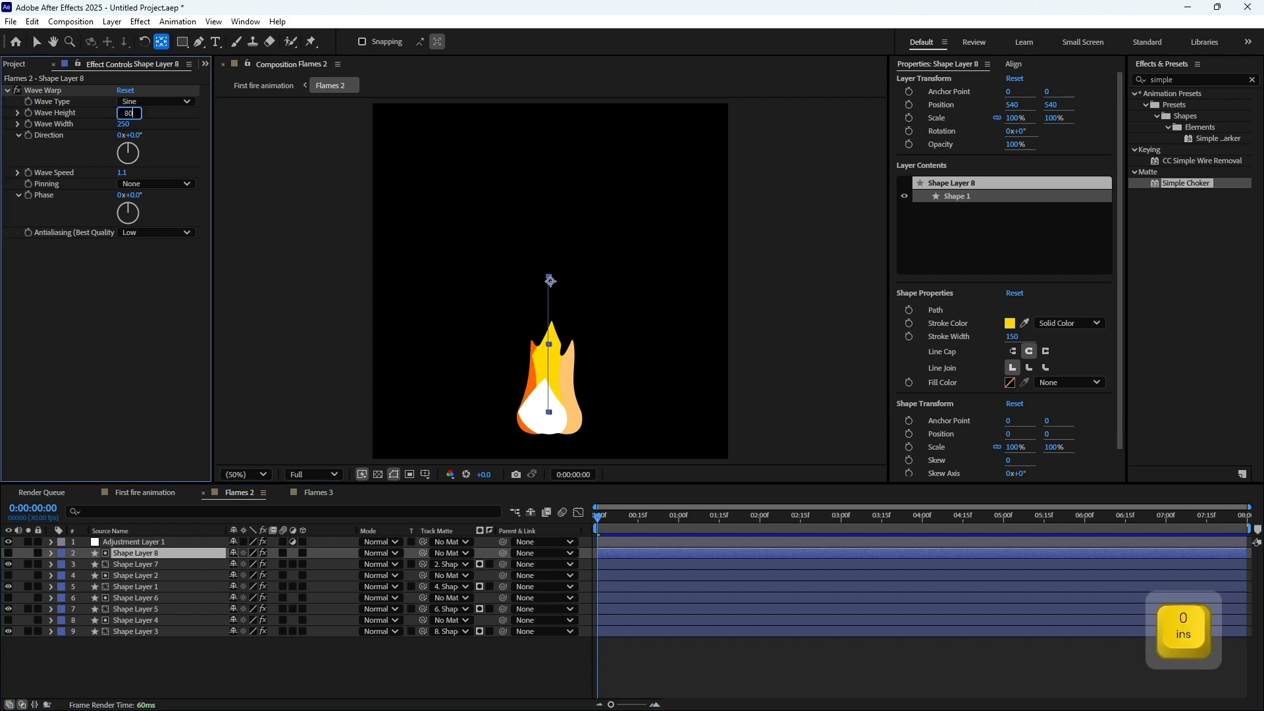
key("Return")
left_click(153, 494)
Add an adjustment layer above all the flame layers and apply the Deep Glow 2 effect to it
left_click(193, 631)
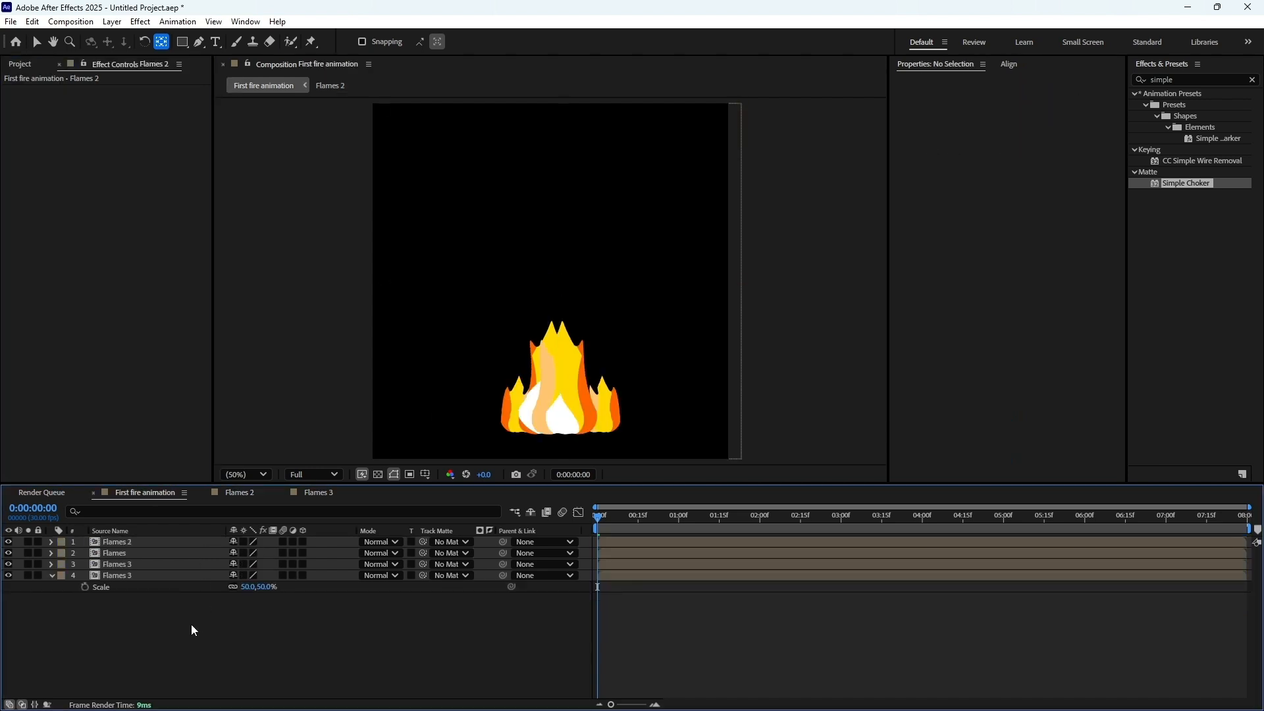
right_click(193, 631)
mouse_move(249, 461)
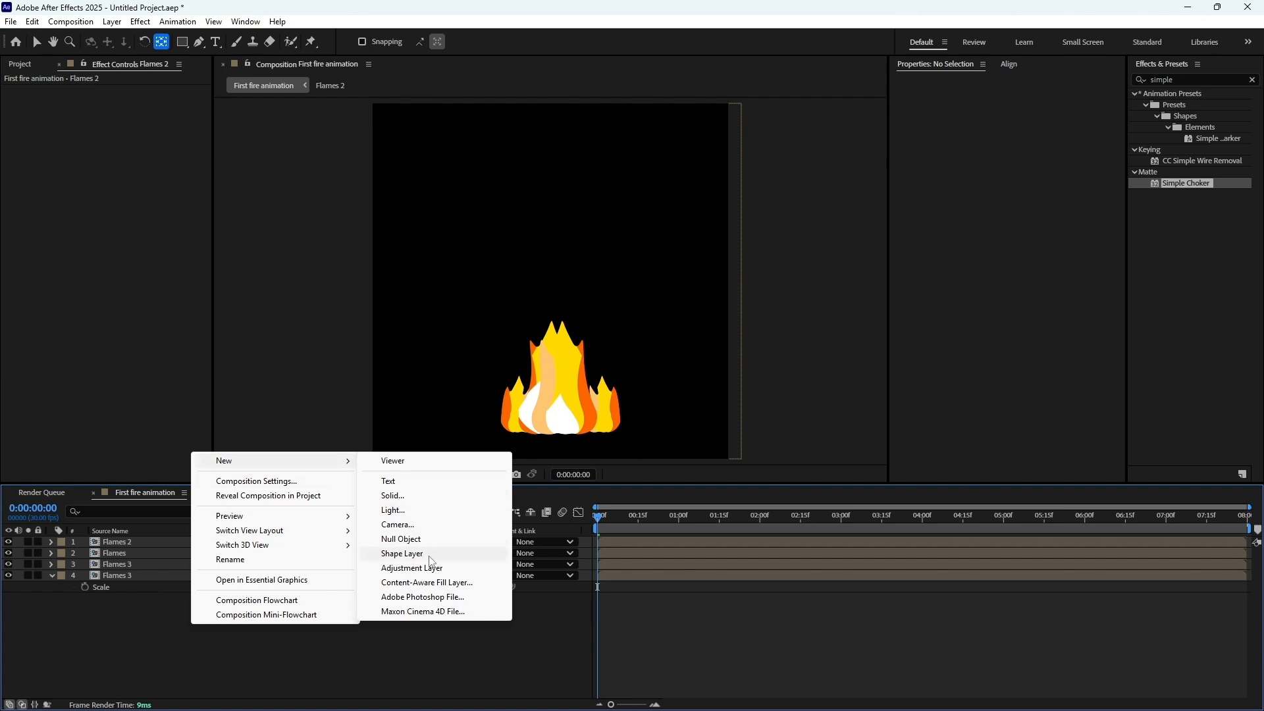
left_click(432, 566)
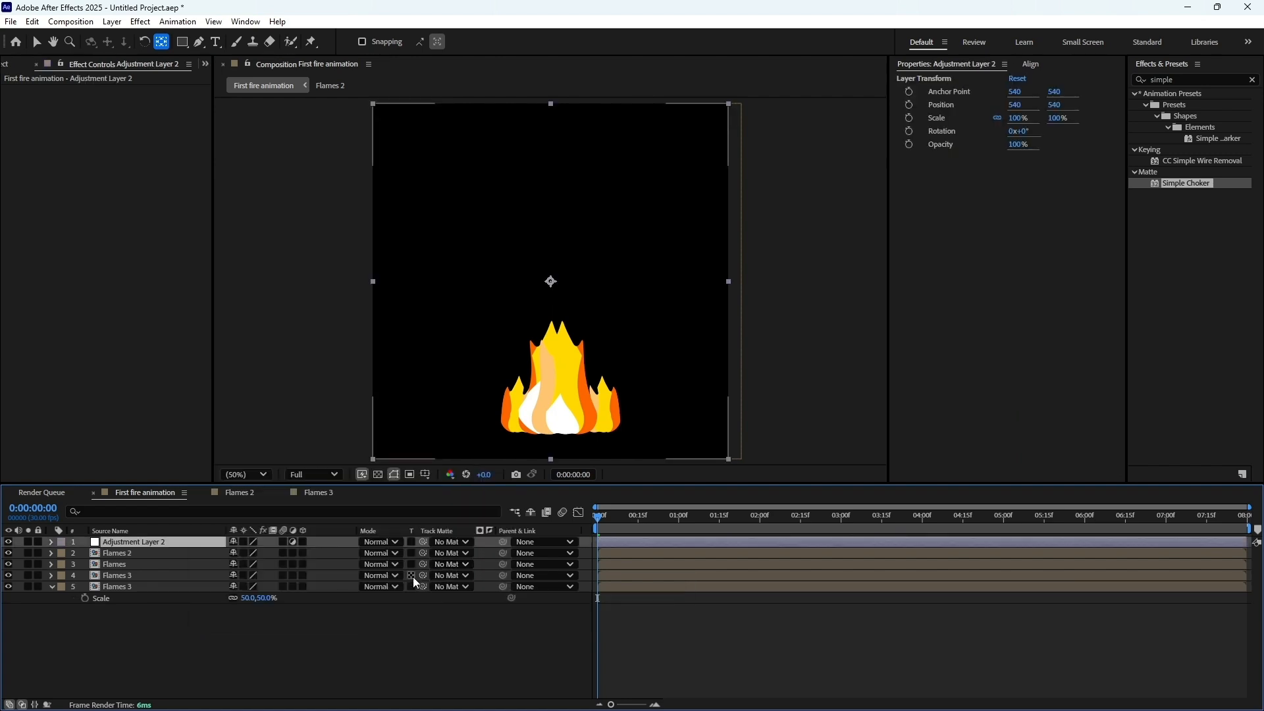
left_click(1222, 78)
key("BackSpace")
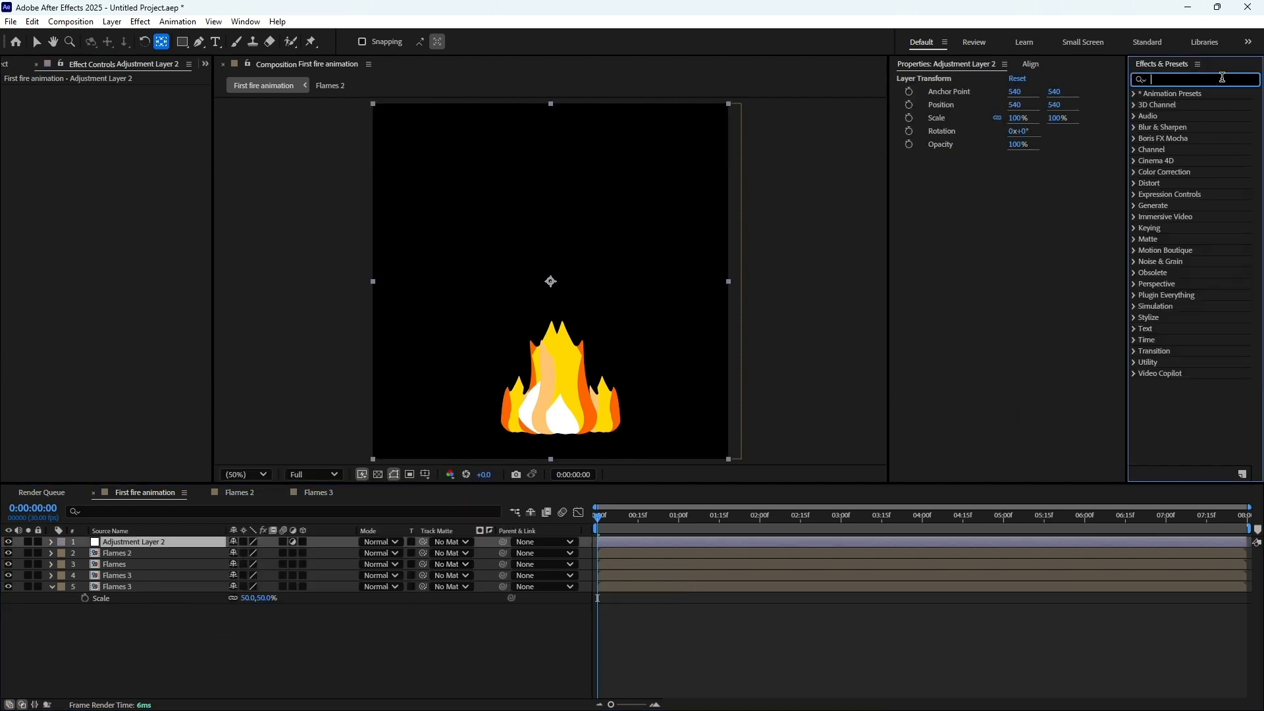
type("dee")
left_click_drag(1182, 161, 206, 544)
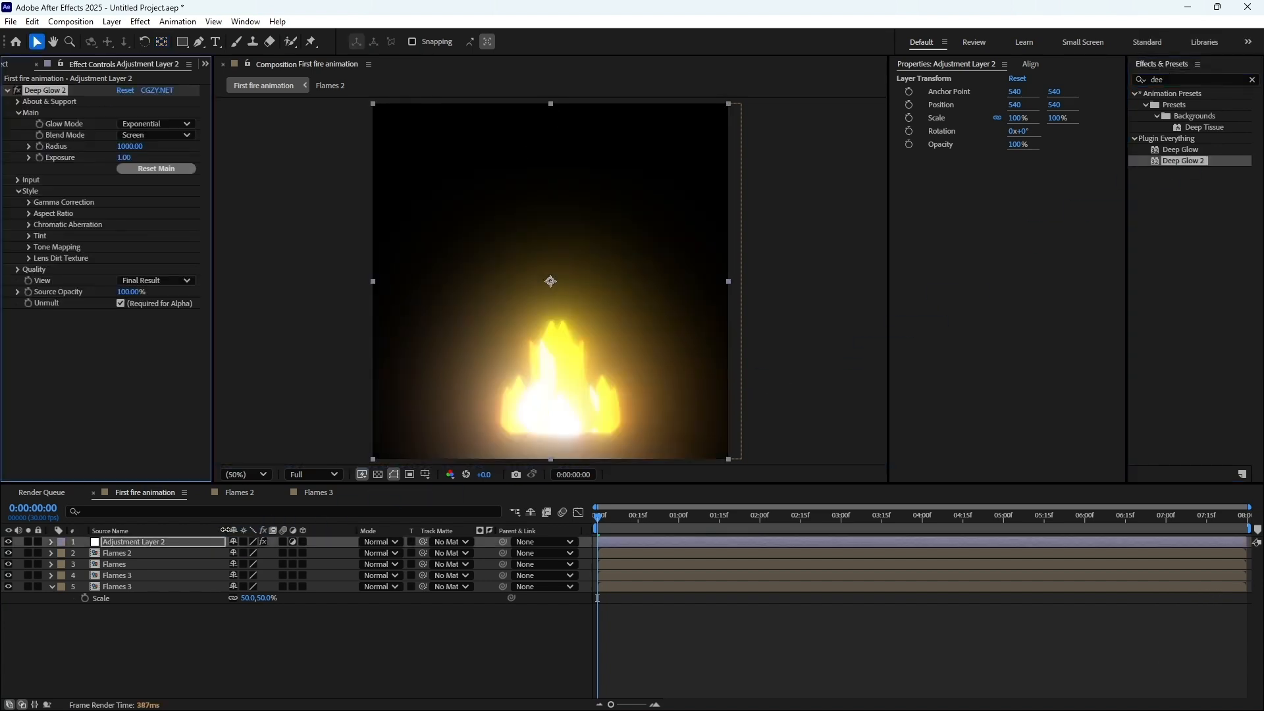
Set Deep Glow 2's Radius to 300 and its Exposure to 0.02
left_click(125, 158)
type("0.01")
key("Return")
left_click(130, 146)
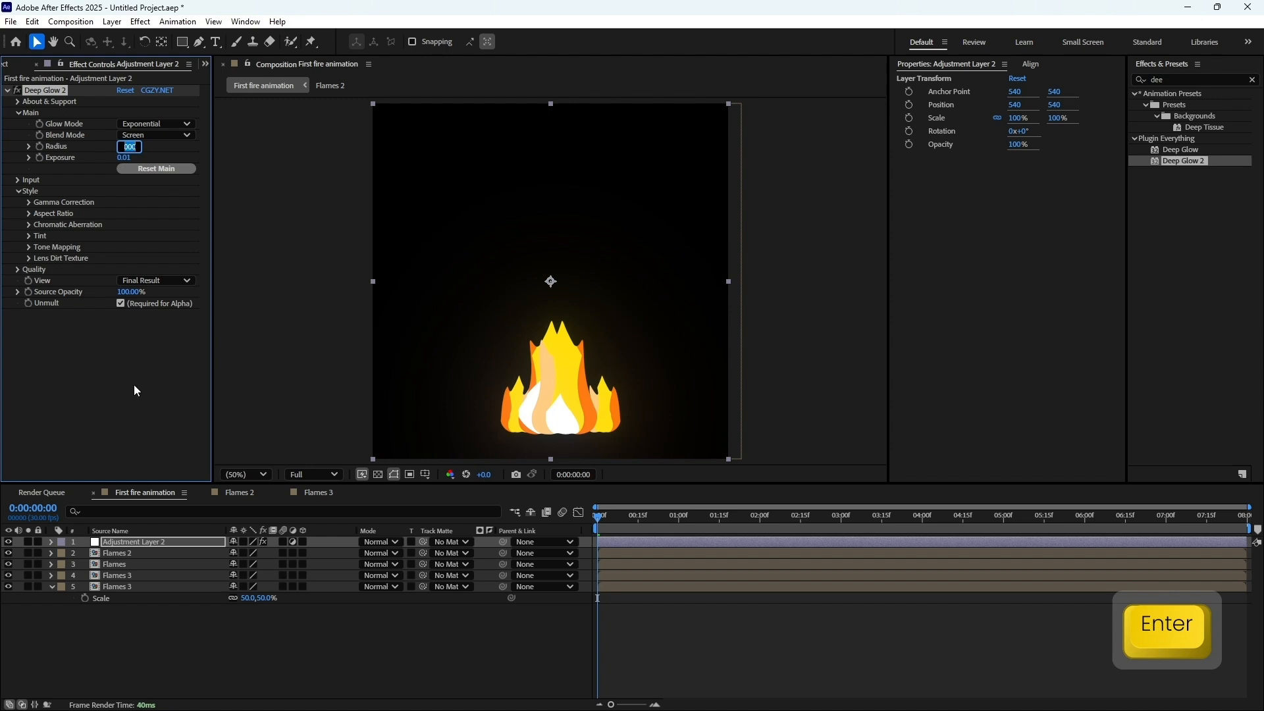
key("Return")
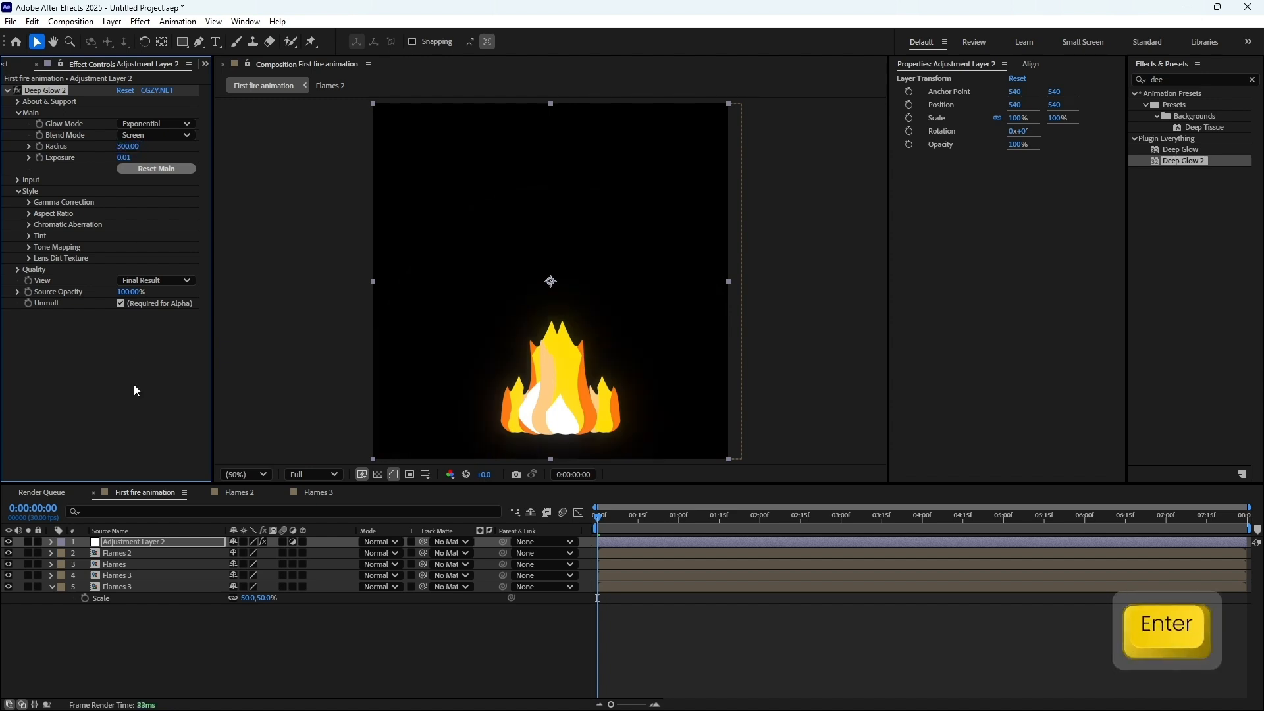
left_click_drag(126, 158, 121, 156)
left_click(152, 384)
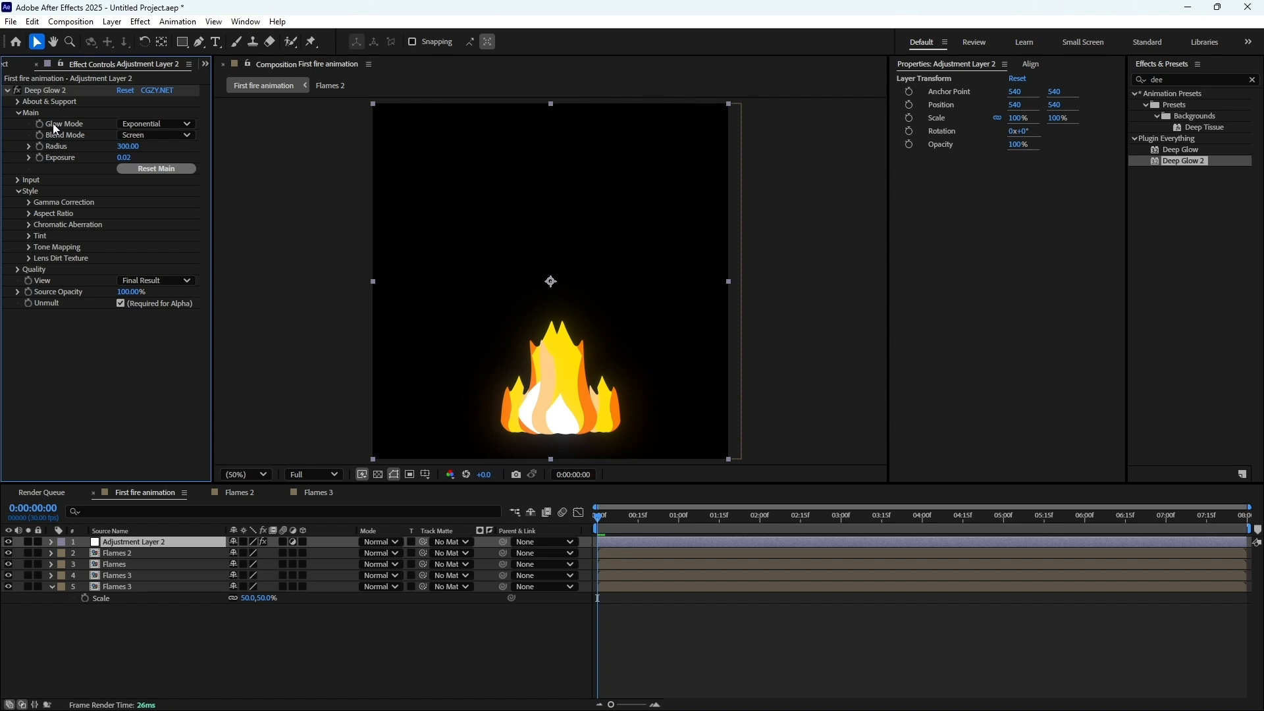
Add the expression wiggle(8,50) to Deep Glow 2's Radius and preview the flickering glow
left_click(40, 147, "alt")
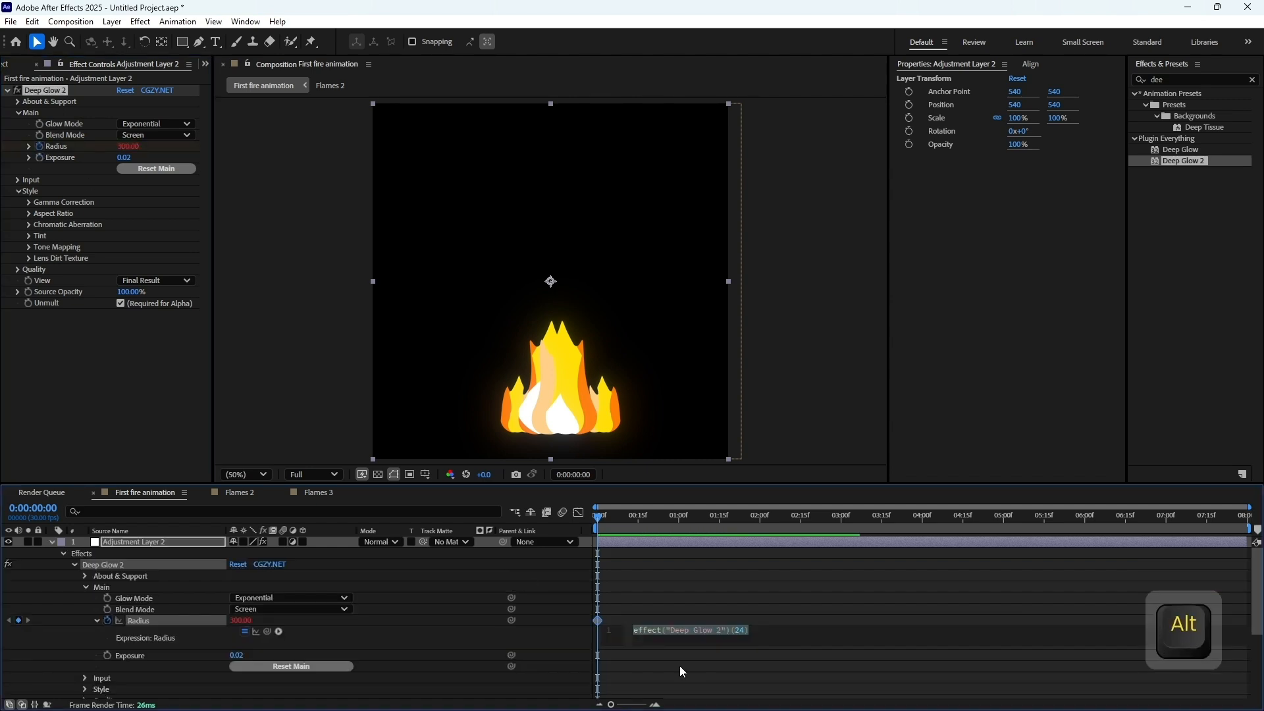
type("wigg")
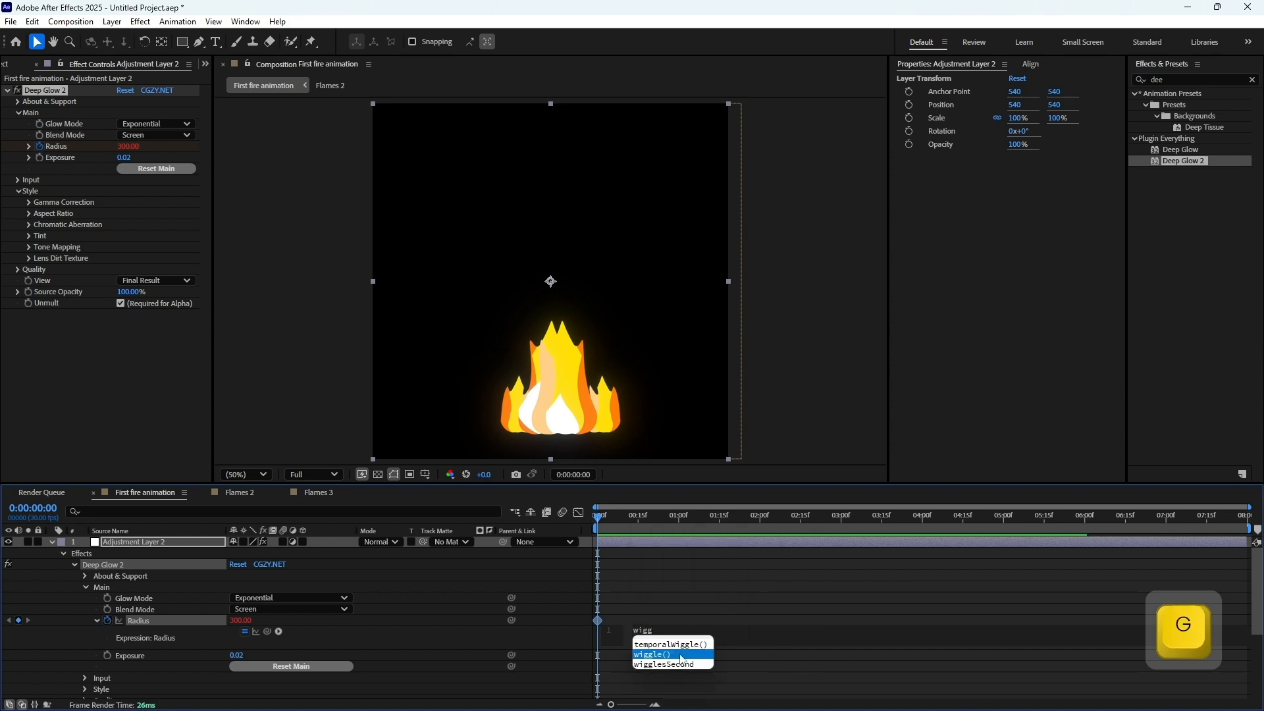
left_click(680, 657)
type("8,")
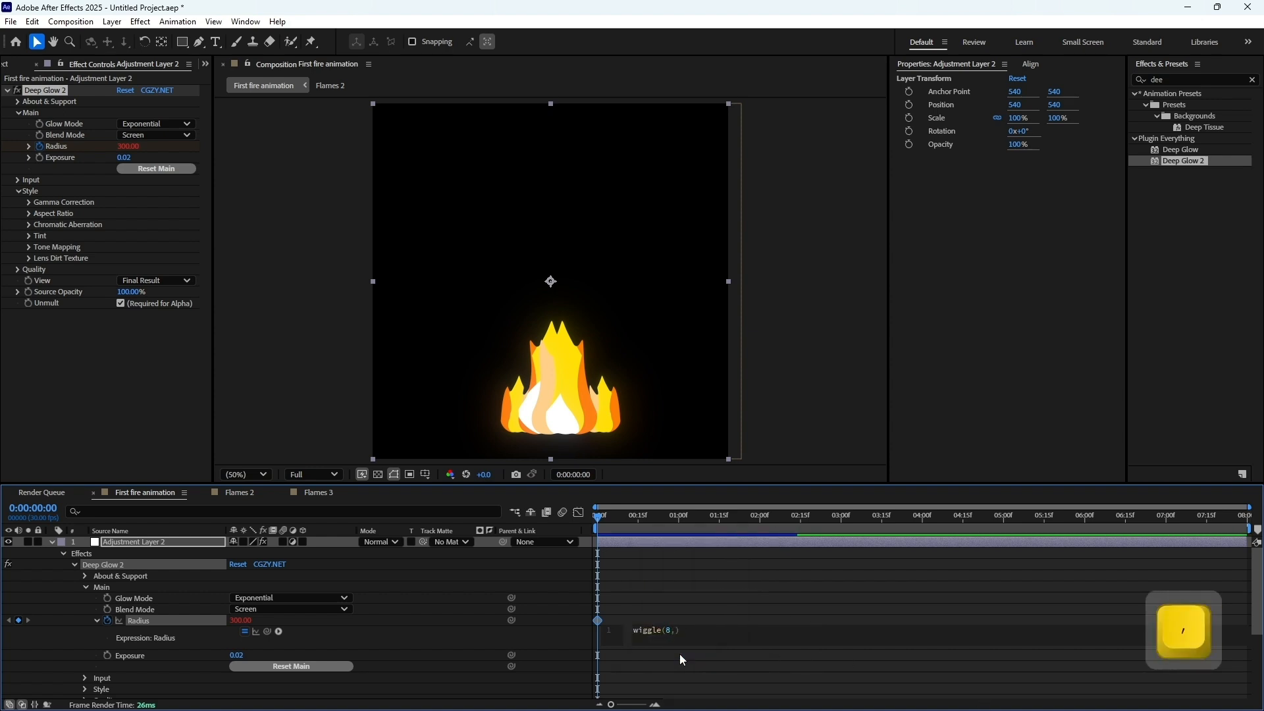
type("500")
key("BackSpace")
left_click(731, 616)
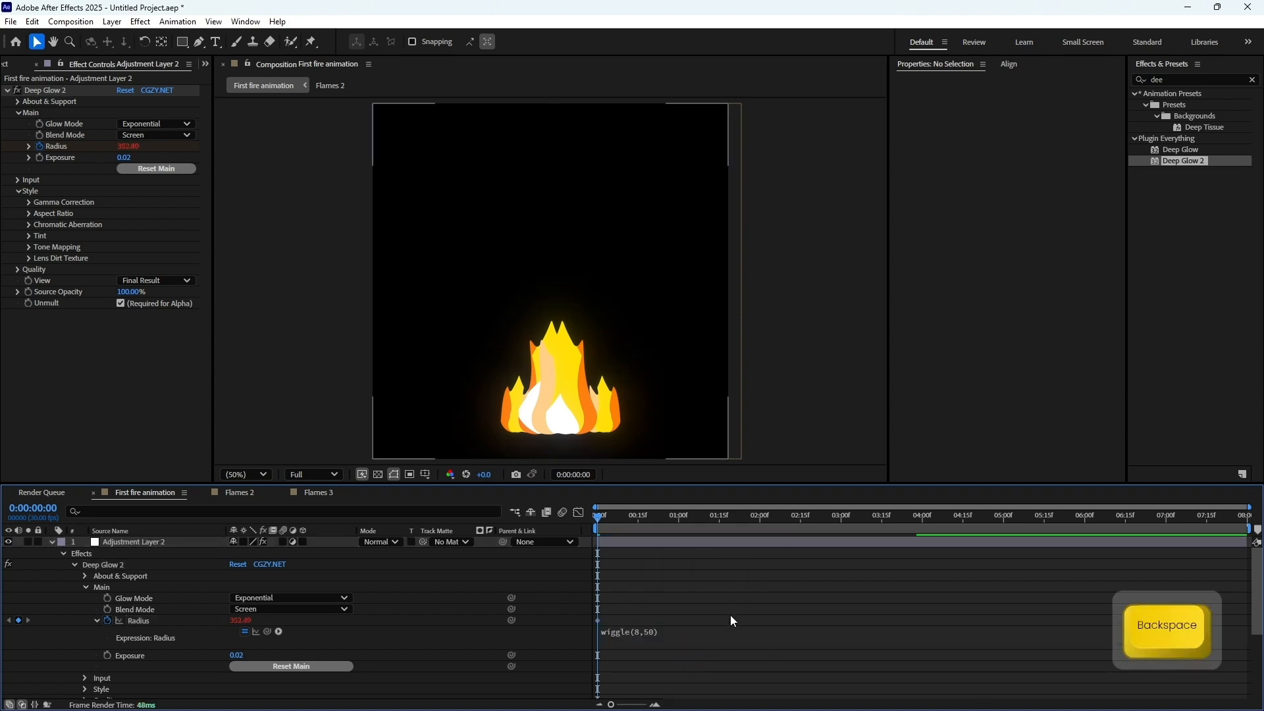
key("KP_0")
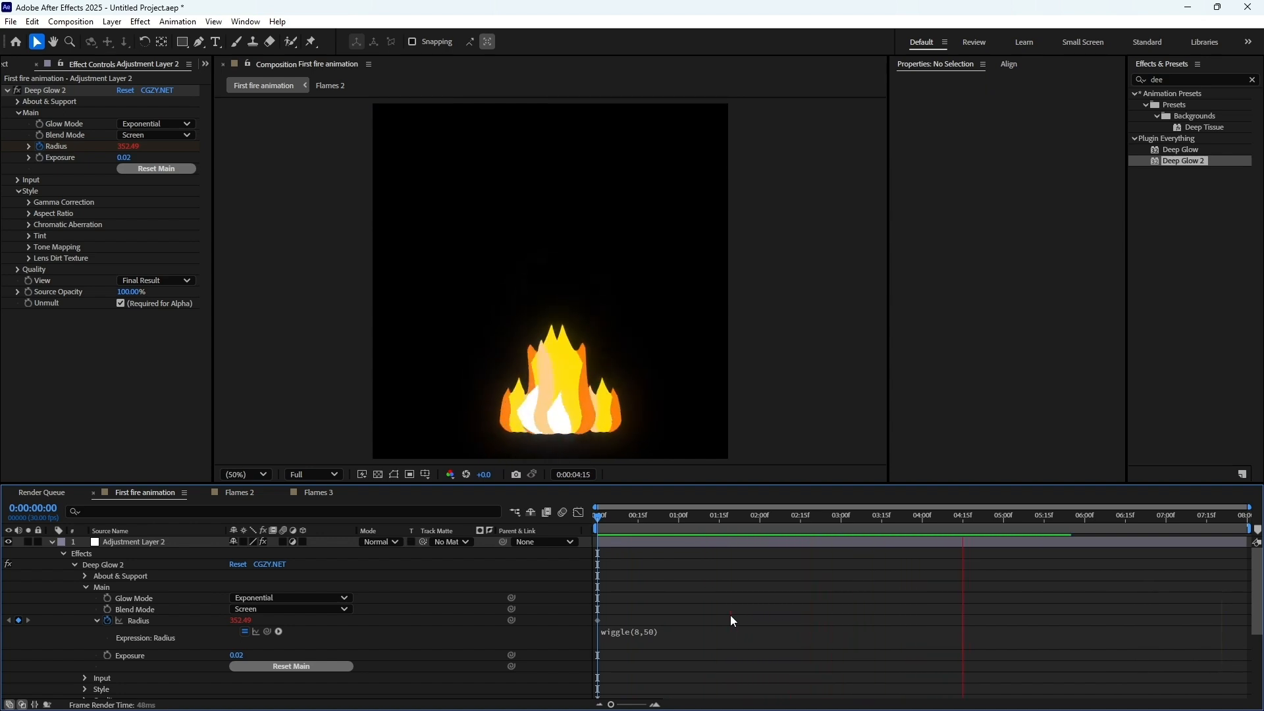
key("space")
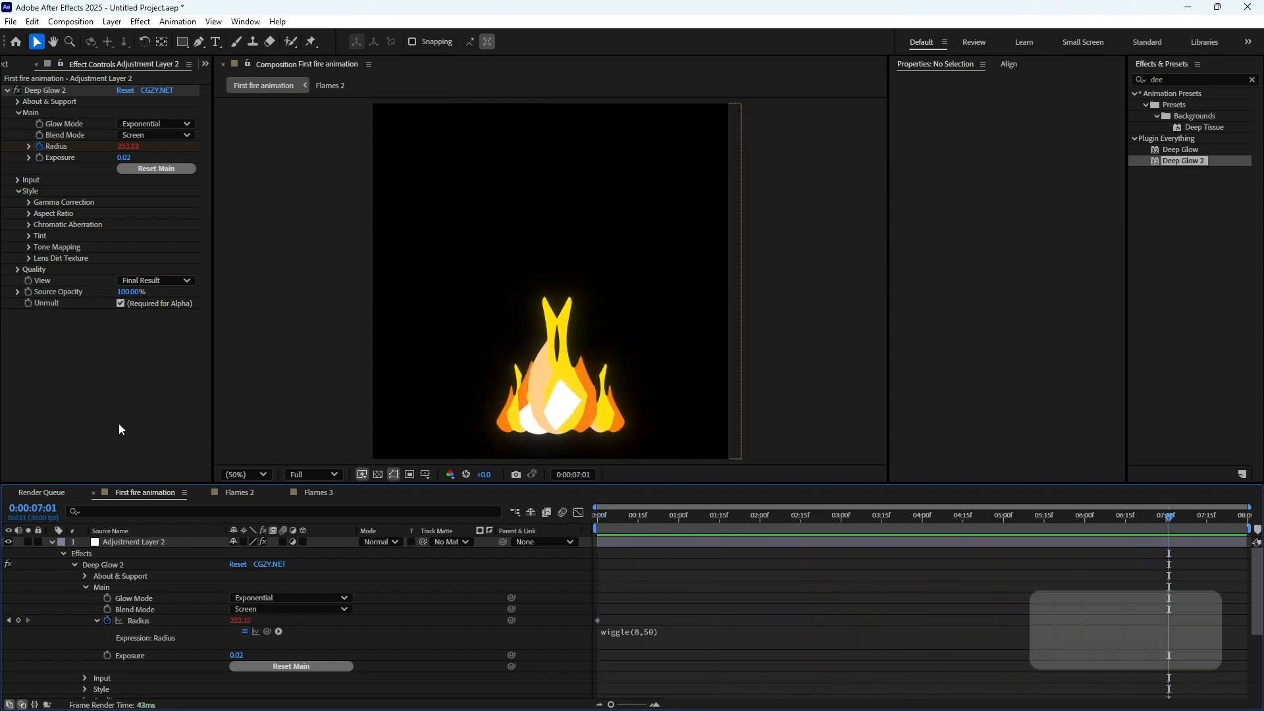
Create a new 1080 x 1080, 30 fps composition named Spark
left_click(8, 63)
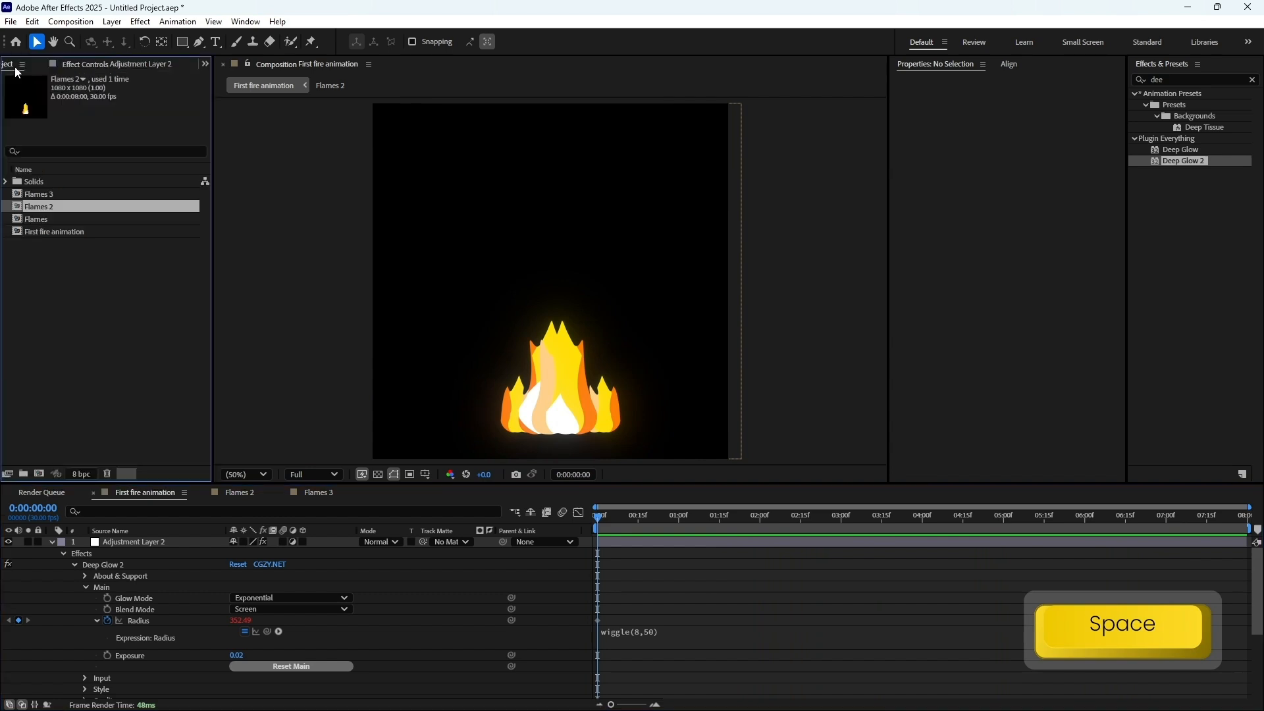
right_click(66, 320)
left_click(92, 328)
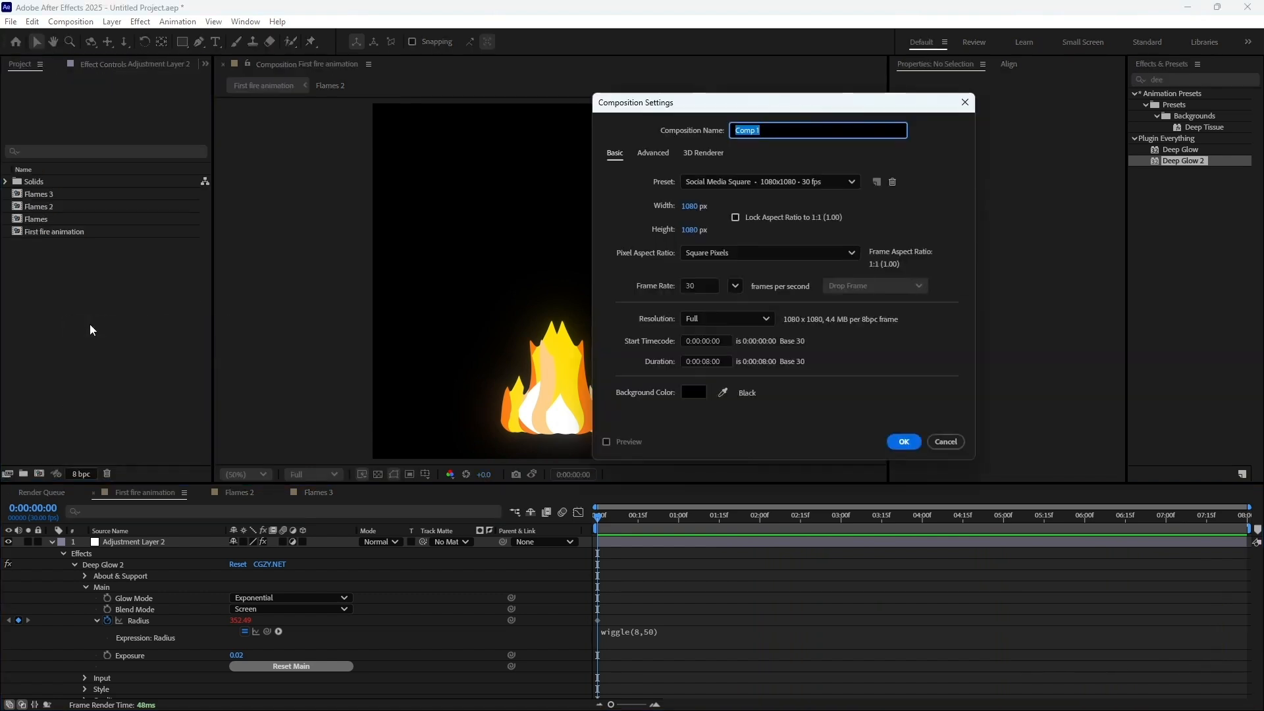
type("Sp")
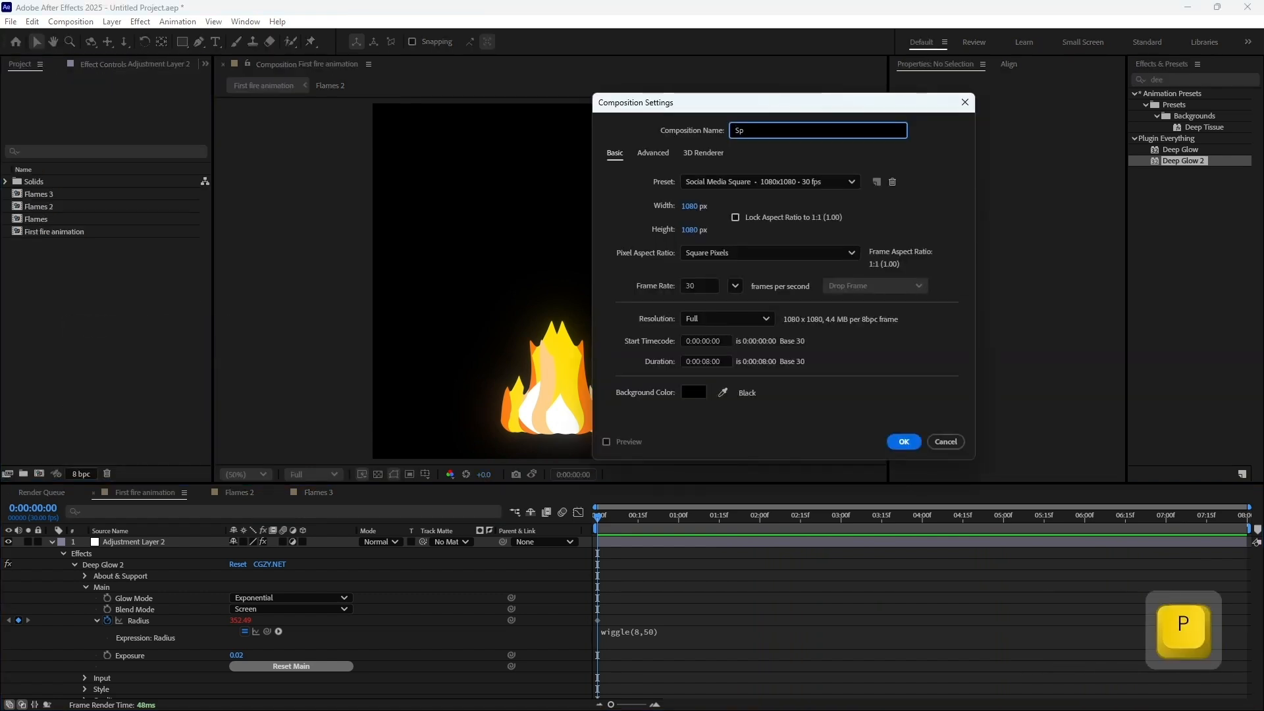
type("ark")
key("Return")
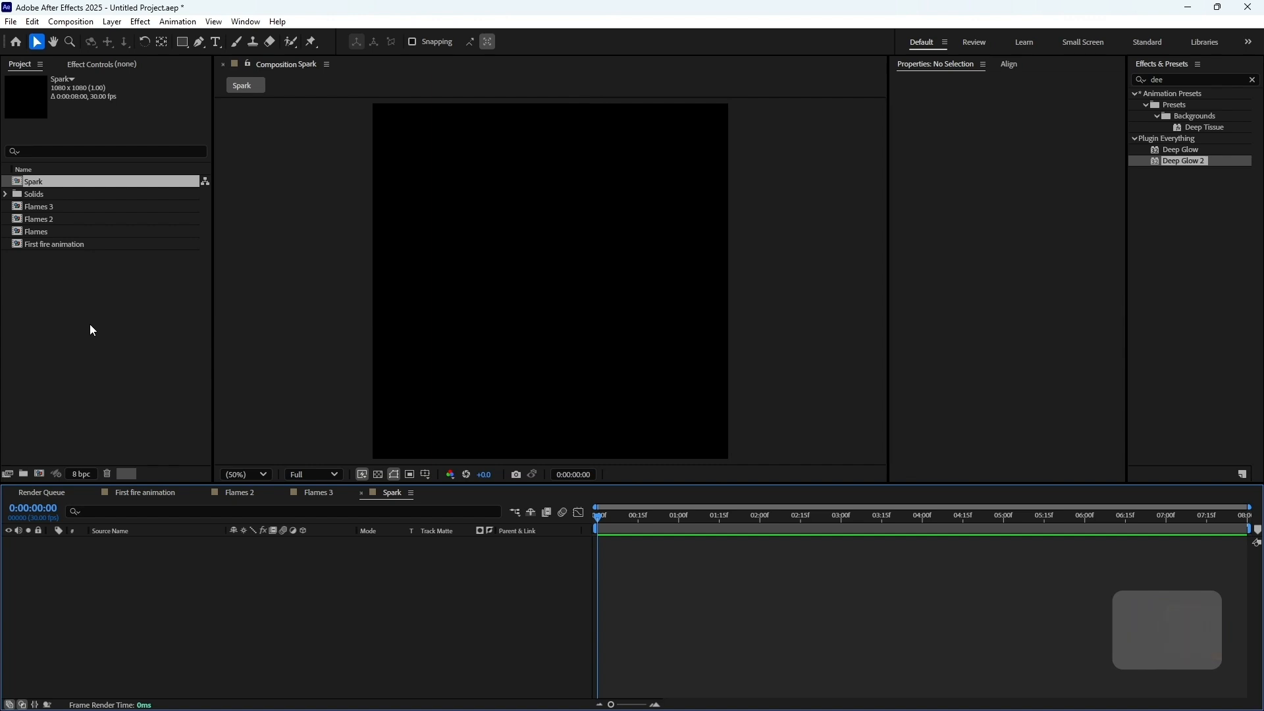
Add a black 1080 x 1080 px solid named Spark to the Spark composition
right_click(199, 570)
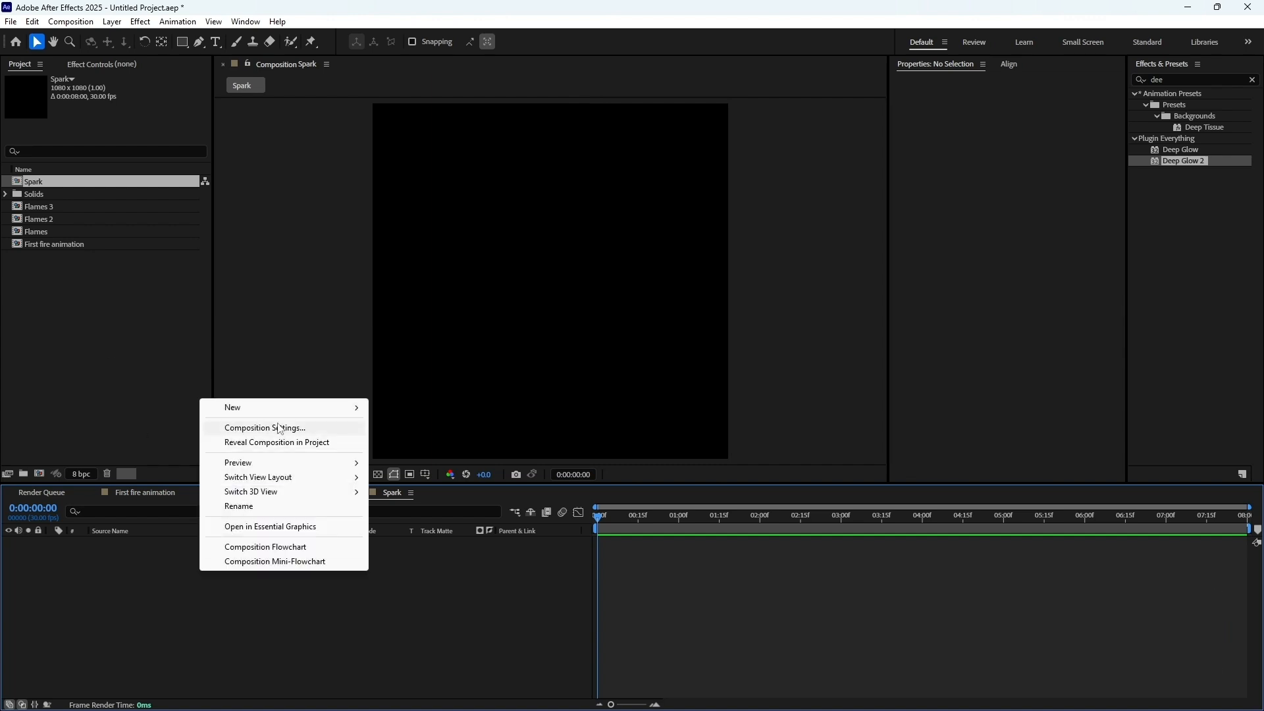
mouse_move(300, 409)
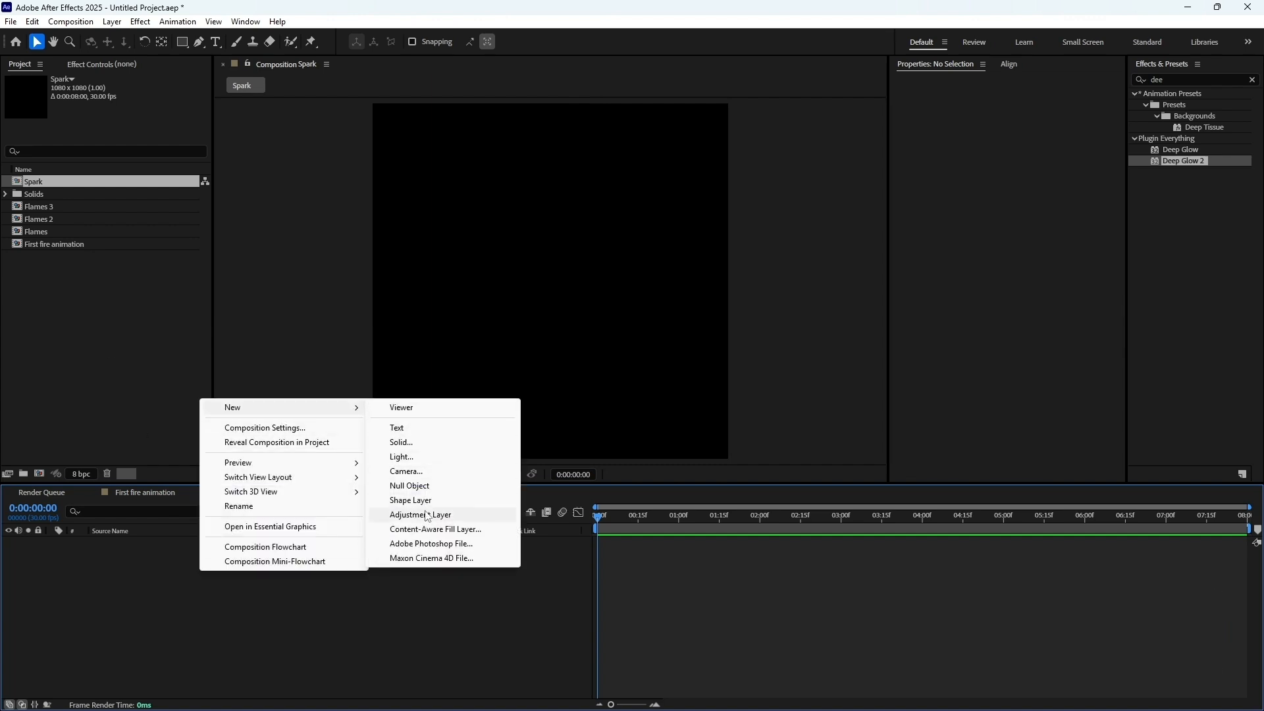
left_click(405, 442)
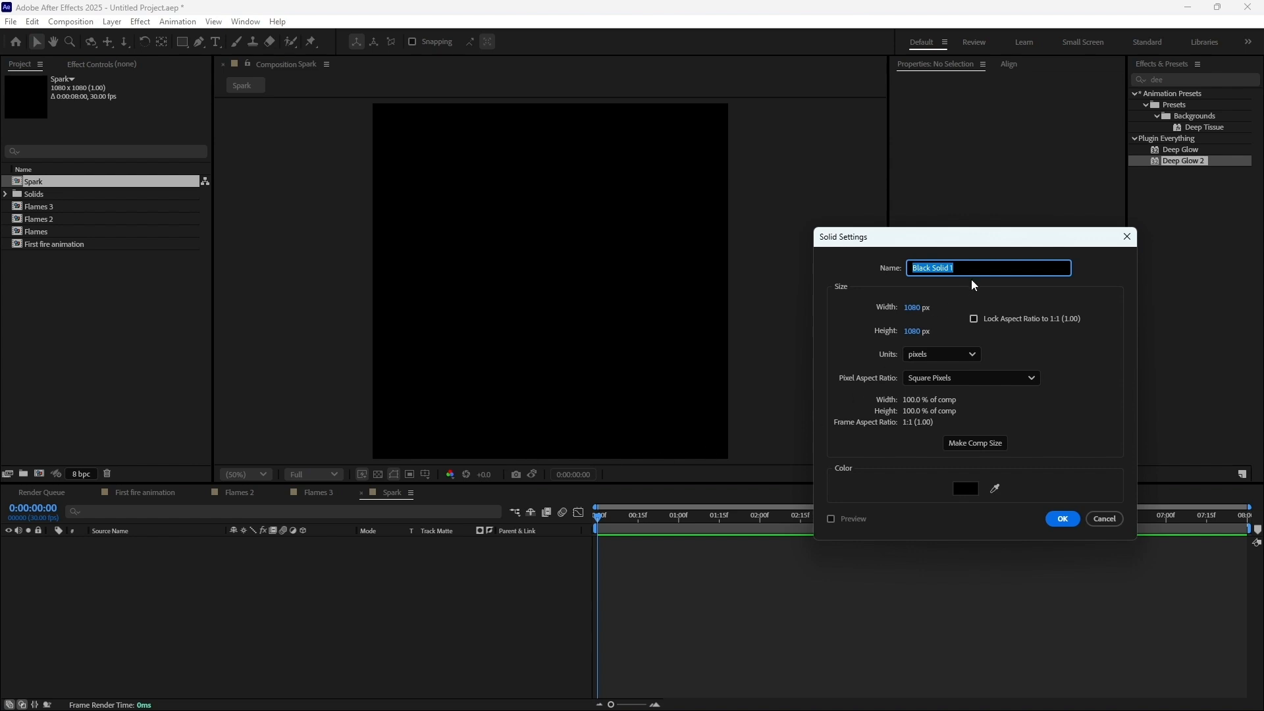
type("Spark")
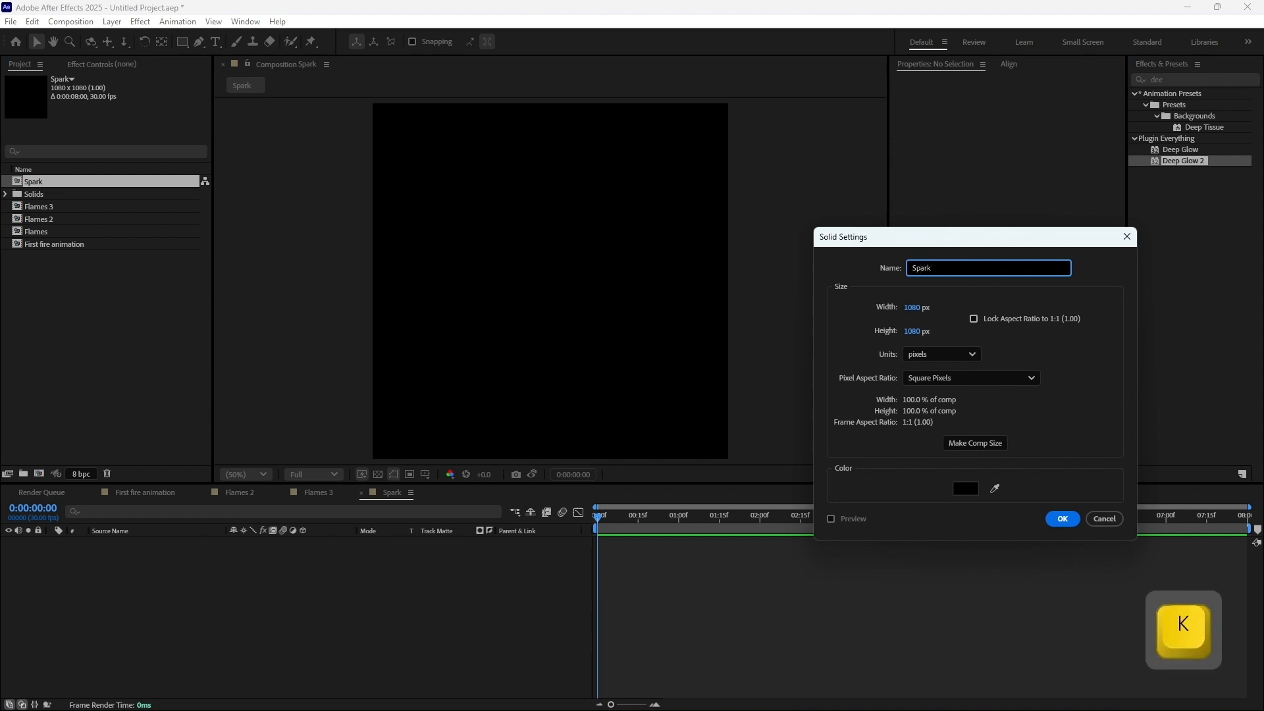
left_click(1070, 522)
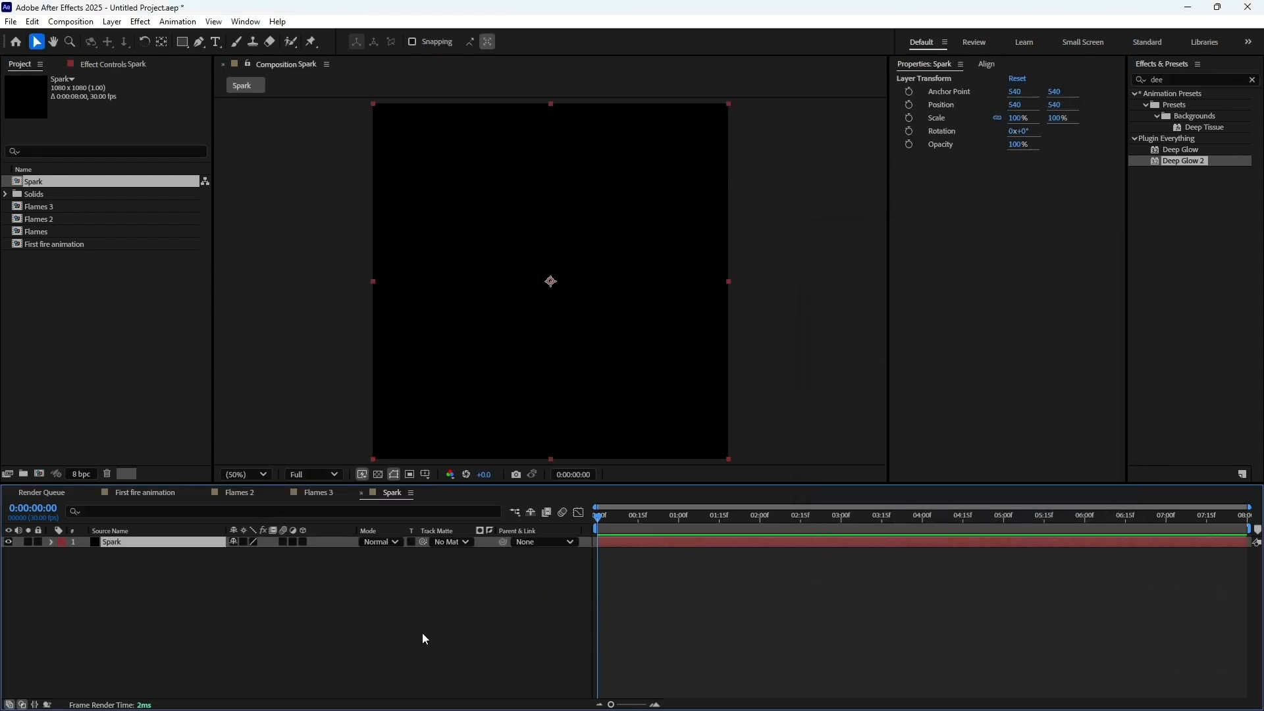
Apply the CC Particle Systems II effect to the Spark solid and scrub to 0:00:01:14 to view the particles
left_click(1252, 79)
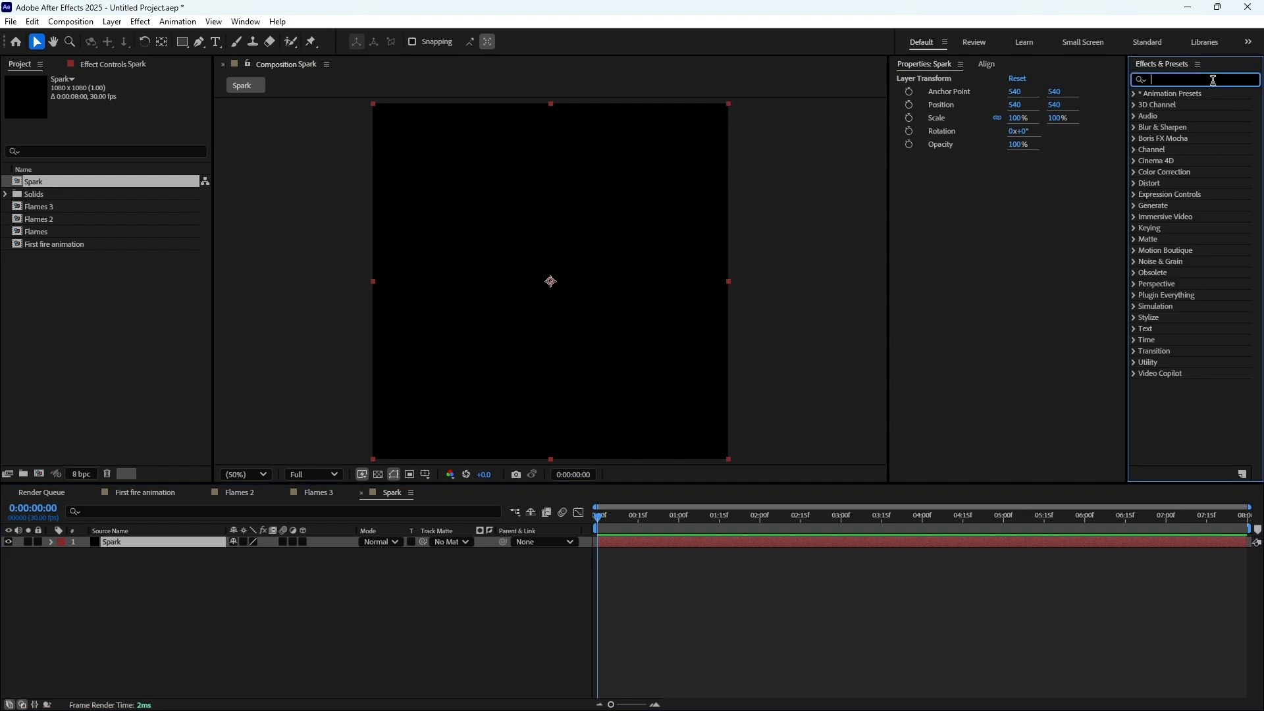
type("cc par")
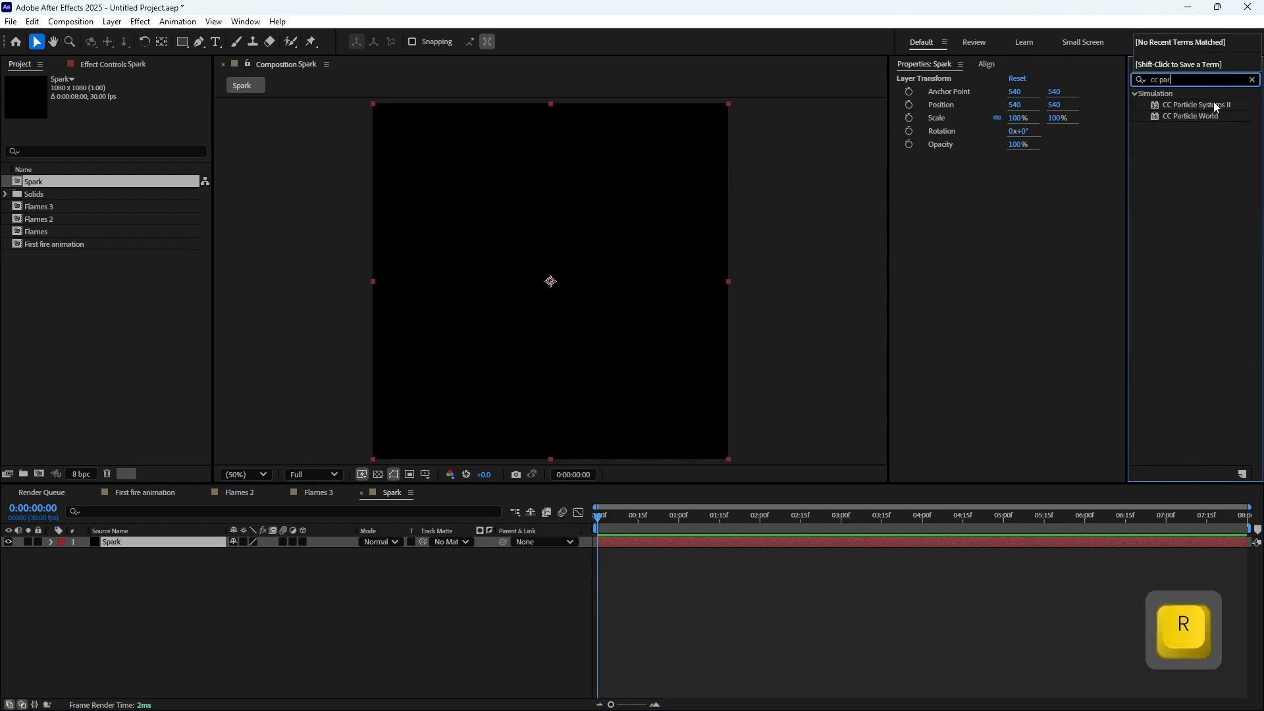
left_click_drag(1214, 104, 672, 541)
left_click_drag(600, 515, 718, 522)
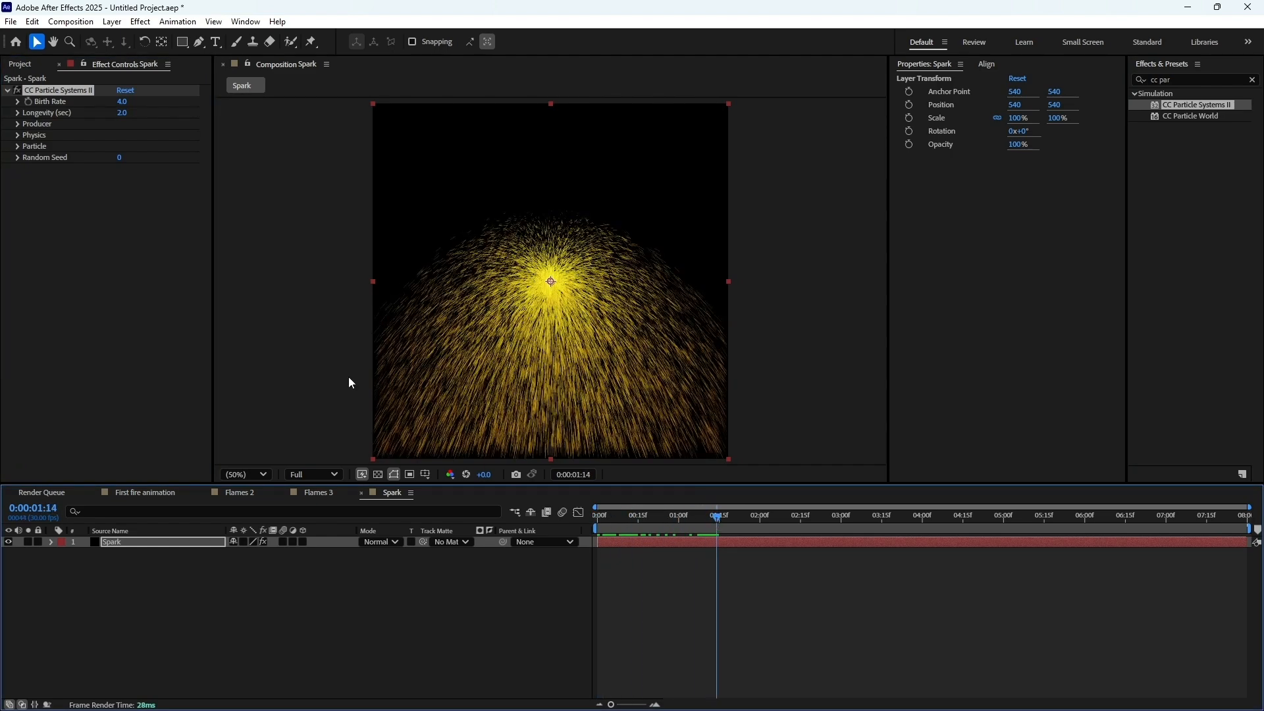
Set CC Particle Systems II's Birth Rate to 0.1 and its Longevity to 1.1 seconds
left_click(123, 101)
type("0.1")
key("Return")
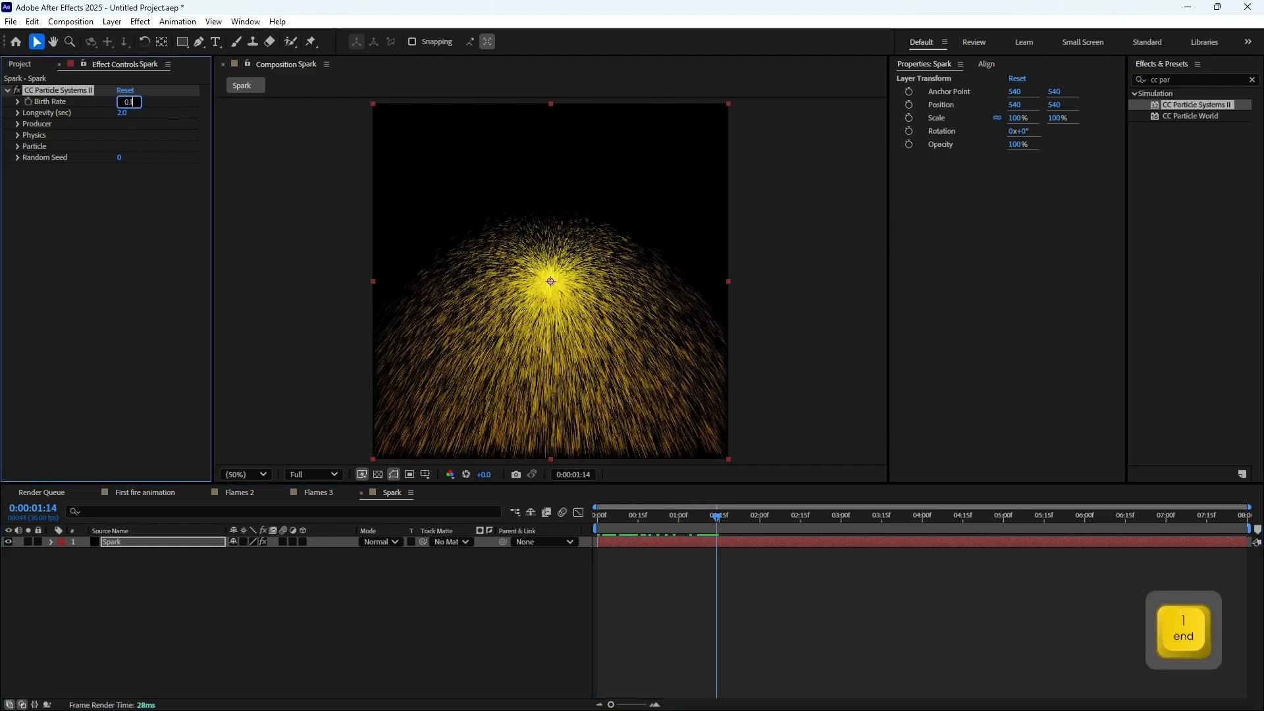
left_click(122, 112)
type("1")
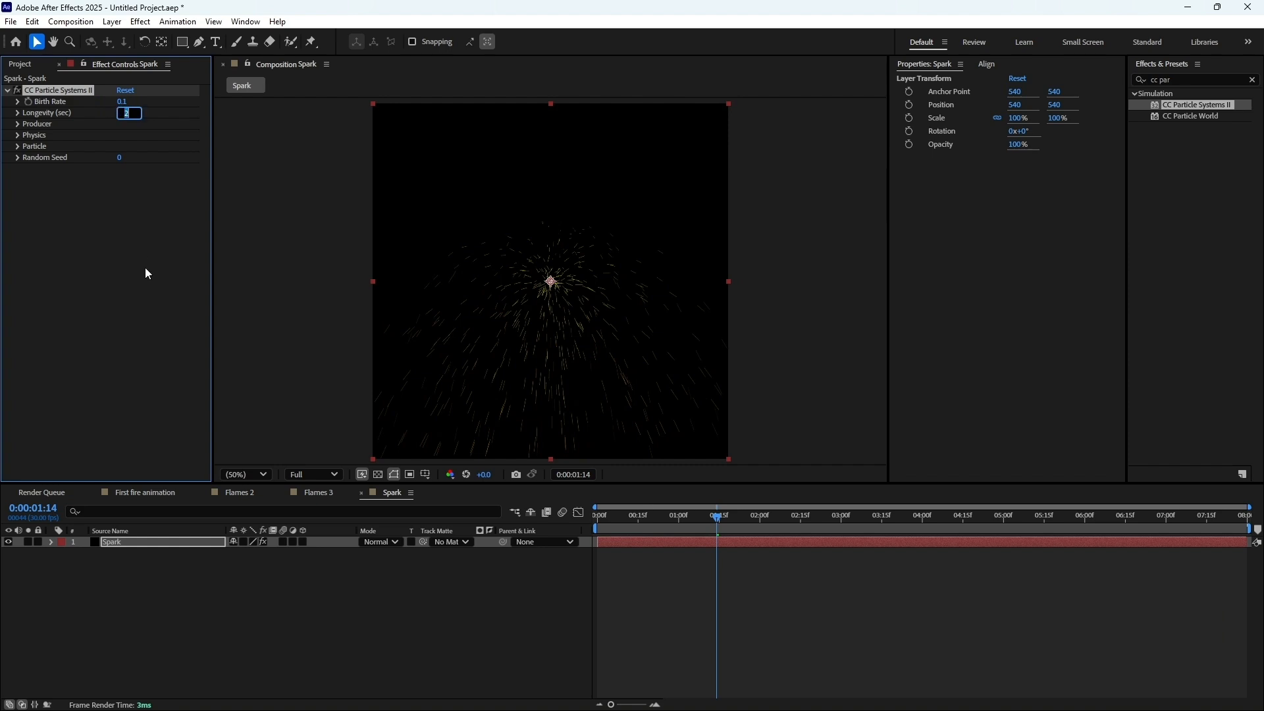
type(".1")
key("Return")
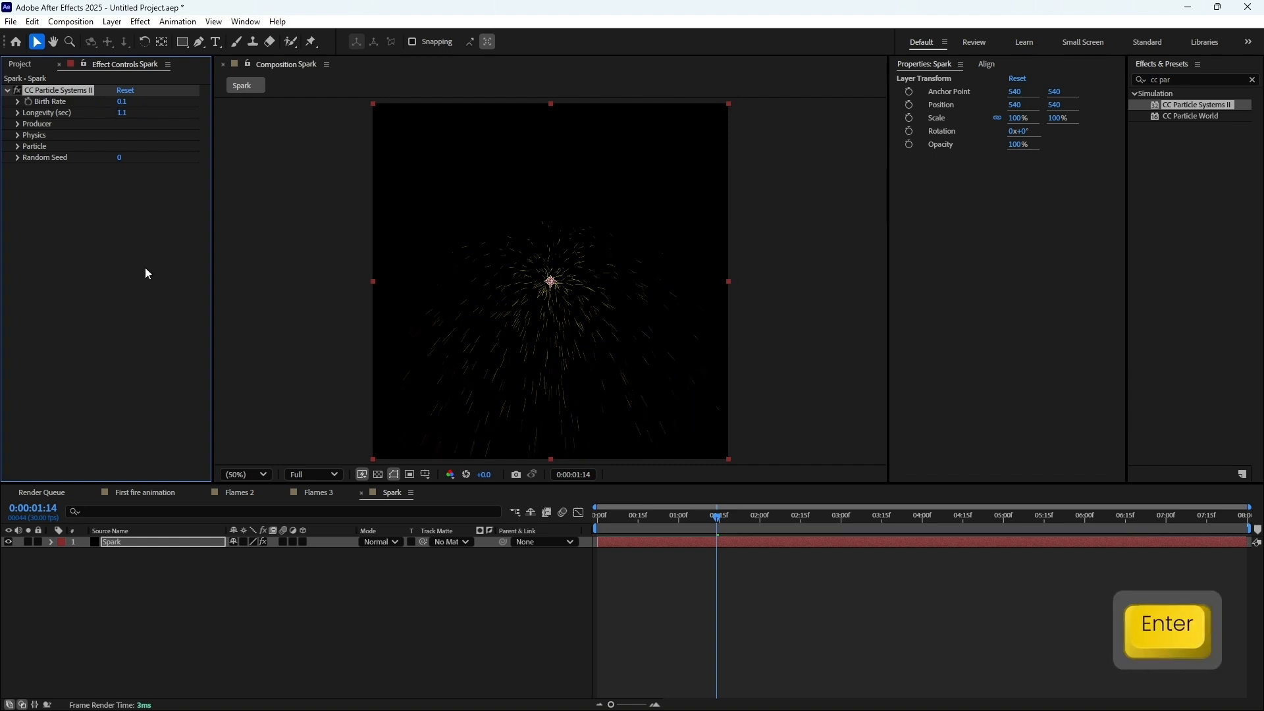
Change the particle system's Physics Animation to Fire
left_click(17, 135)
left_click(157, 146)
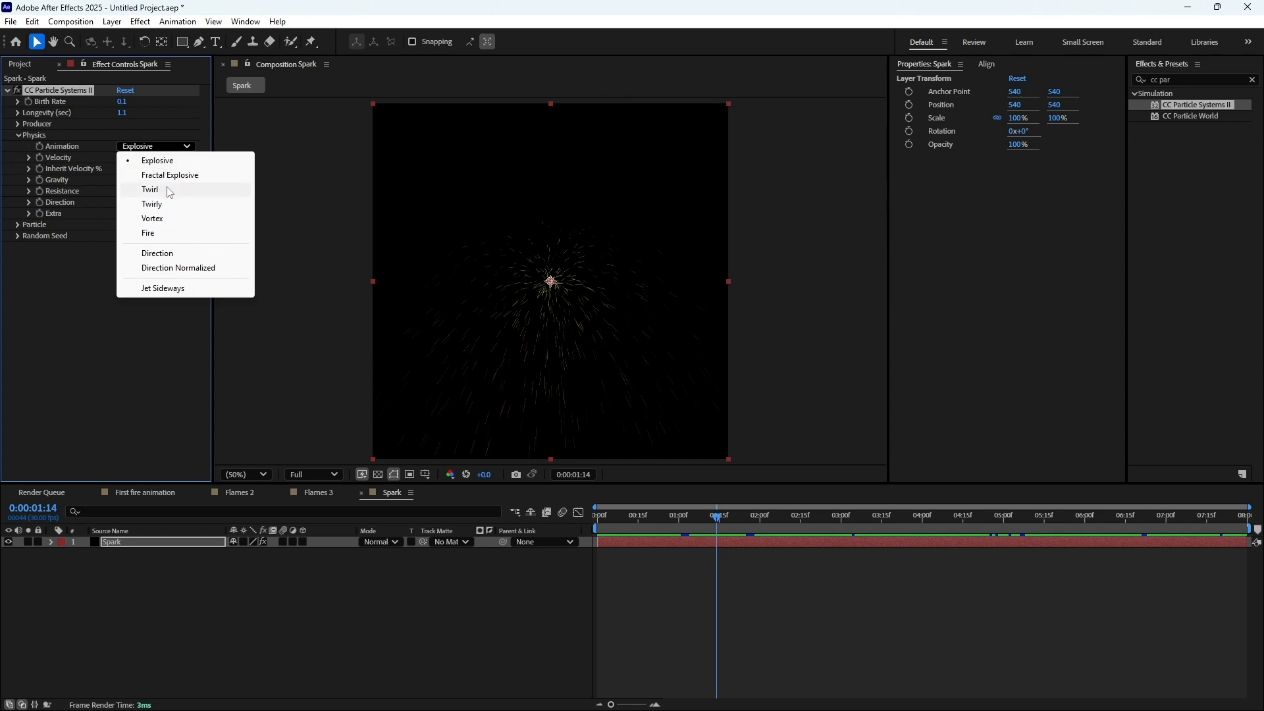
left_click(168, 234)
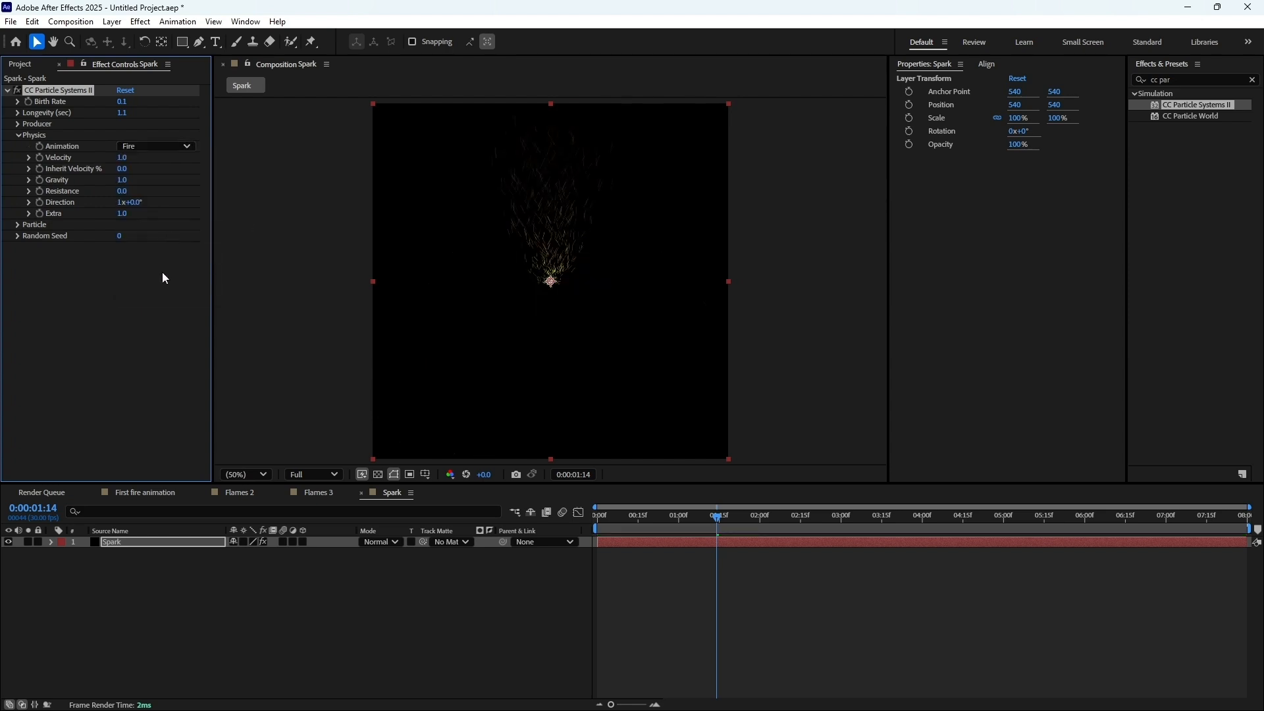
Set the particle physics Velocity to 0.5 and Gravity to 0.5
left_click(122, 158)
type("0.5")
key("Return")
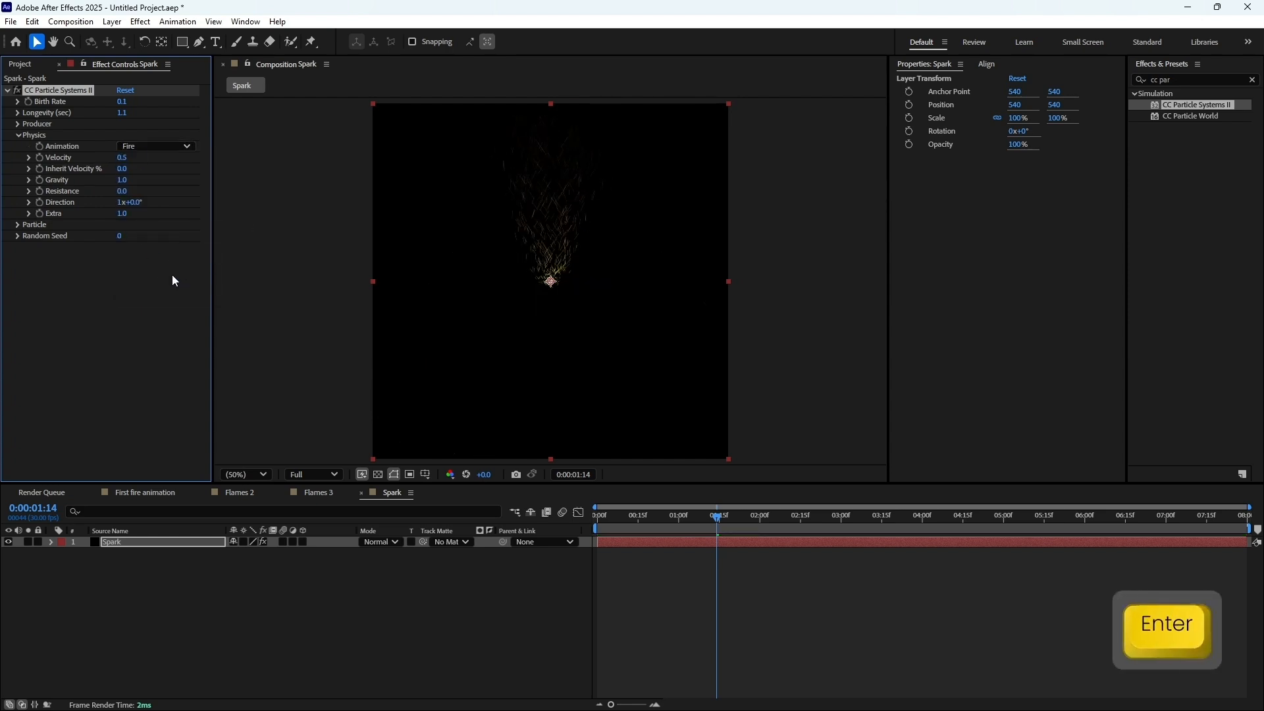
left_click(122, 180)
type("0.5")
key("Return")
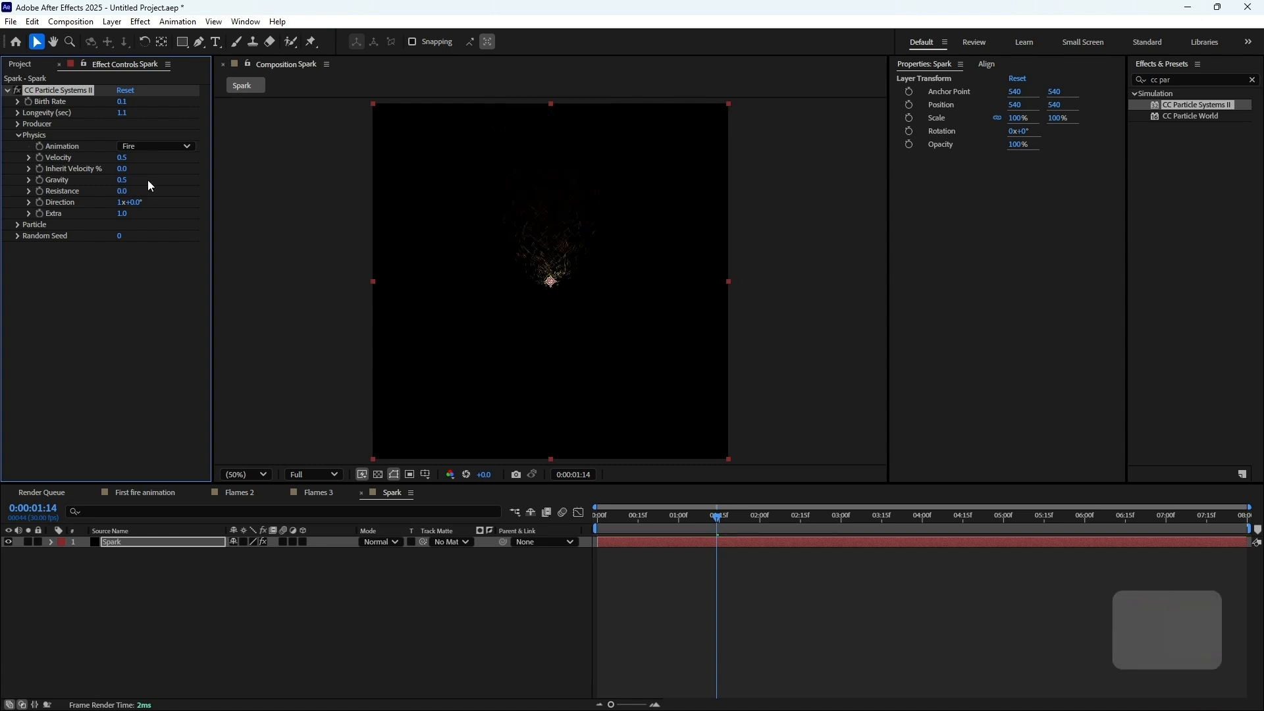
Set the particle Producer's Radius Y to 150 and preview the sparks
left_click(18, 124)
left_click(125, 158)
type("150")
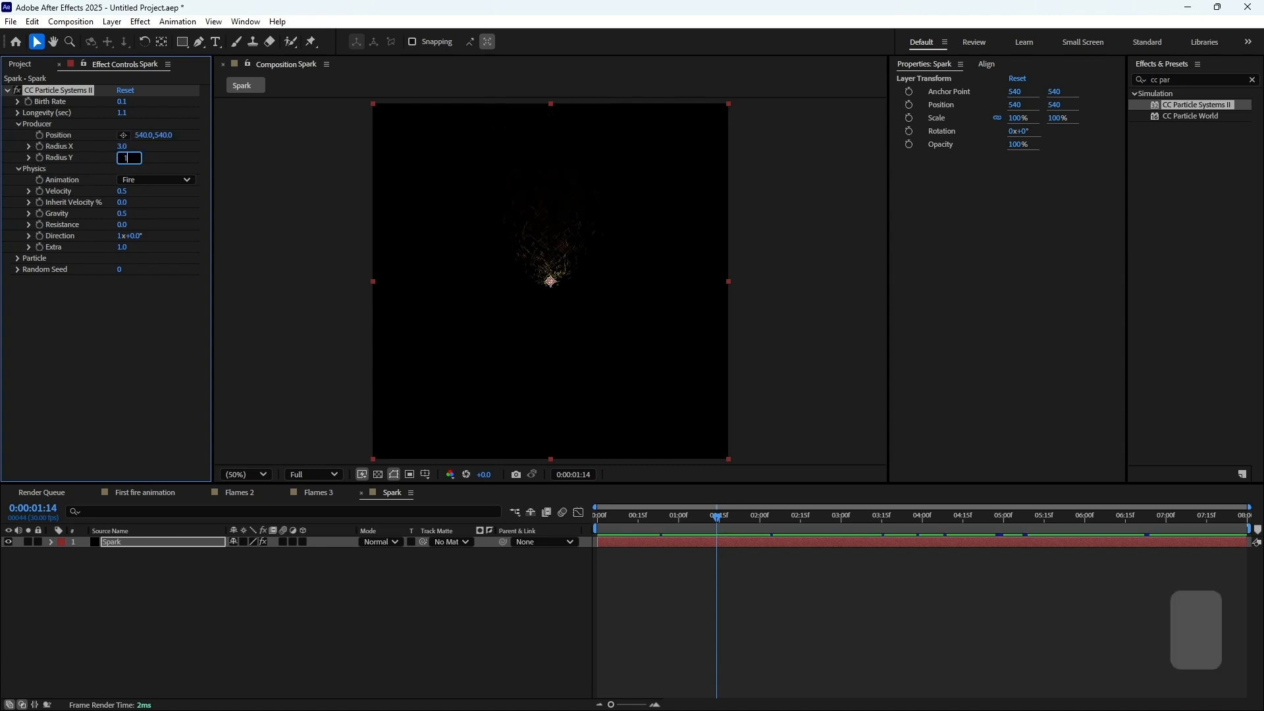
key("Return")
left_click(619, 520)
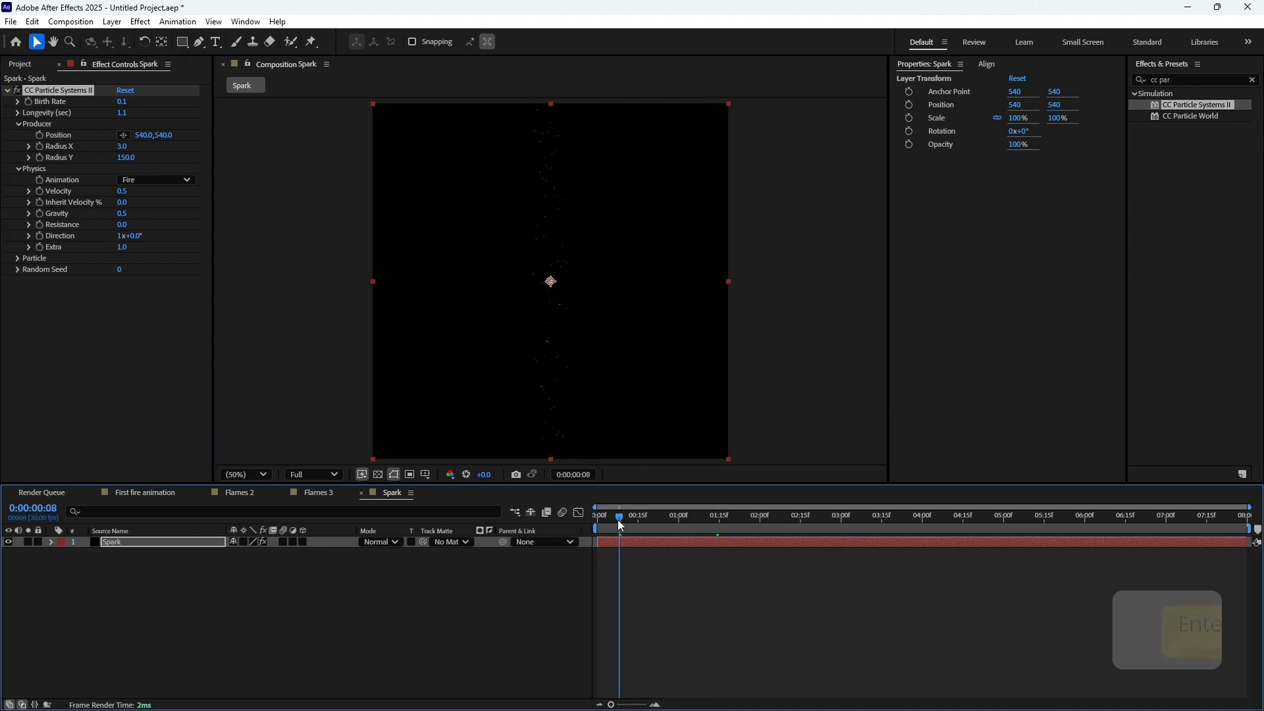
key("KP_0")
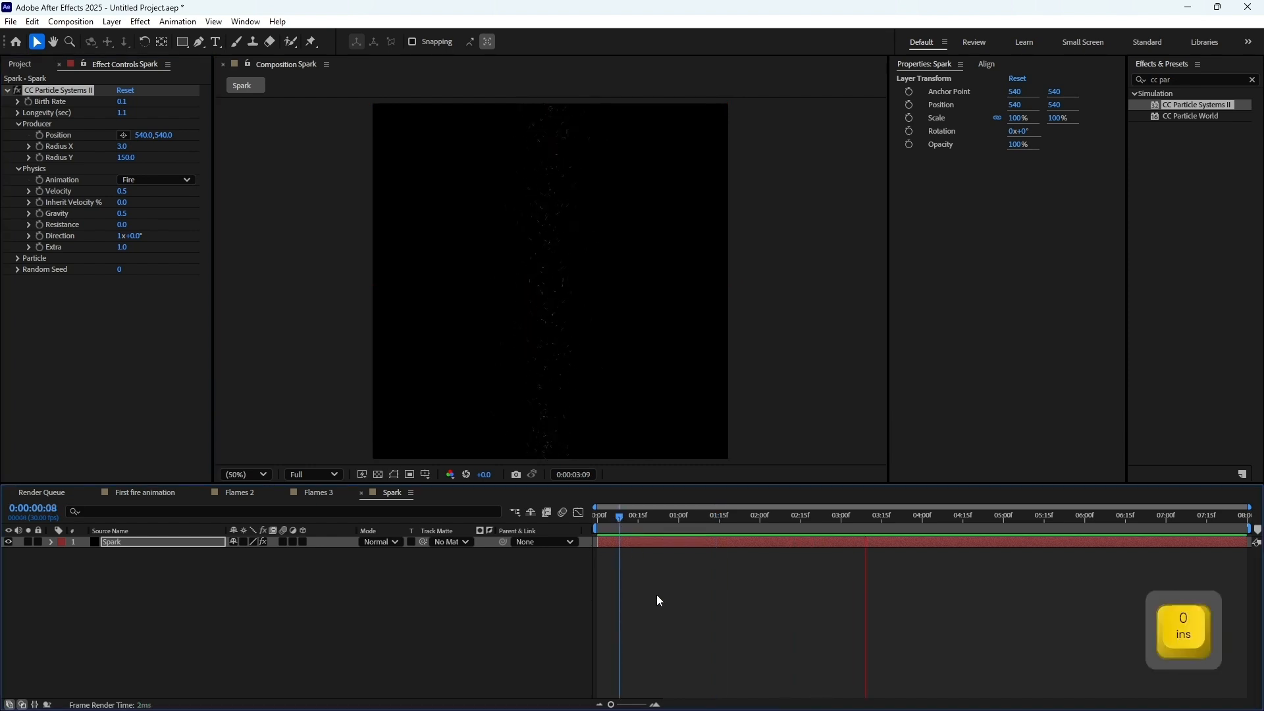
key("space")
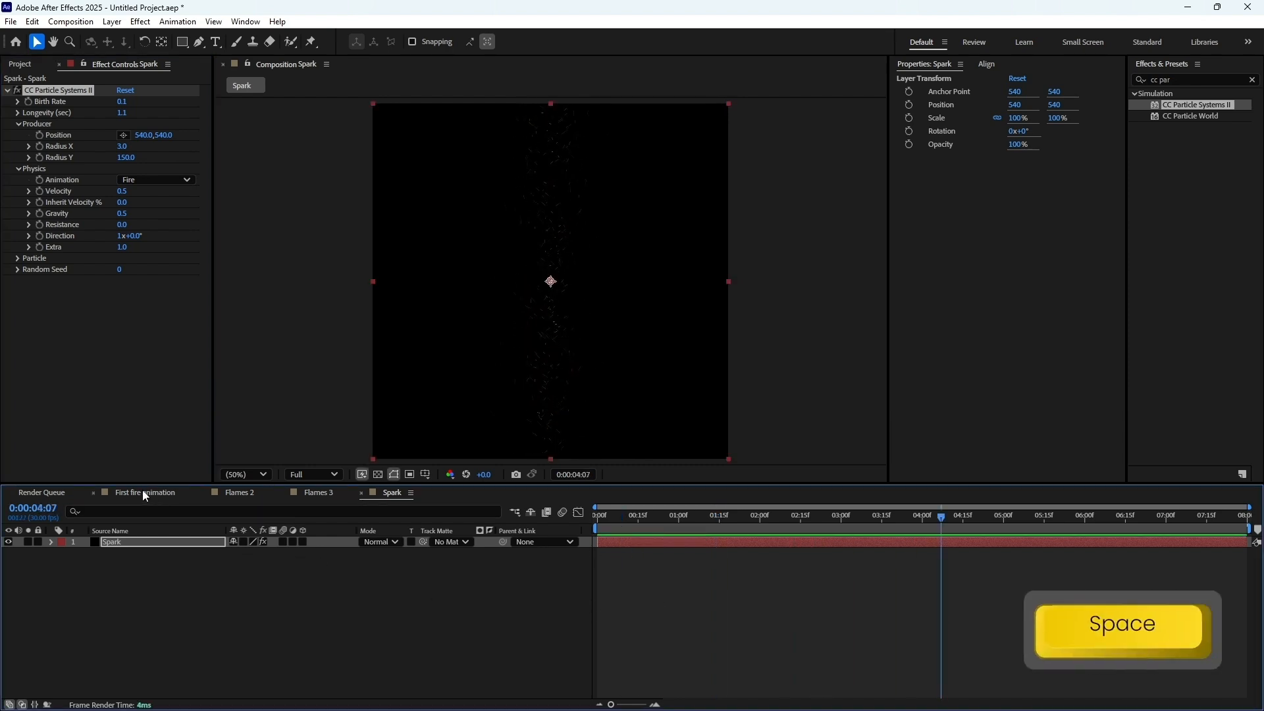
Place the Spark composition in First fire animation directly below Adjustment Layer 2 and preview the result
left_click(145, 494)
left_click(20, 66)
left_click_drag(56, 187, 127, 693)
scroll(106, 615, "up", 5)
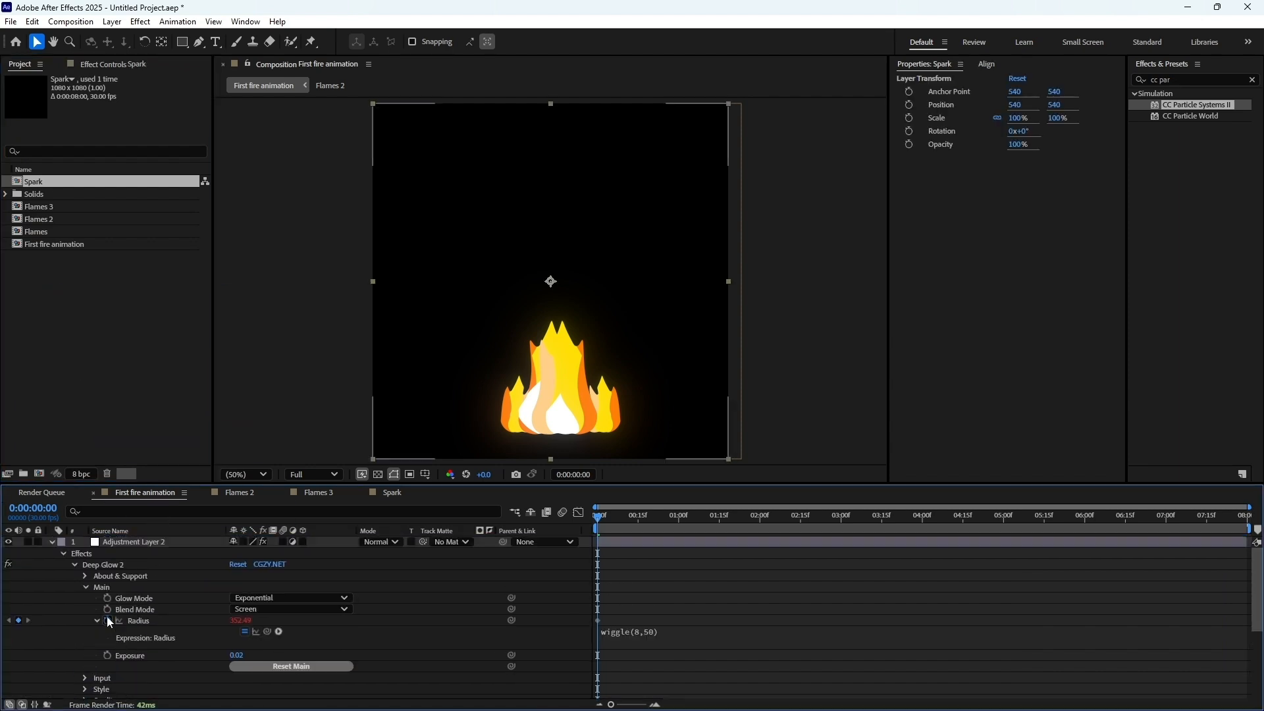
left_click(52, 541)
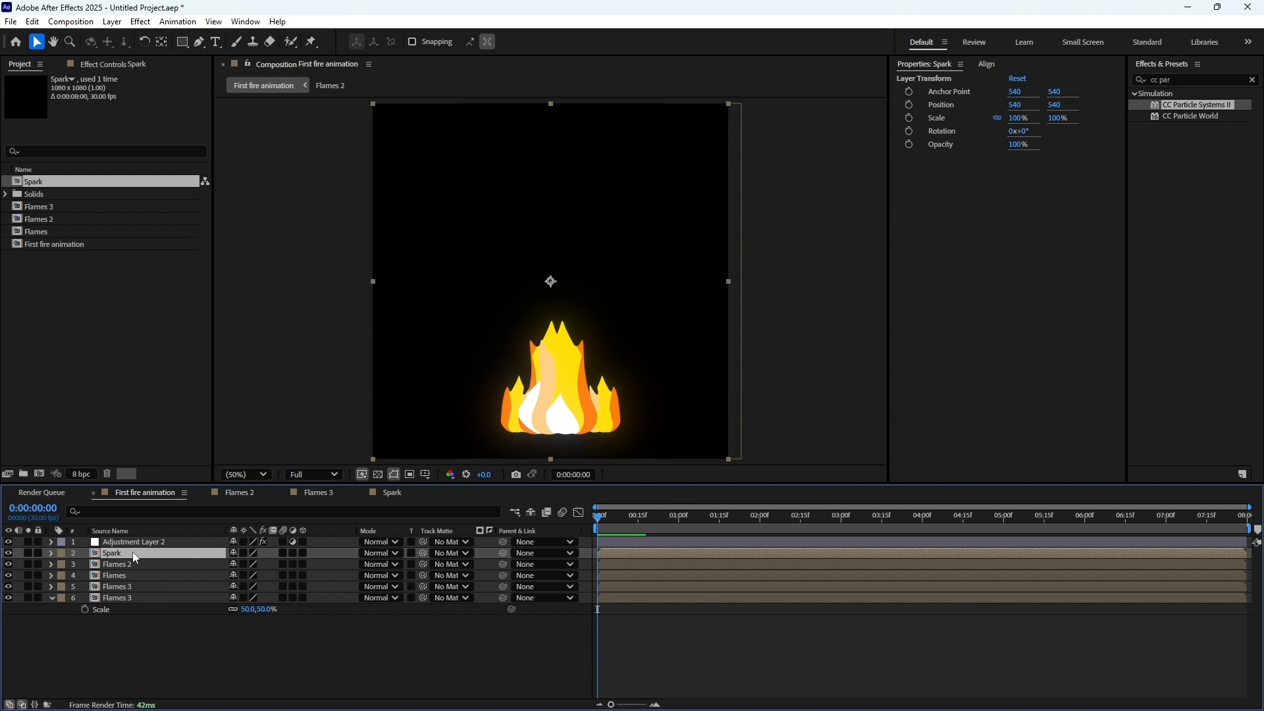
key("KP_0")
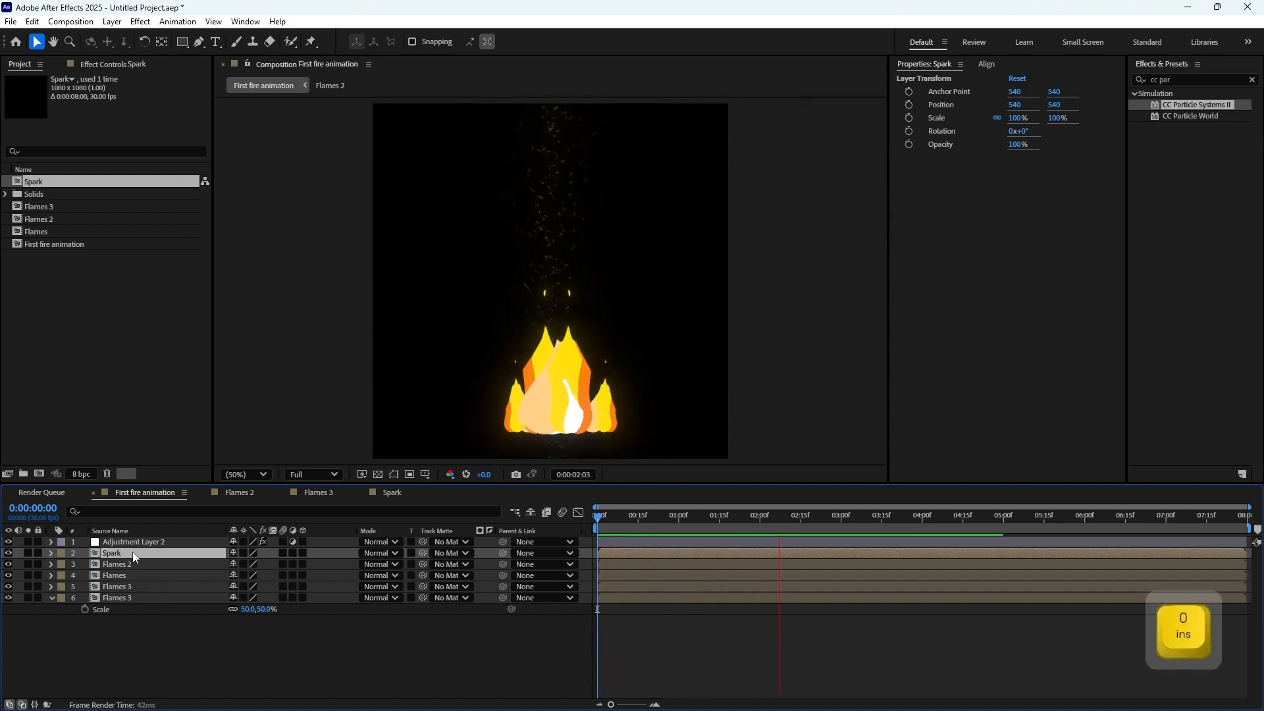
key("space")
At 0:00:01:00, draw a closed five-point Pen mask on the Spark layer, enclosing the sparks above the flames and ending in a point near the fire's base
left_click(682, 523)
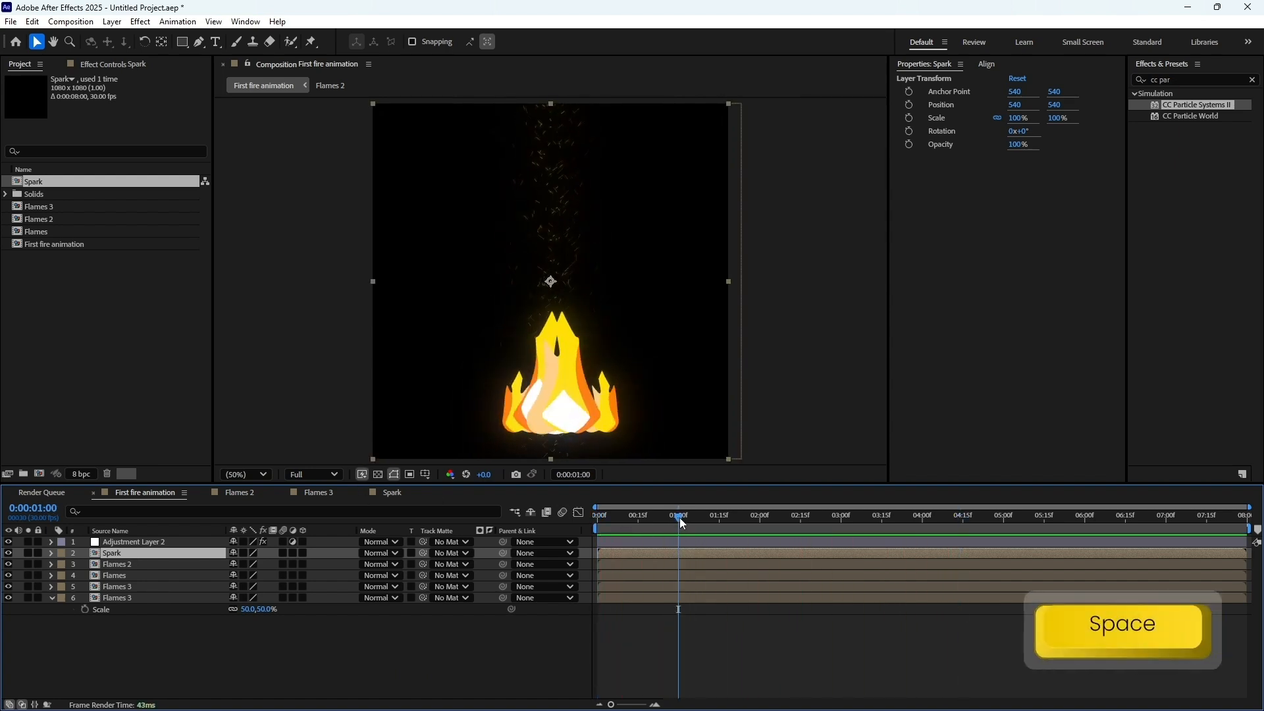
left_click(197, 42)
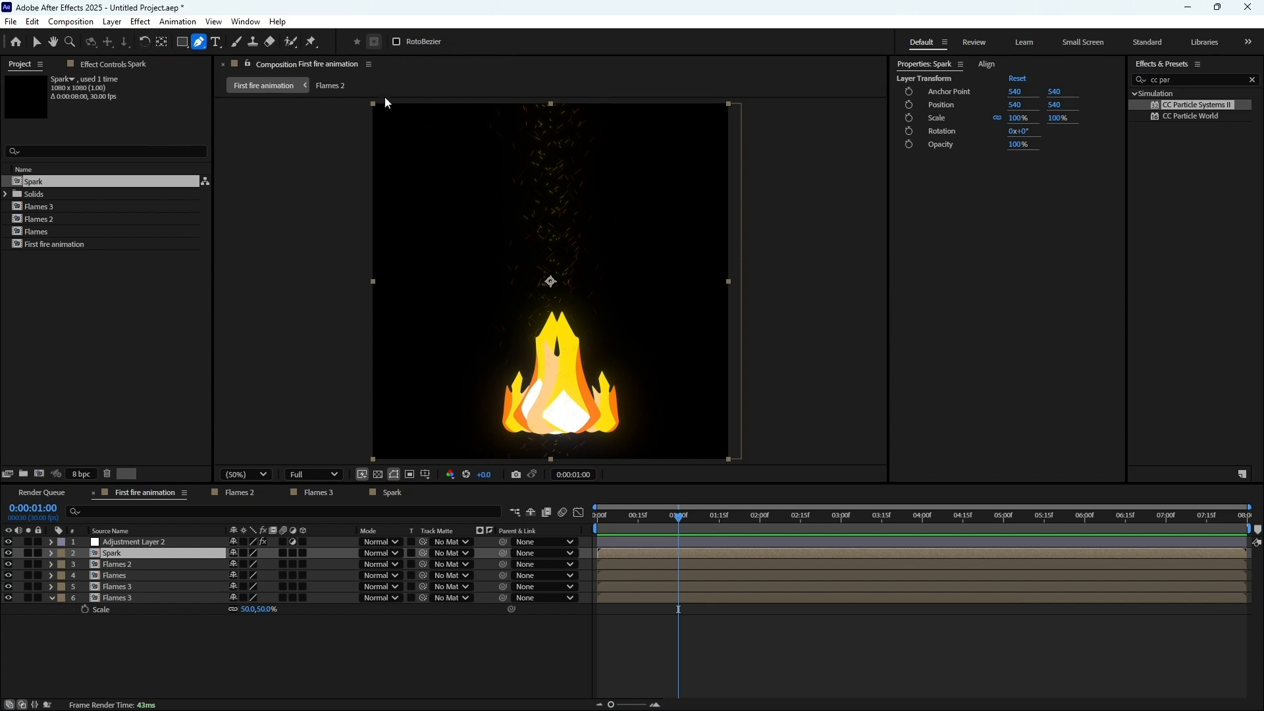
left_click(653, 158)
left_click(473, 152)
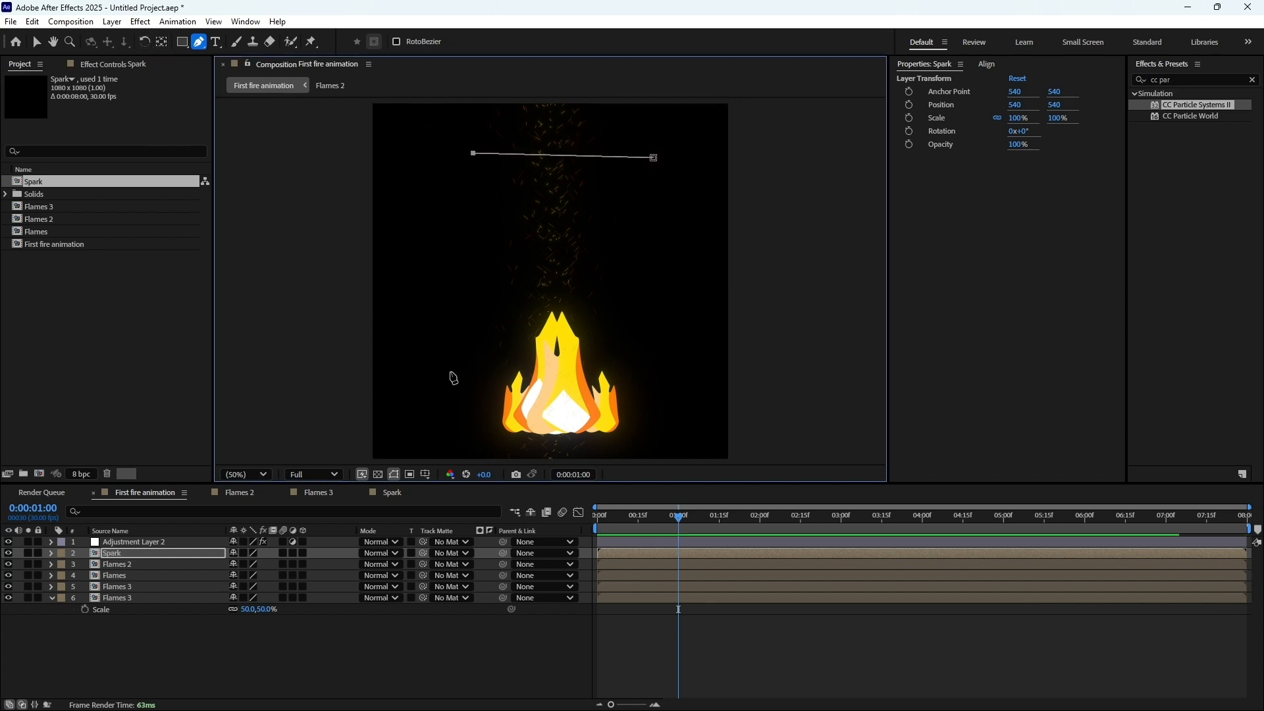
left_click(448, 373)
left_click(567, 420)
left_click(653, 158)
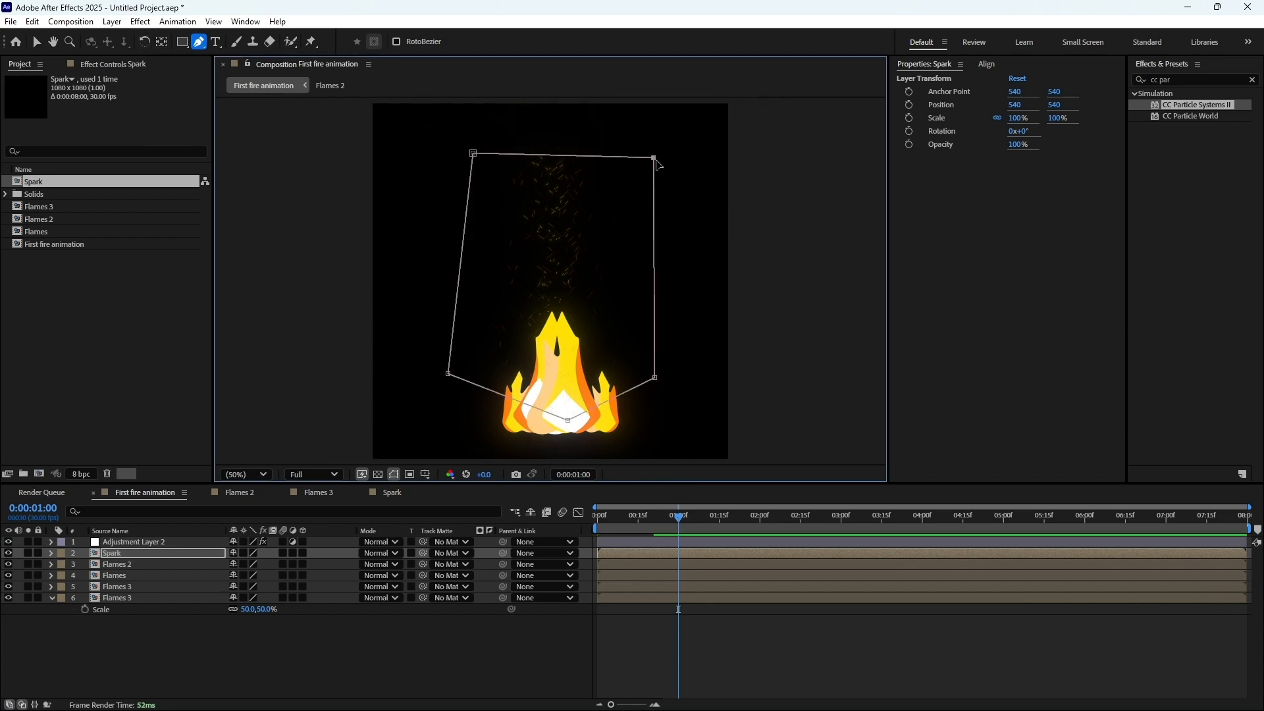
Set the Mask Feather of the Spark layer's mask to 200 pixels and preview the animation from the start
left_click(51, 552)
left_click(62, 564)
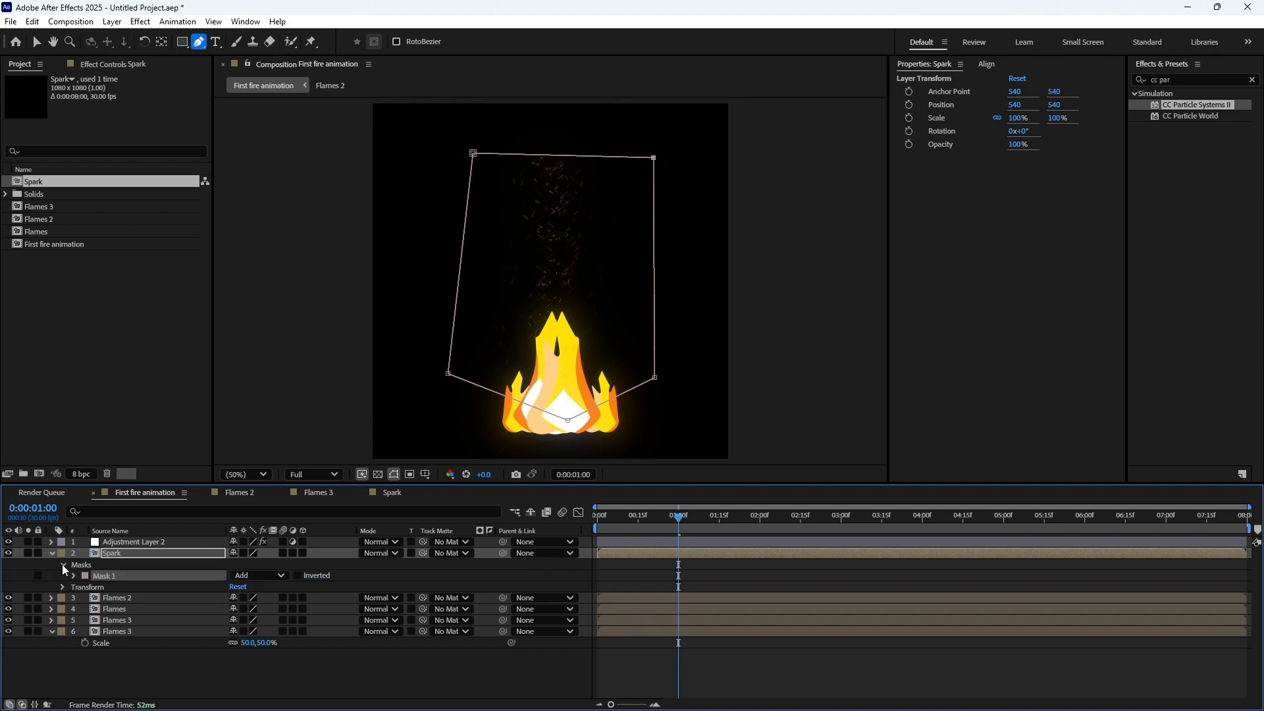
left_click(74, 575)
left_click(249, 600)
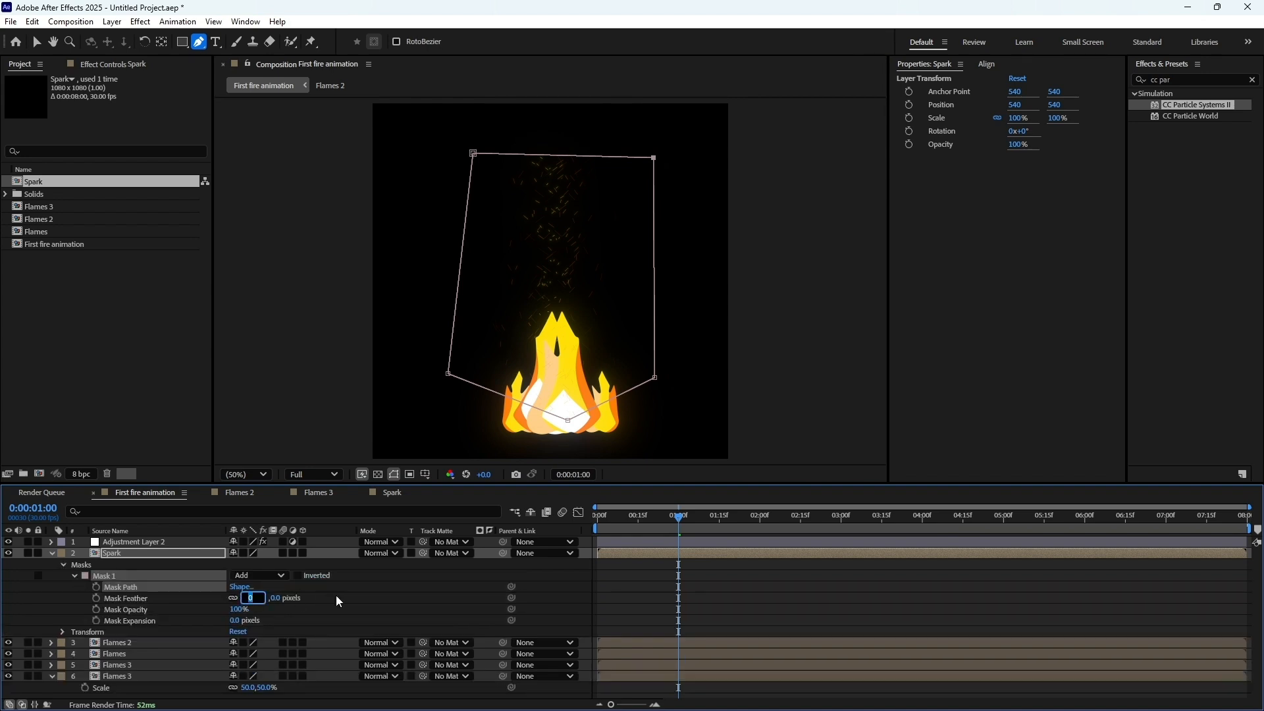
type("200")
key("Return")
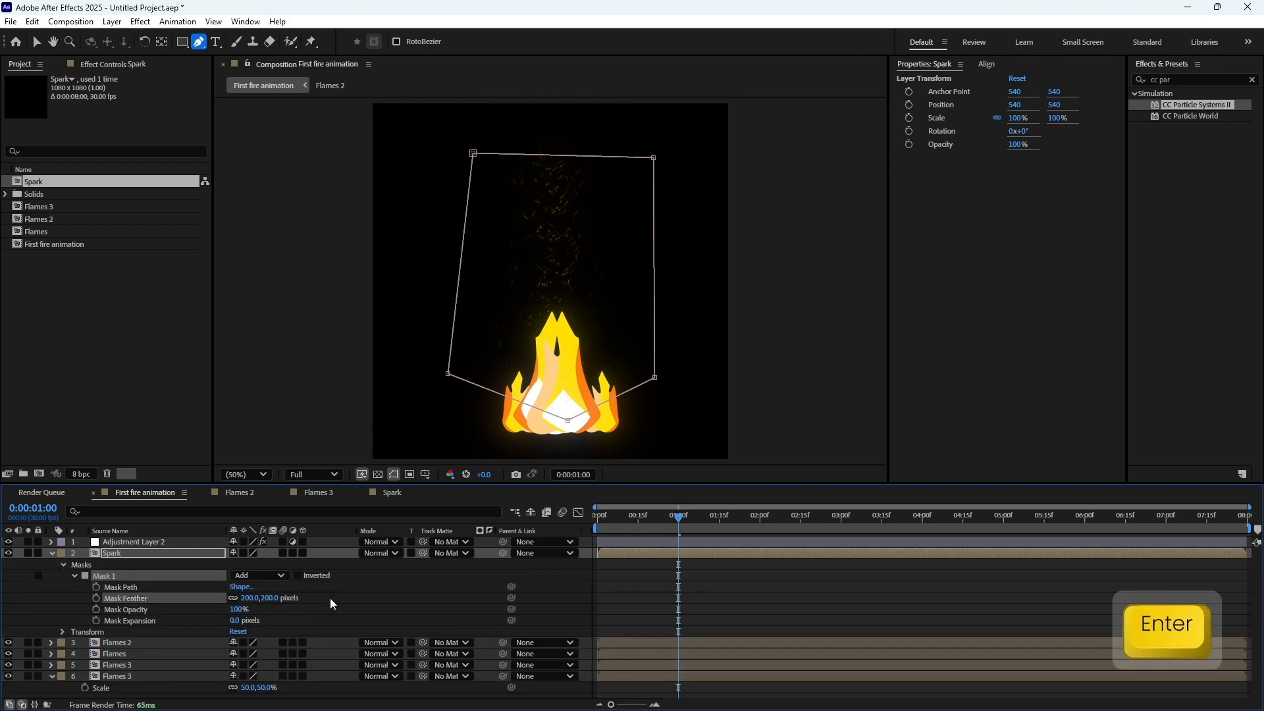
left_click(332, 597)
left_click(600, 516)
key("space")
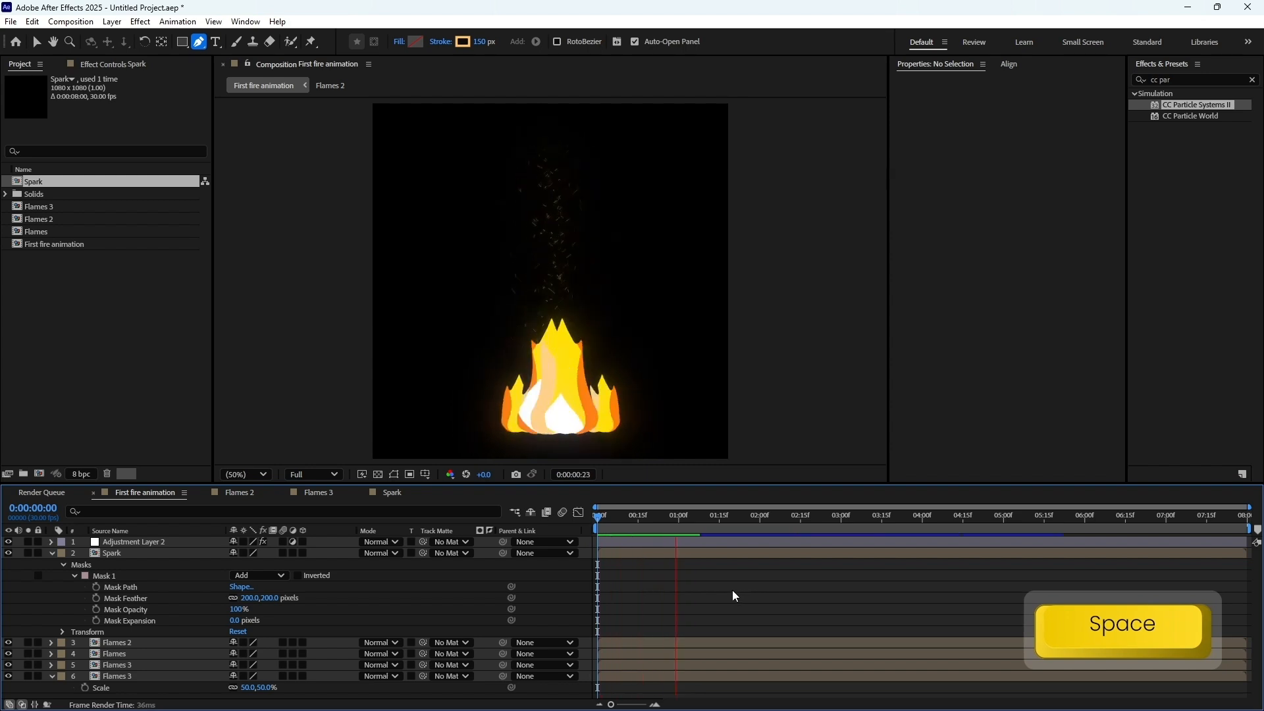
key("space")
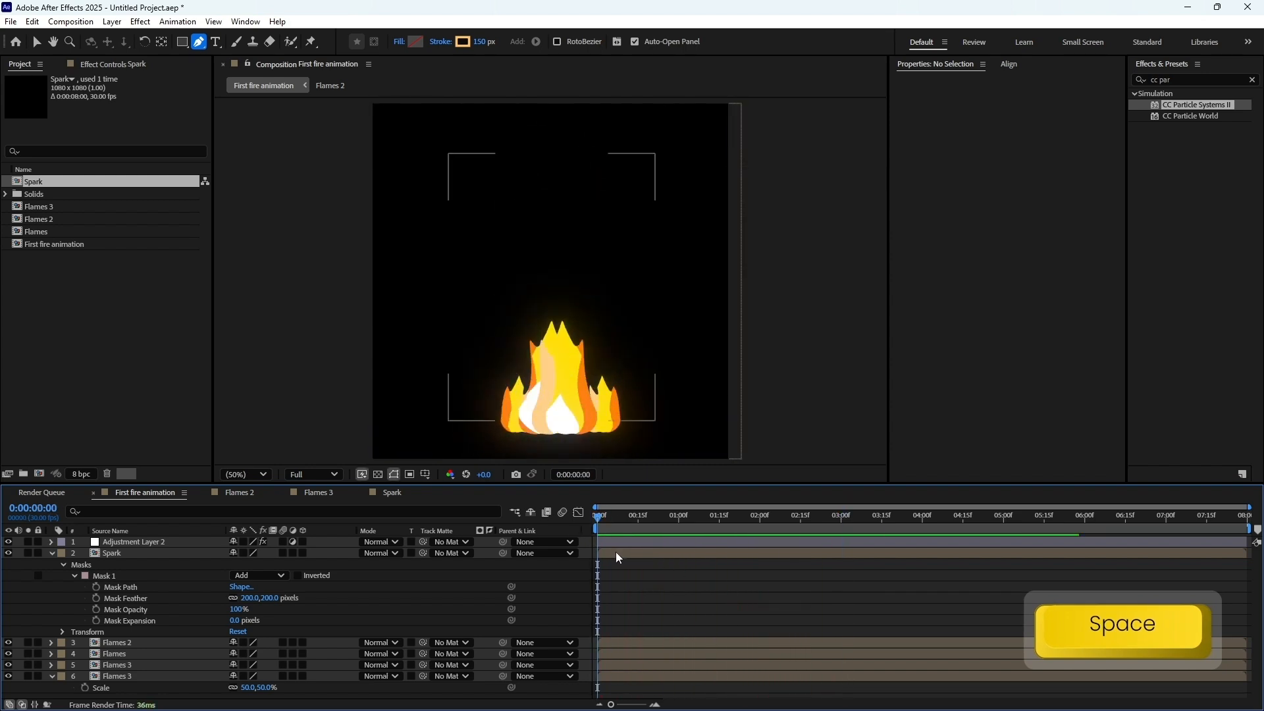
Shift the Spark layer about 10 frames earlier so sparks already show at the first frame, and preview the animation
left_click(617, 556)
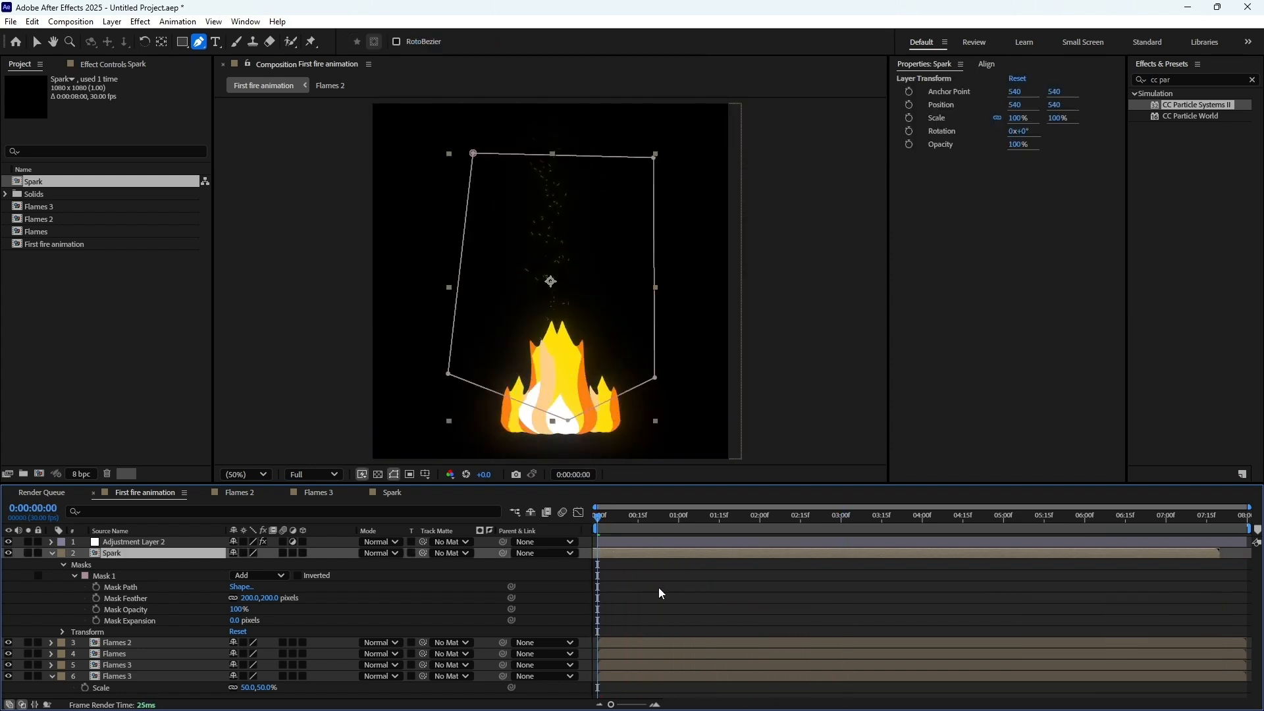
key("KP_0")
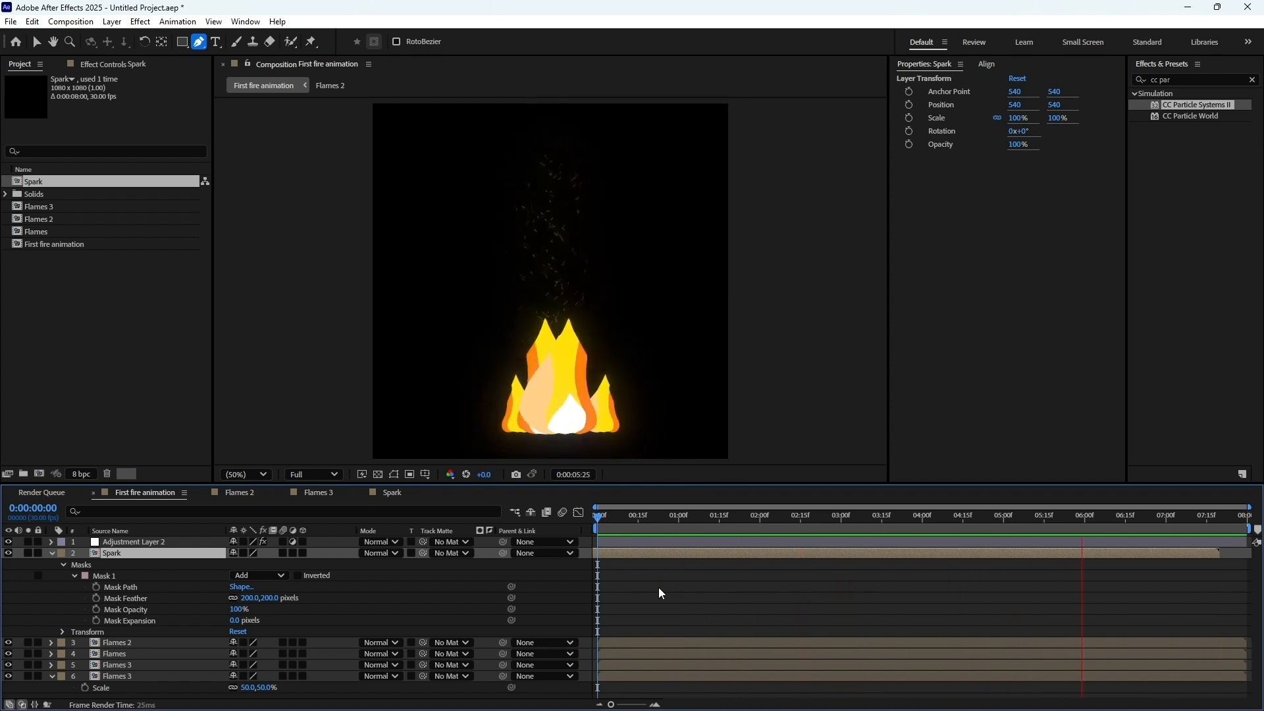
key("space")
left_click(632, 570)
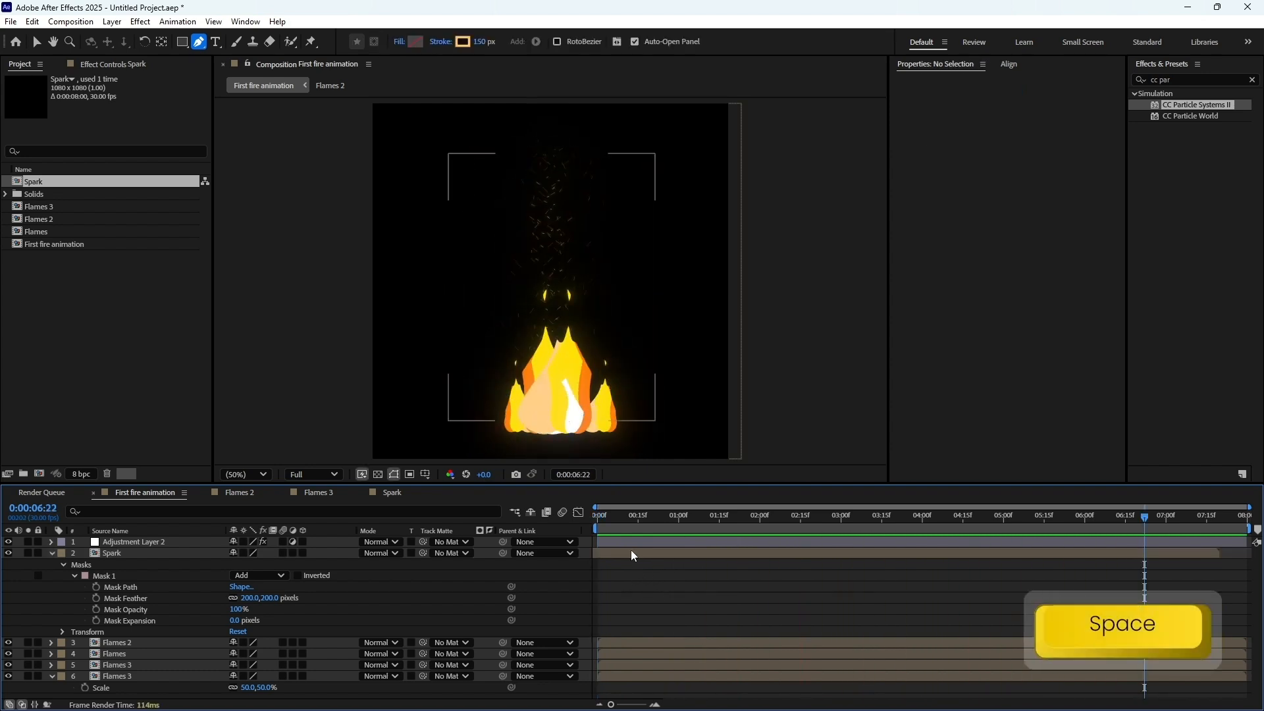
Apply Curves to Adjustment Layer 2, bend the middle of the RGB curve below the diagonal to deepen the colours, and preview the fire
left_click(627, 541)
left_click(1253, 80)
type("curv")
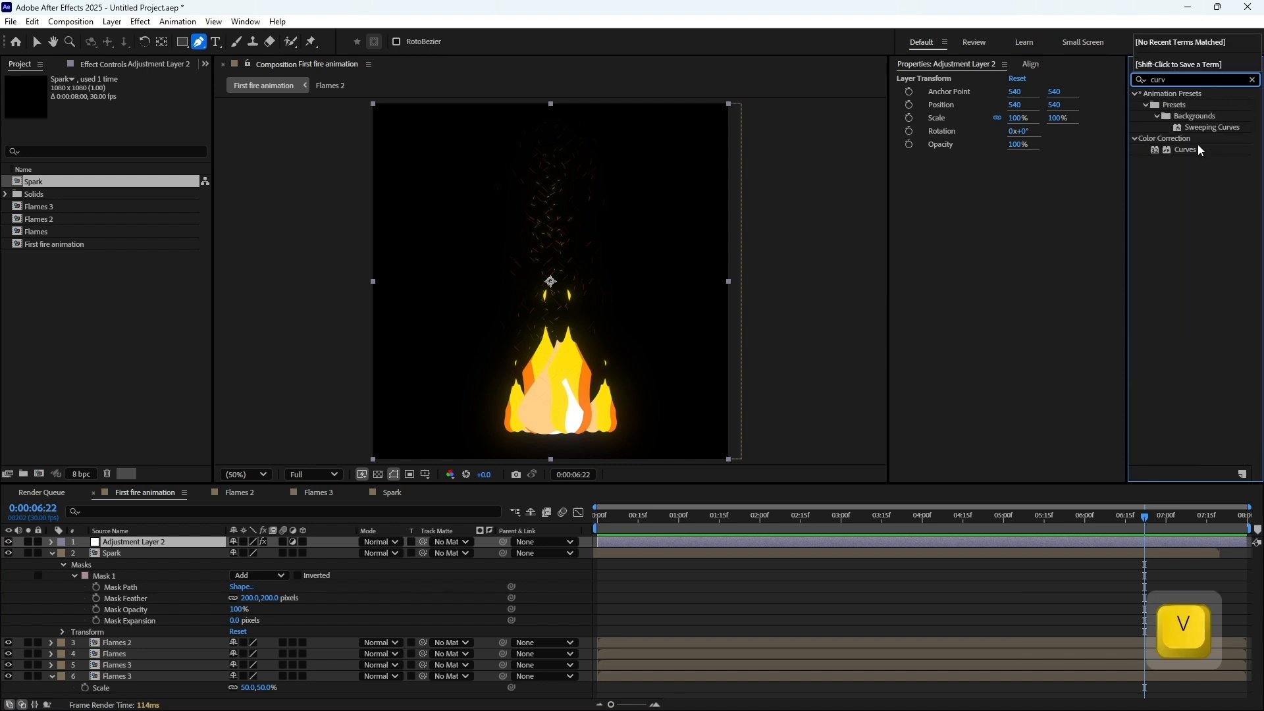
double_click(1186, 150)
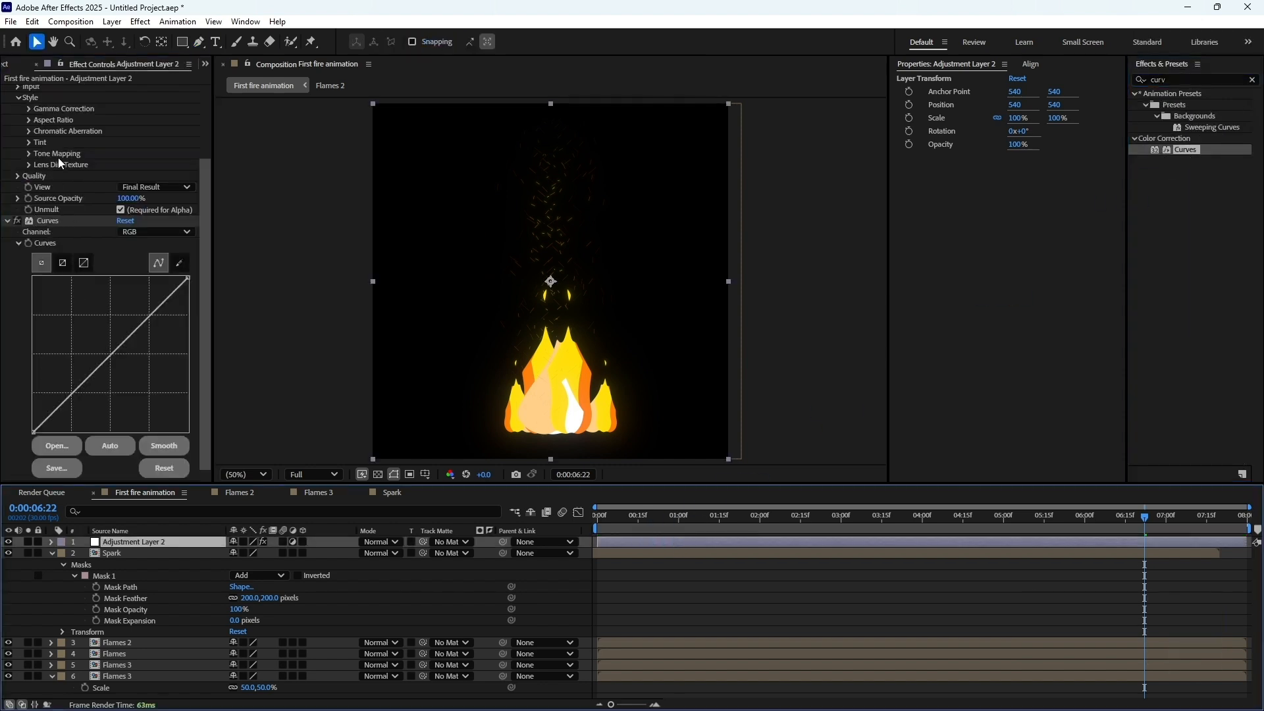
left_click_drag(114, 352, 135, 372)
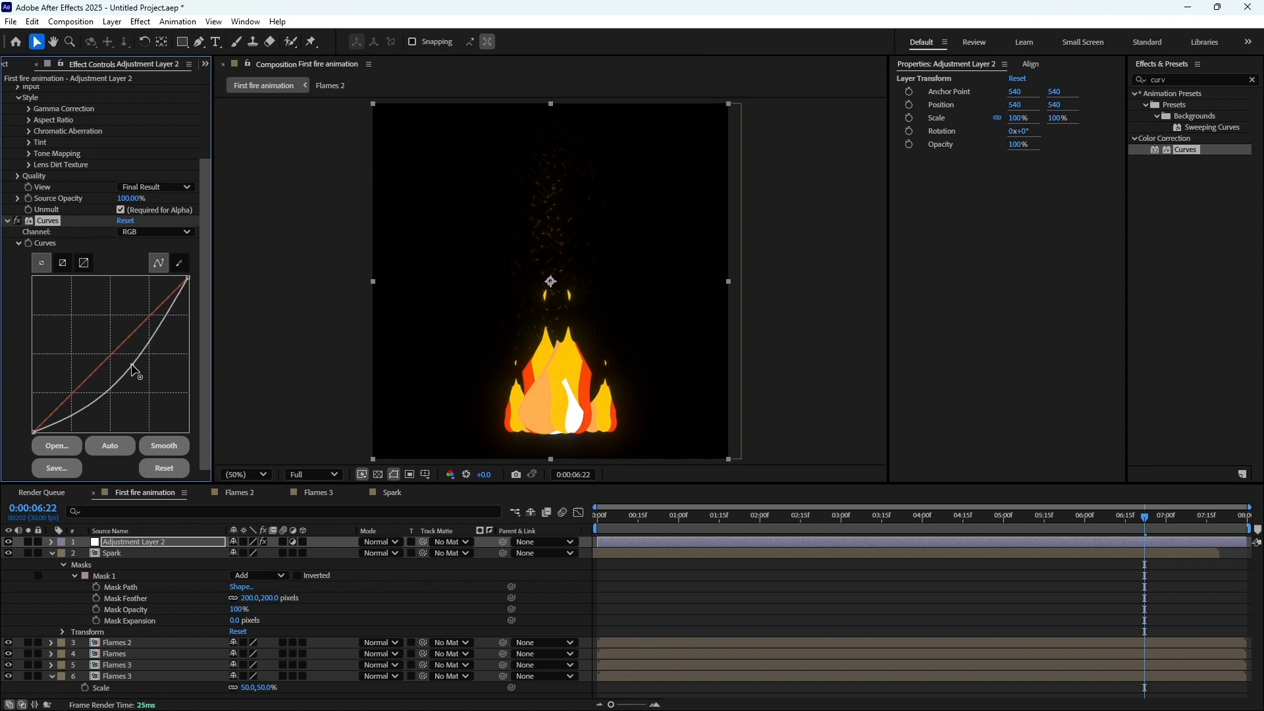
left_click(637, 523)
key("KP_0")
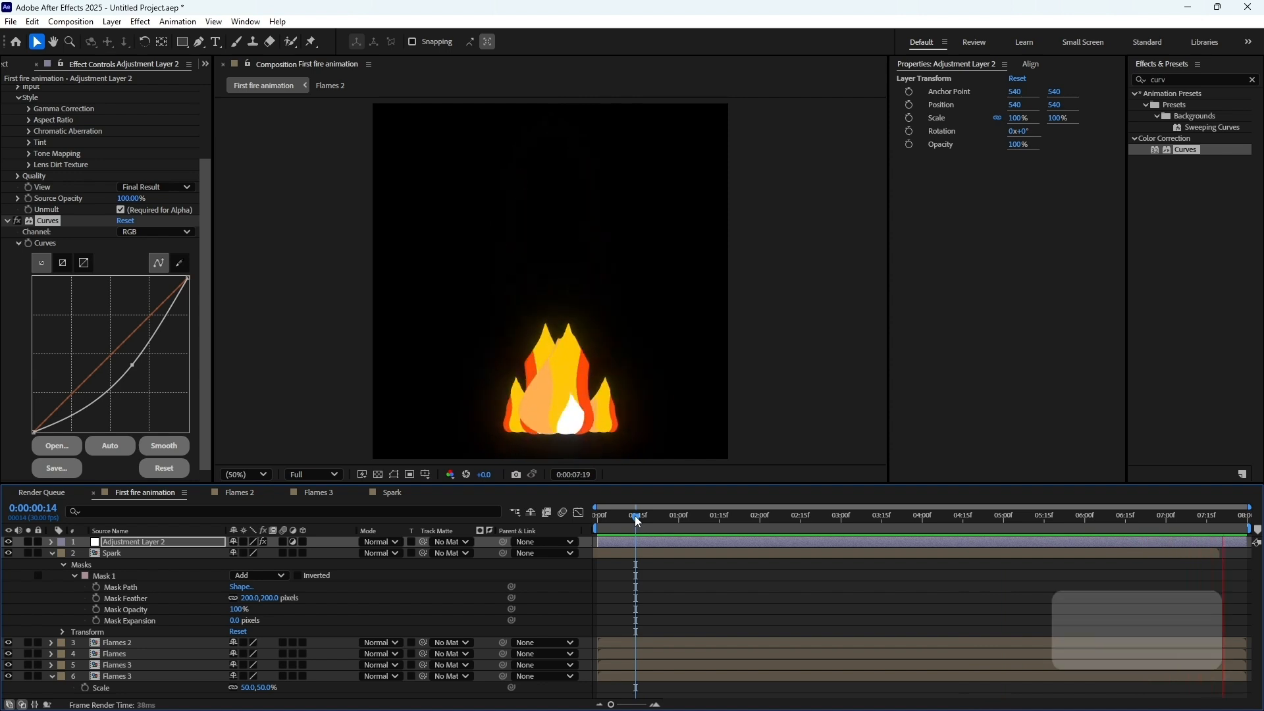
key("space")
Create a new project folder named First fire animation folder
left_click(206, 64)
left_click(224, 83)
left_click(72, 335)
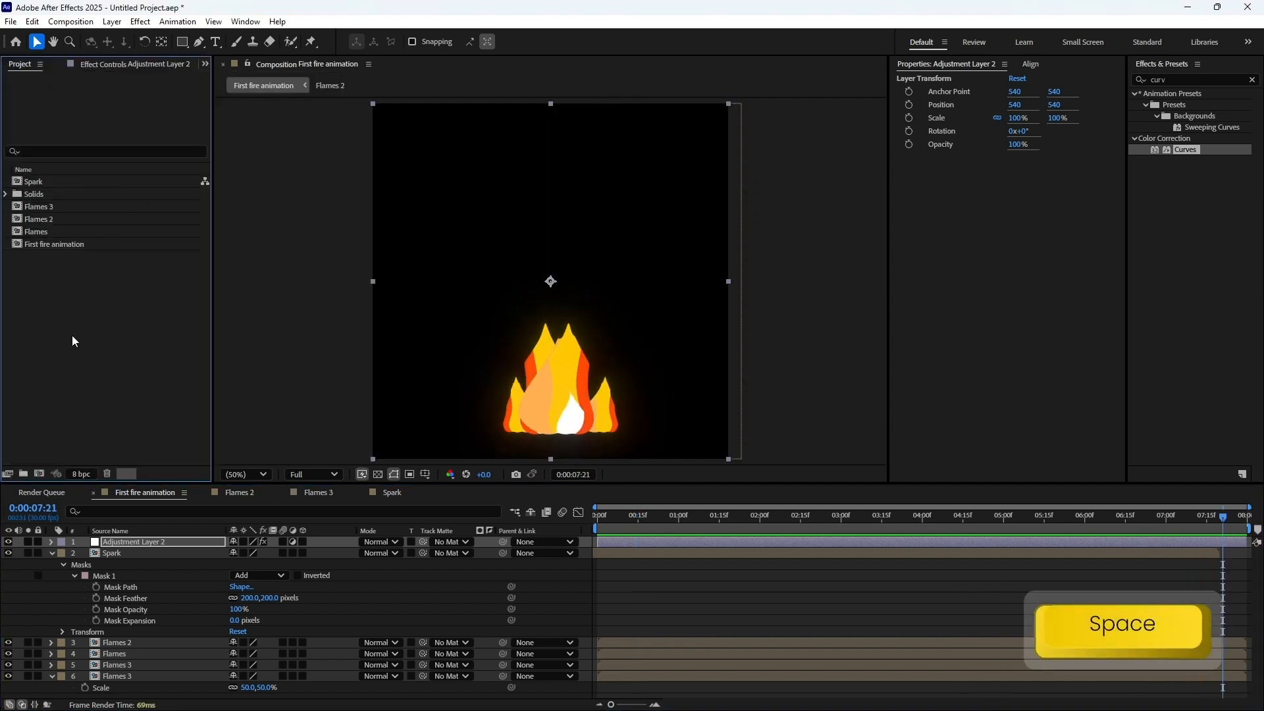
left_click(23, 474)
type("Fr")
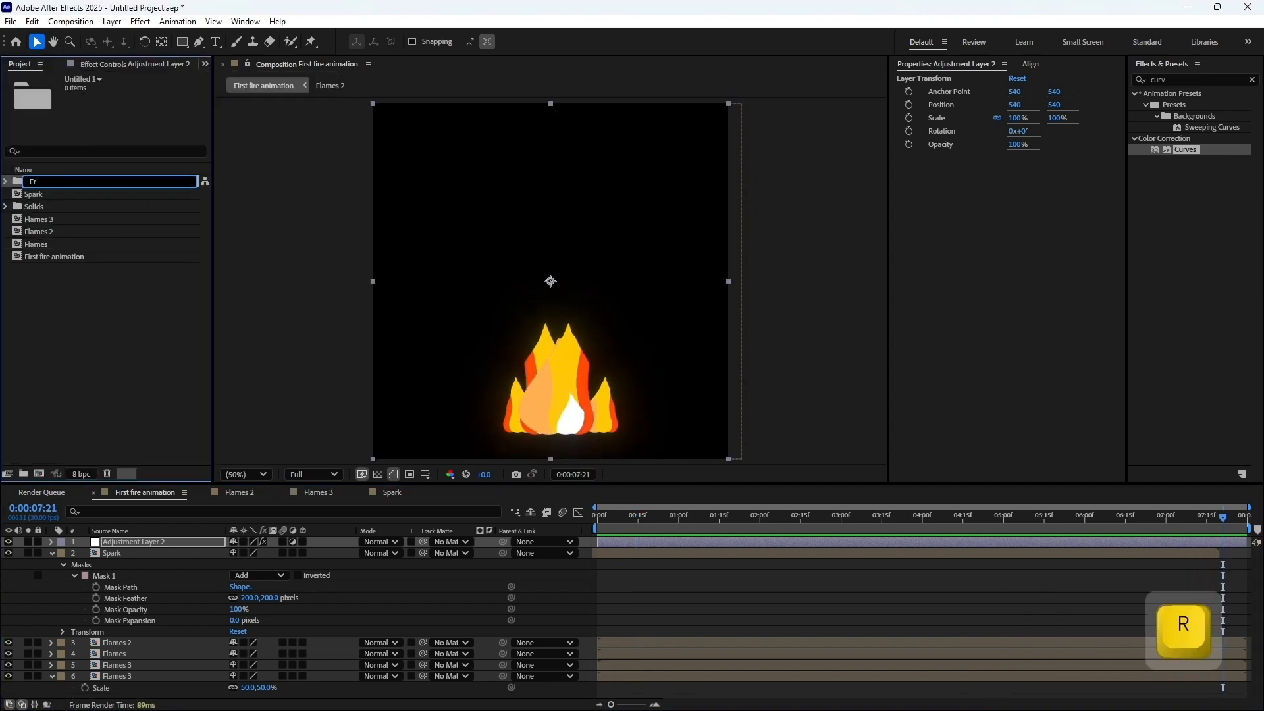
type("rst fire animation folder")
key("Return")
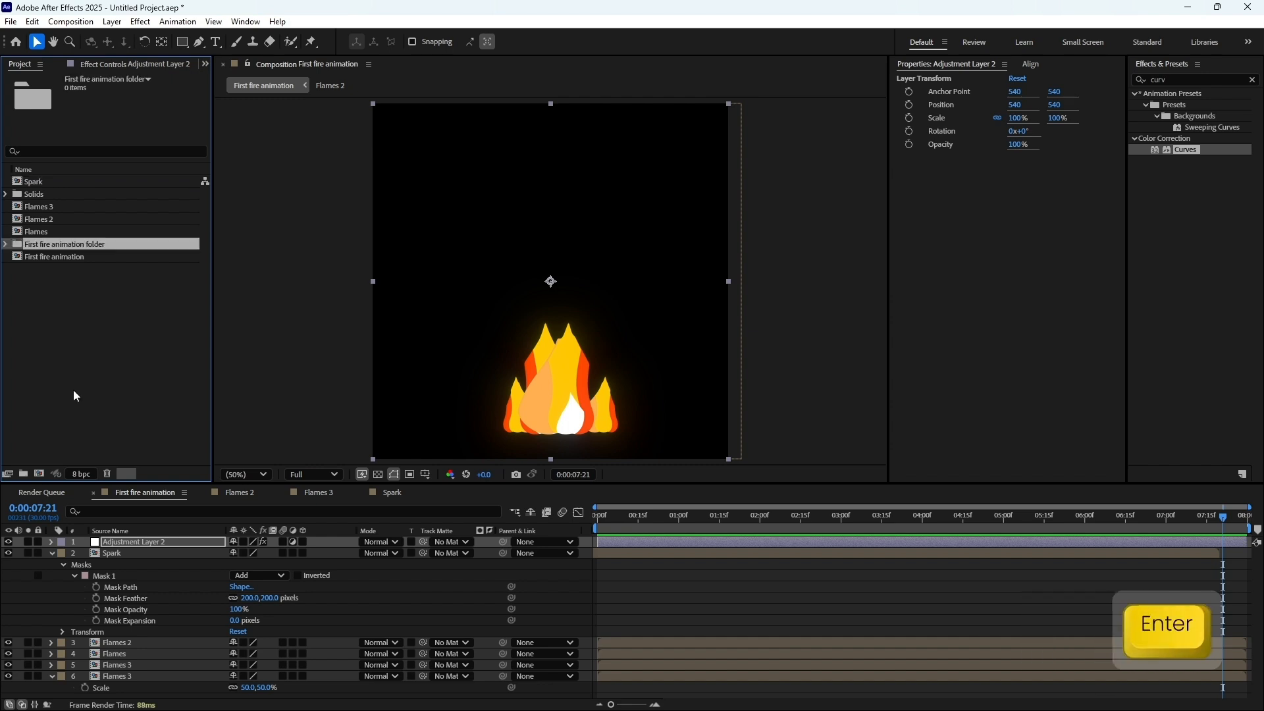
Move the First fire animation, Flames, Flames 2, Flames 3 and Spark compositions and the Solids folder into First fire animation folder
left_click_drag(41, 257, 40, 248)
left_click(41, 230)
left_click(46, 187, "shift")
left_click_drag(50, 188, 43, 244)
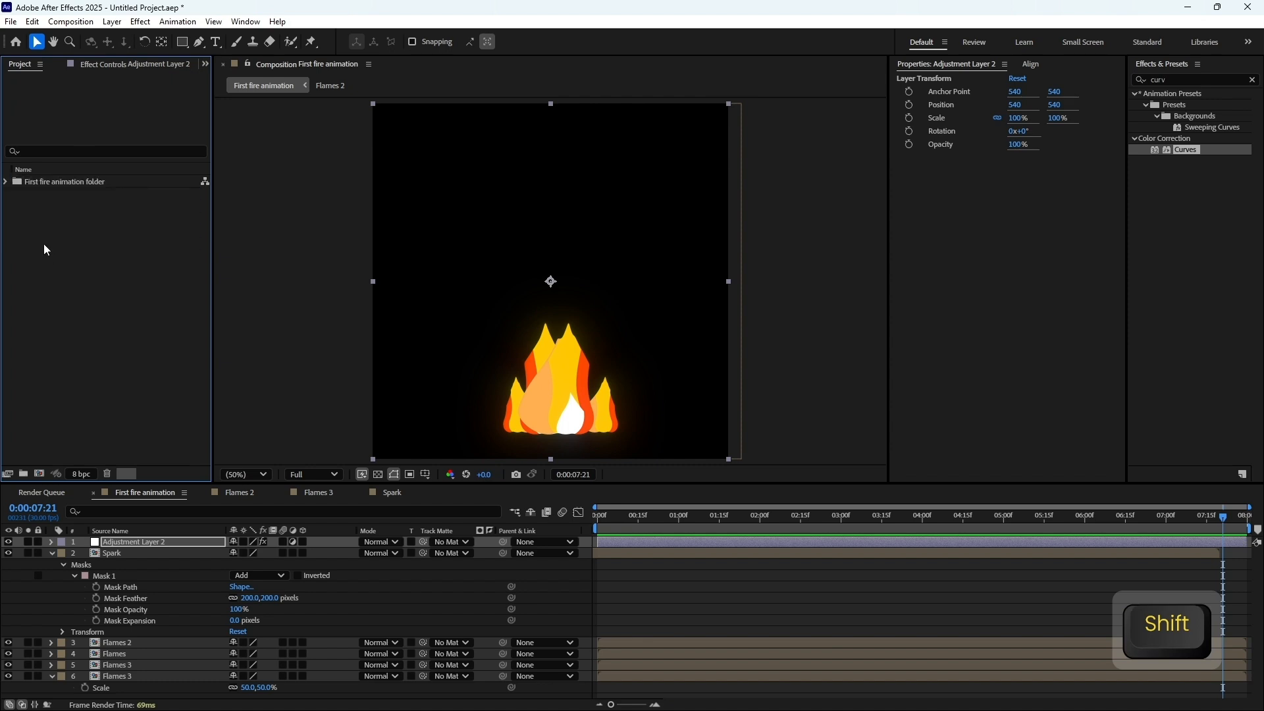
Create a 1080x1080, 30 fps, 8-second composition named Second Fire animation comp
left_click(39, 474)
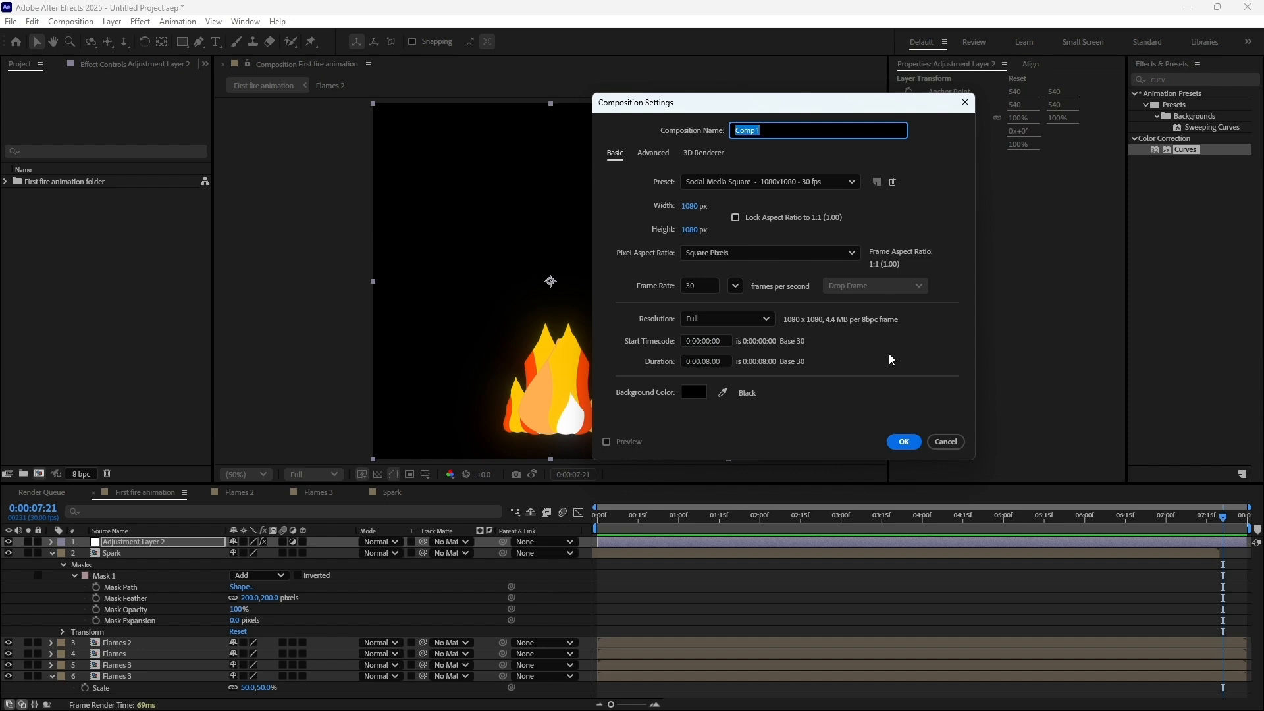
type("S")
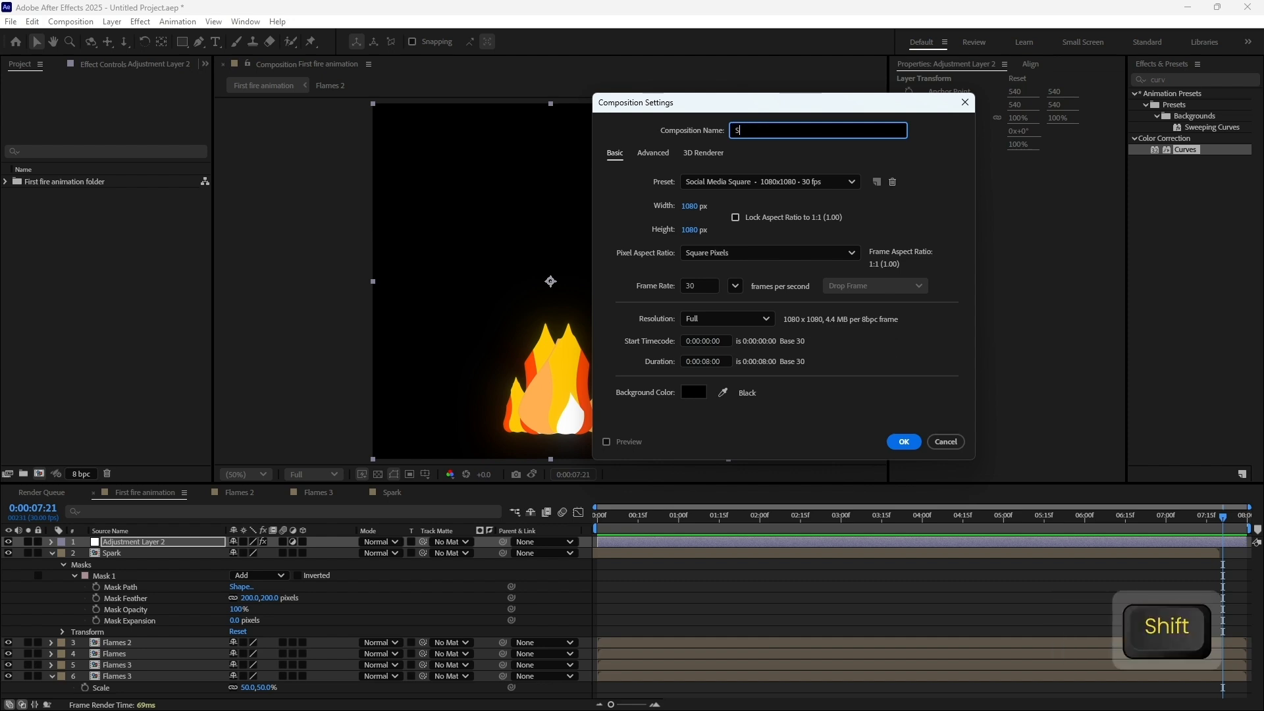
type("econd Fire animation comp")
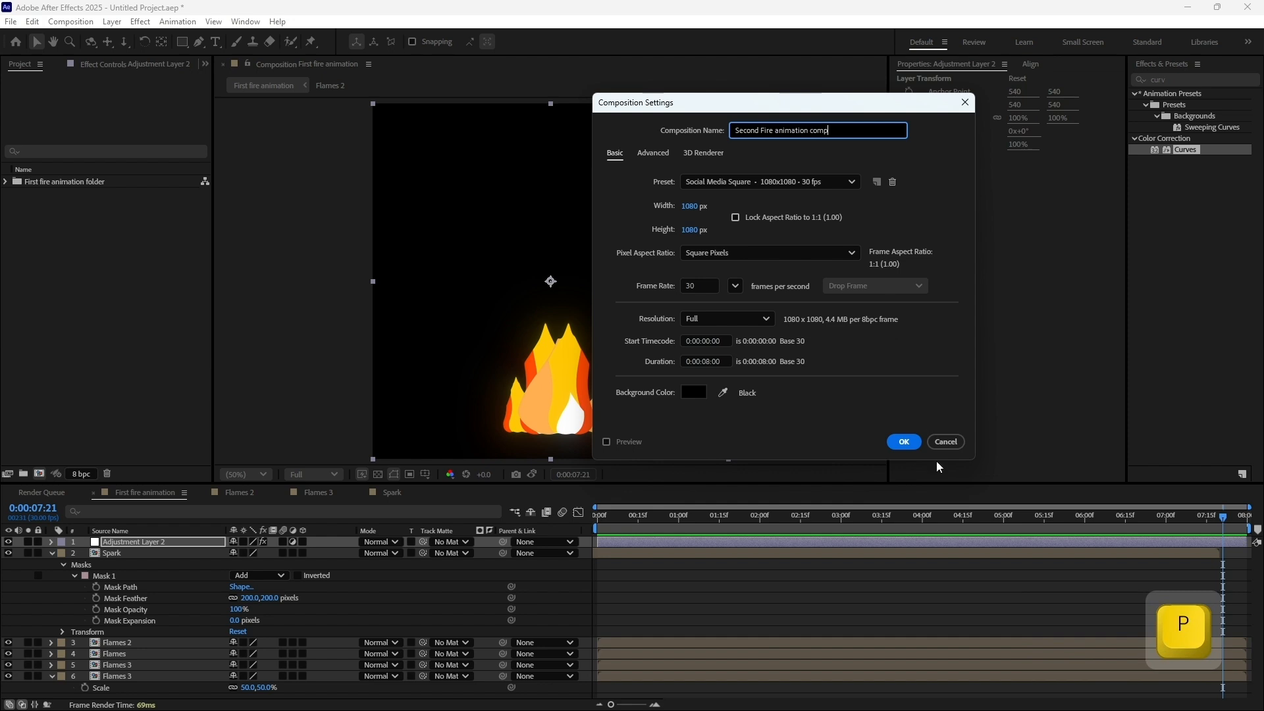
left_click(904, 441)
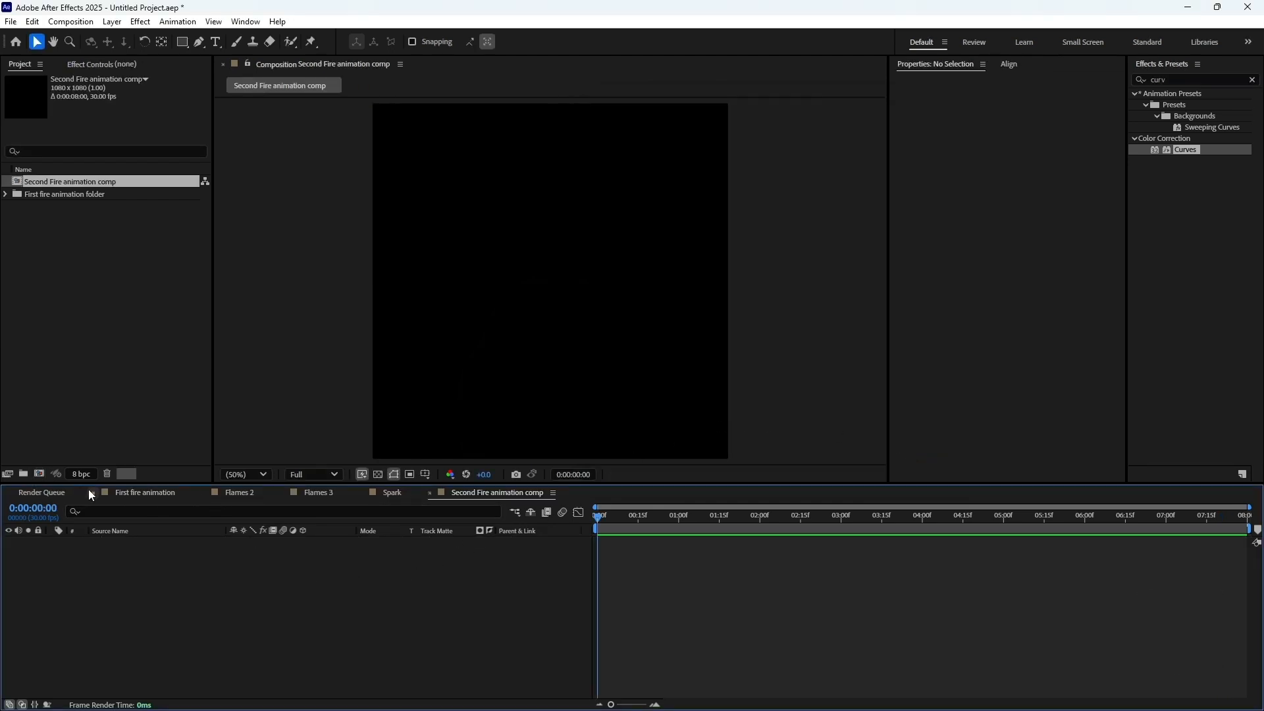
Close the First fire animation, Flames 2, Flames 3 and Spark timelines, leaving only Second Fire animation comp open
left_click(203, 492)
left_click(203, 492)
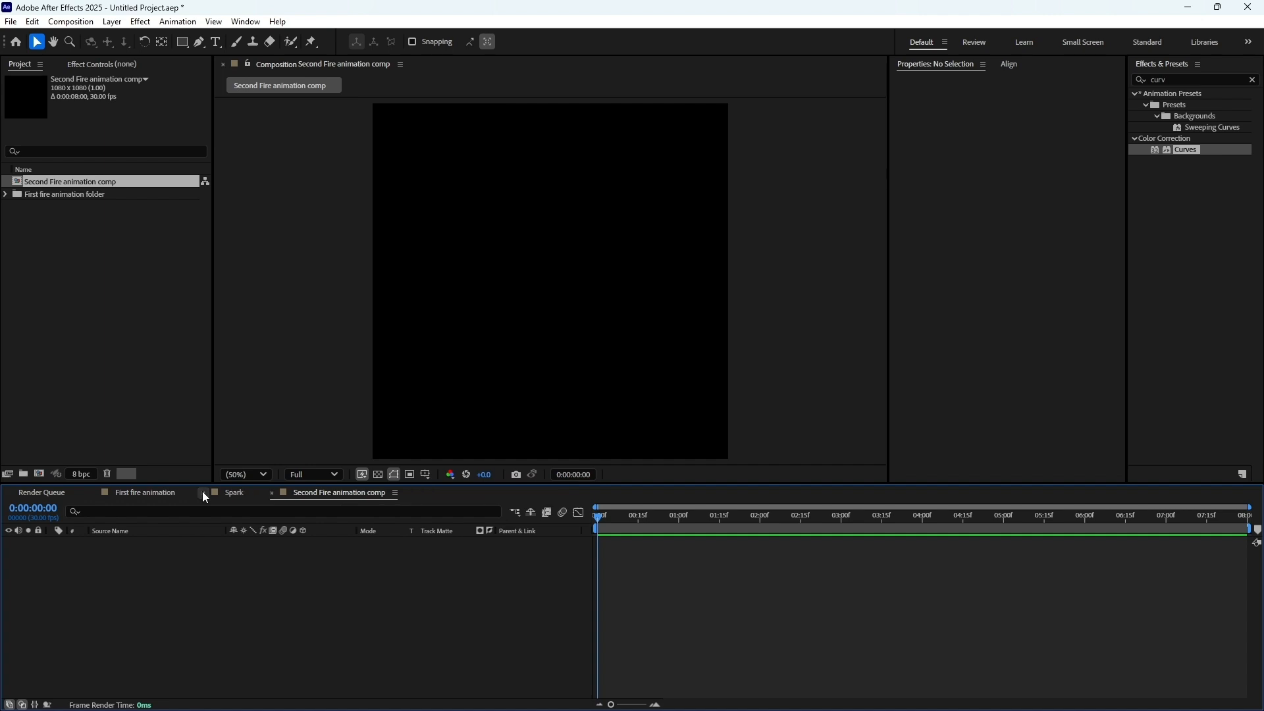
left_click(203, 493)
left_click(93, 492)
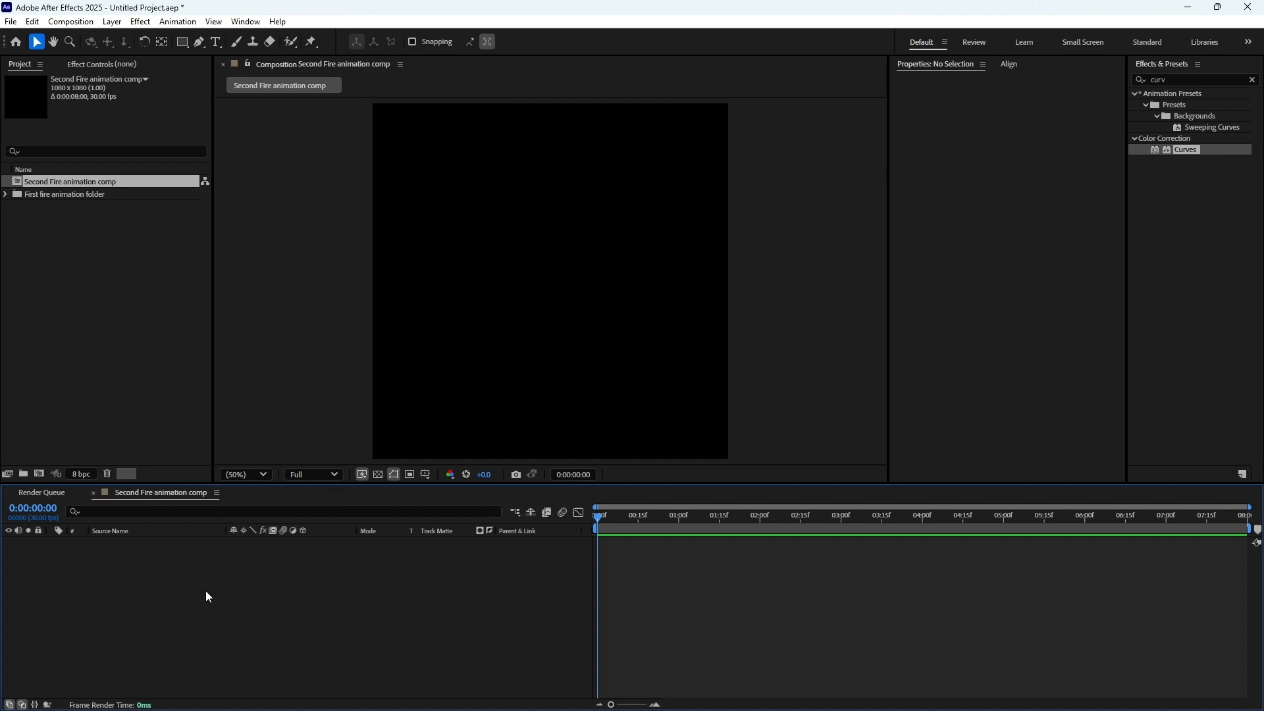
Add a white 1080 x 1080 px solid to Second Fire animation comp
right_click(275, 624)
mouse_move(347, 464)
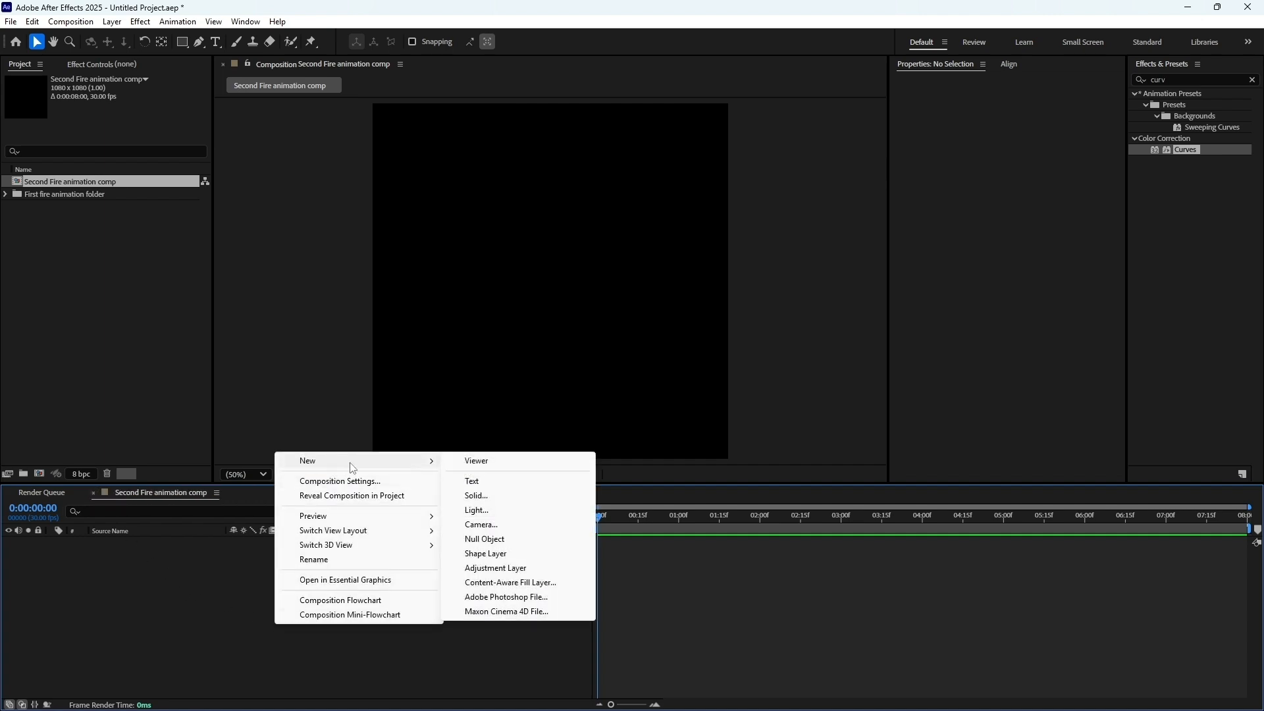
left_click(484, 498)
left_click(966, 488)
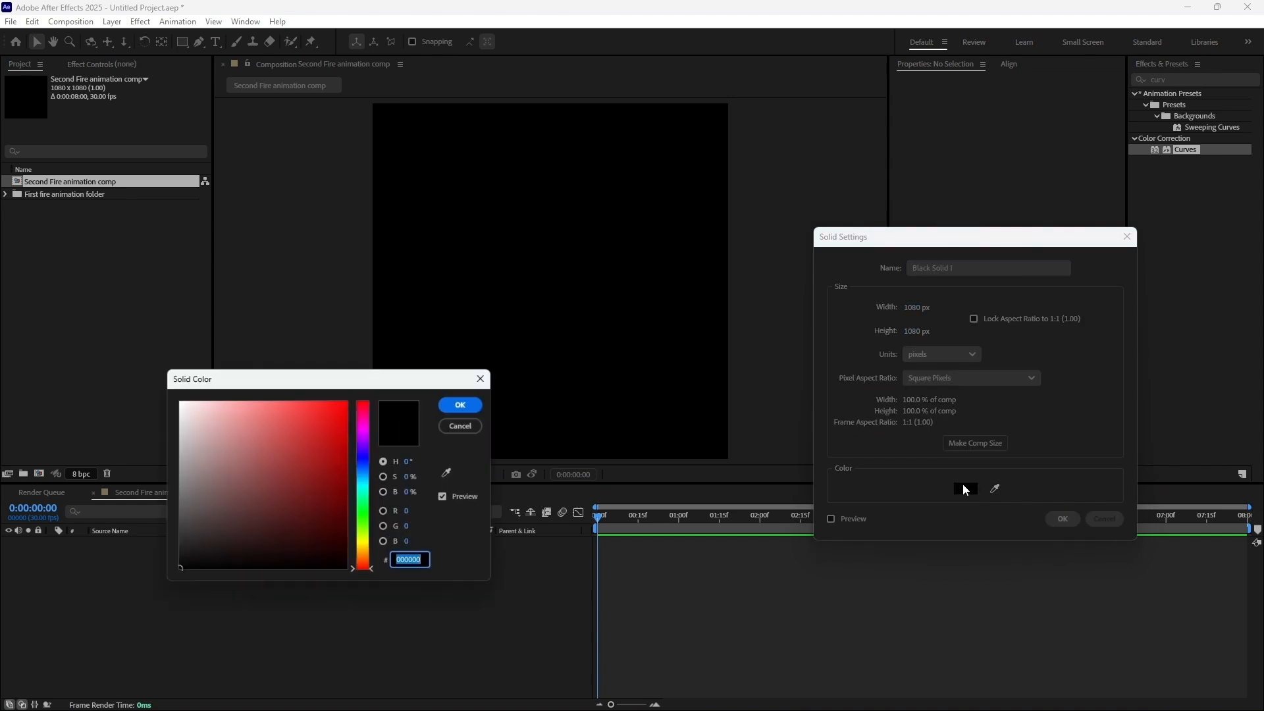
left_click_drag(204, 417, 180, 403)
left_click(461, 405)
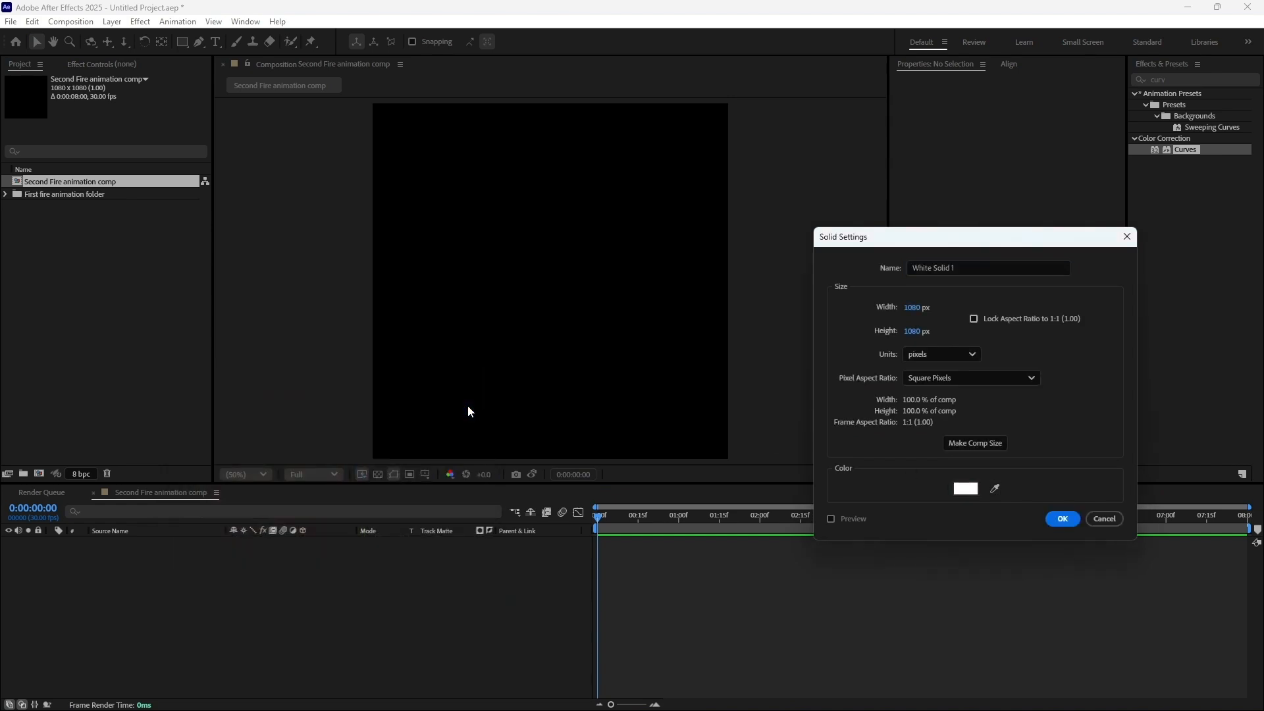
left_click(1060, 519)
left_click(235, 602)
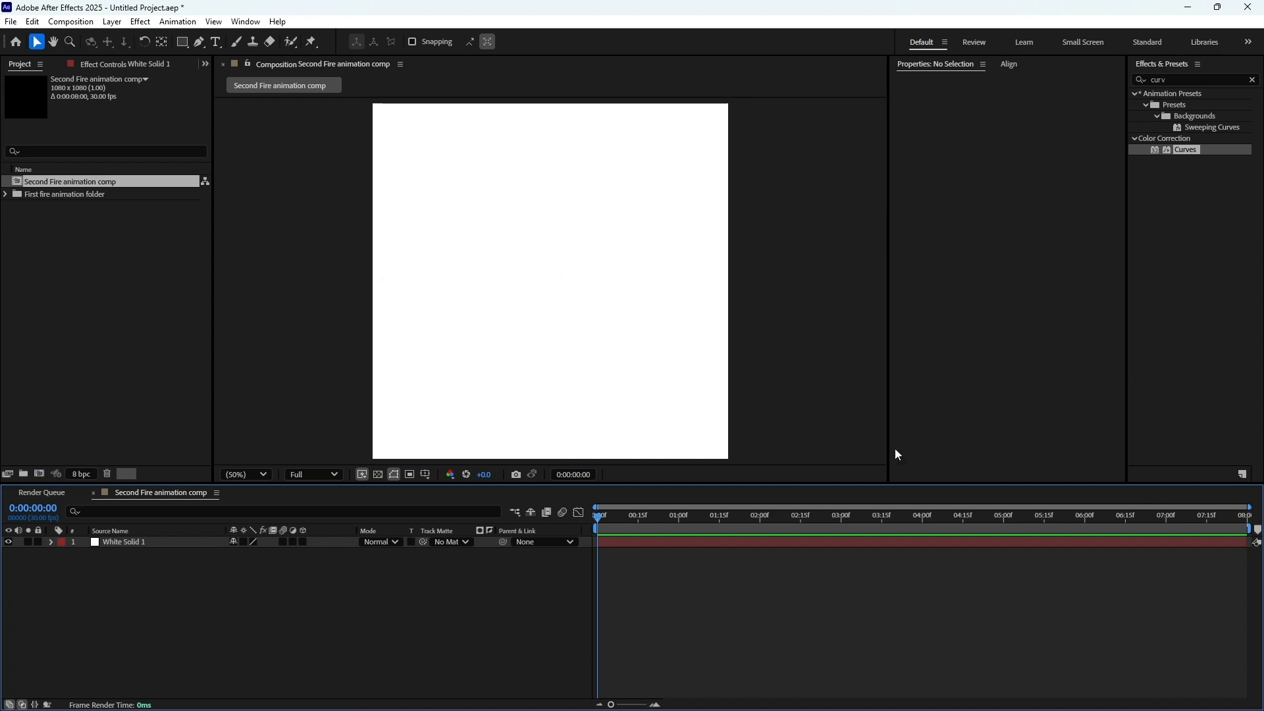
Apply CC Mr. Mercury to White Solid 1 and go to 0:00:02:23 to check the blobs
left_click(1252, 80)
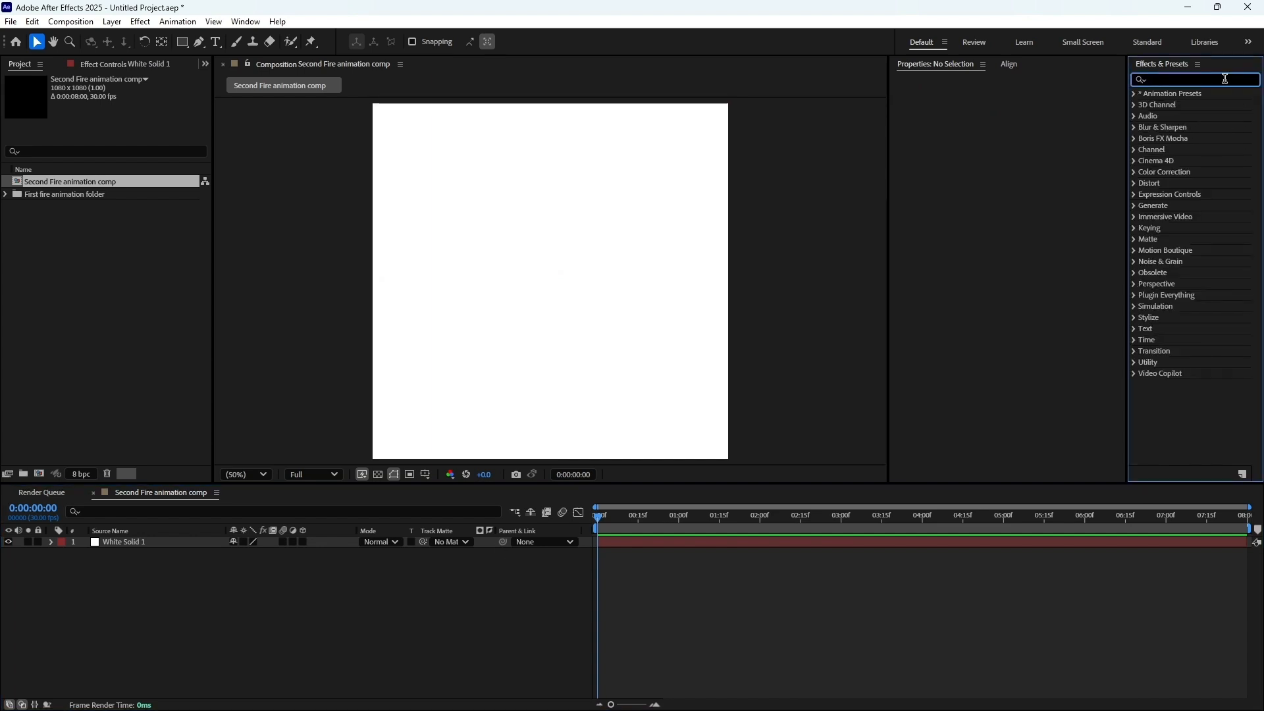
type("cc mr")
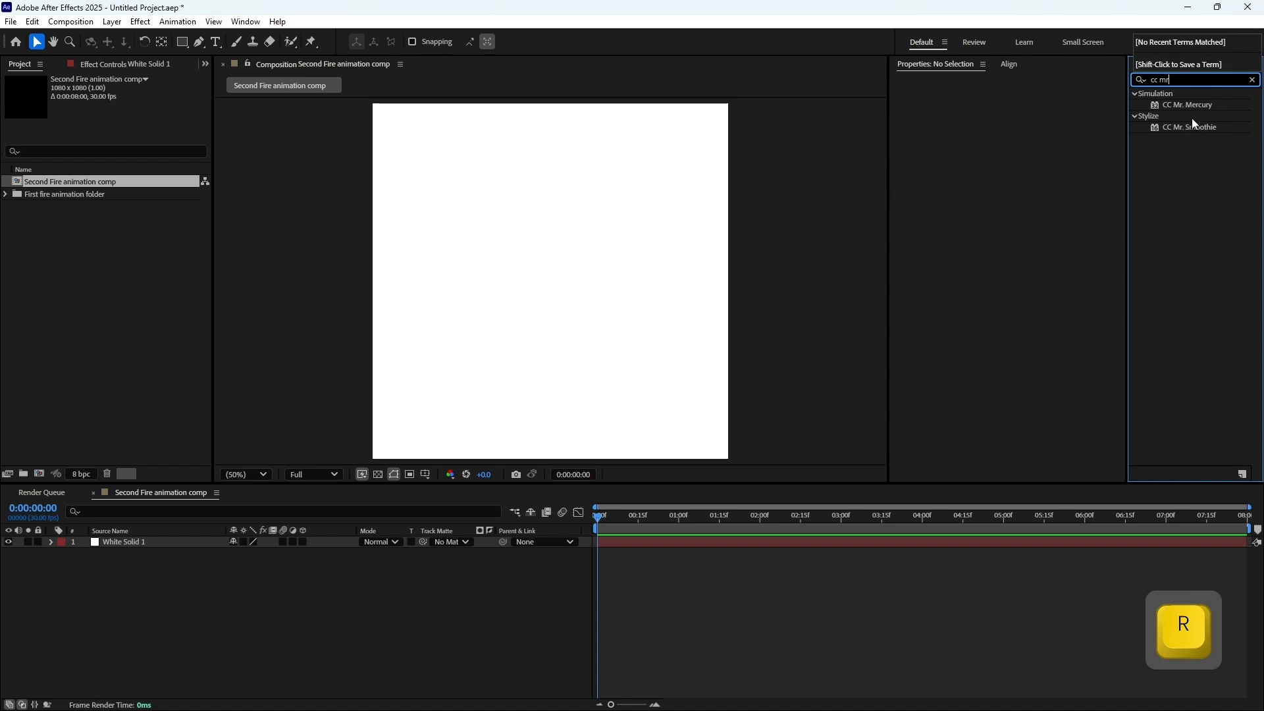
left_click_drag(1198, 106, 824, 533)
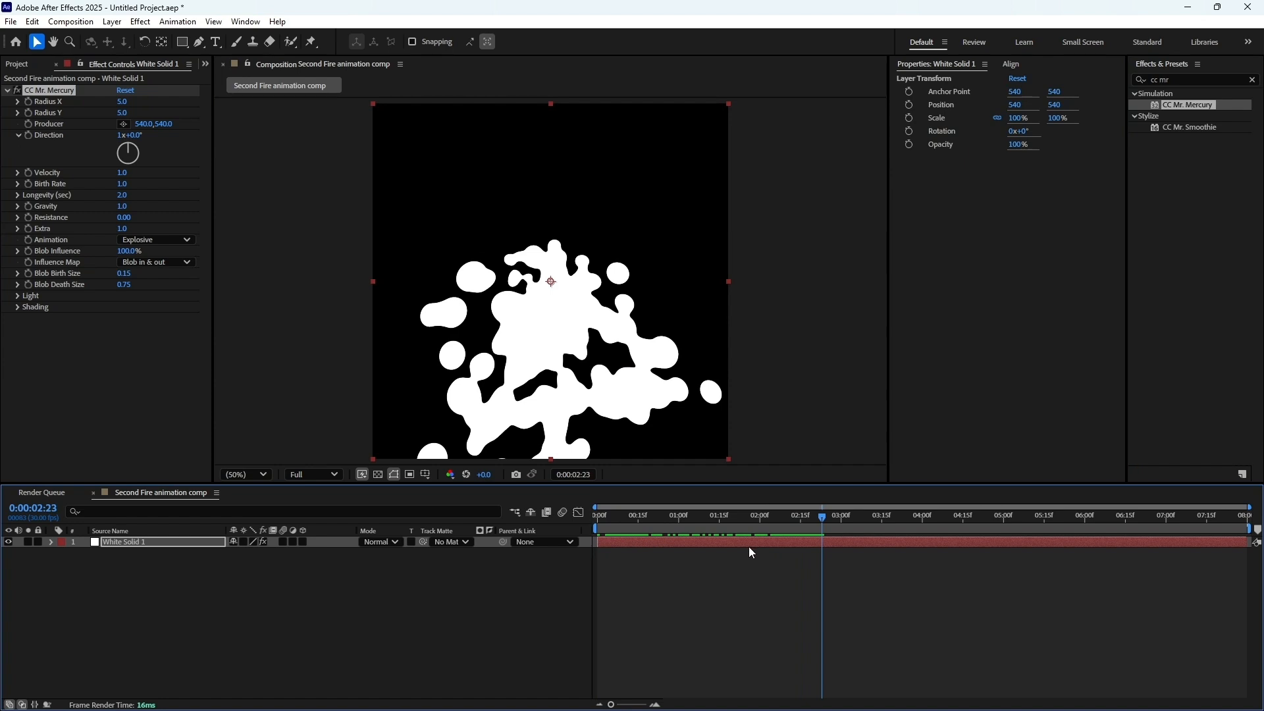
Set CC Mr. Mercury's Radius X to 4 and Radius Y to 0
left_click(124, 101)
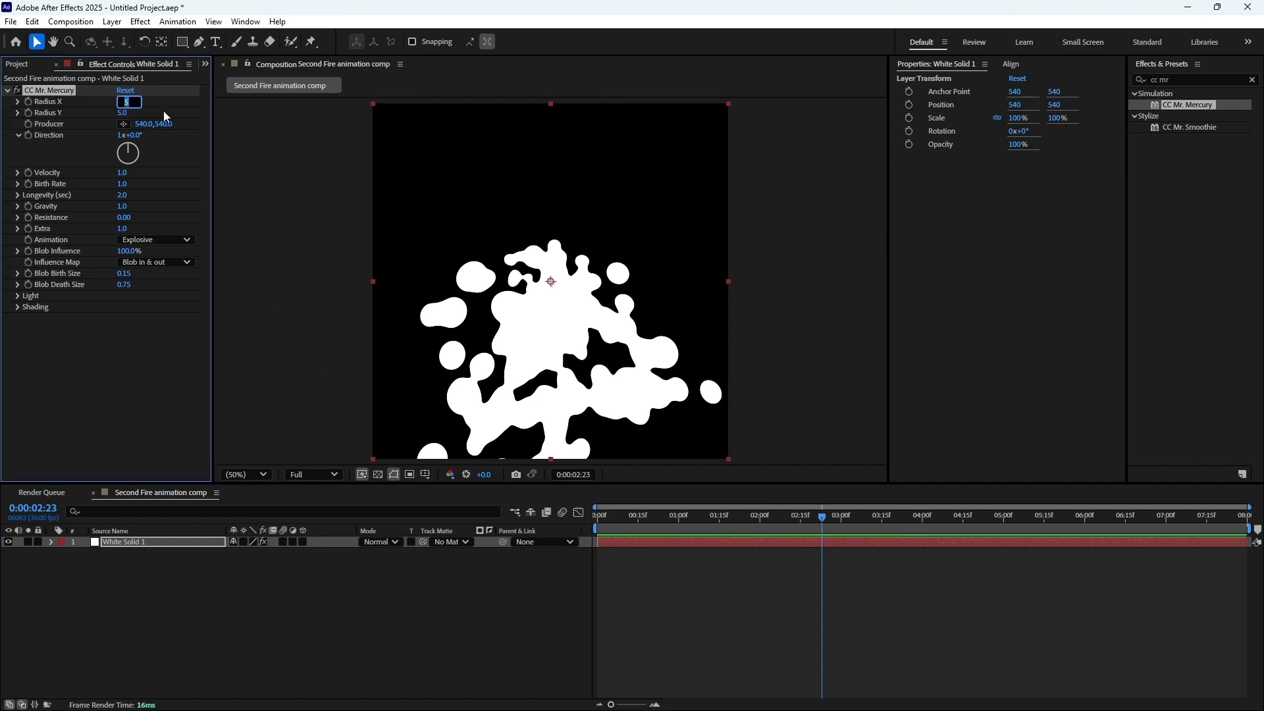
type("4")
key("Return")
type("0")
key("Return")
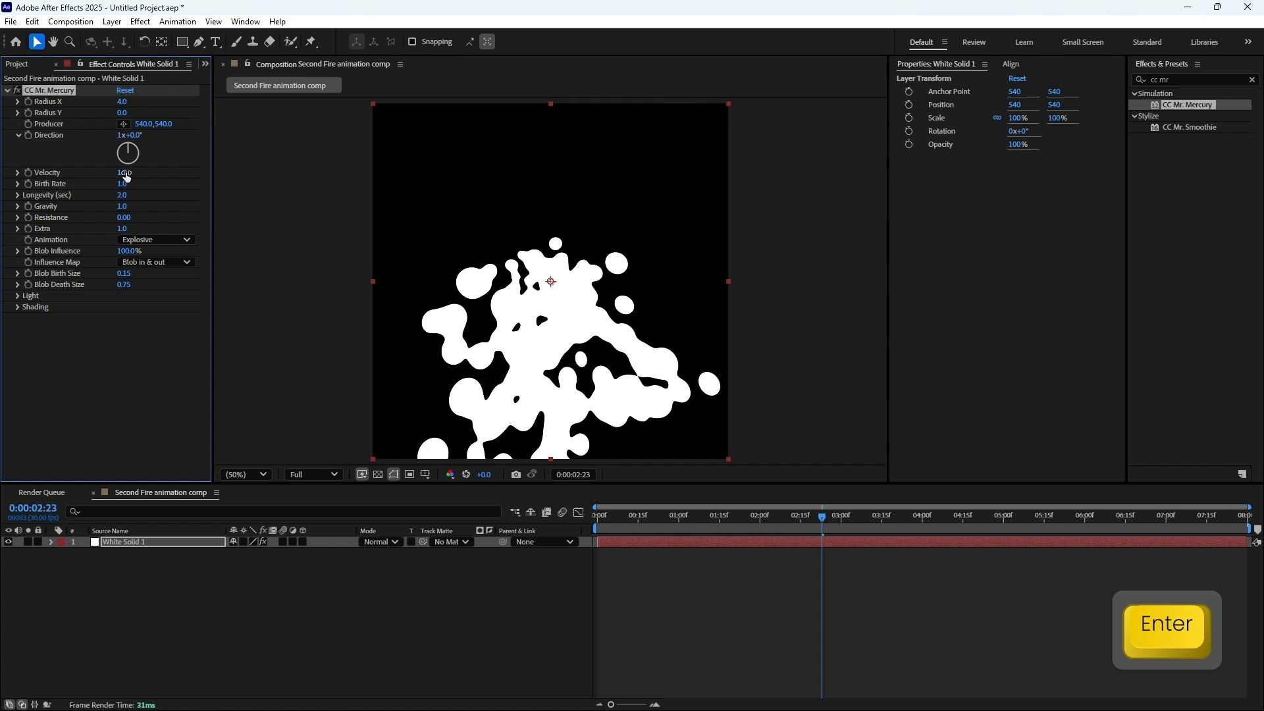
Set CC Mr. Mercury's Velocity to 0.4 and Birth Rate to 0.3
type("0.4")
key("Return")
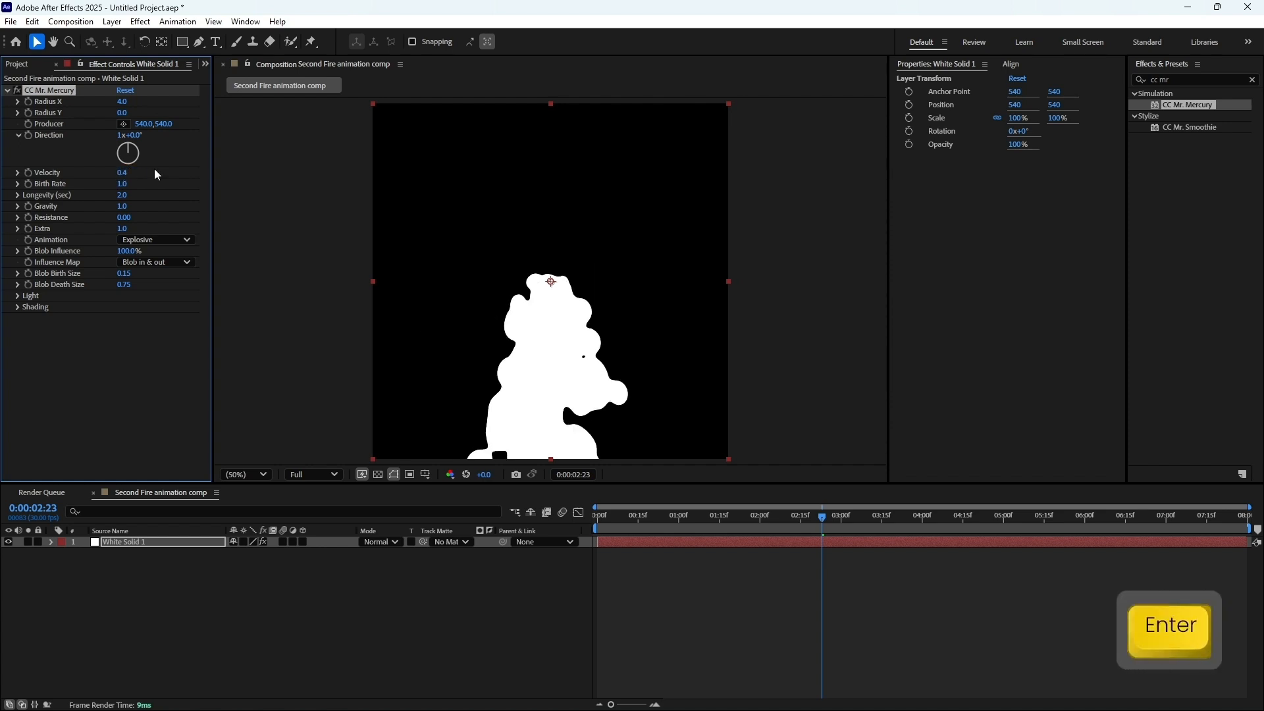
left_click(121, 180)
type("0.3")
key("Return")
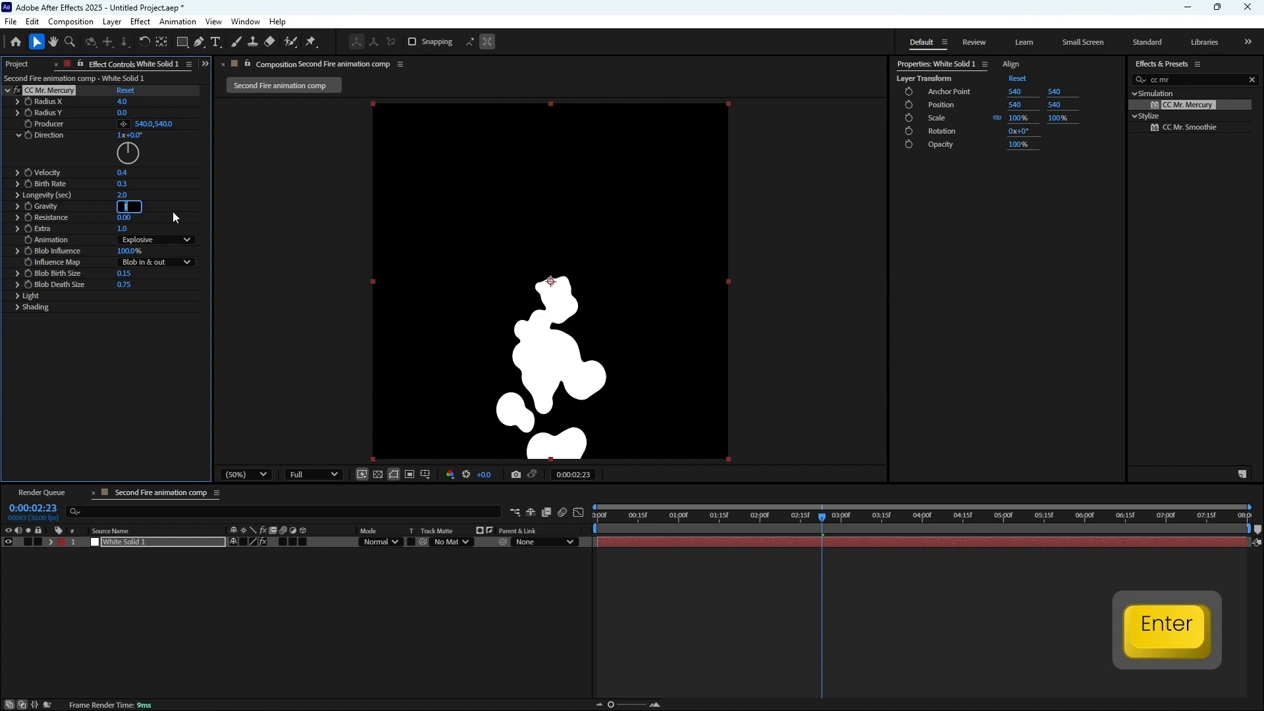
Set CC Mr. Mercury's Gravity to -0.7 and Resistance to 0.04
key("BackSpace")
type("-")
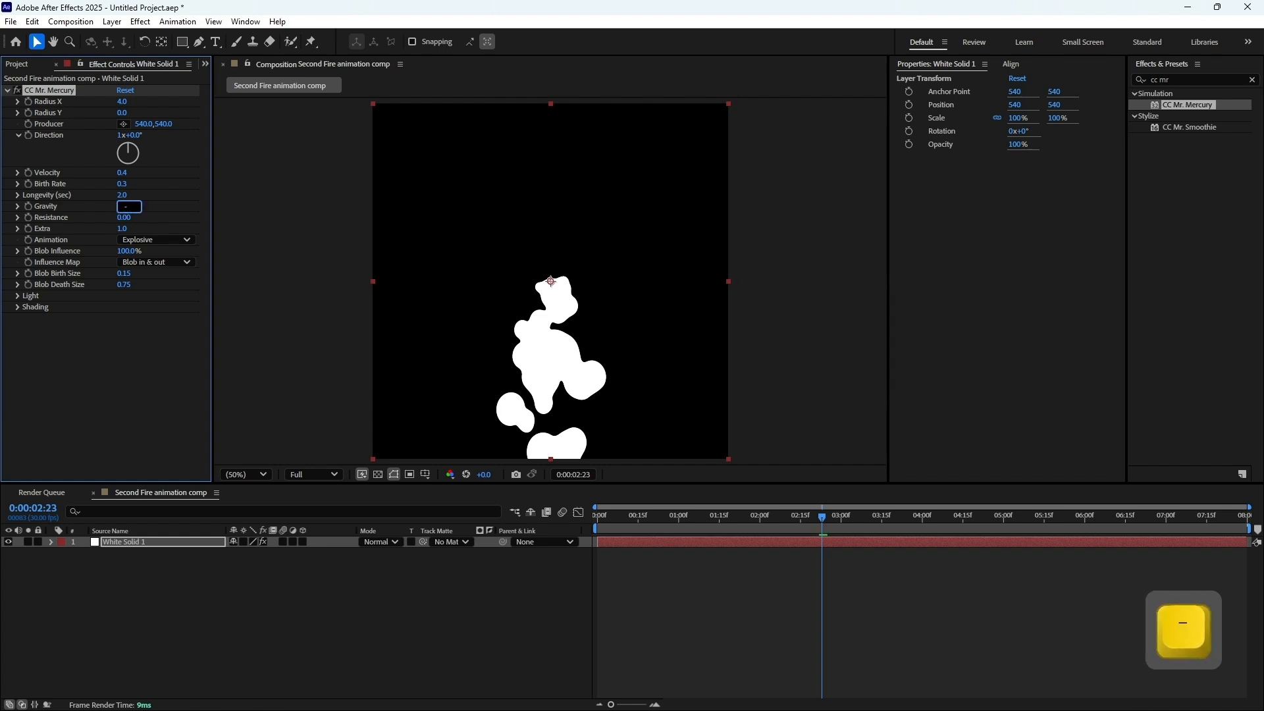
type("0.7")
key("Return")
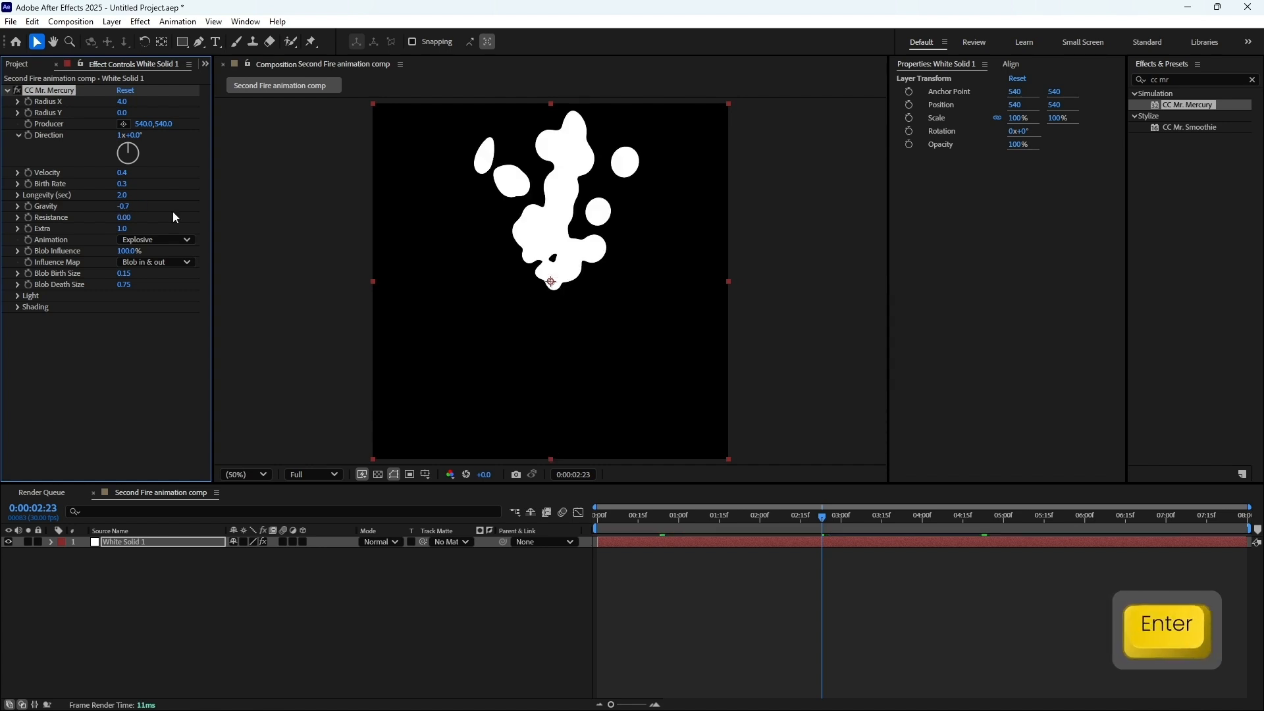
left_click(123, 218)
type("0.0")
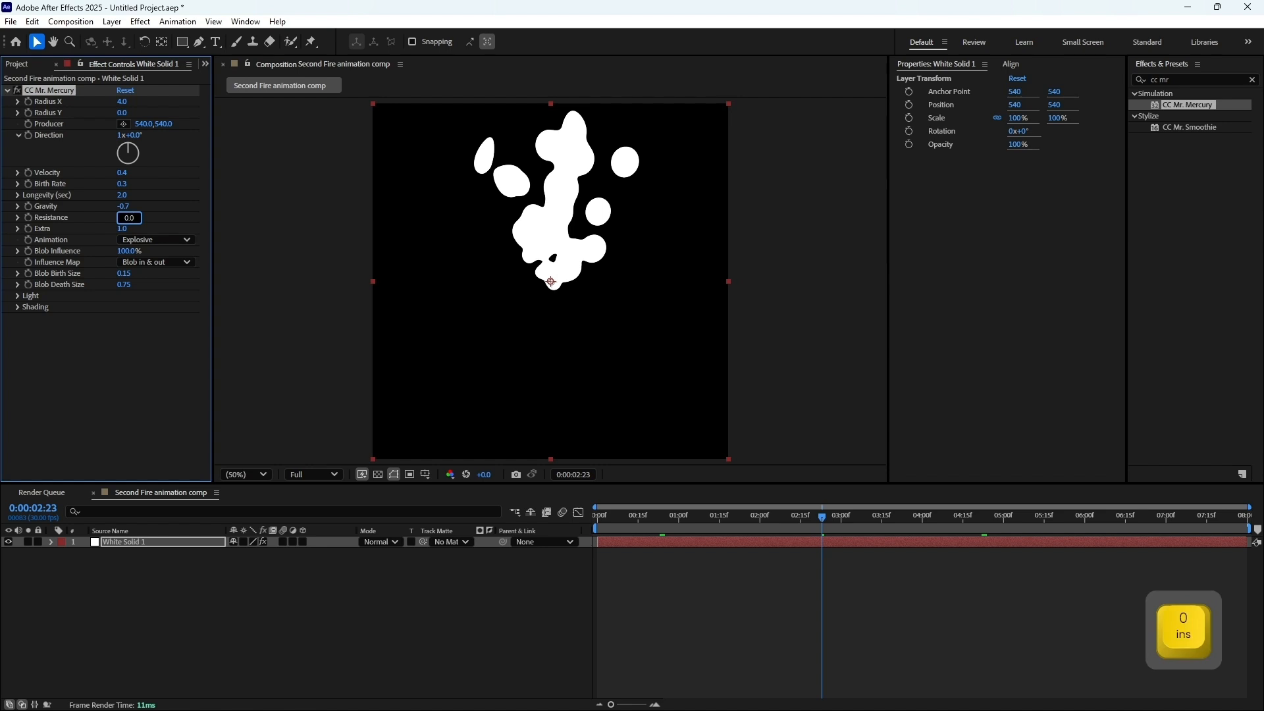
type("4")
key("Return")
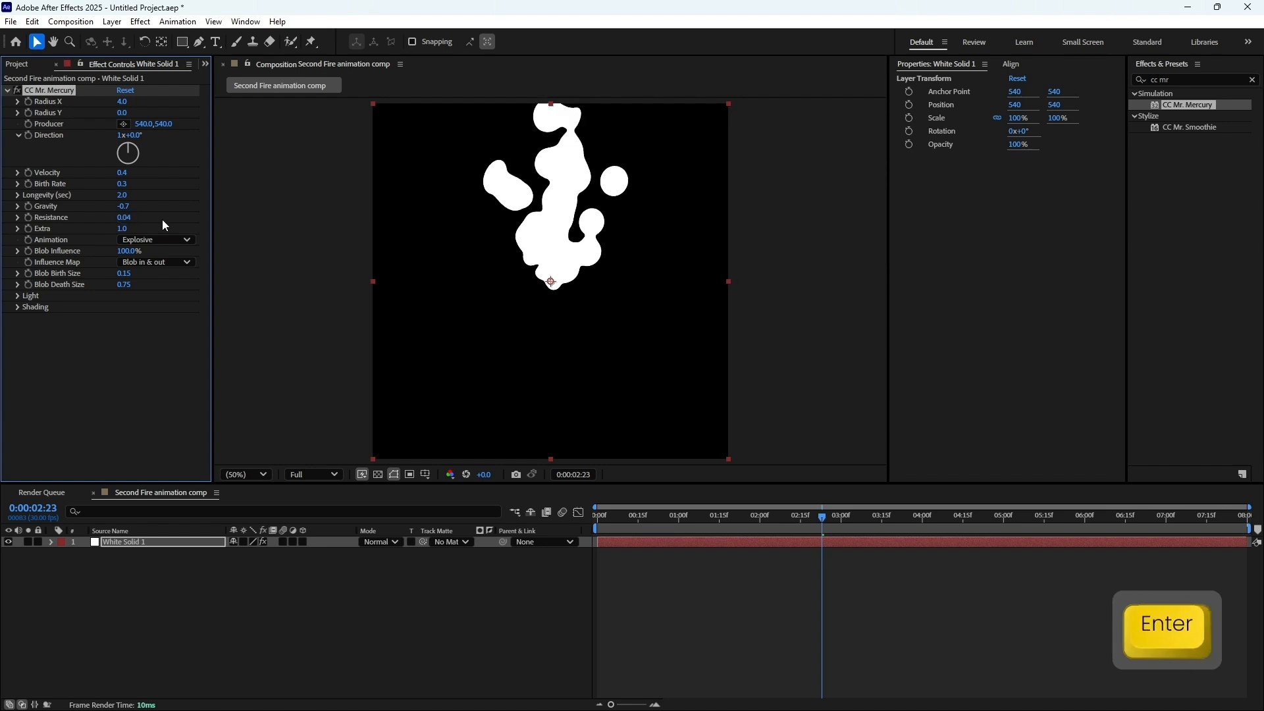
Change CC Mr. Mercury's Animation type to Jet and preview the rising blobs
left_click(161, 239)
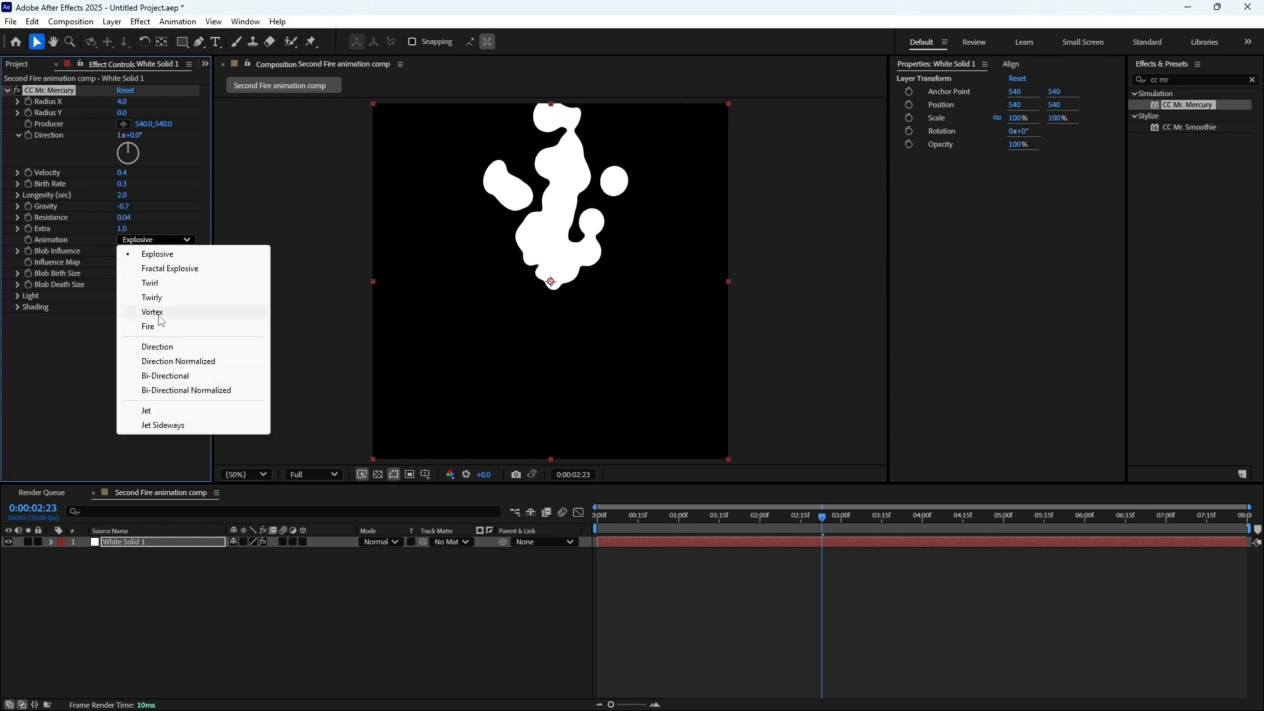
left_click(164, 412)
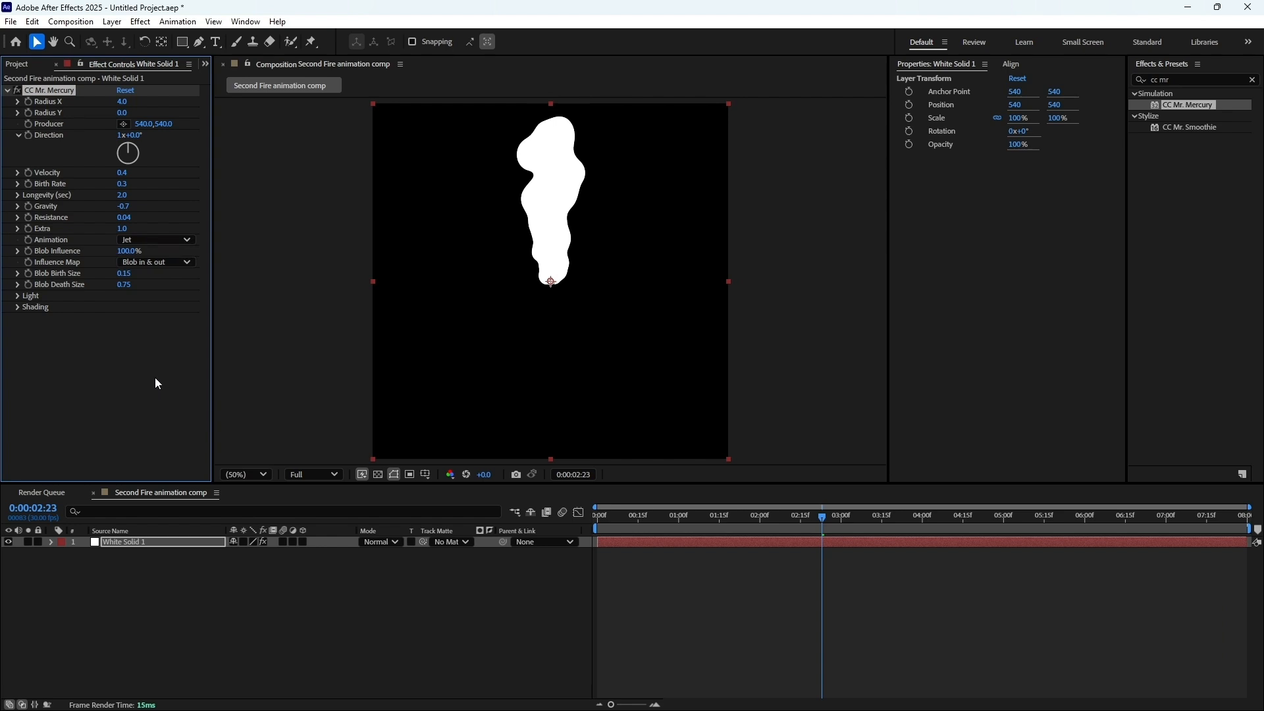
key("KP_0")
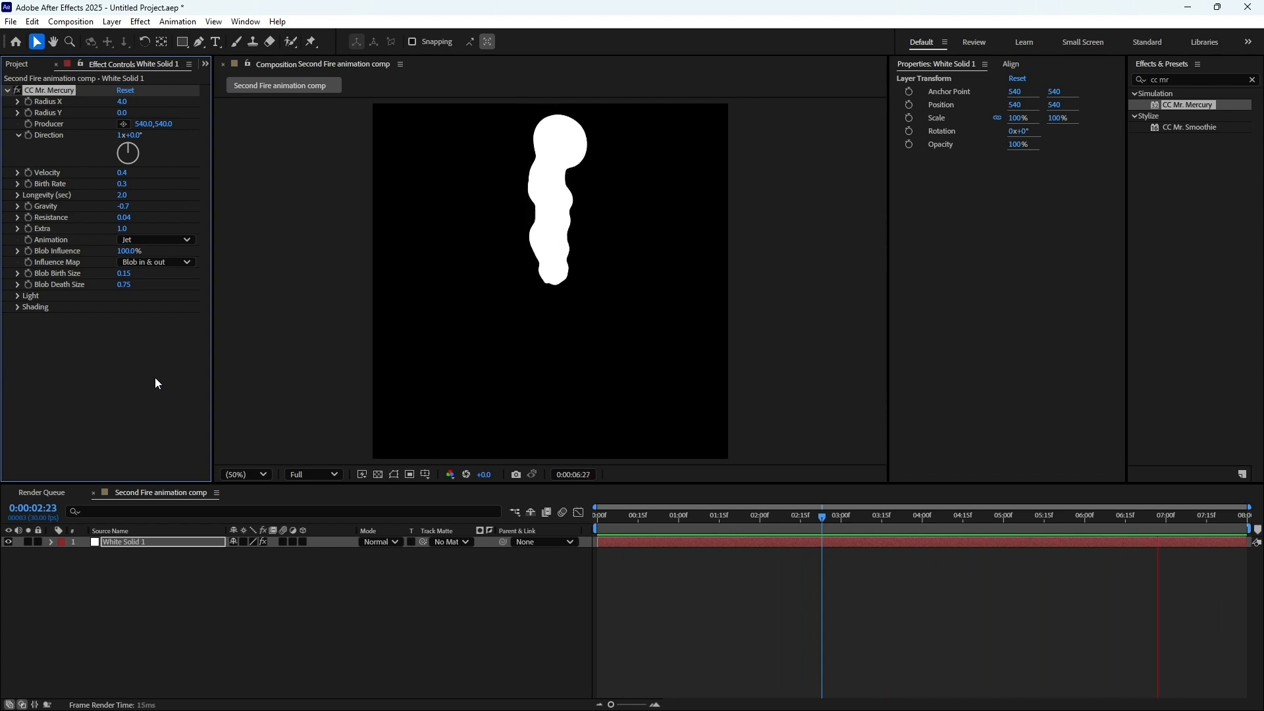
Set CC Mr. Mercury's Blob Birth Size to 0.8 and Blob Death Size to 0
key("space")
left_click(125, 273)
type("0.8")
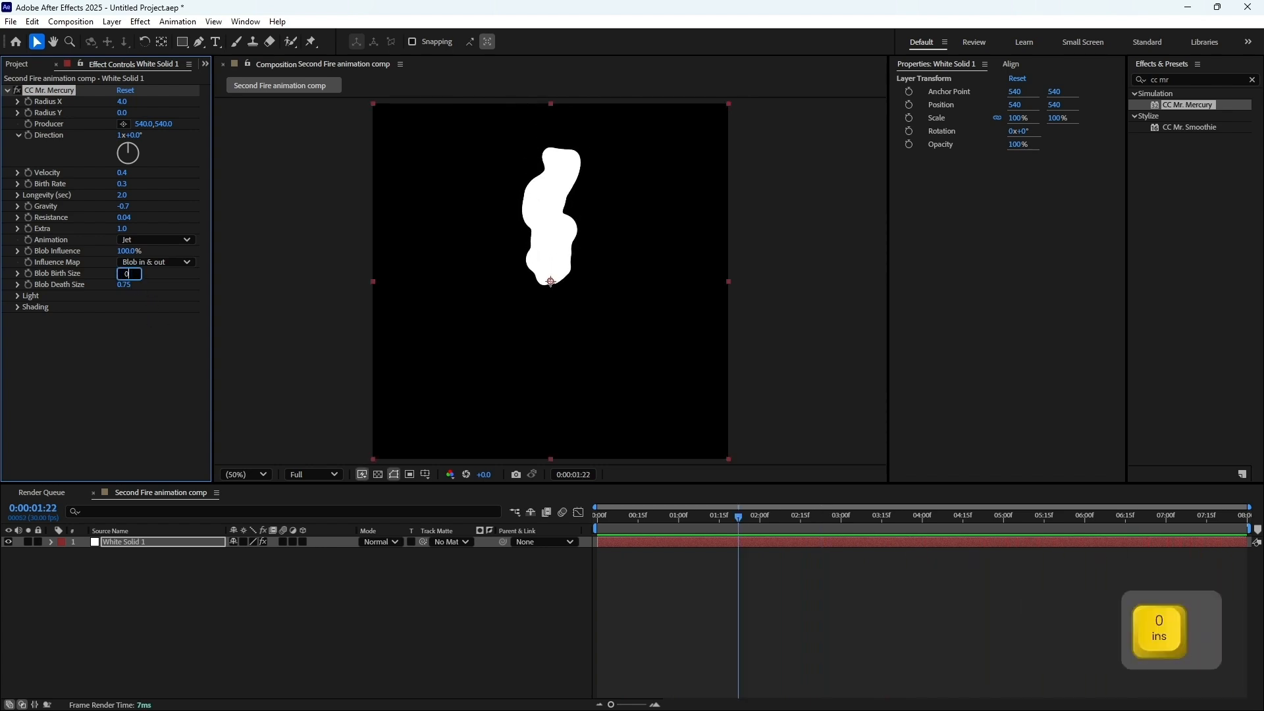
key("Return")
type("0")
key("Return")
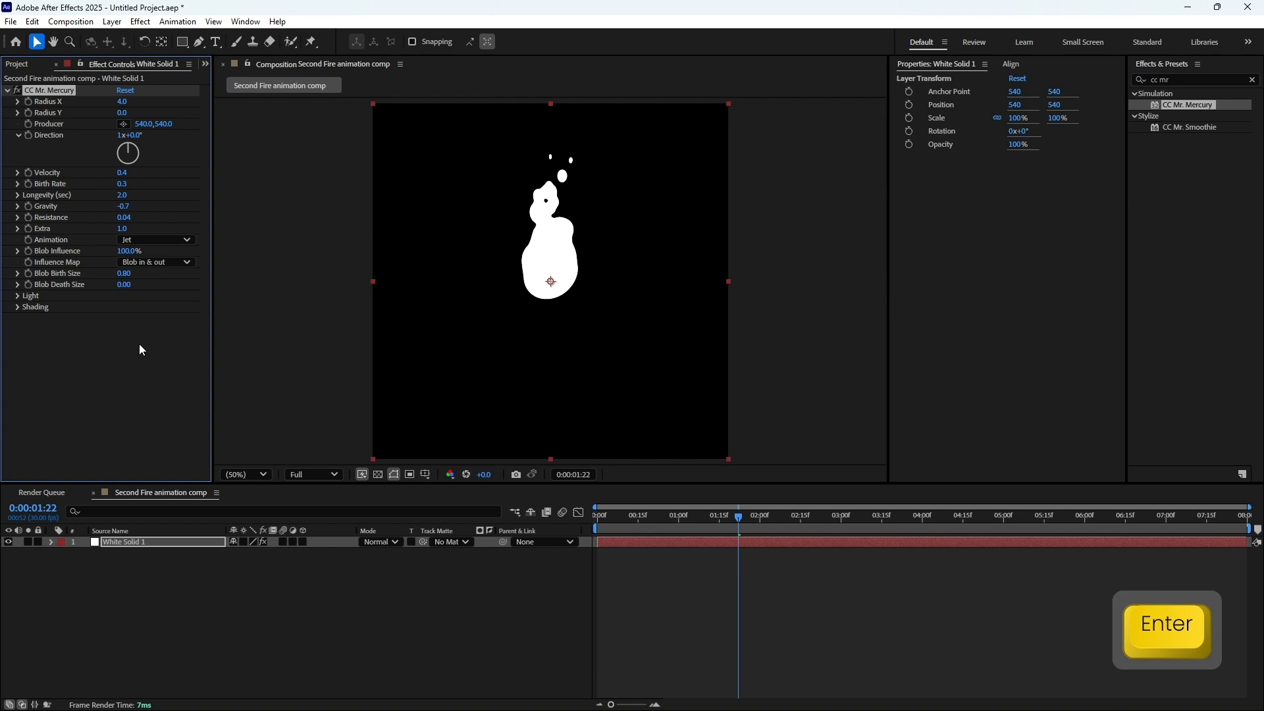
Set CC Mr. Mercury's Blob Influence to 80%, lower the Producer point to 540, 845, and preview the flame
left_click(129, 251)
type("80")
key("Return")
key("KP_0")
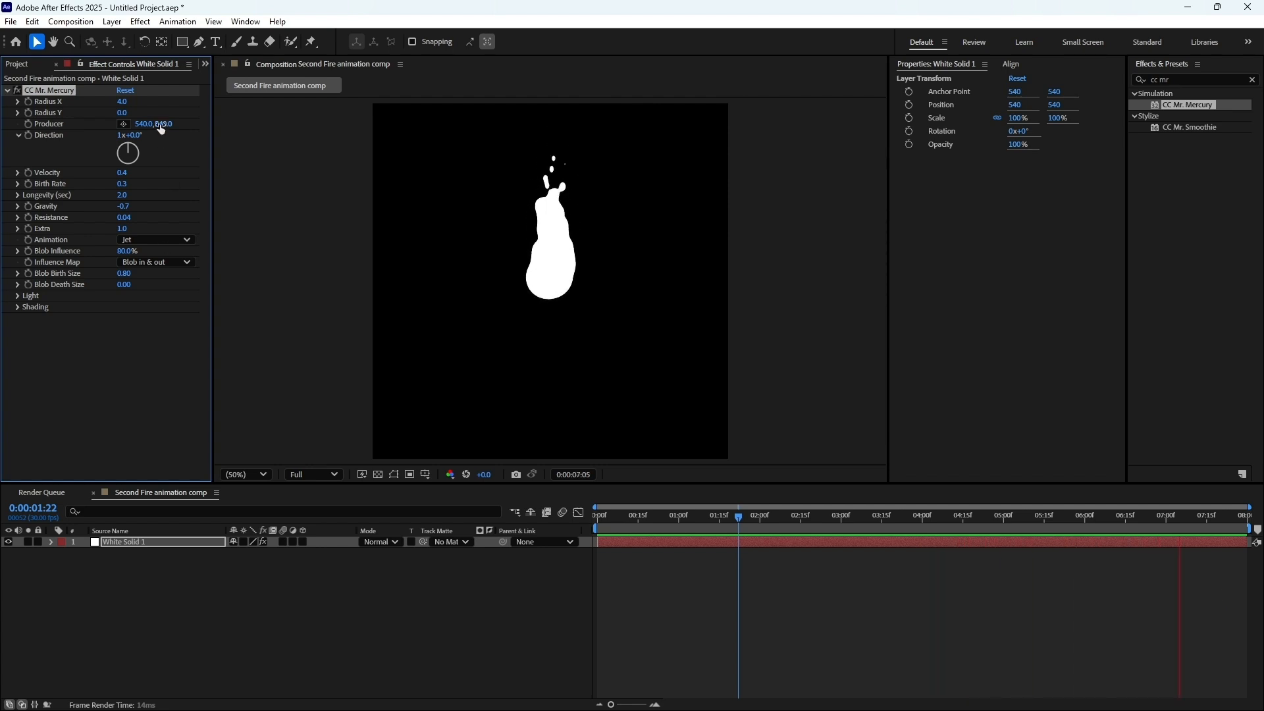
left_click_drag(161, 125, 341, 146)
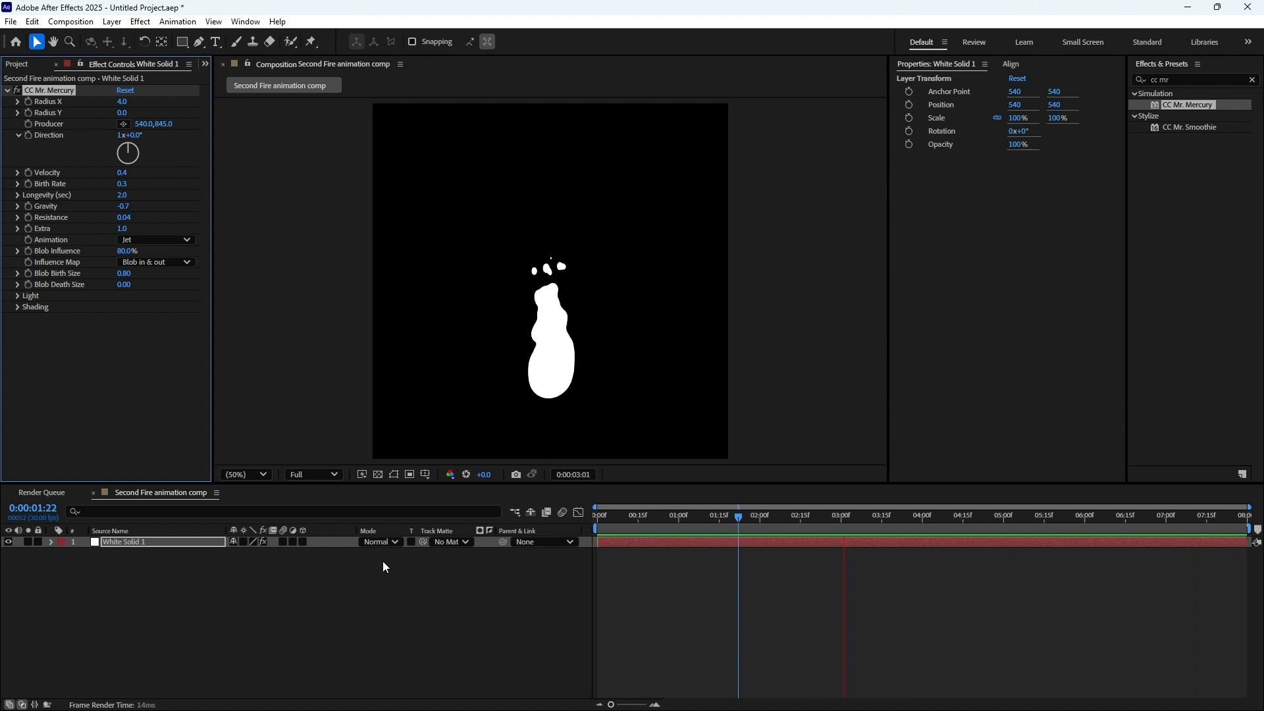
key("space")
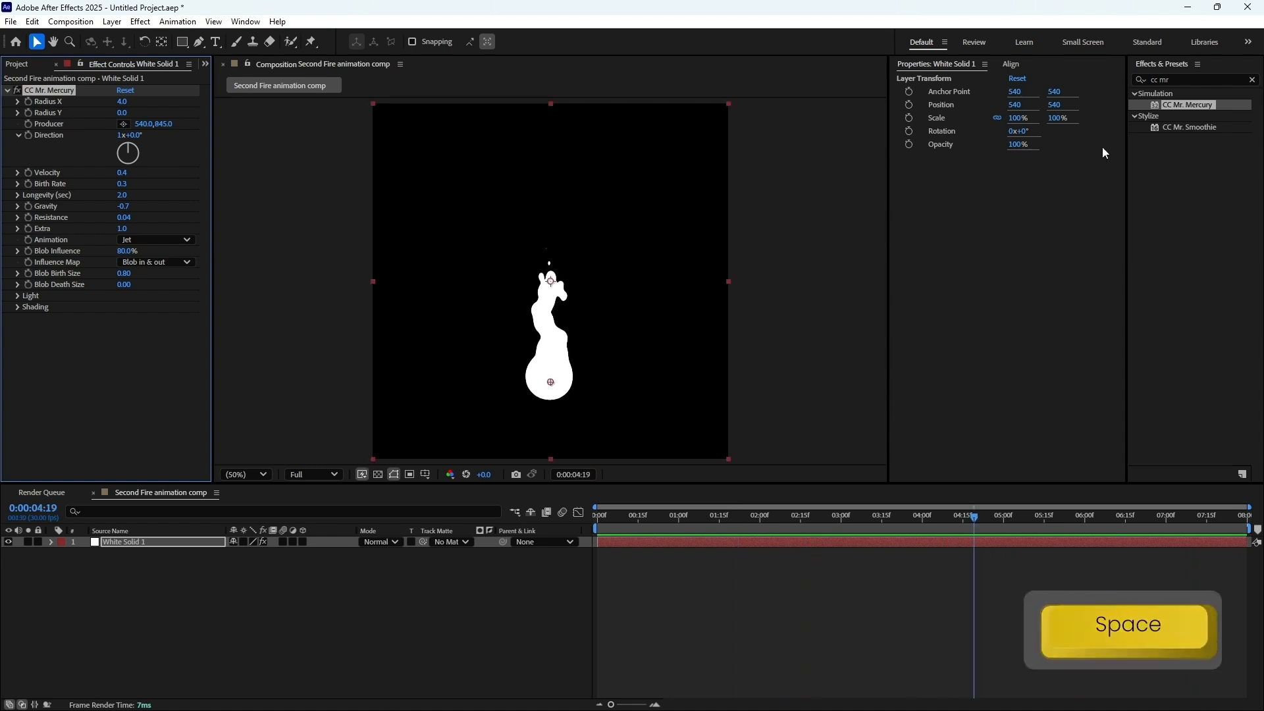
Apply the Fill effect to the white solid and colour it orange, FF8A00
left_click(1252, 79)
type("fill")
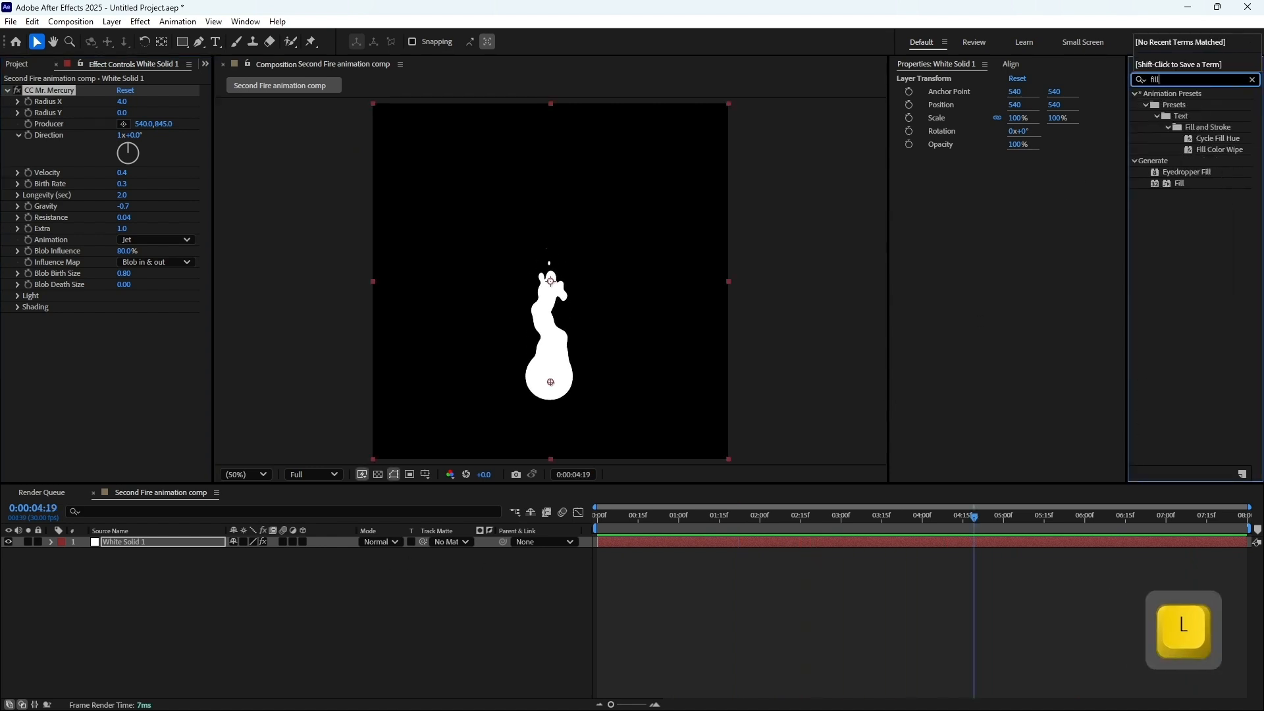
left_click_drag(1179, 183, 733, 550)
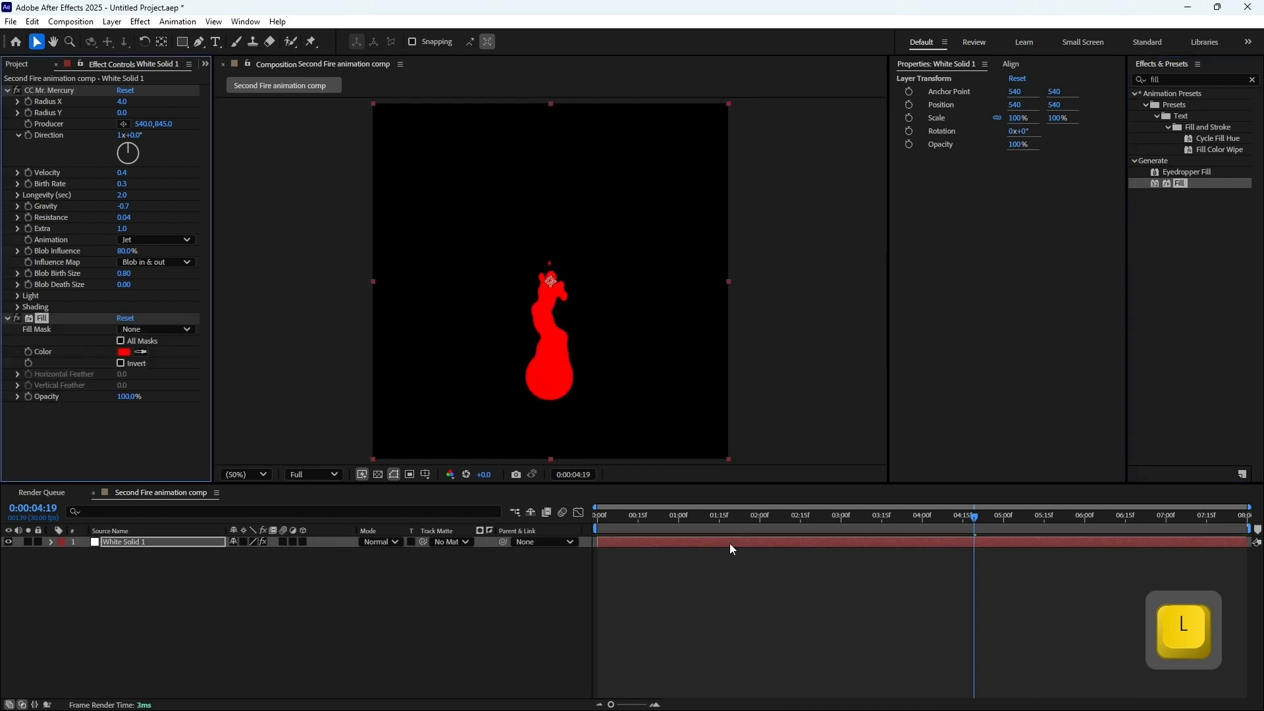
left_click(124, 352)
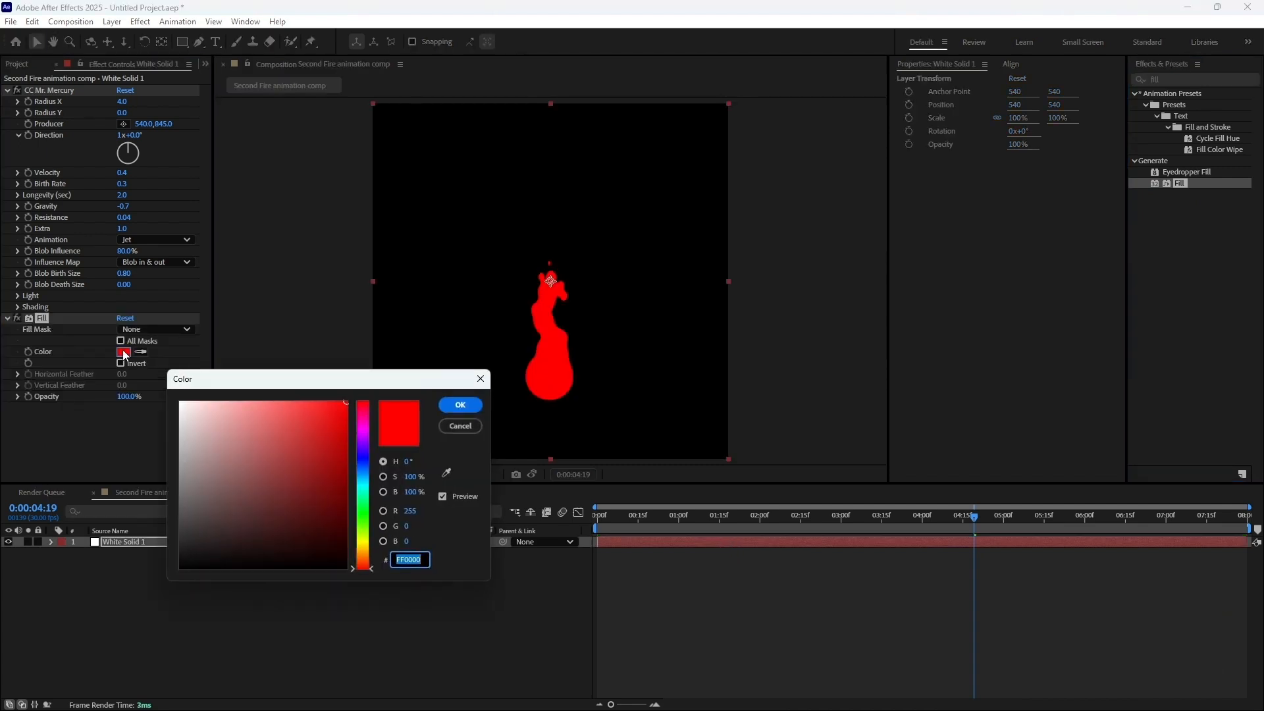
left_click_drag(365, 560, 364, 555)
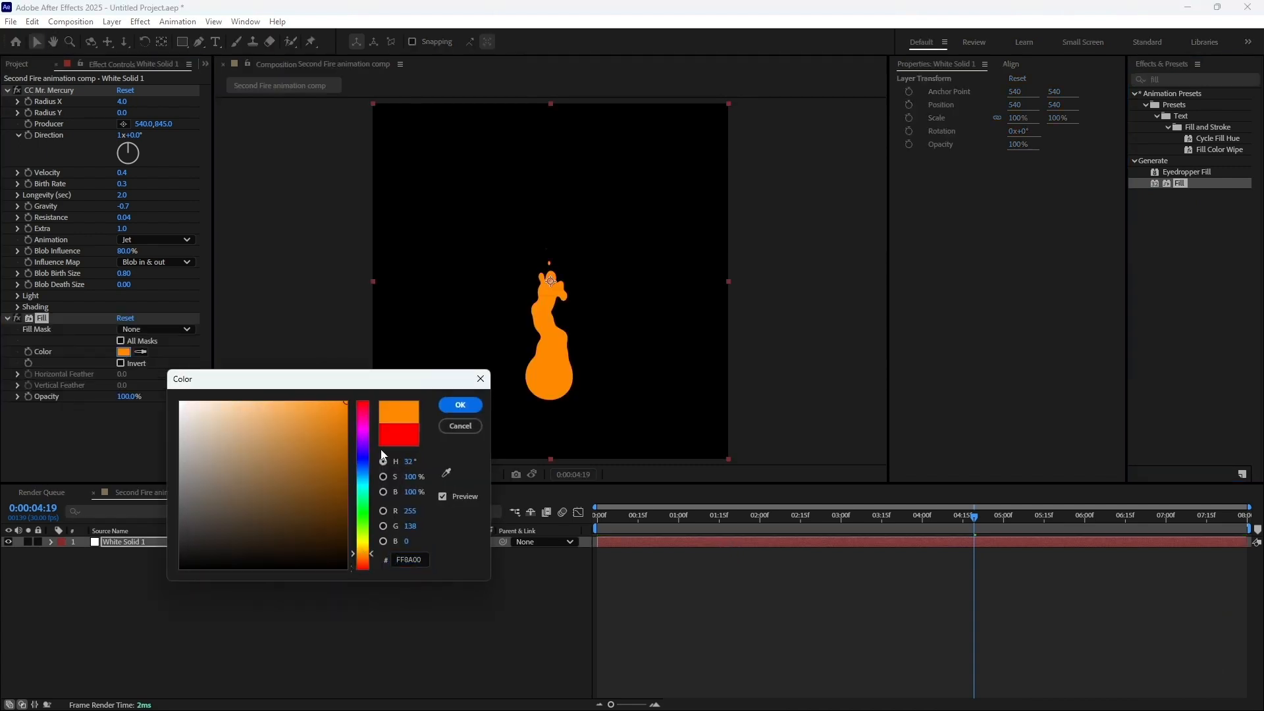
left_click(459, 405)
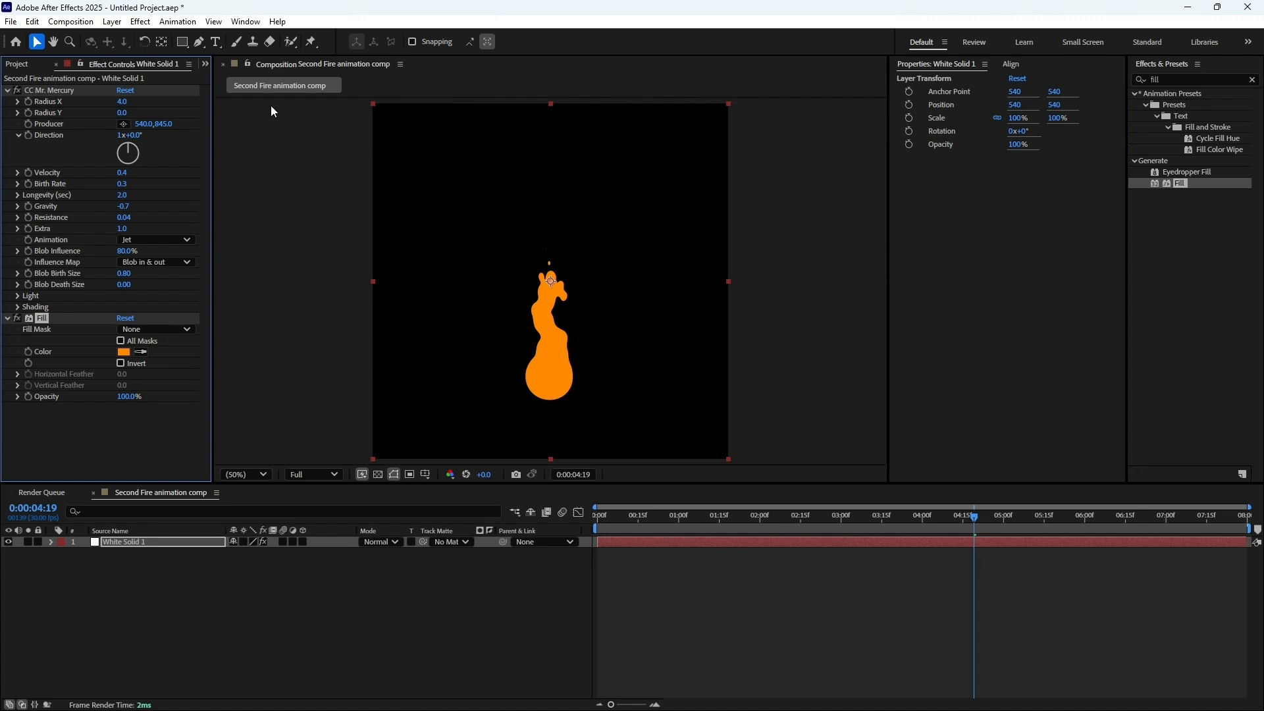
Move the solid's anchor point down to the flame's base at about 540, 846 and add a duplicate layer scaled to 70%
left_click(161, 41)
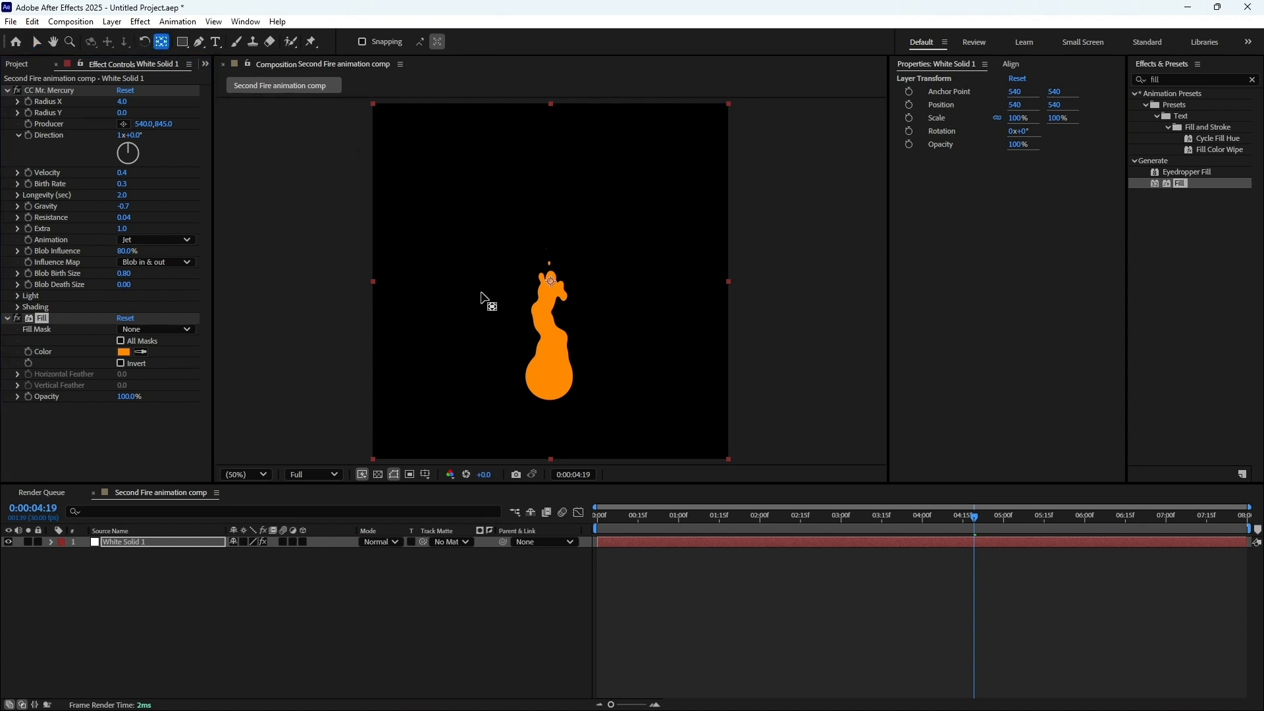
left_click_drag(551, 282, 549, 380)
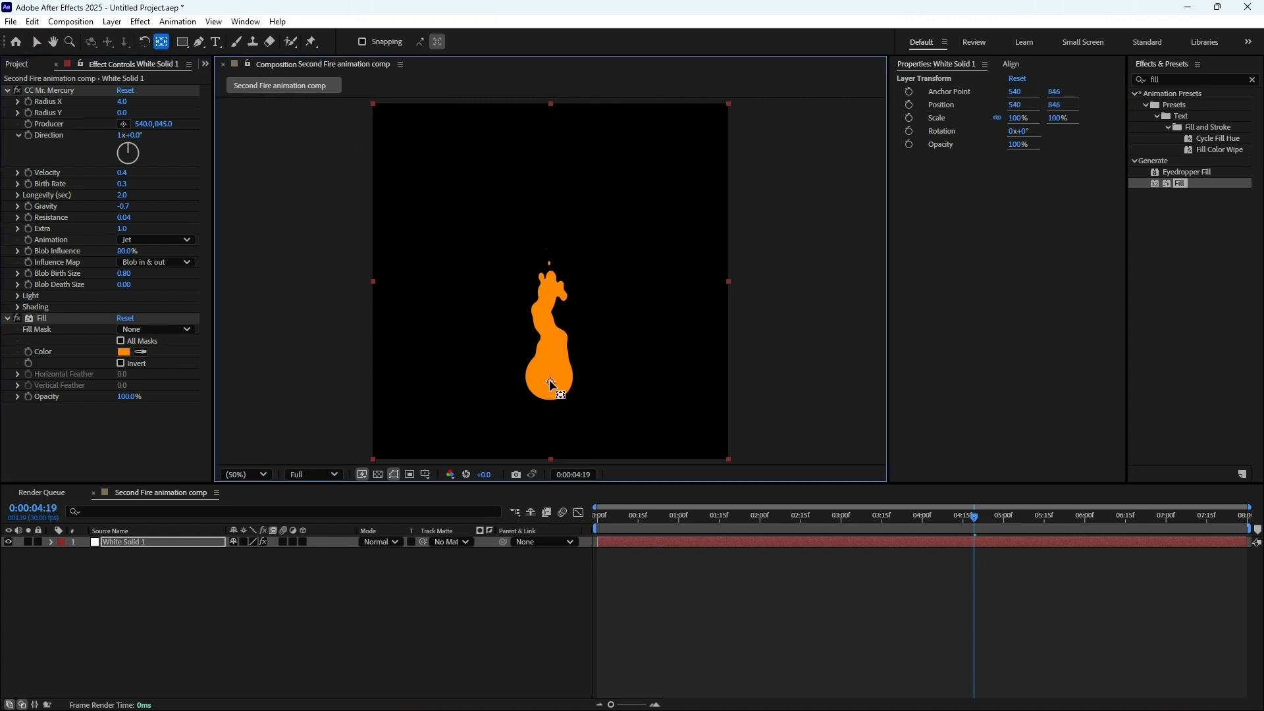
left_click(138, 545)
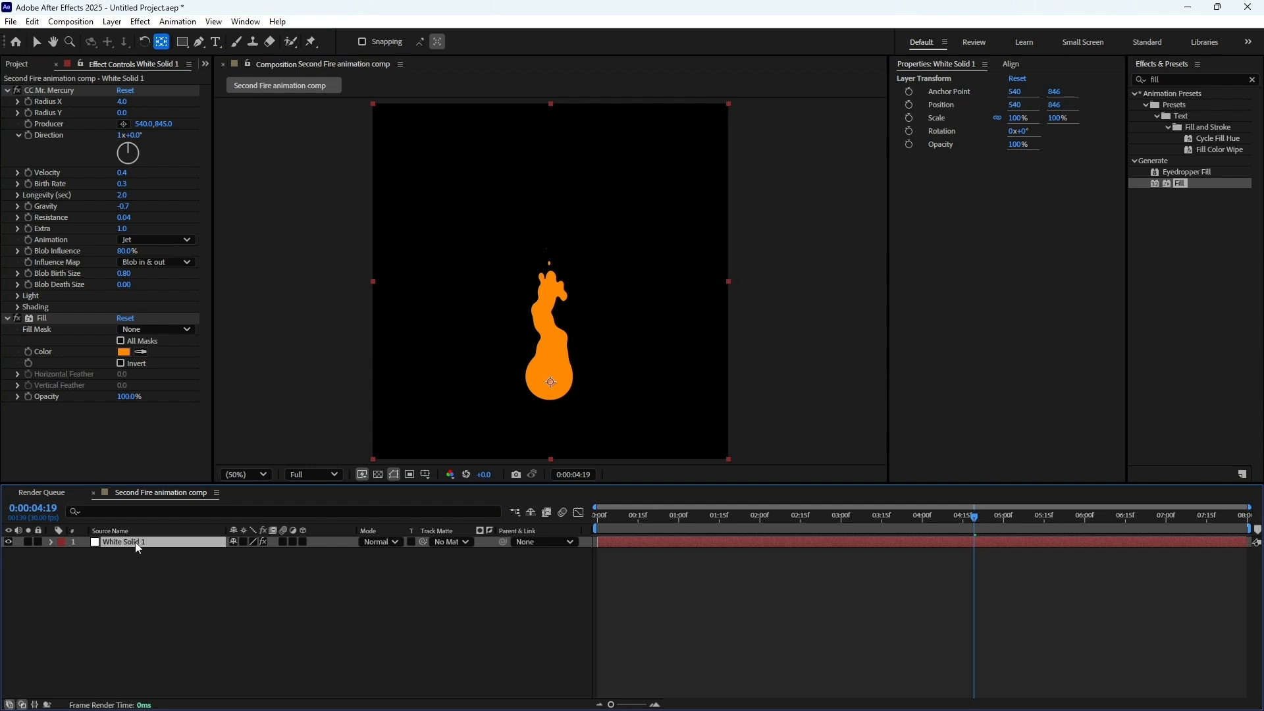
key("ctrl")
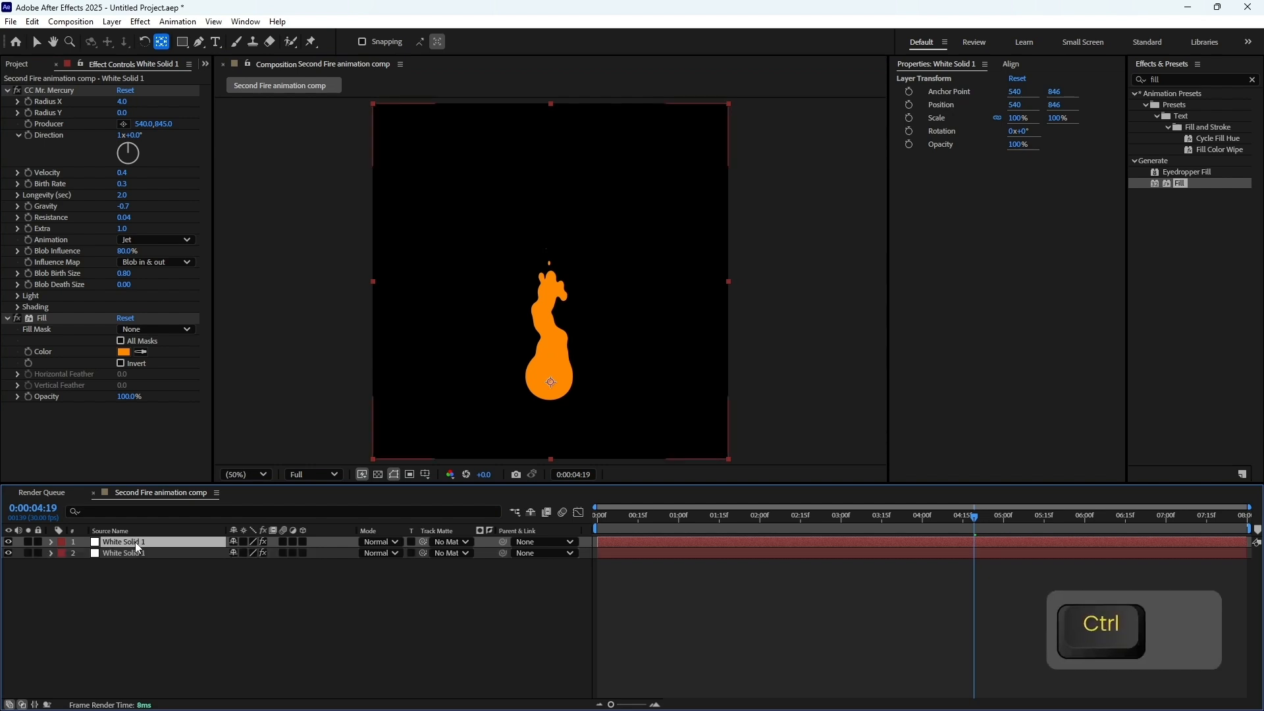
key("ctrl+d")
key("s")
left_click(264, 553)
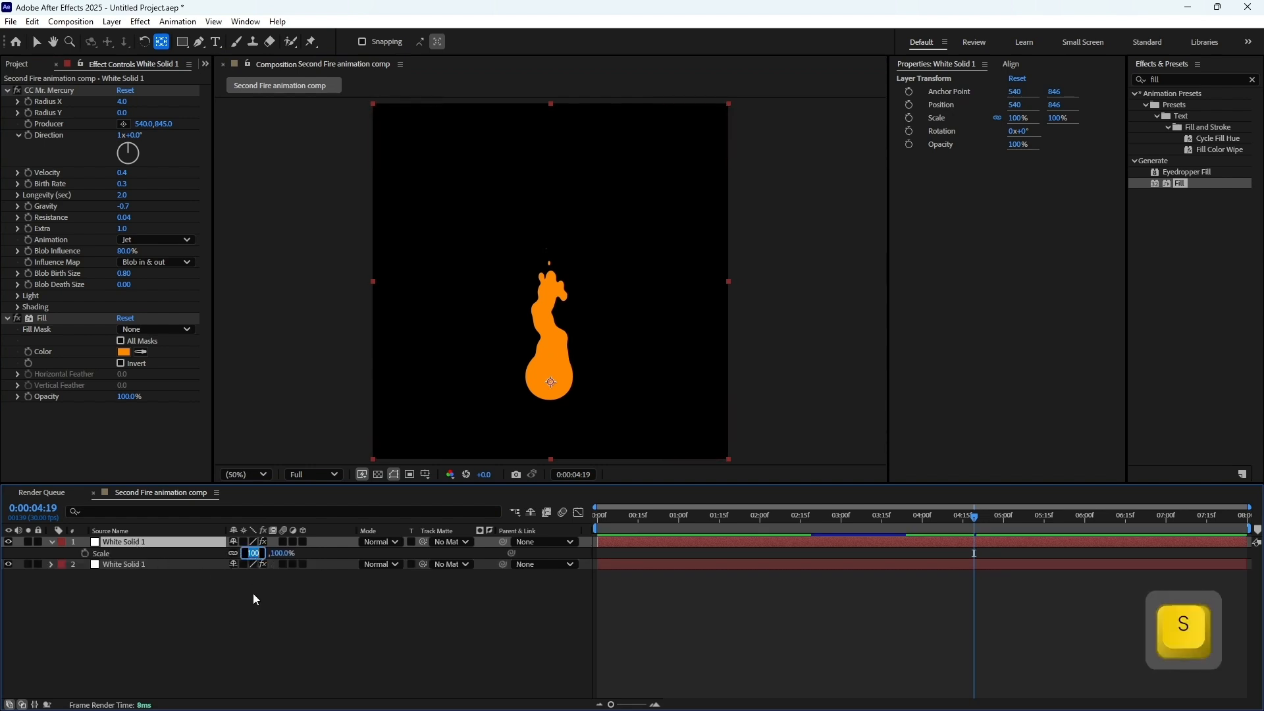
type("70")
key("Return")
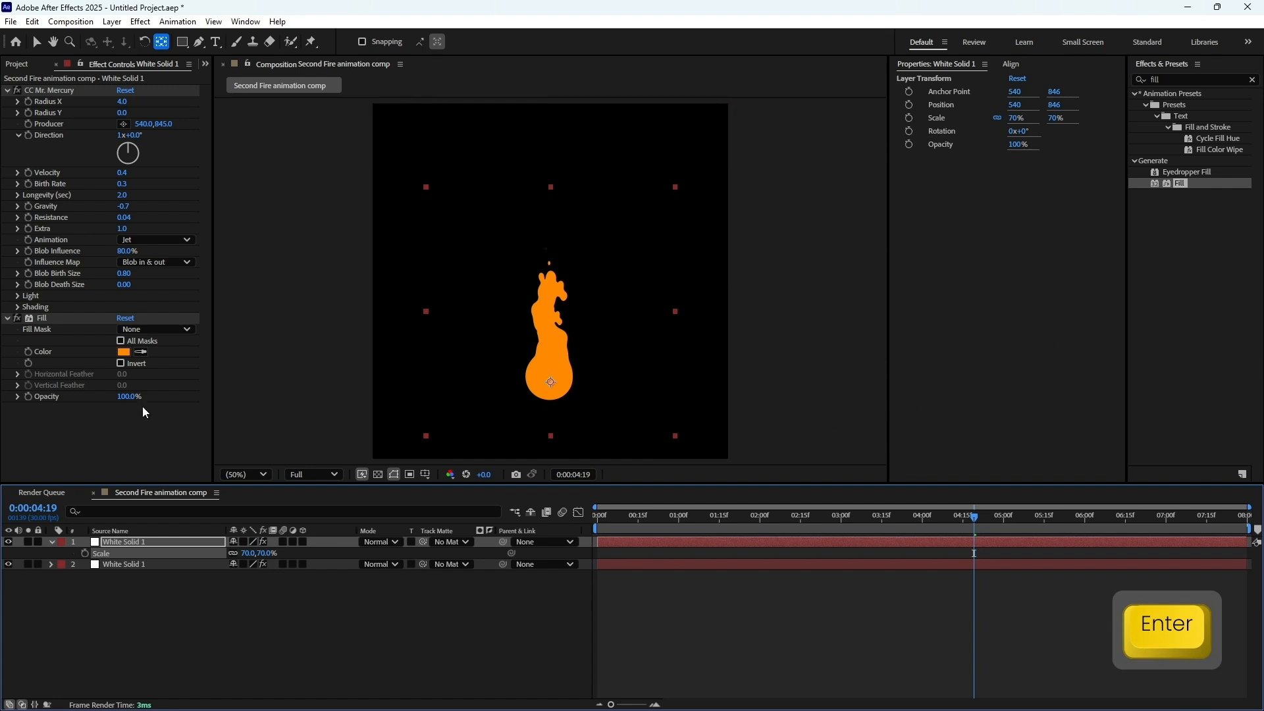
Change the 70% flame copy's Fill colour to amber, FFBA00, and set its CC Mr. Mercury Longevity to 1.8 seconds
left_click(125, 352)
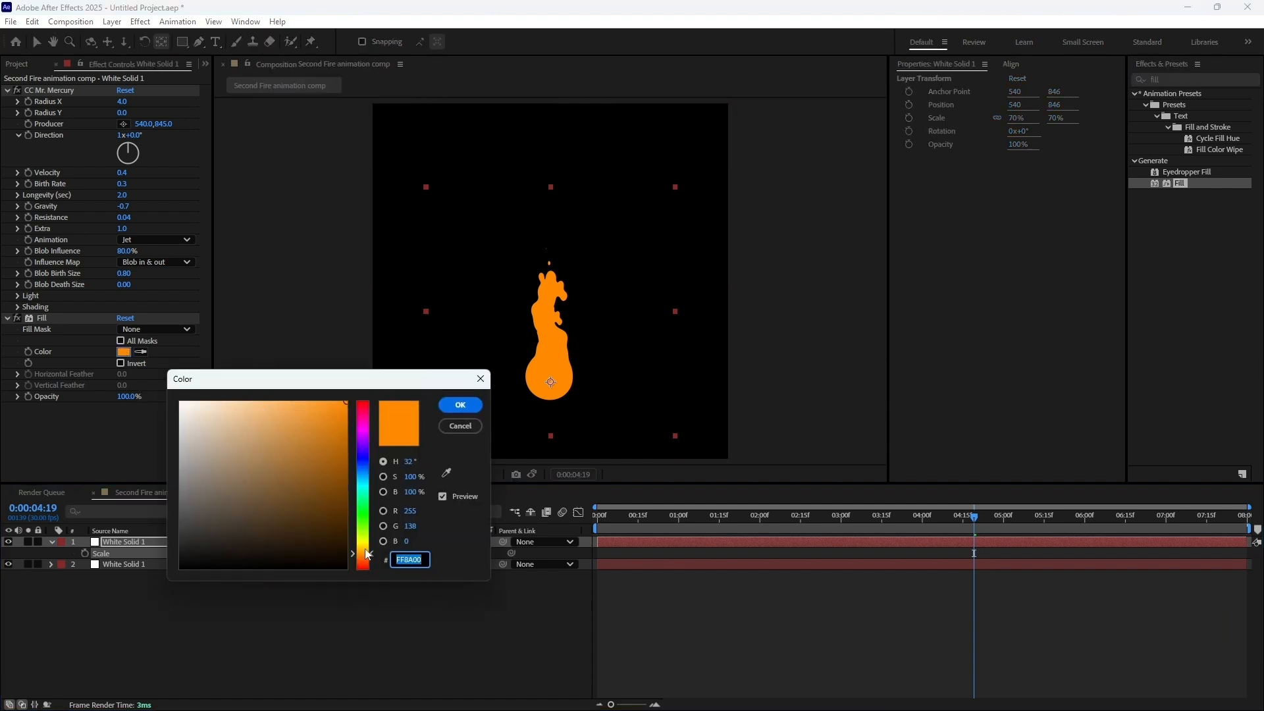
left_click_drag(370, 551, 376, 549)
left_click(461, 405)
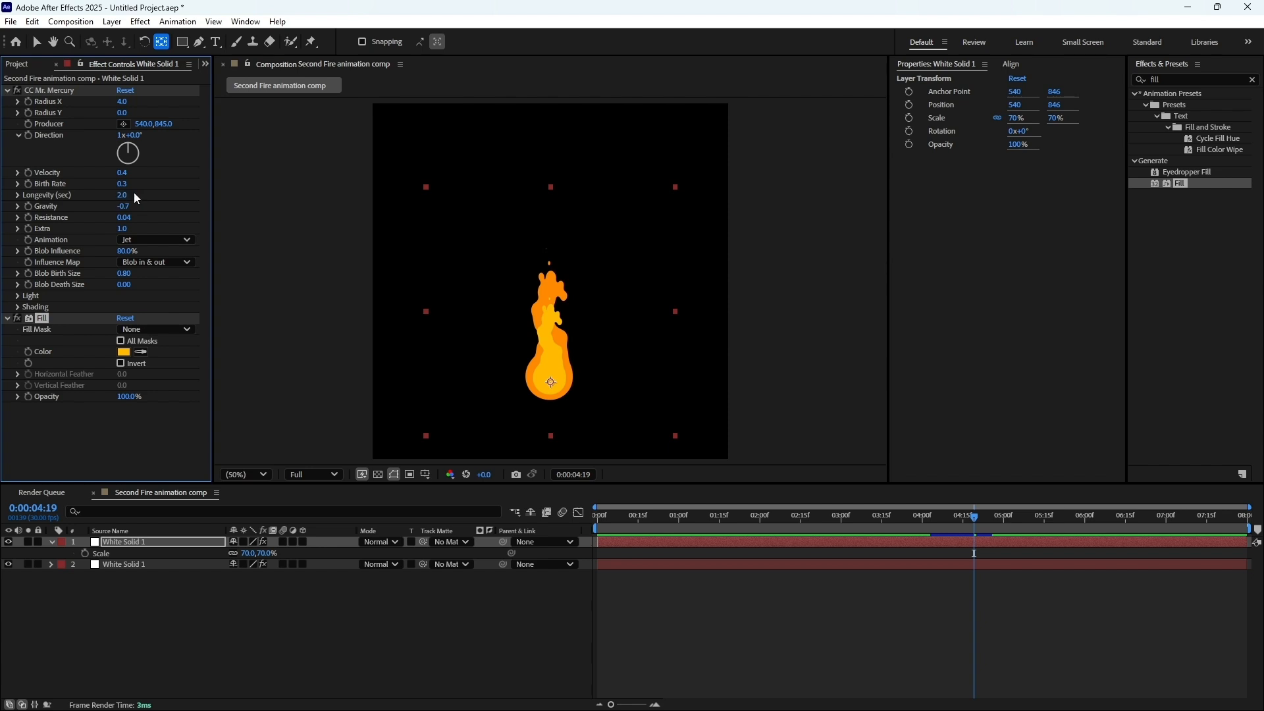
left_click(129, 194)
type("1.8")
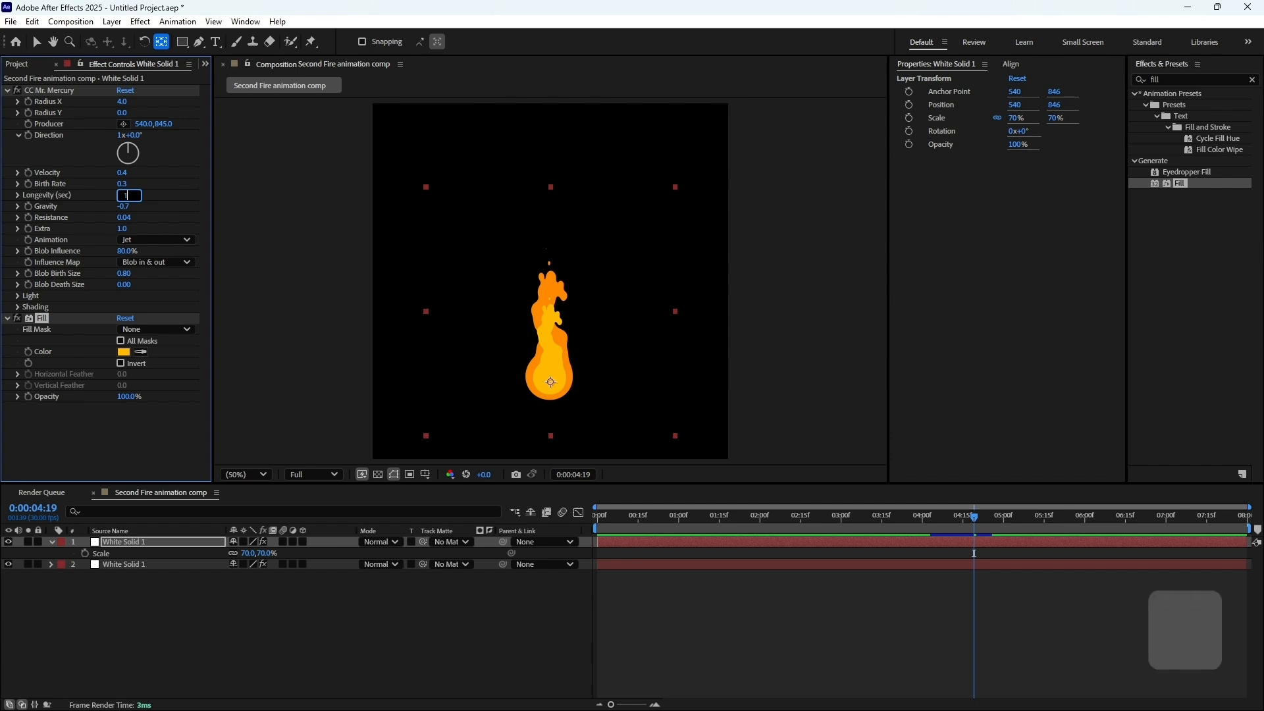
key("Return")
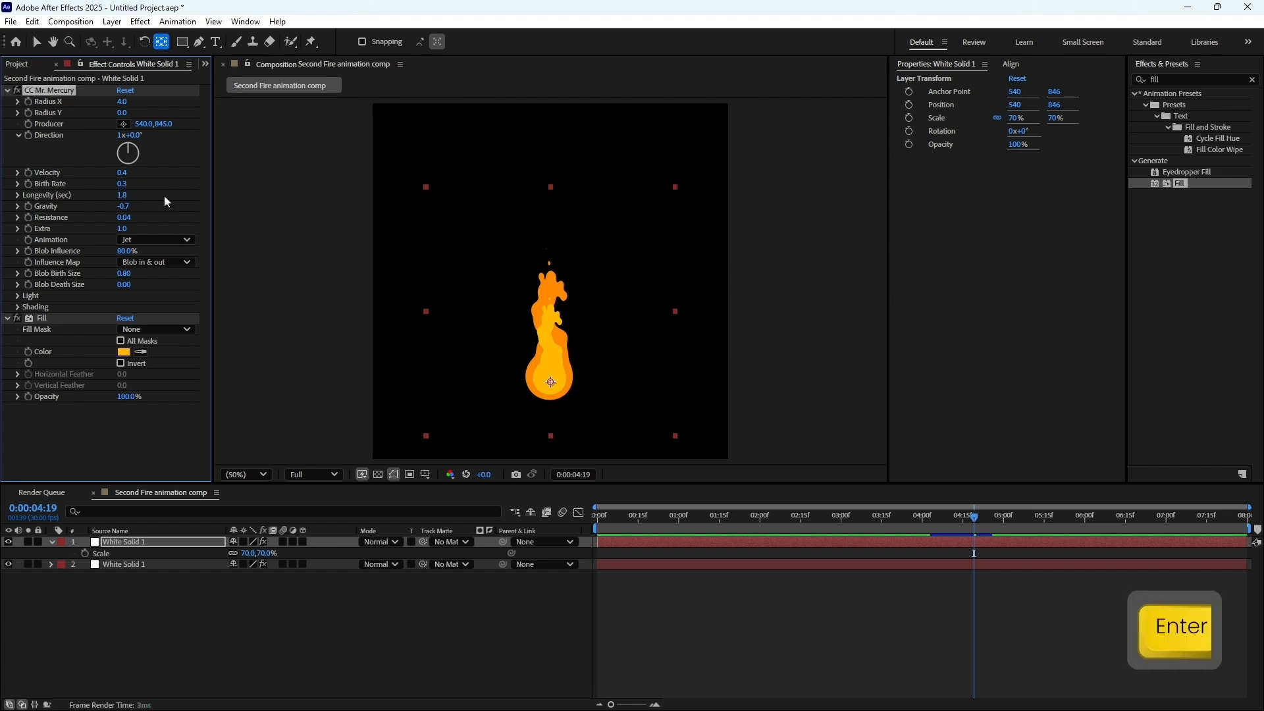
Duplicate the amber flame layer and scale the new copy to 50%
left_click(152, 544)
key("ctrl+d")
key("s")
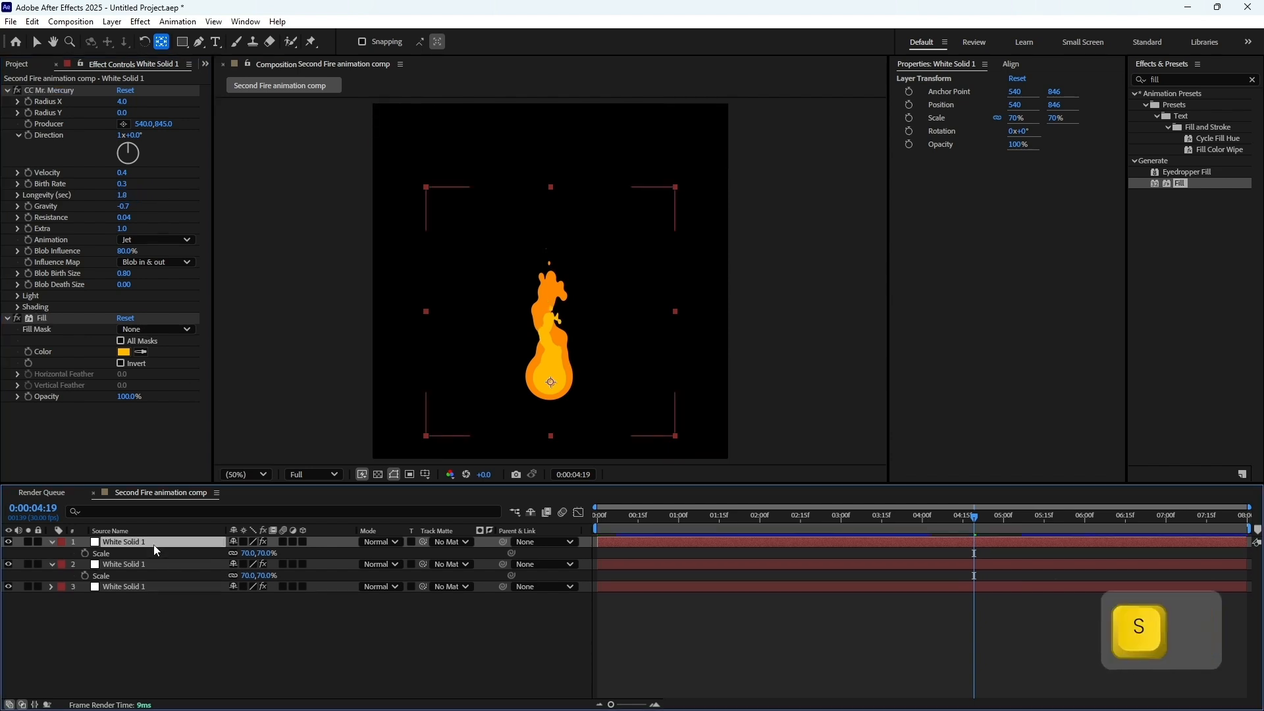
left_click(250, 553)
type("50")
key("Return")
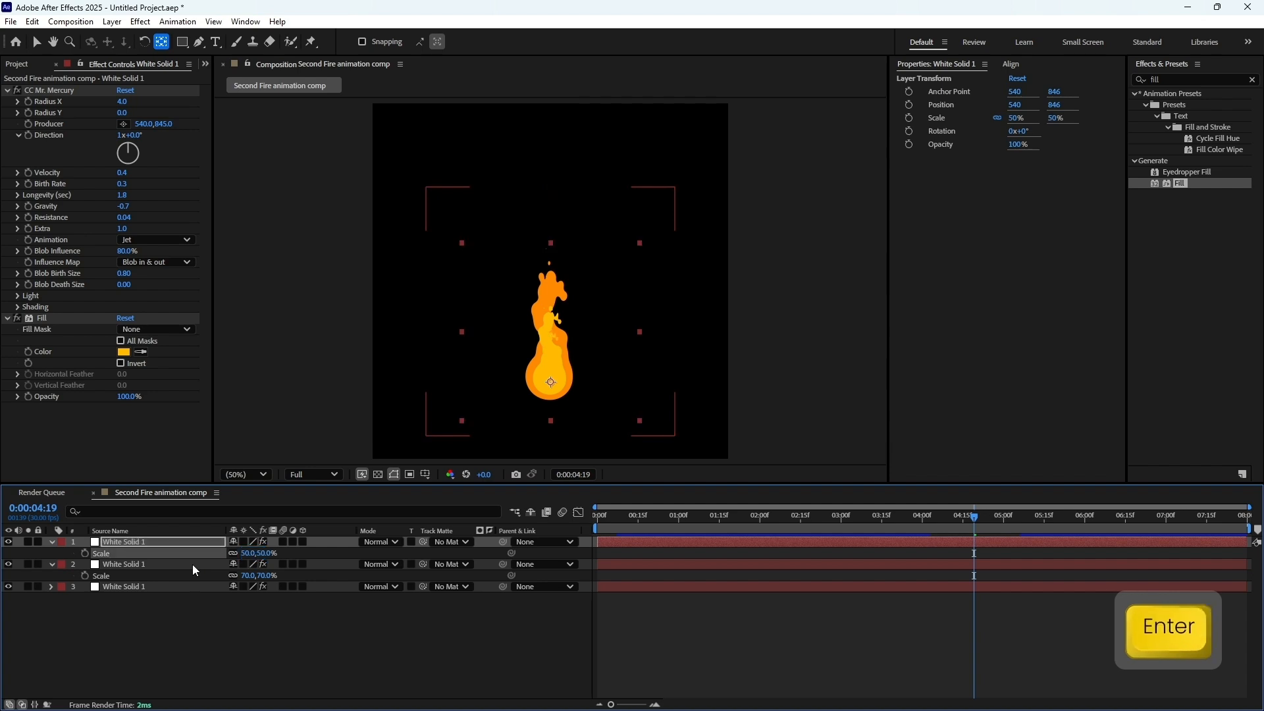
Change the 50% flame copy's Fill colour to bright yellow and set its CC Mr. Mercury Longevity to 1.5 seconds
left_click(123, 352)
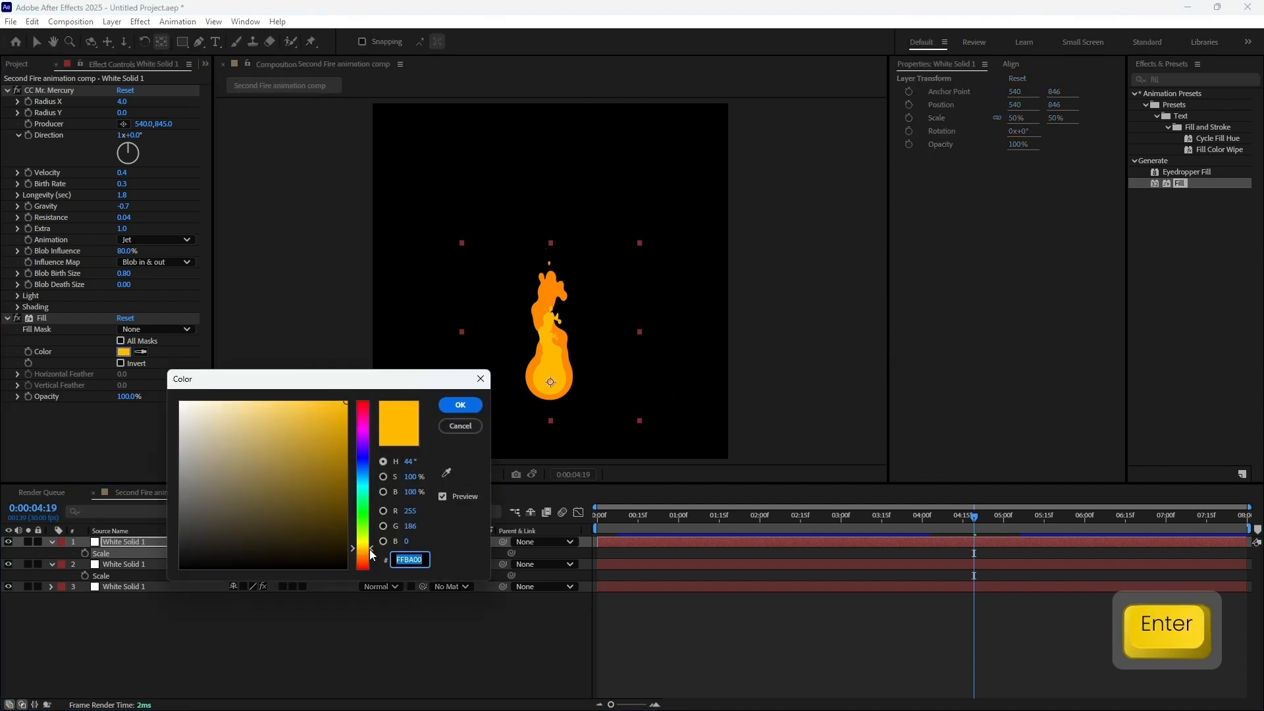
left_click_drag(372, 555, 372, 549)
left_click(459, 406)
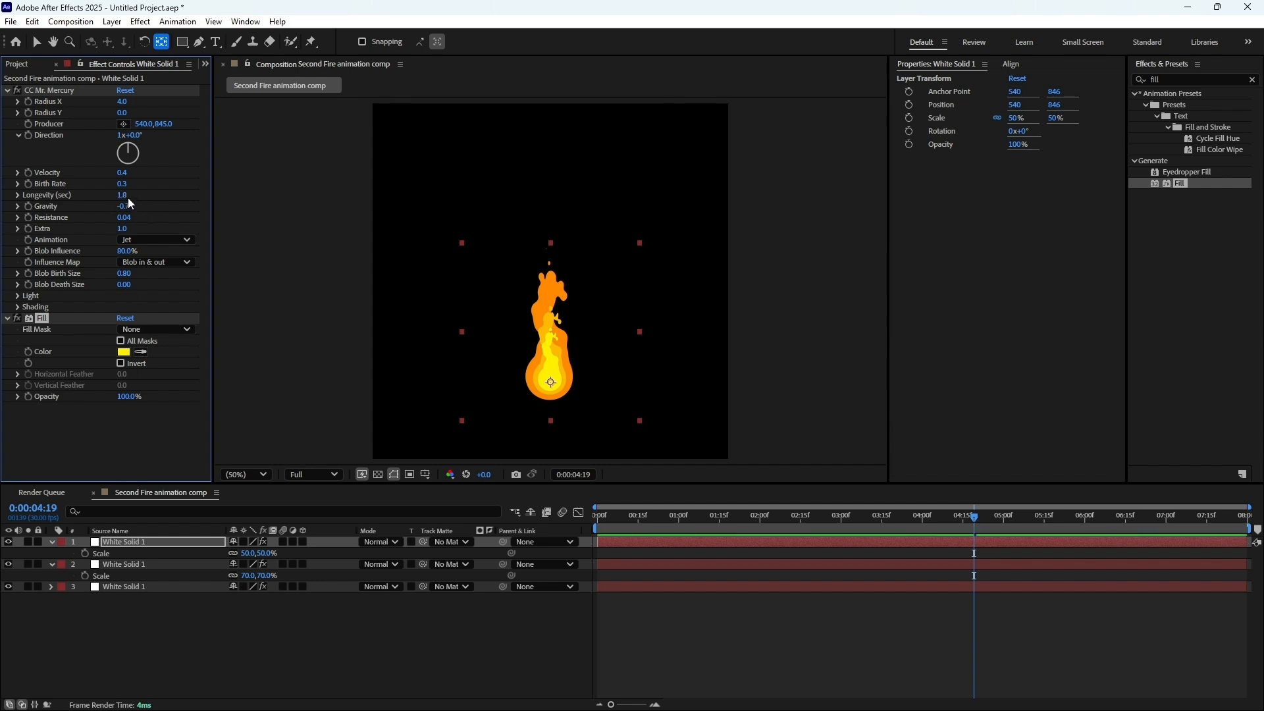
type("1.5")
key("Return")
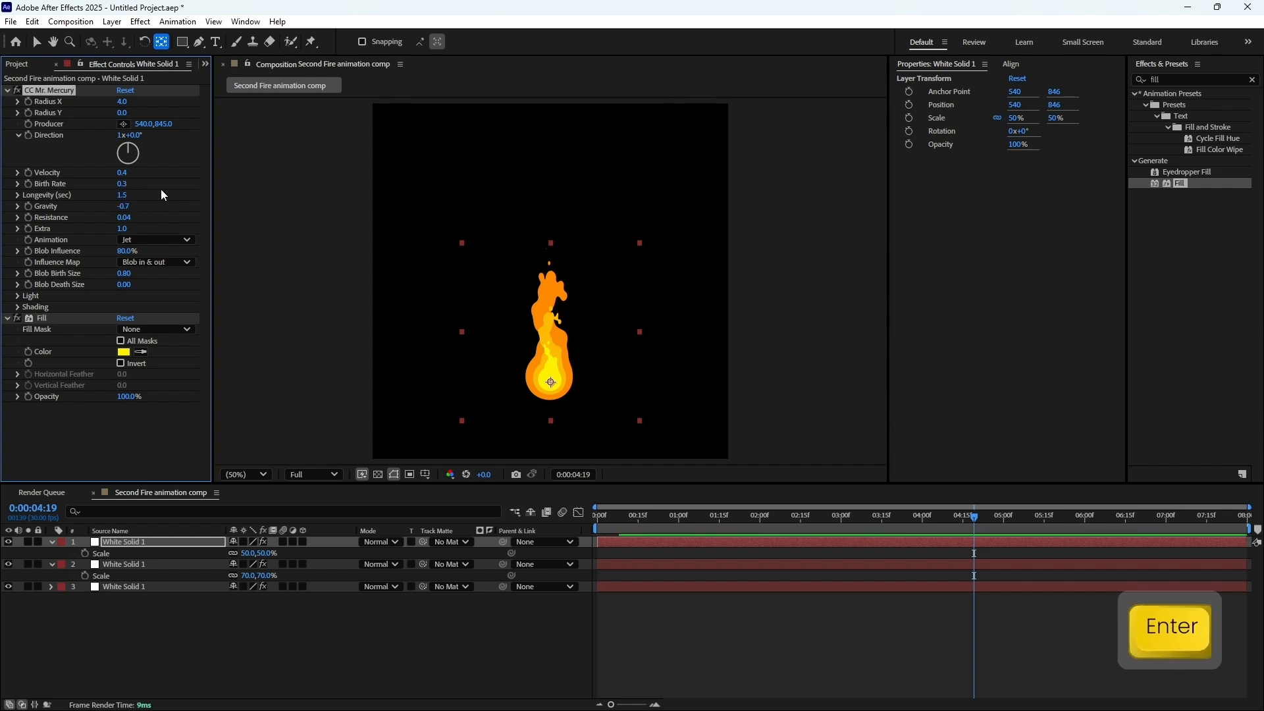
Duplicate the bright yellow flame layer and scale the new copy to 30%
left_click(156, 542)
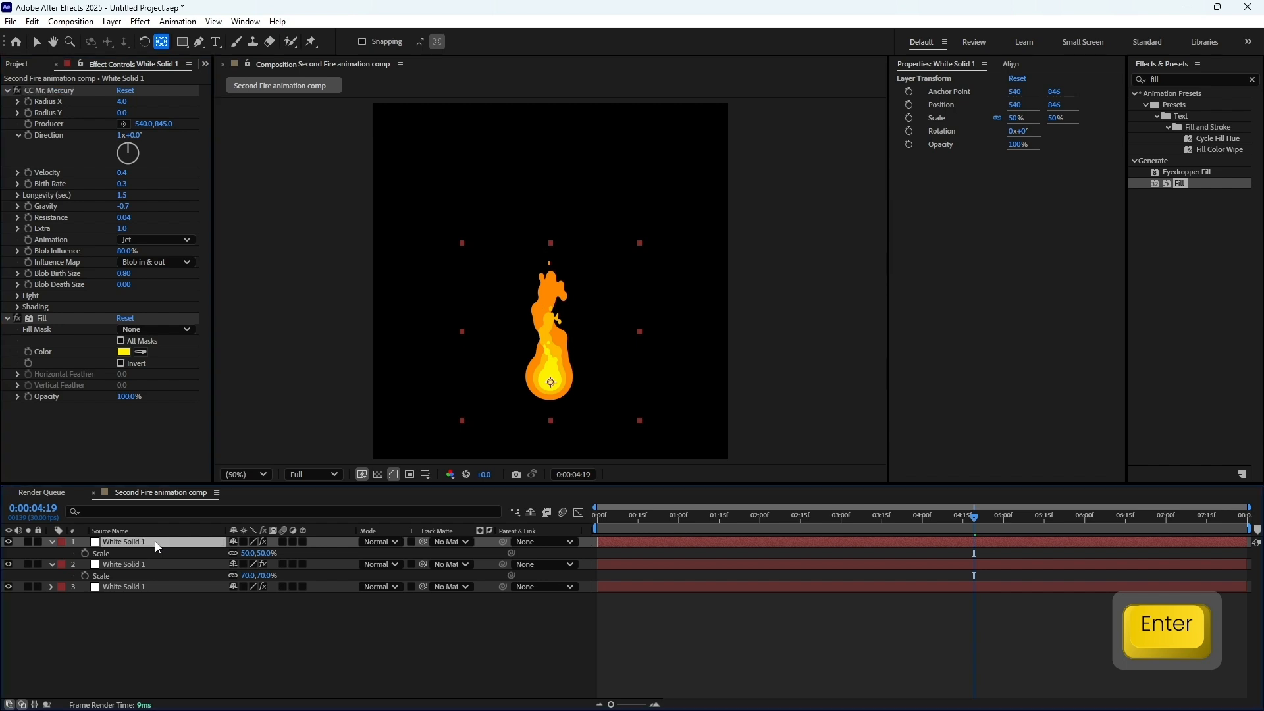
key("ctrl+d")
key("s")
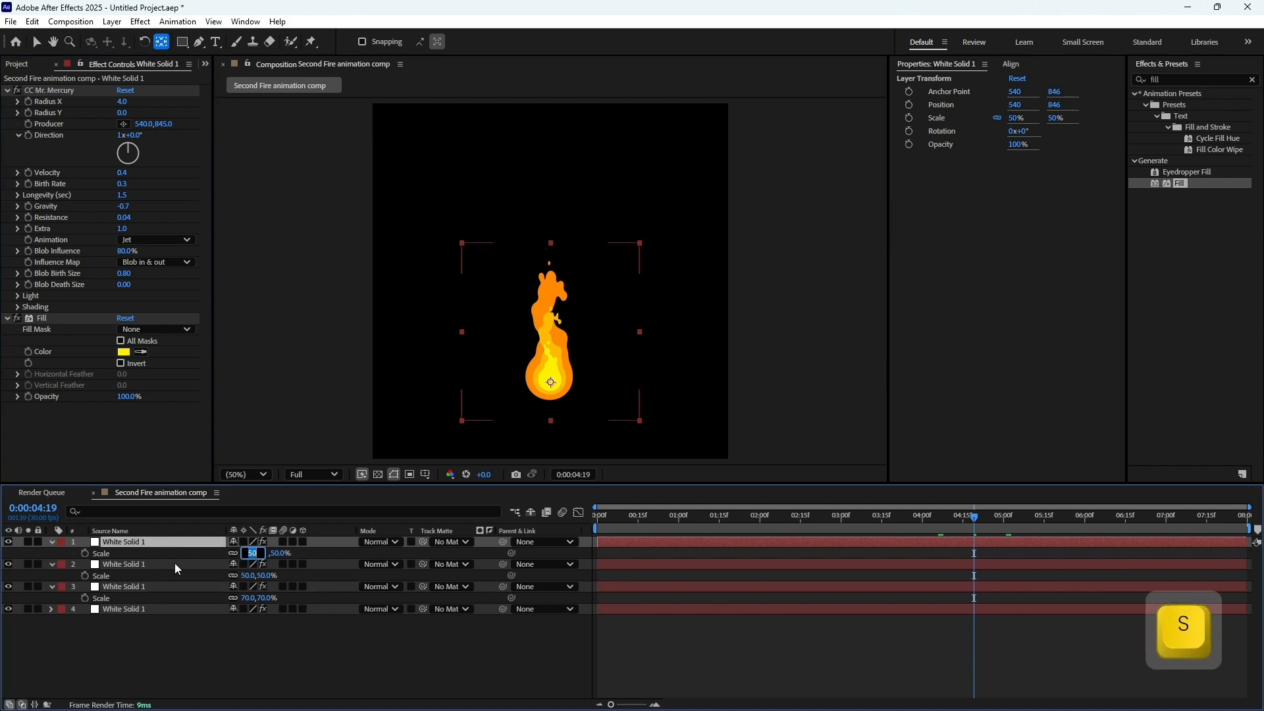
type("30")
key("Return")
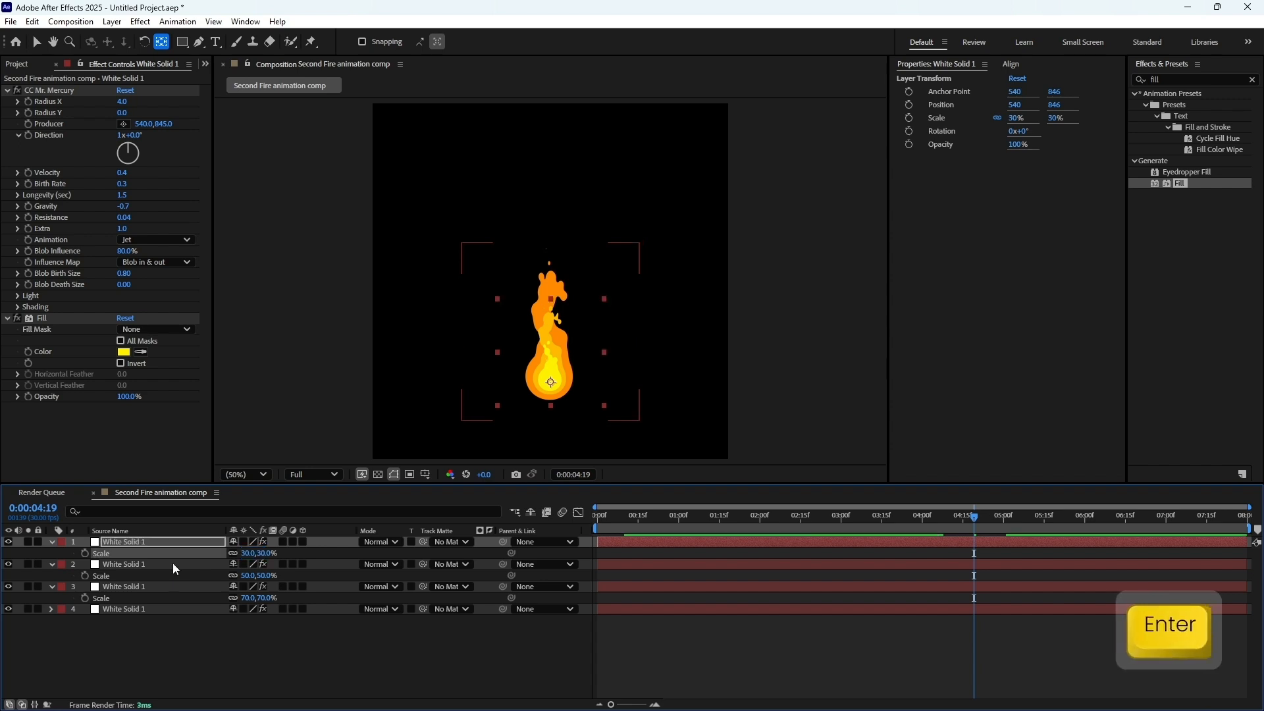
Change the 30% flame copy's Fill colour to a pale cream yellow and preview the layered fire
left_click(123, 352)
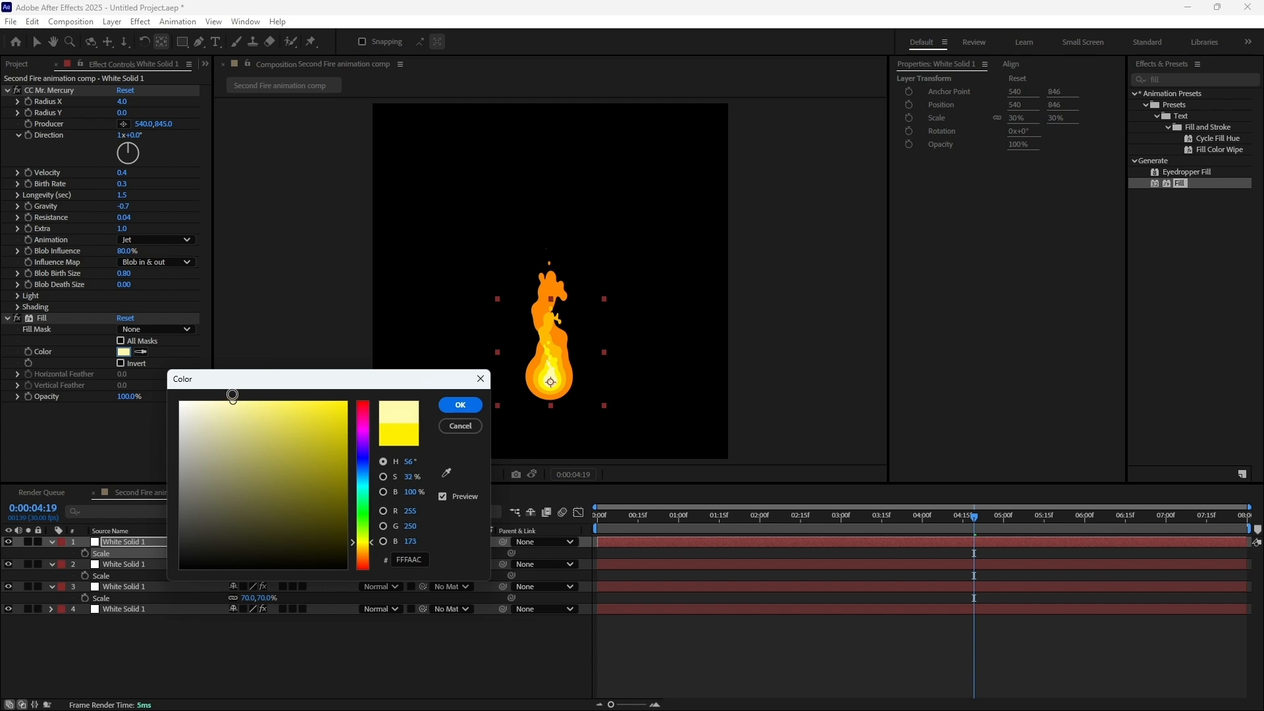
left_click(461, 406)
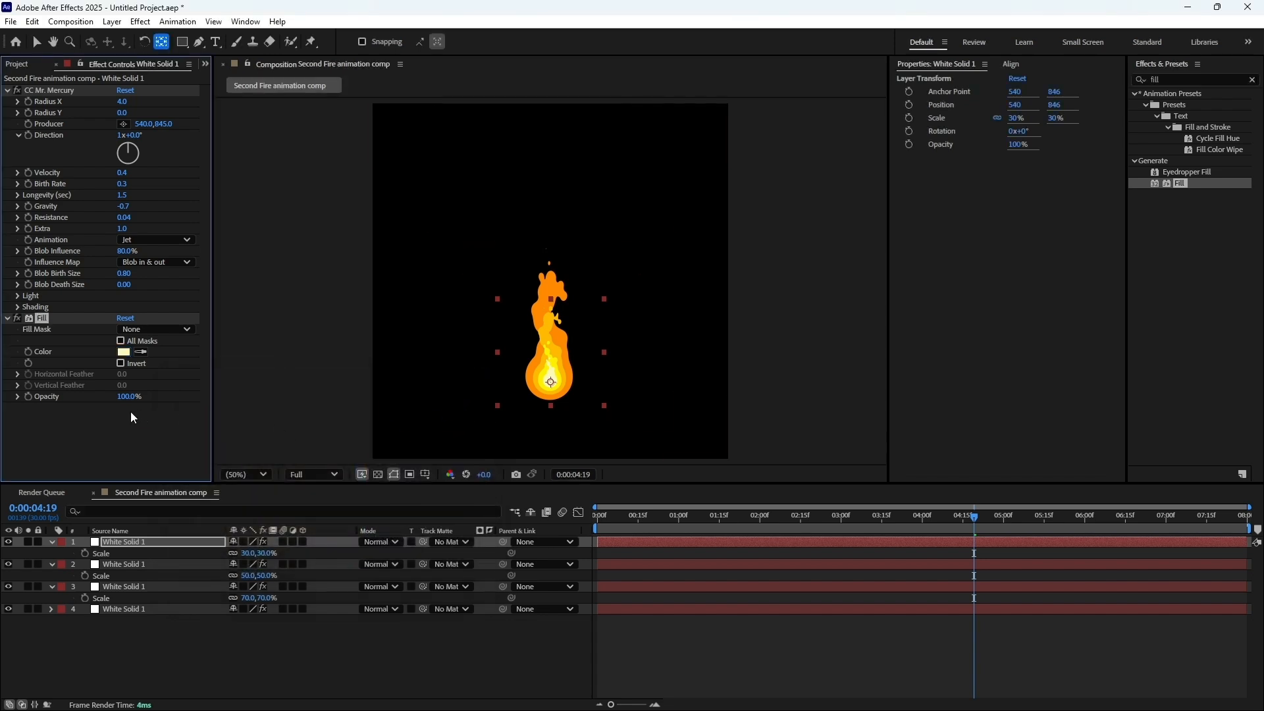
key("KP_0")
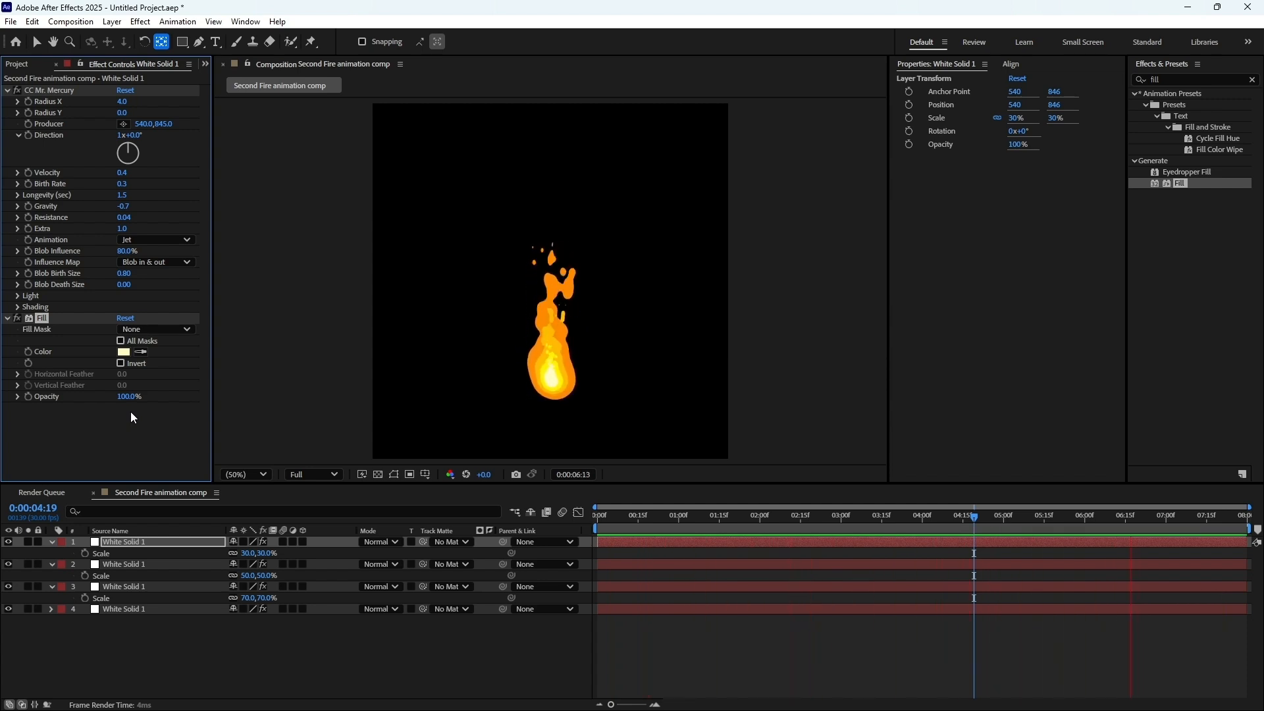
key("space")
Add a new adjustment layer above the four flame layers
right_click(183, 652)
mouse_move(296, 489)
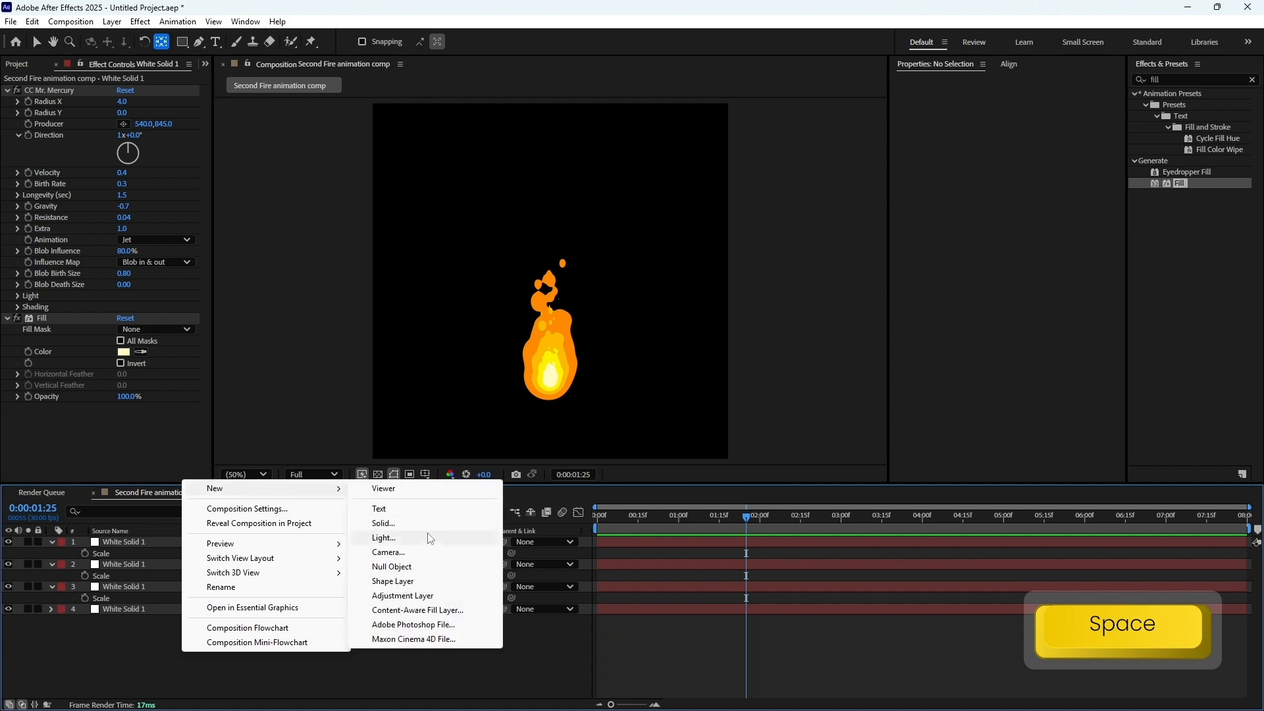
left_click(413, 595)
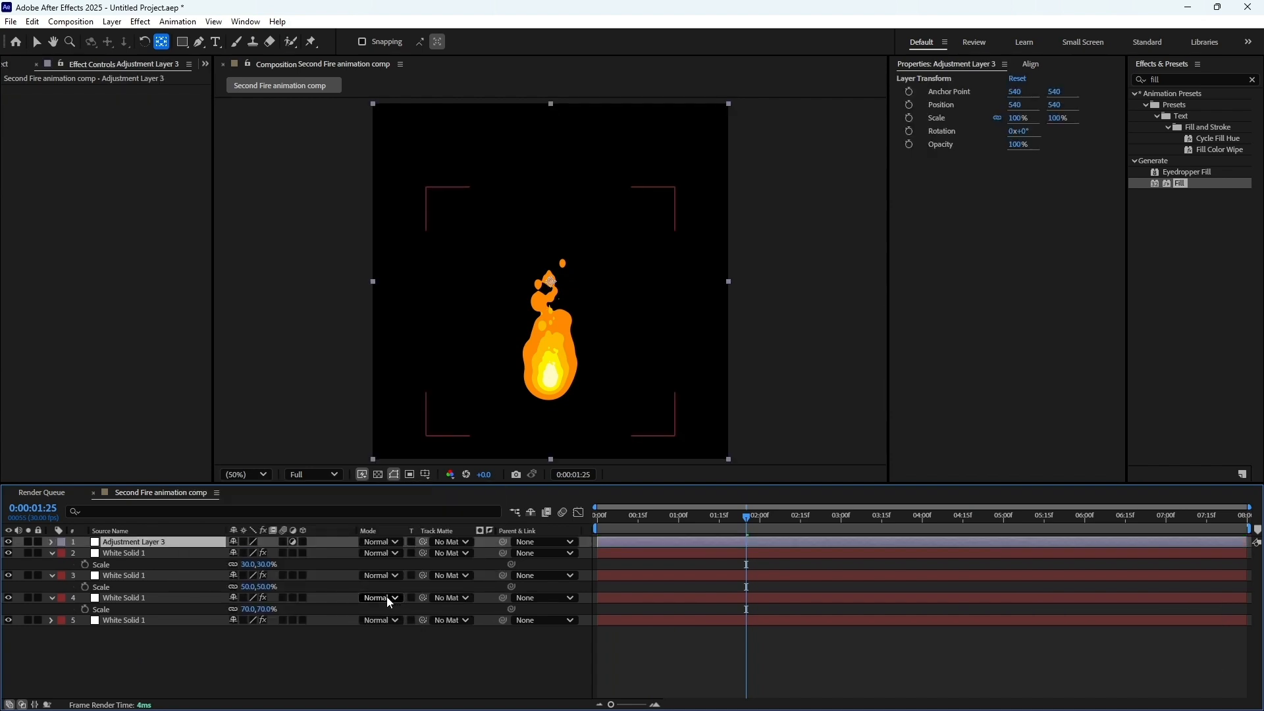
Copy the Deep Glow 2 effect from the First fire animation's adjustment layer onto the second fire's adjustment layer and preview the glow
left_click(10, 69)
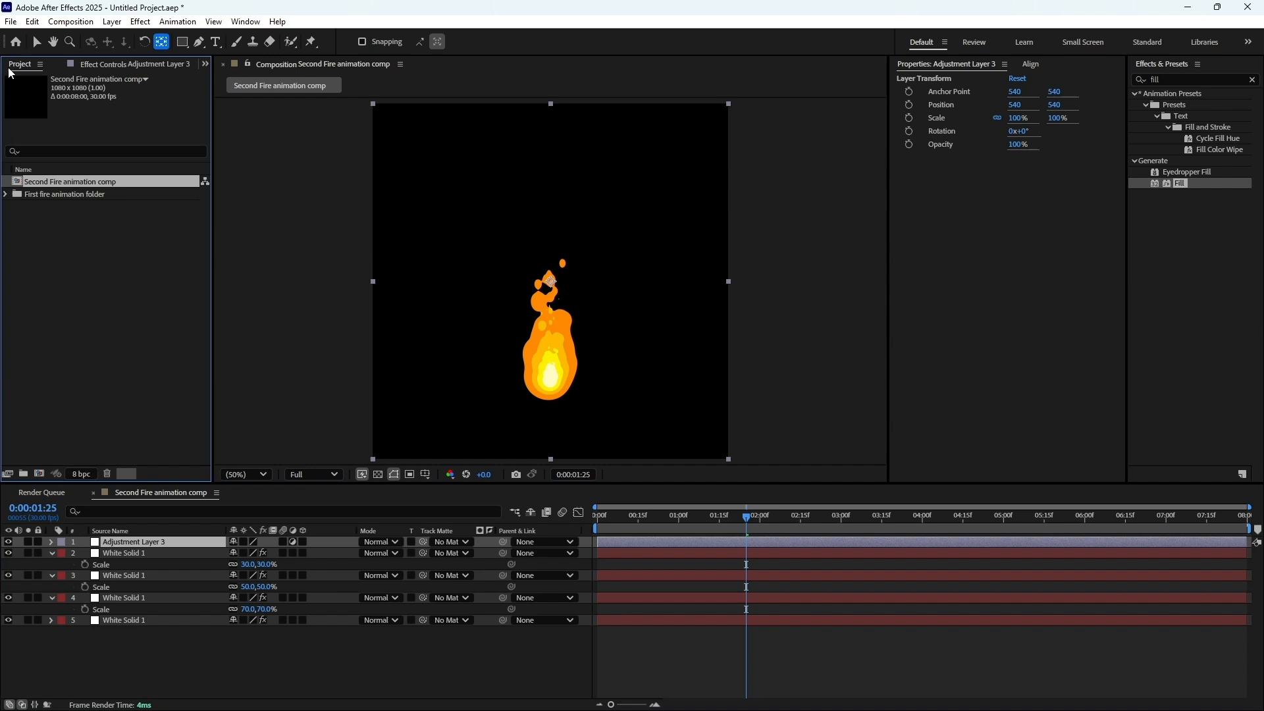
left_click(6, 195)
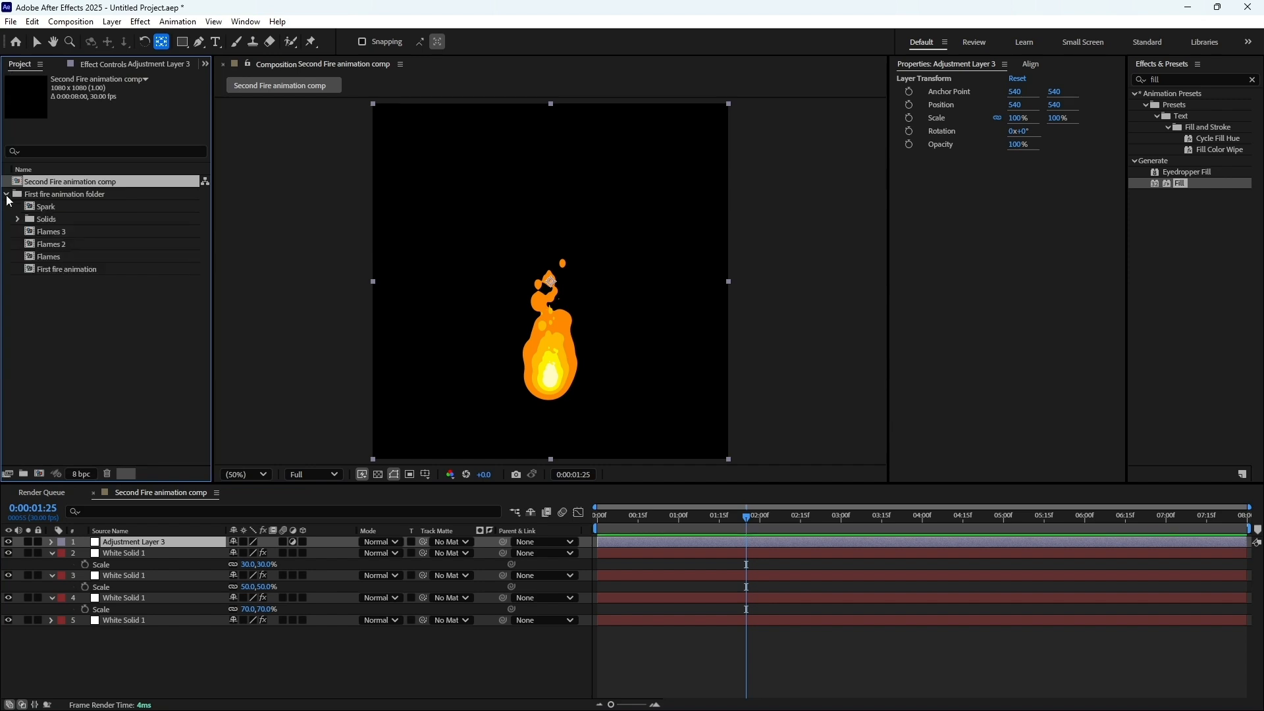
double_click(68, 268)
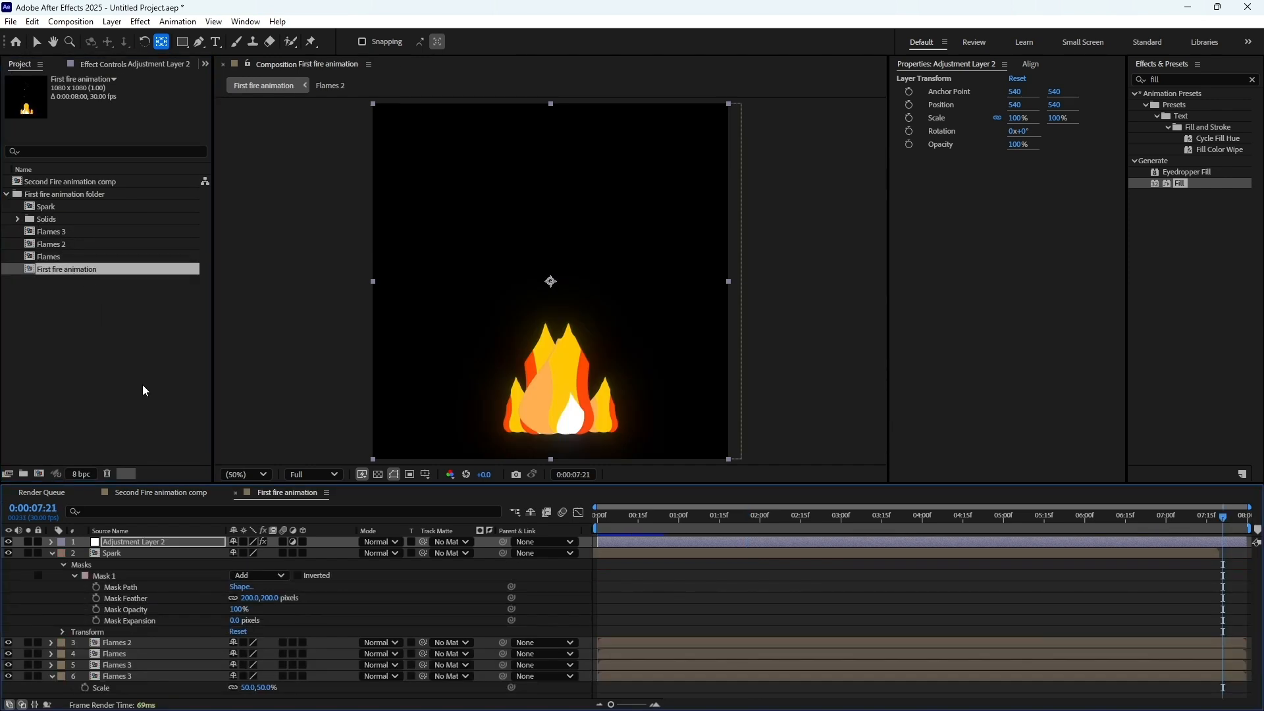
left_click(97, 67)
key("ctrl+c")
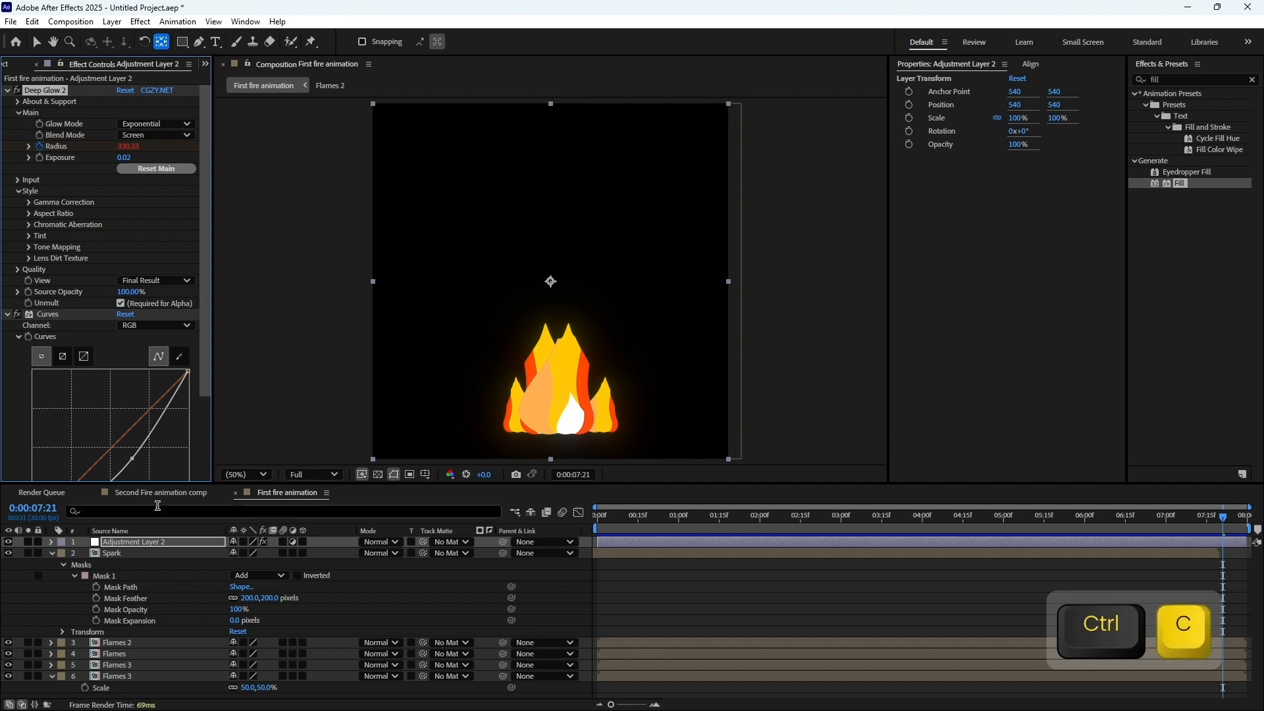
left_click(160, 493)
key("ctrl+v")
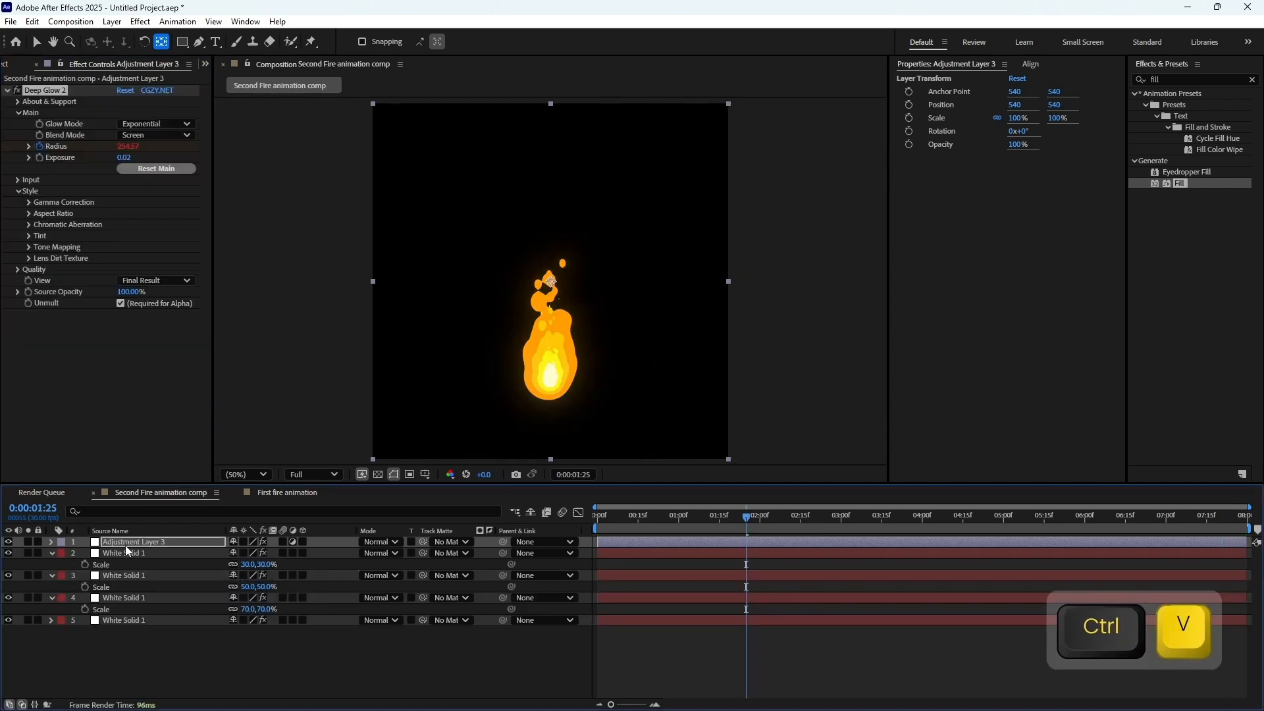
key("KP_0")
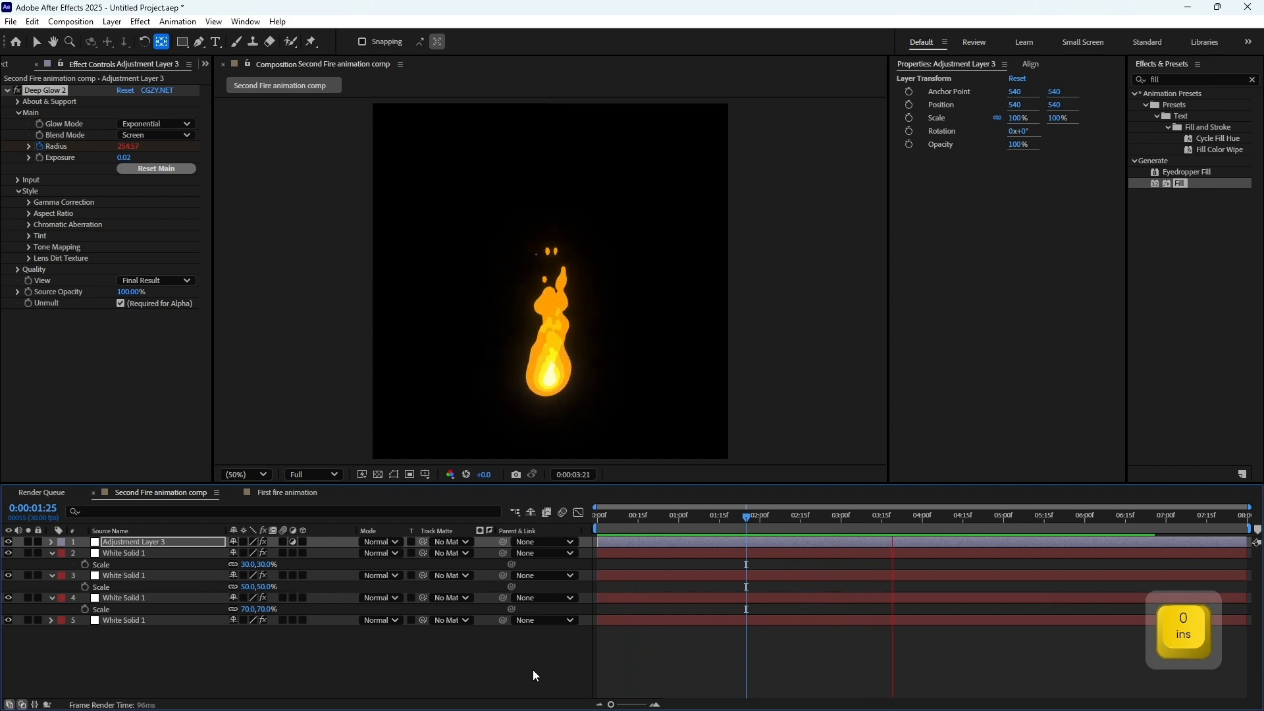
key("space")
Change the Fill colour of the bottom, full-size flame layer to bright red and preview the fire
left_click(168, 621)
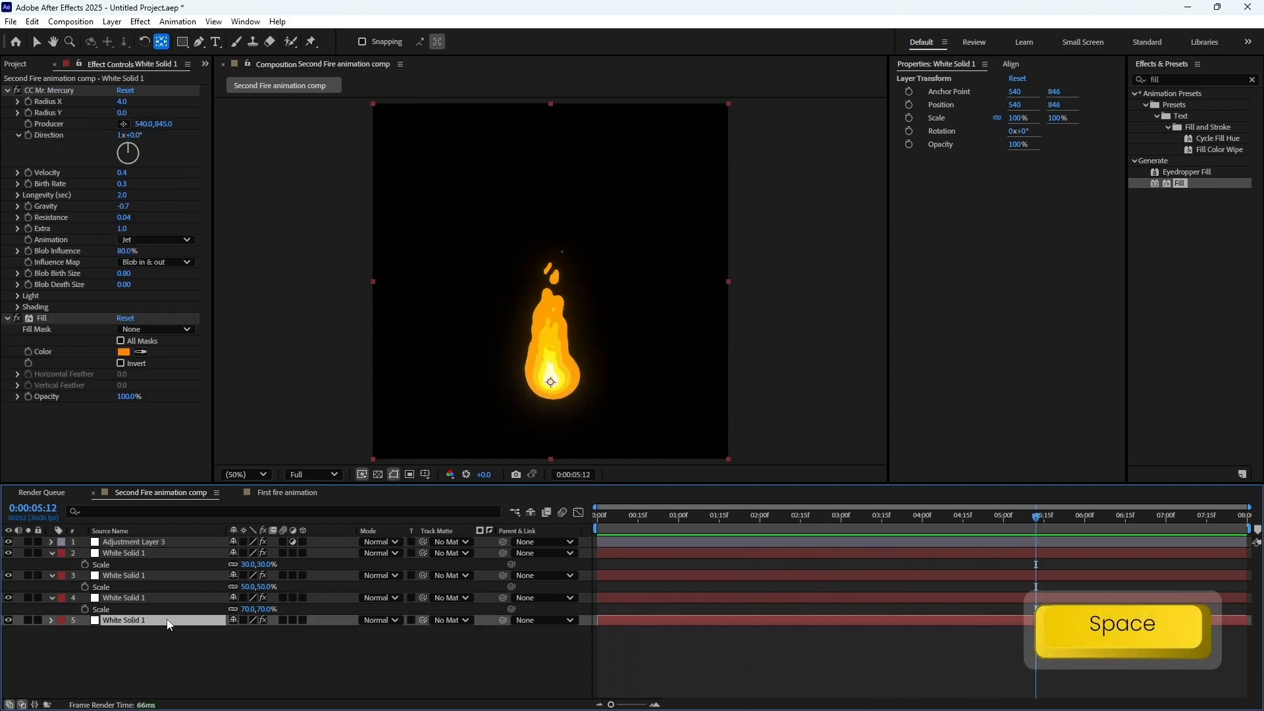
left_click(123, 352)
left_click_drag(364, 556, 365, 572)
left_click(473, 409)
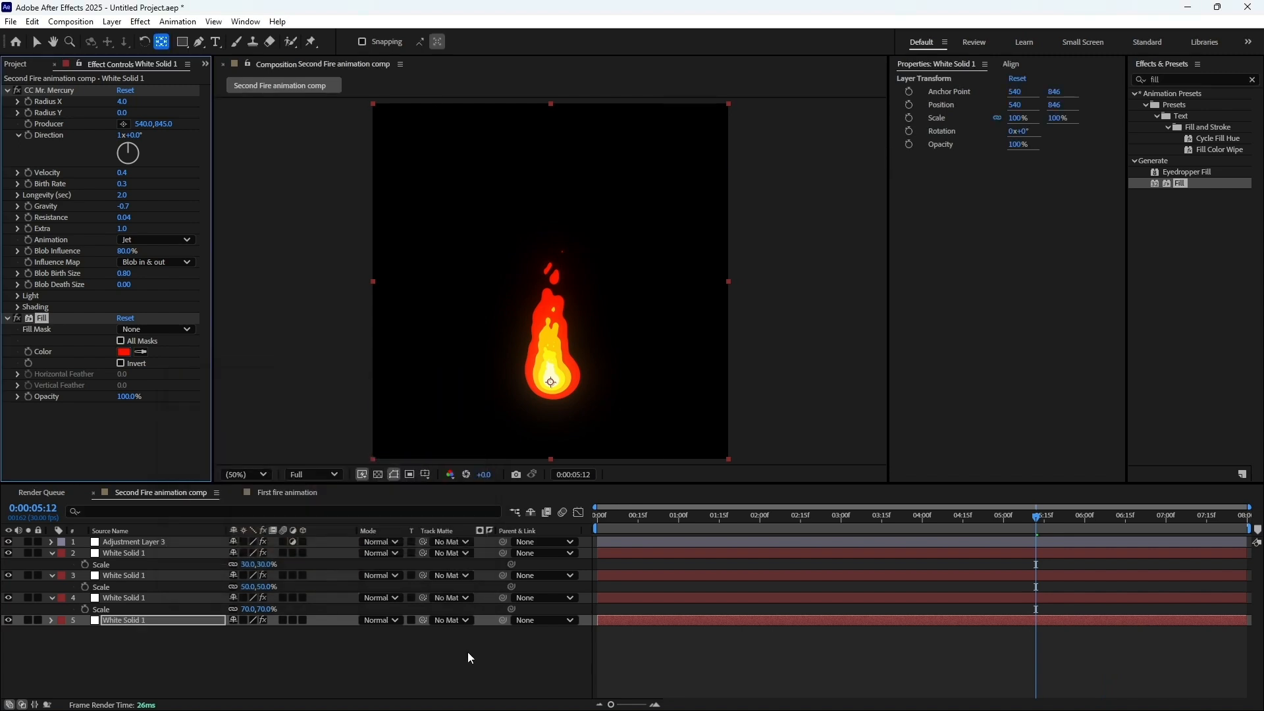
key("KP_0")
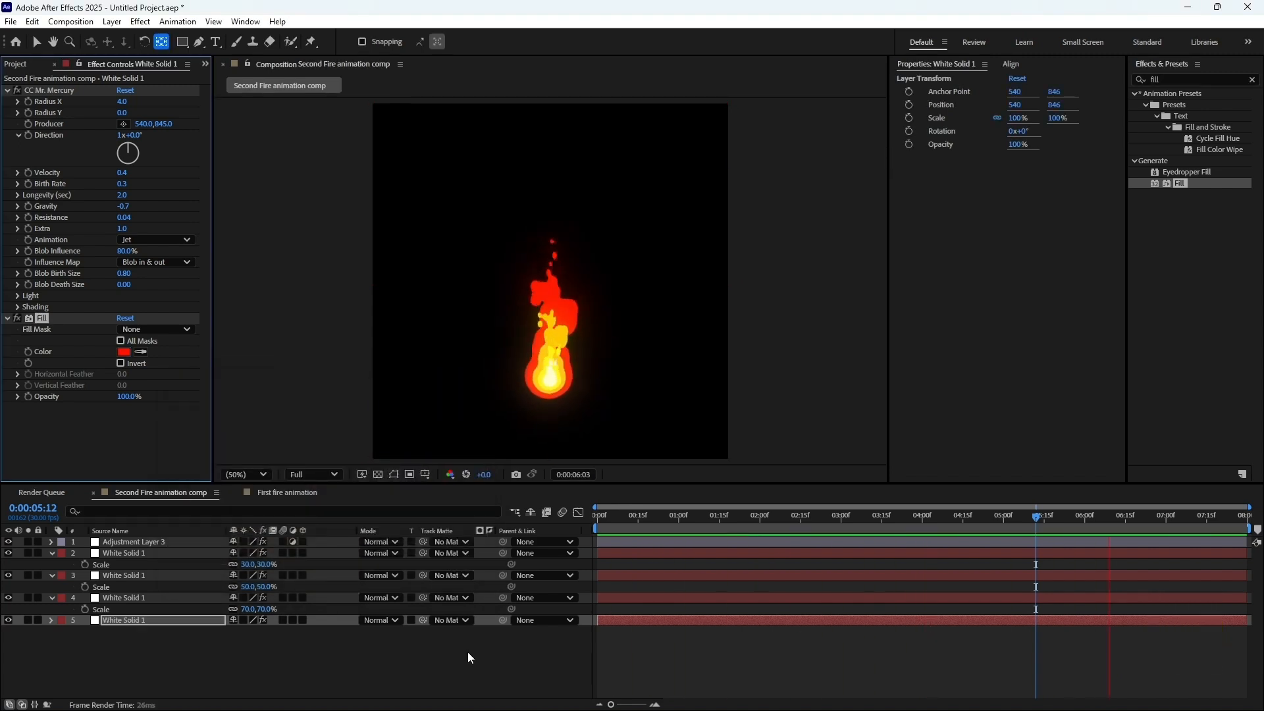
key("space")
Copy the Spark layer from First fire animation into the second fire comp, place it directly below the adjustment layer and preview it
left_click(294, 493)
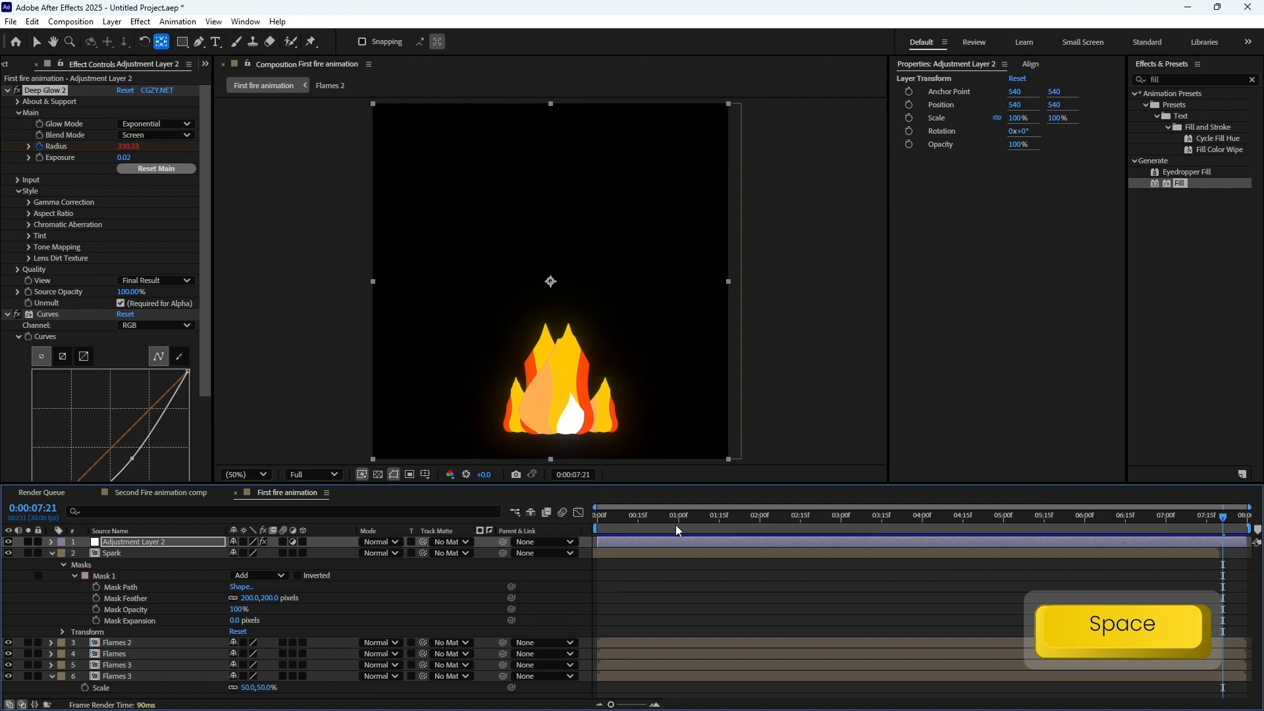
left_click_drag(678, 518, 652, 524)
left_click(613, 553)
key("ctrl+c")
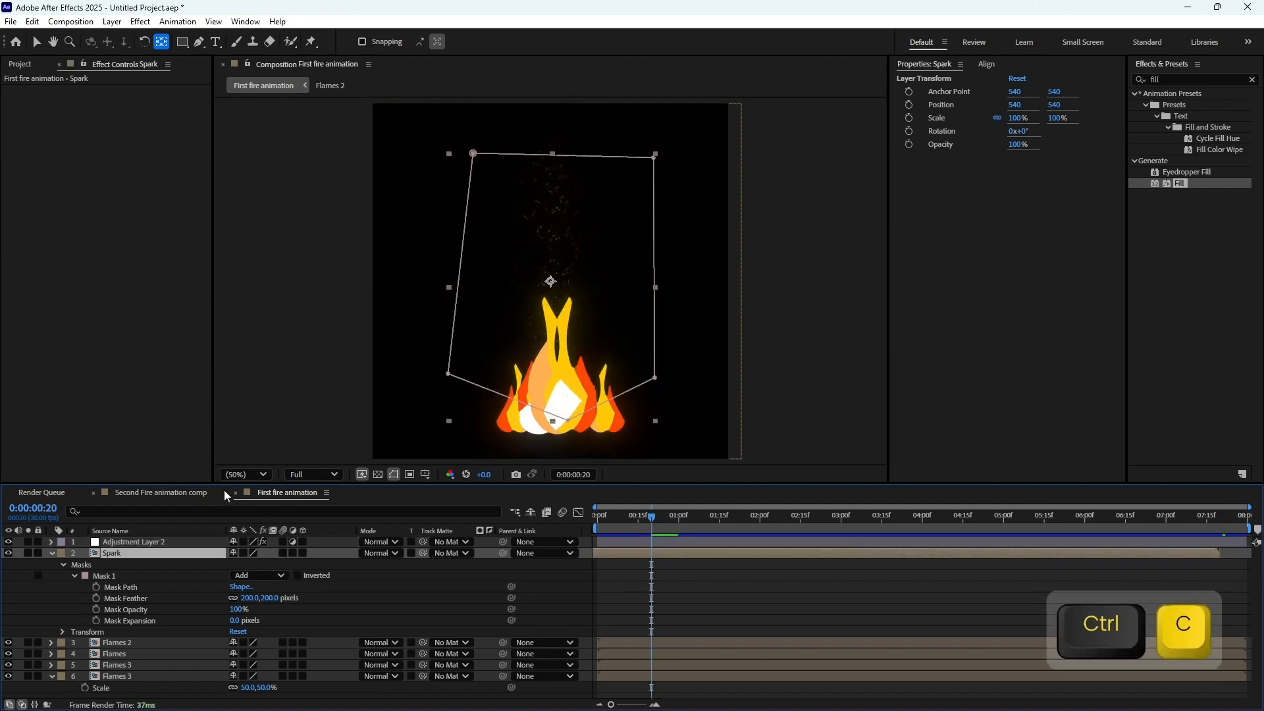
left_click(223, 494)
key("ctrl+v")
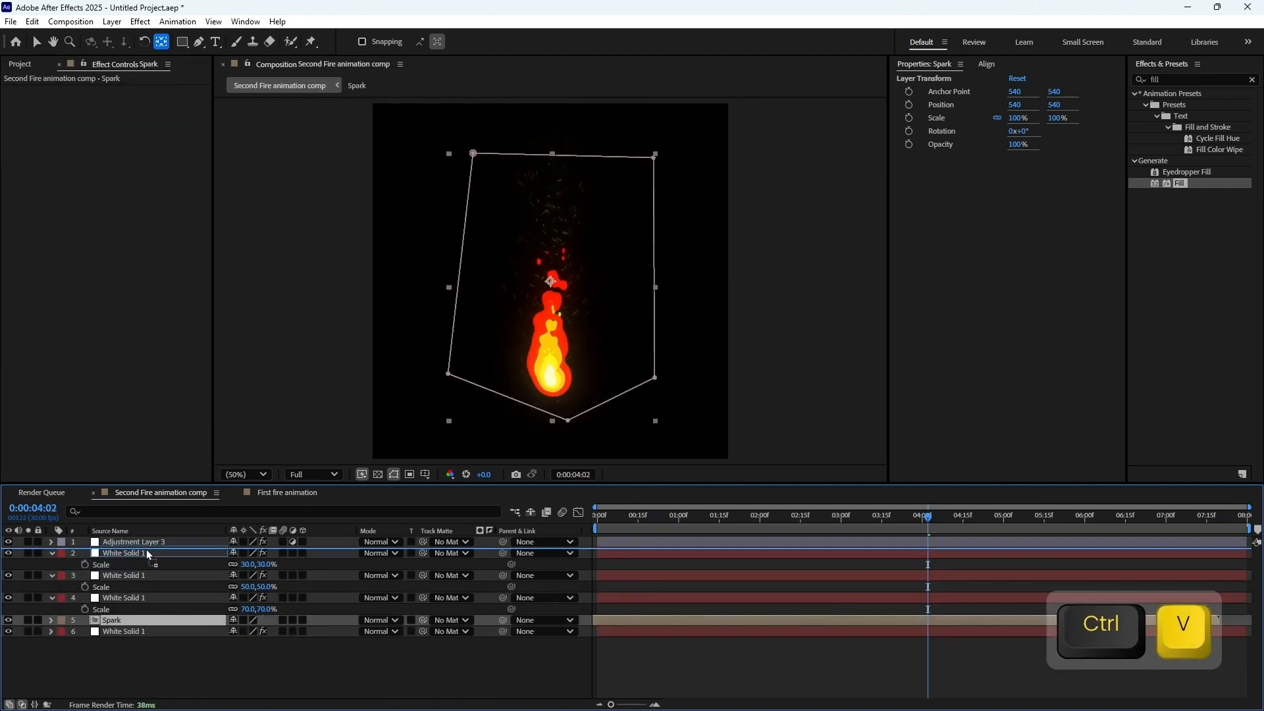
left_click_drag(146, 551, 147, 550)
left_click_drag(645, 522, 596, 523)
key("space")
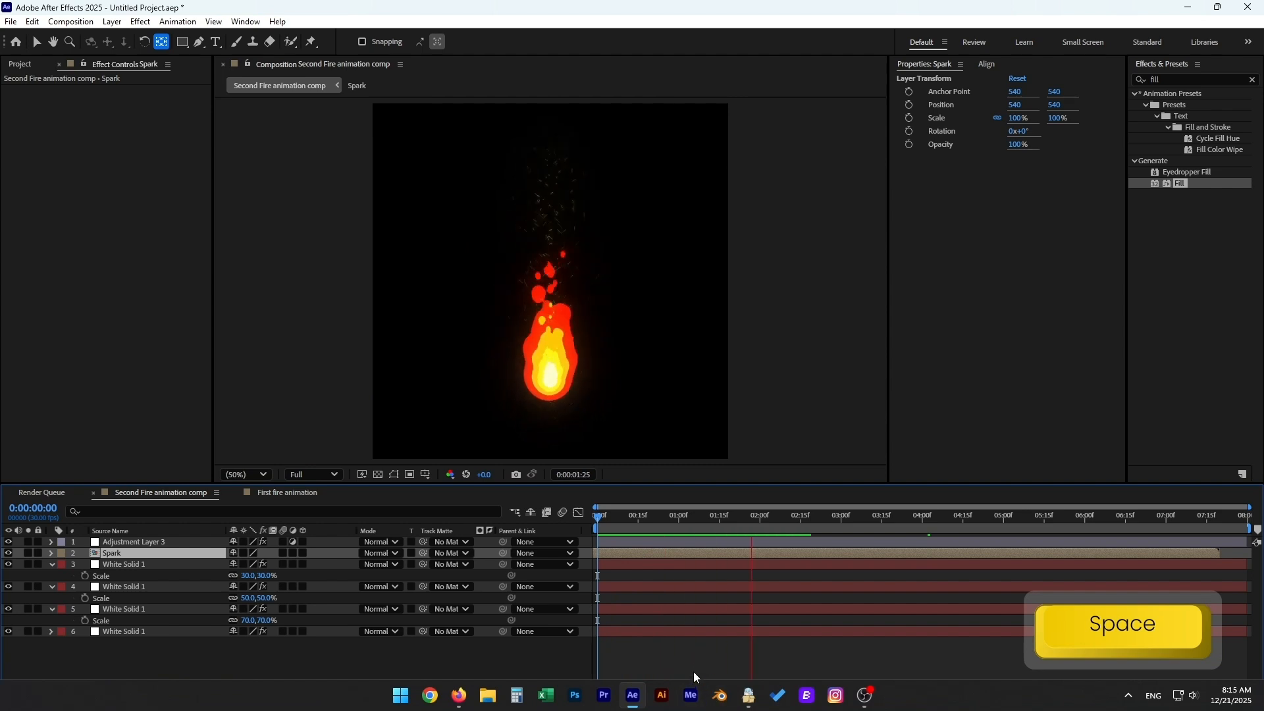
key("space")
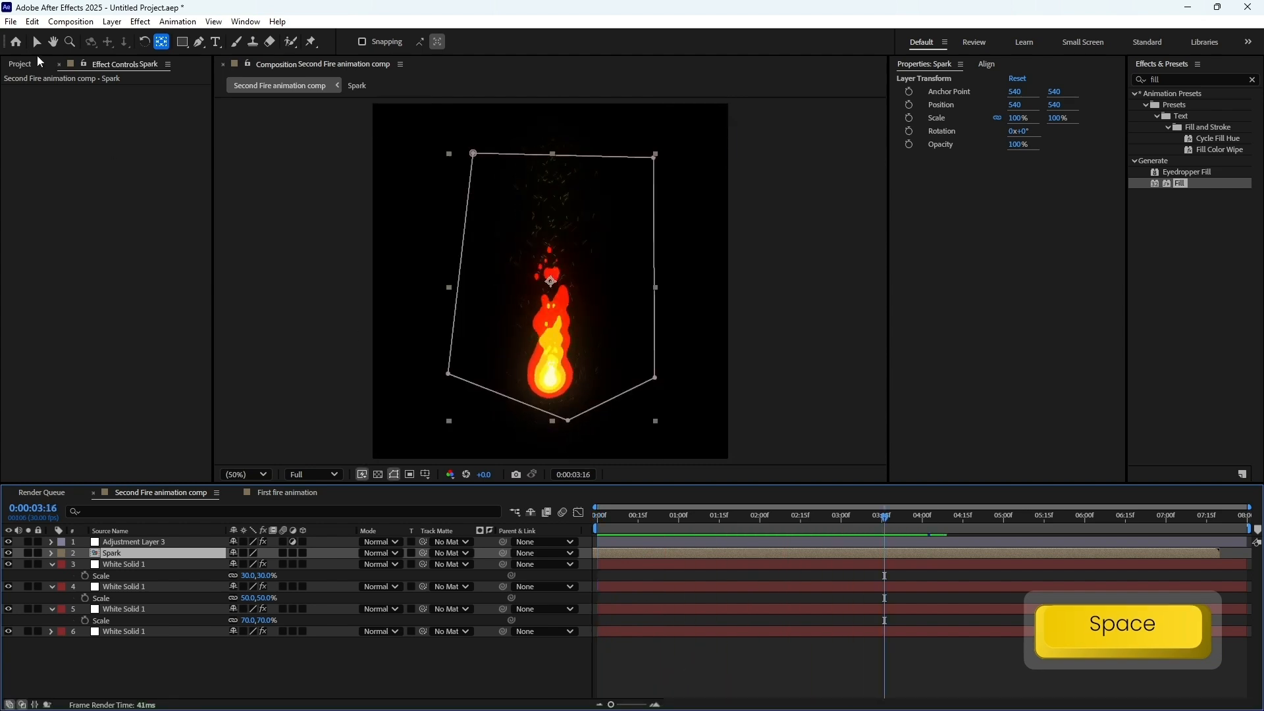
Reshape the Spark layer's mask into a funnel narrowing towards the flame base and delay the layer's start to about 0:00:00:15
left_click(196, 44)
left_click_drag(568, 420, 557, 398)
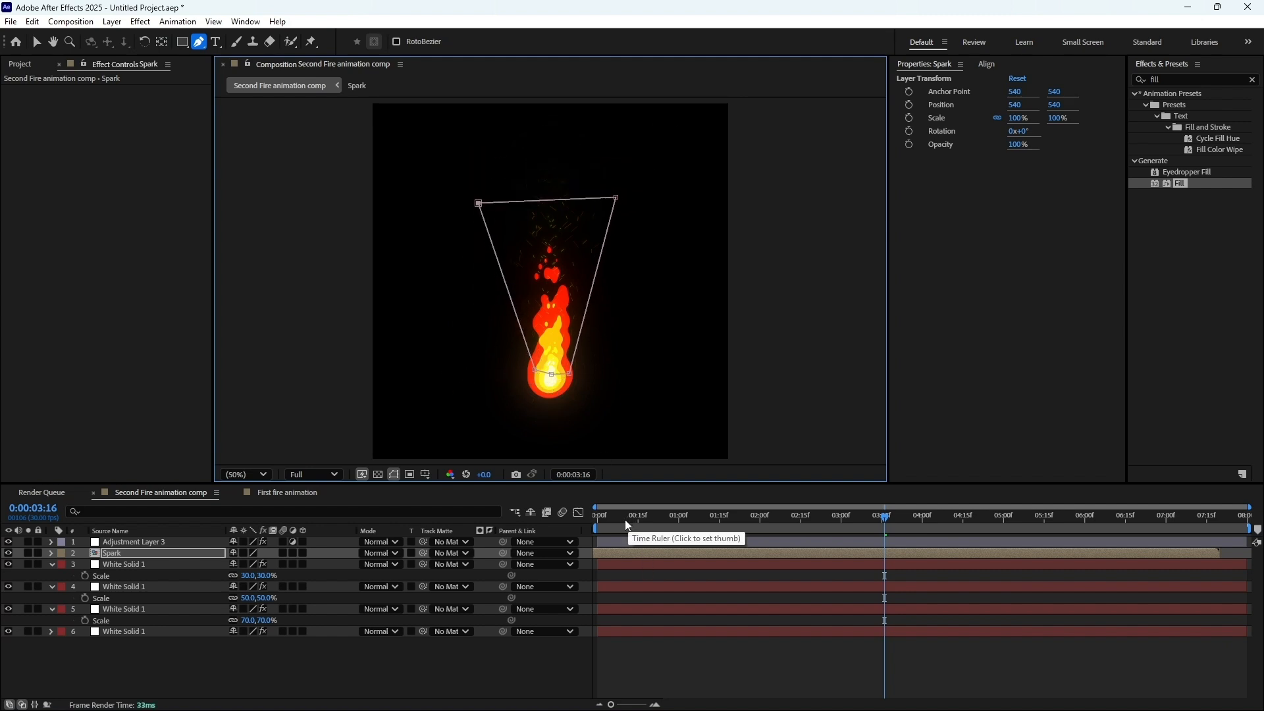
left_click_drag(665, 553, 690, 558)
left_click_drag(644, 521, 655, 553)
key("space")
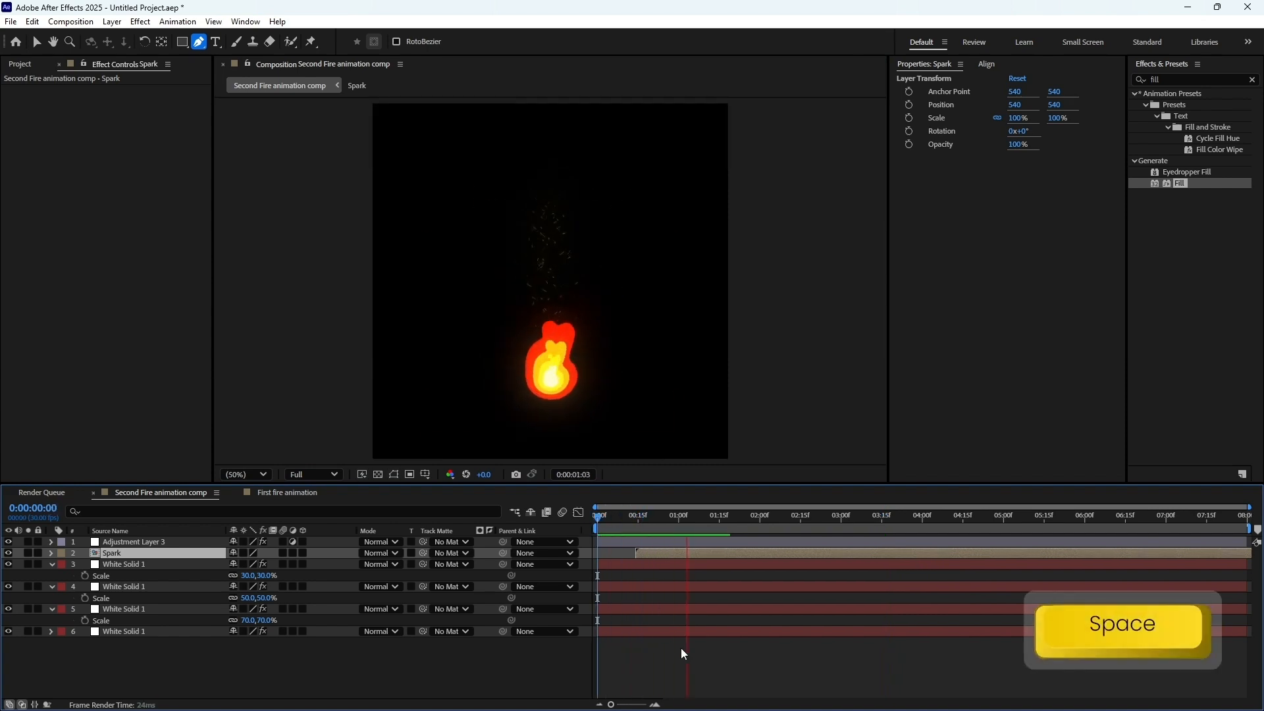
Keyframe the Spark layer's Opacity from 0% at 0:00:00:15 to 100% at 0:00:01:01 and preview the fade-in
key("t")
left_click(680, 524)
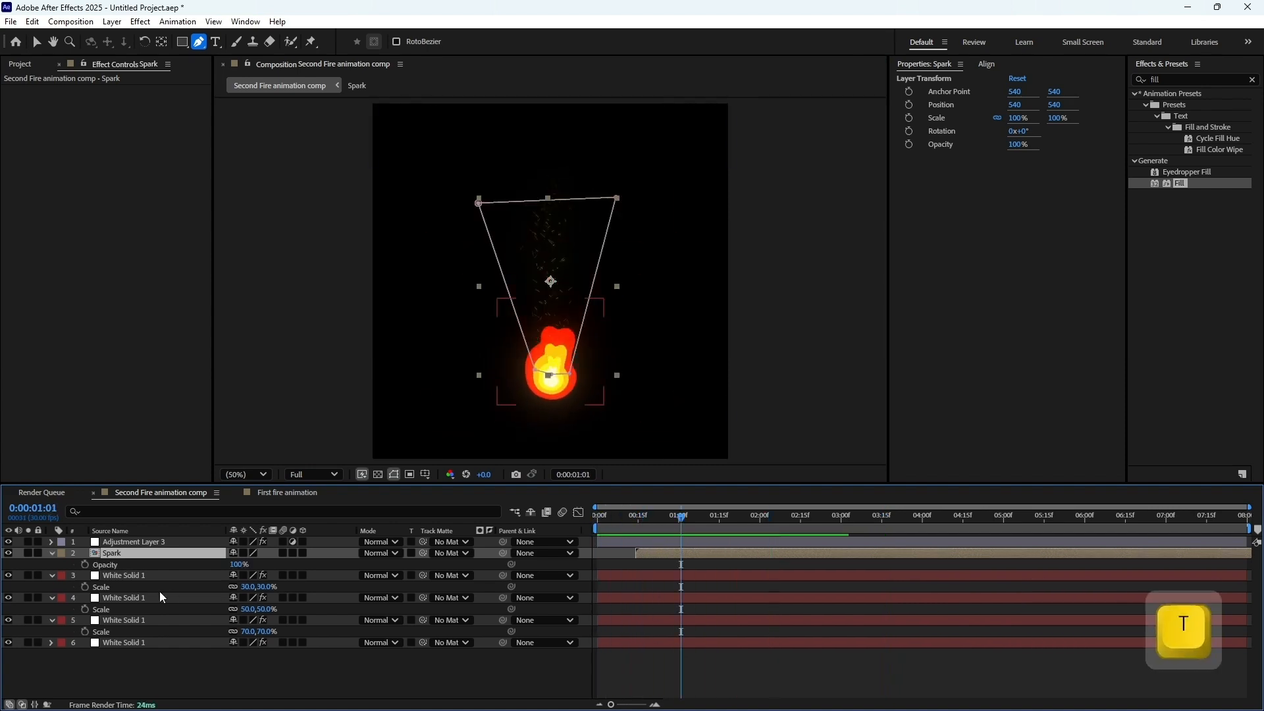
left_click(85, 565)
left_click(638, 524)
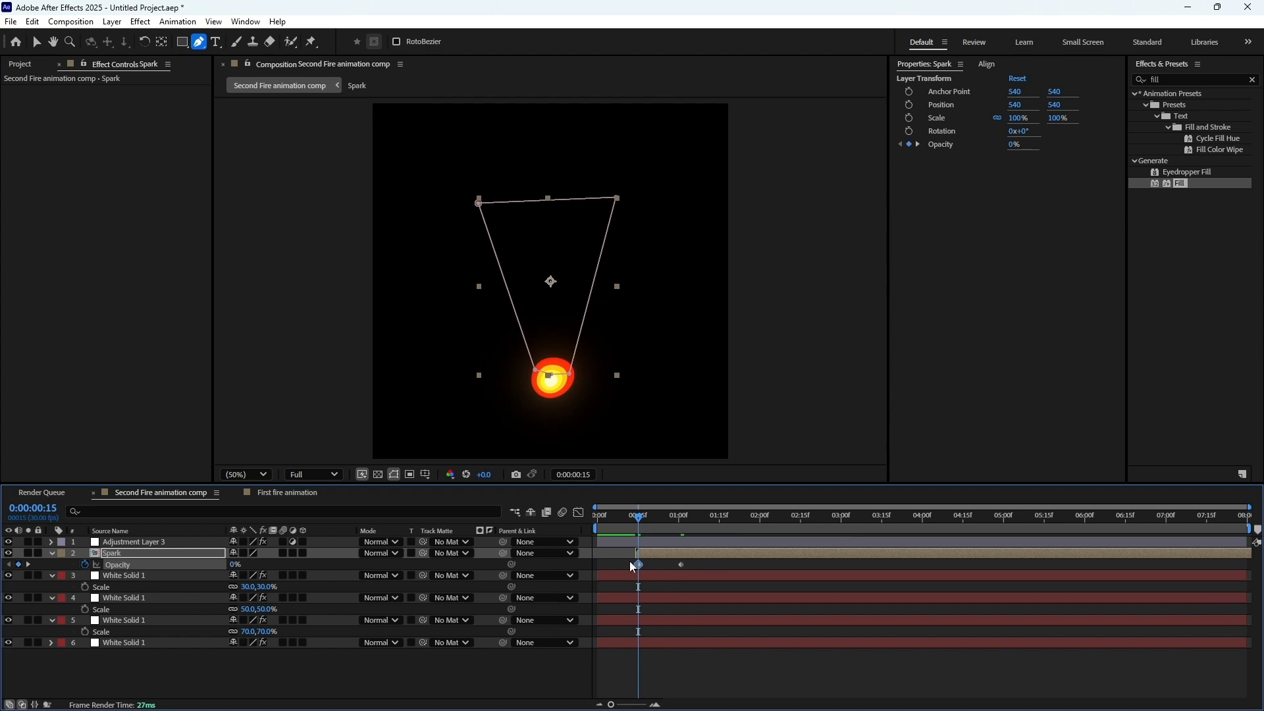
key("space")
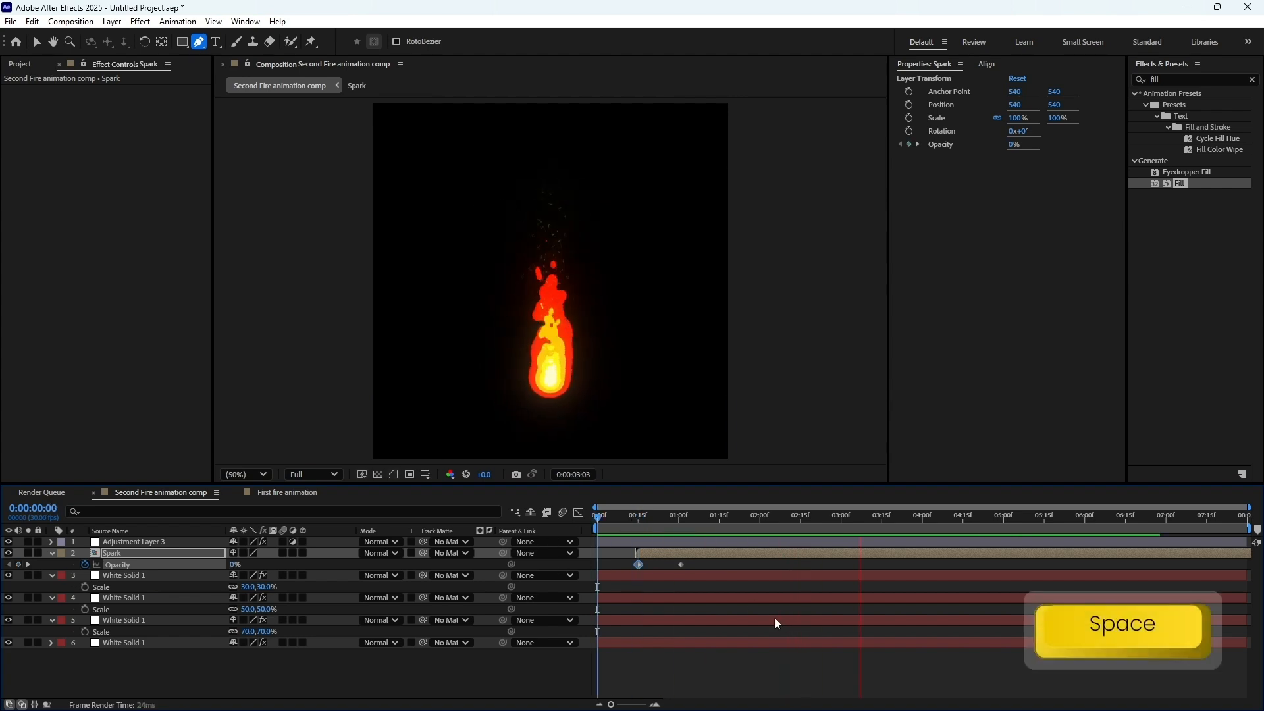